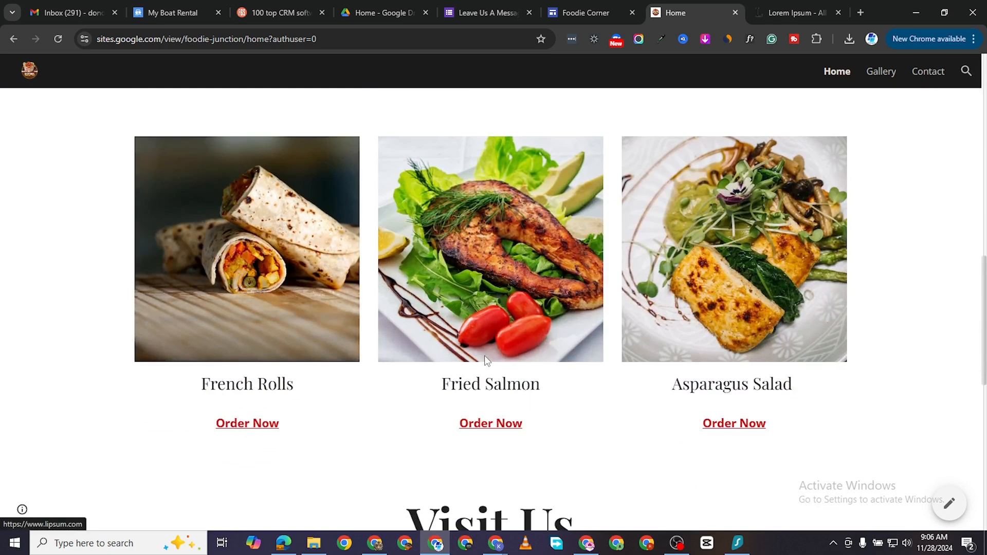
Look over the published home page, including its featured dishes, the location map and the footer
scroll(485, 361, "down", 9)
scroll(853, 313, "up", 1)
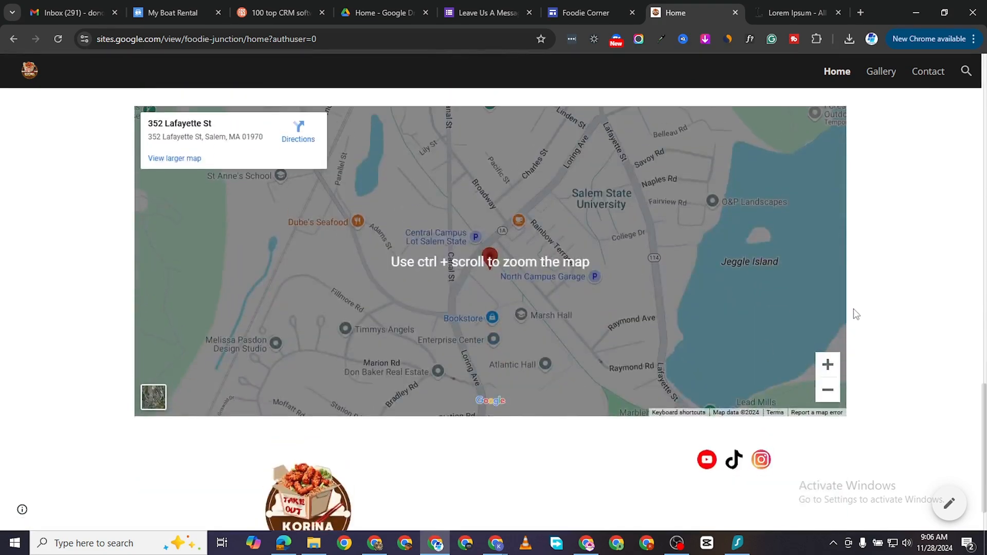
scroll(855, 314, "up", 10)
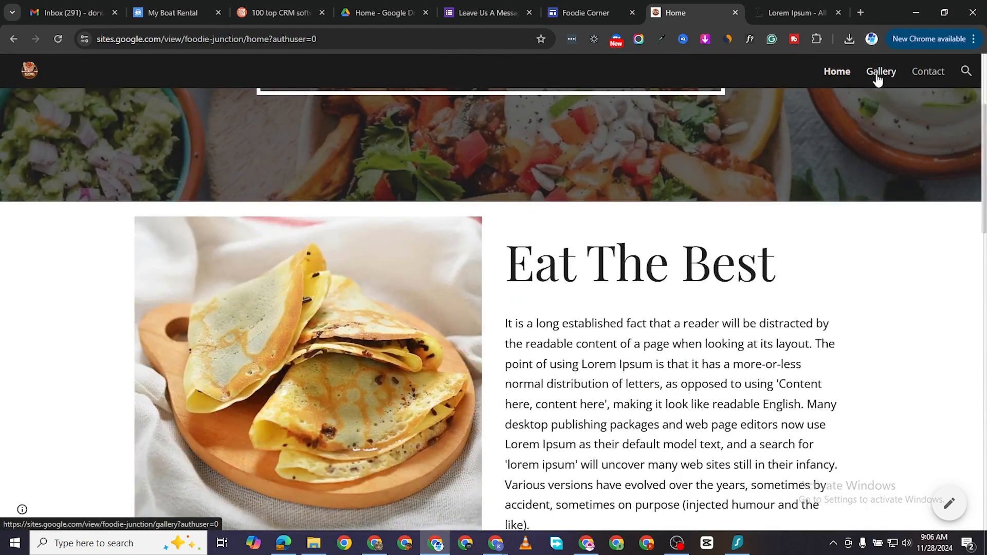
View the website's Gallery page, browsing the food image carousel and the embedded burger recipe video
left_click(878, 77)
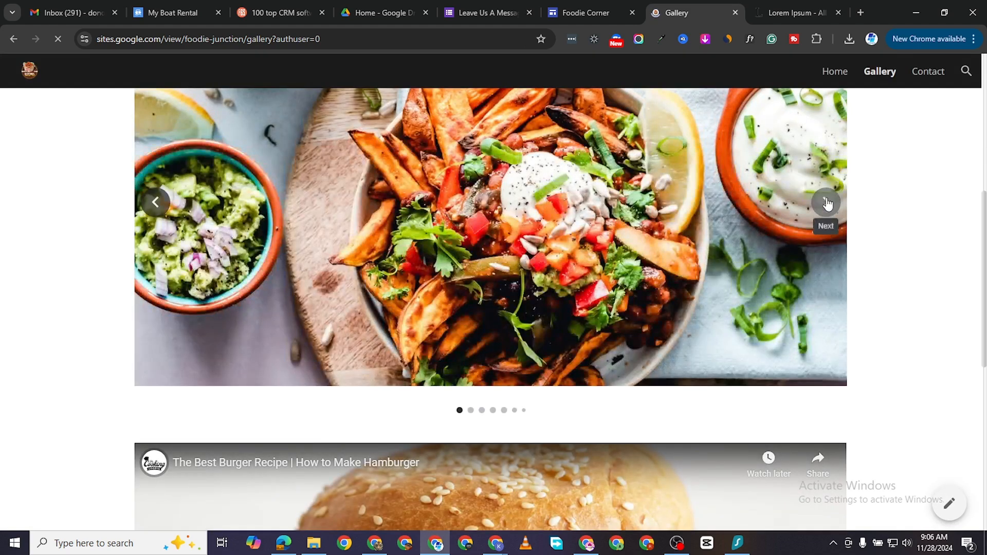
left_click(826, 202)
left_click(826, 203)
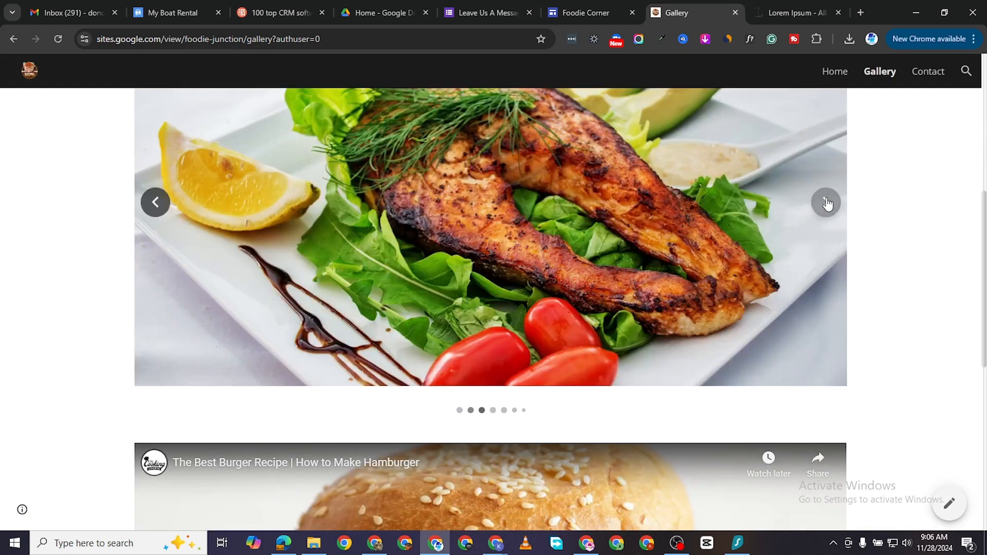
left_click(826, 203)
left_click(826, 202)
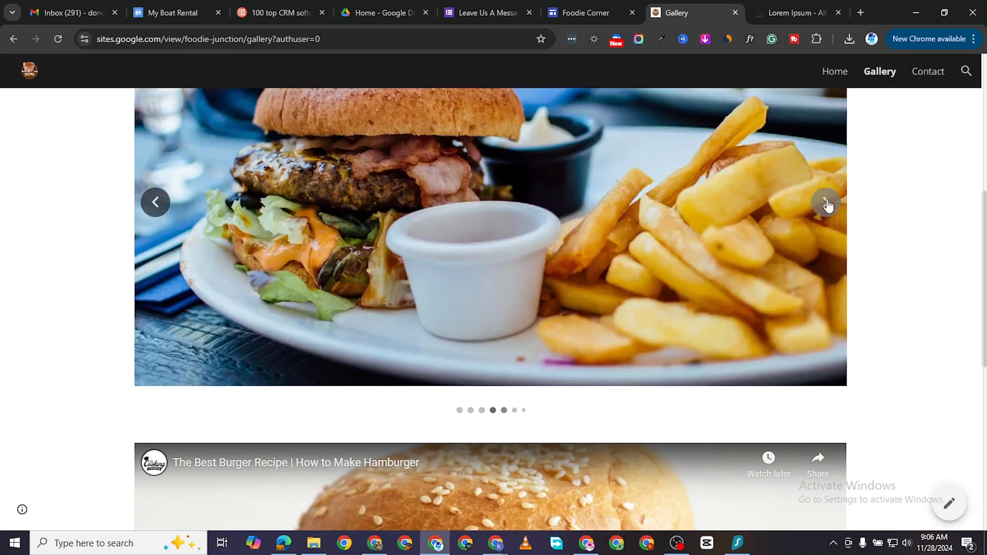
left_click(826, 203)
scroll(702, 270, "down", 6)
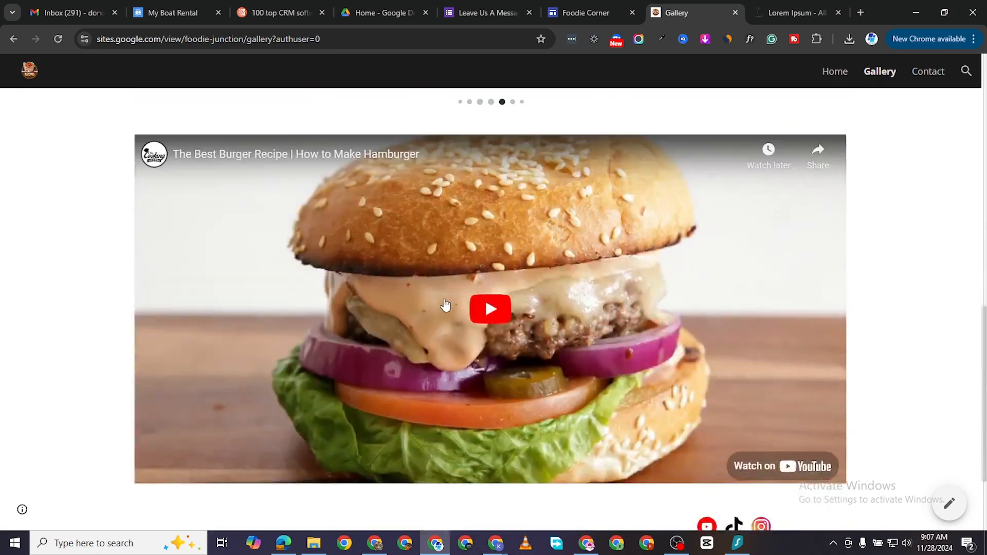
scroll(445, 305, "down", 3)
scroll(930, 140, "up", 14)
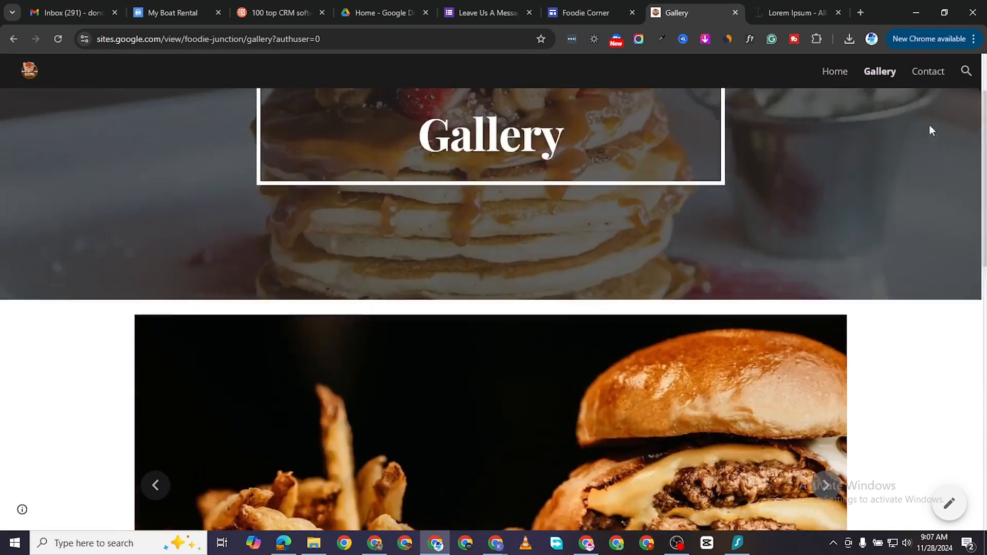
scroll(930, 130, "up", 2)
View the website's Contact page, examining the Leave Us A Message form and the embedded map
left_click(928, 71)
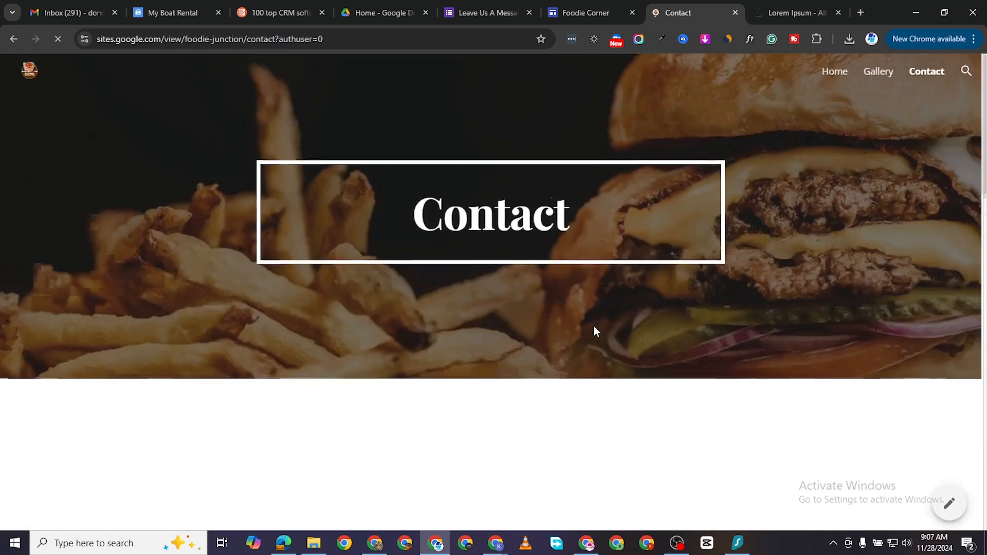
scroll(565, 334, "down", 8)
scroll(502, 230, "up", 4)
scroll(509, 267, "down", 1)
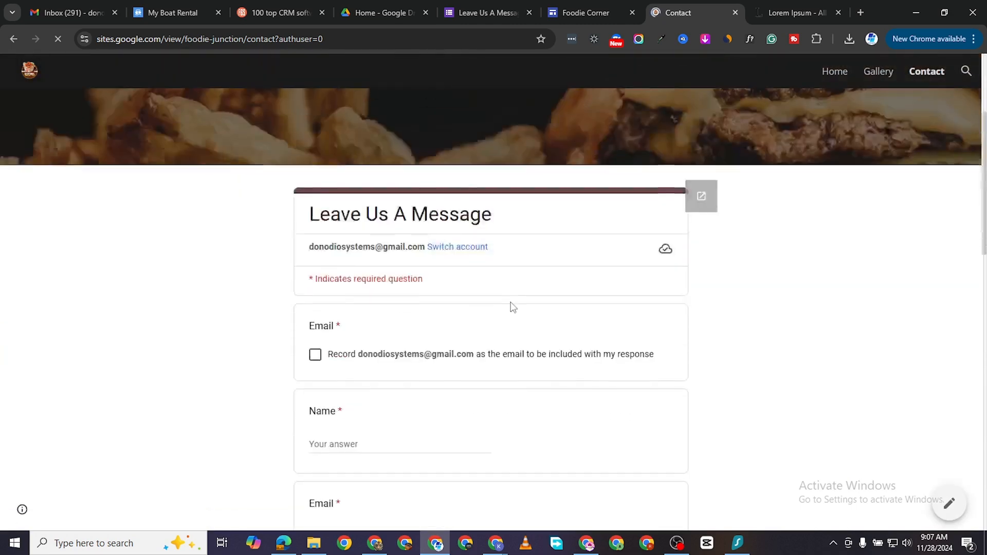
scroll(513, 307, "down", 10)
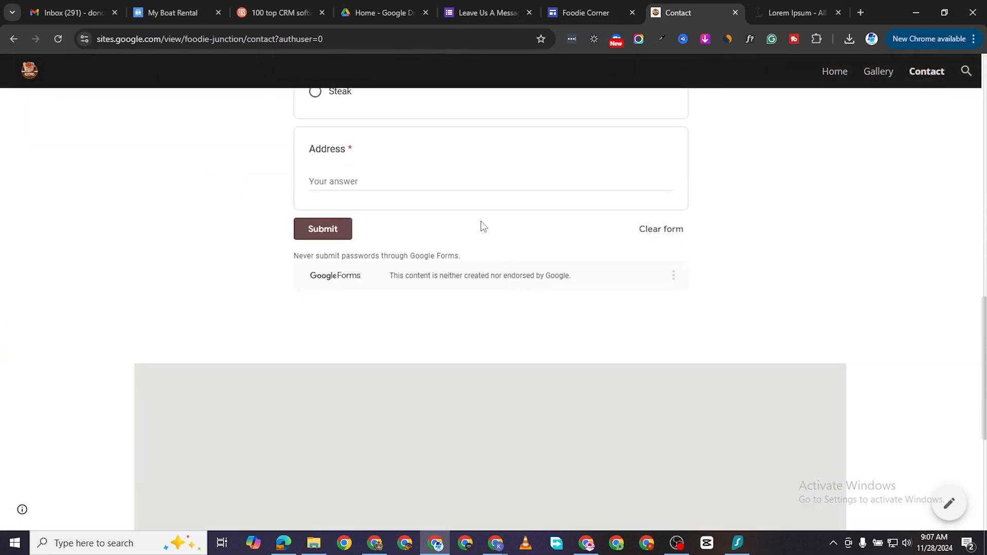
scroll(483, 227, "down", 3)
scroll(622, 291, "down", 2)
scroll(669, 210, "up", 2)
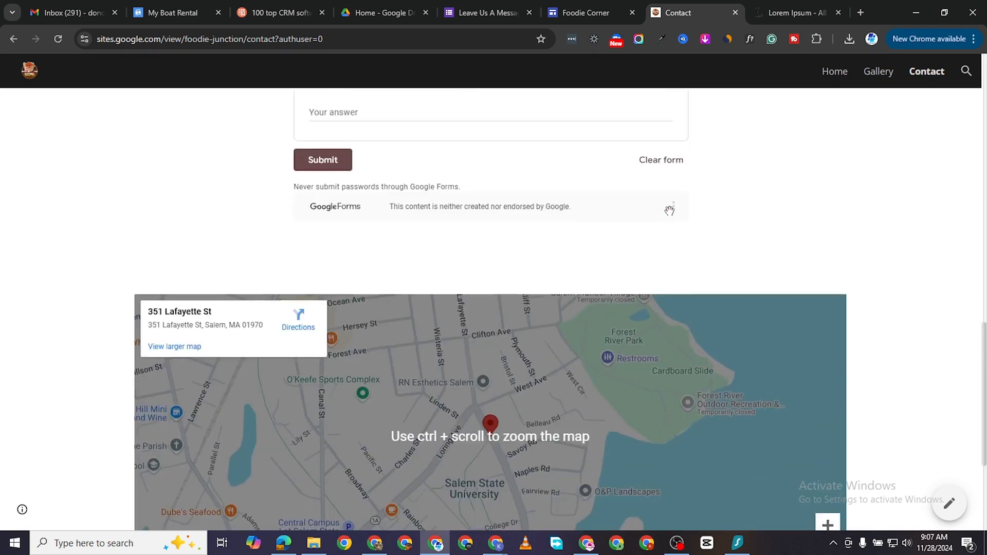
scroll(669, 210, "up", 15)
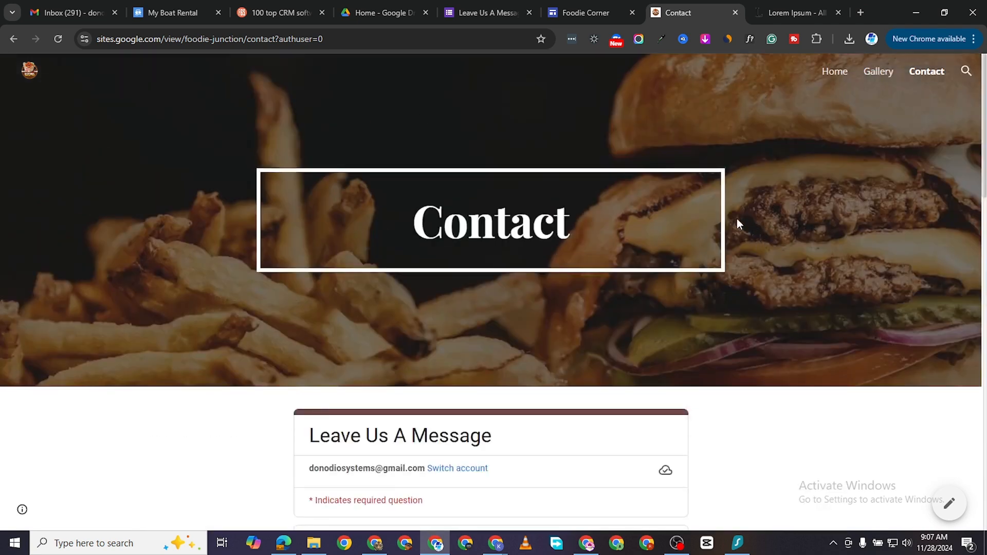
scroll(738, 224, "down", 12)
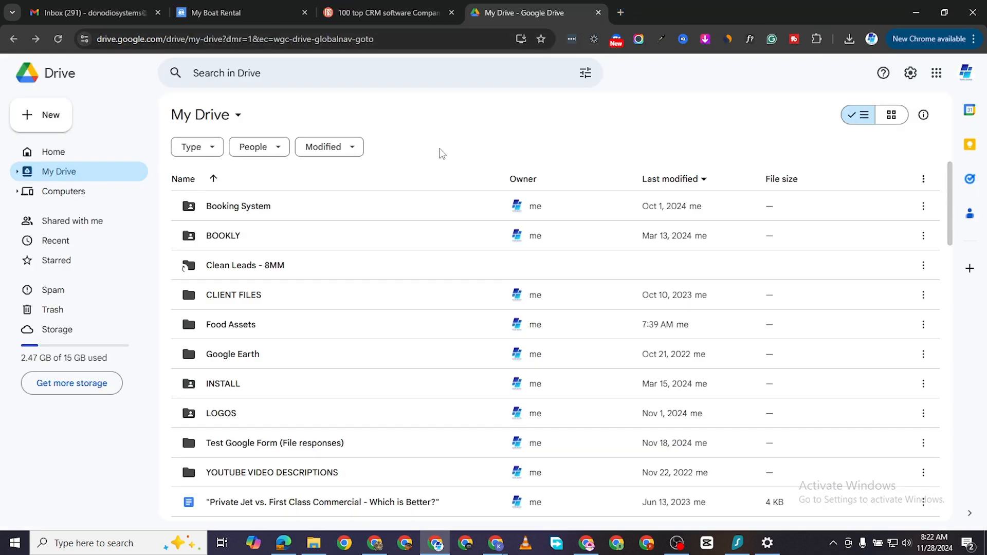
Go to google.com in a new browser tab and search for google drive
left_click(619, 13)
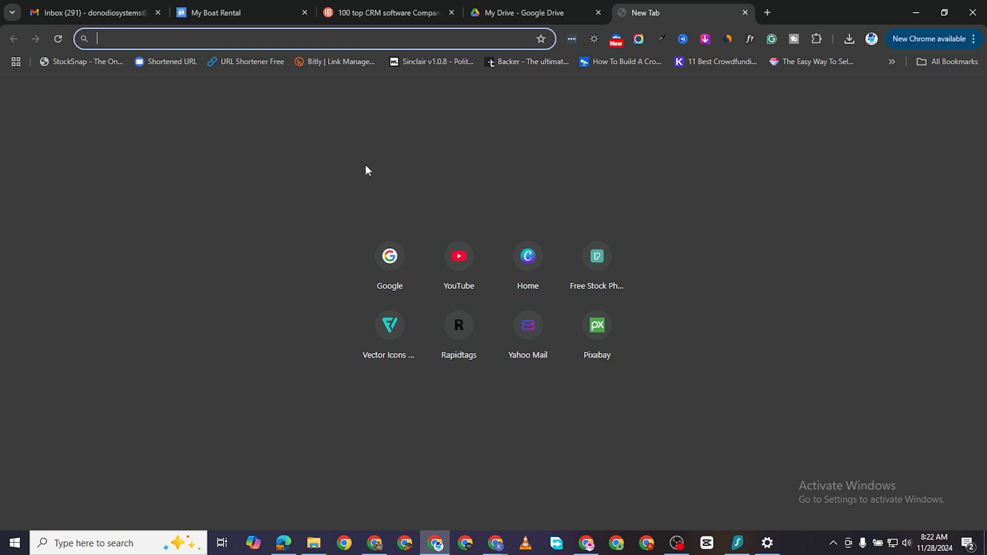
type("google.com")
key("Return")
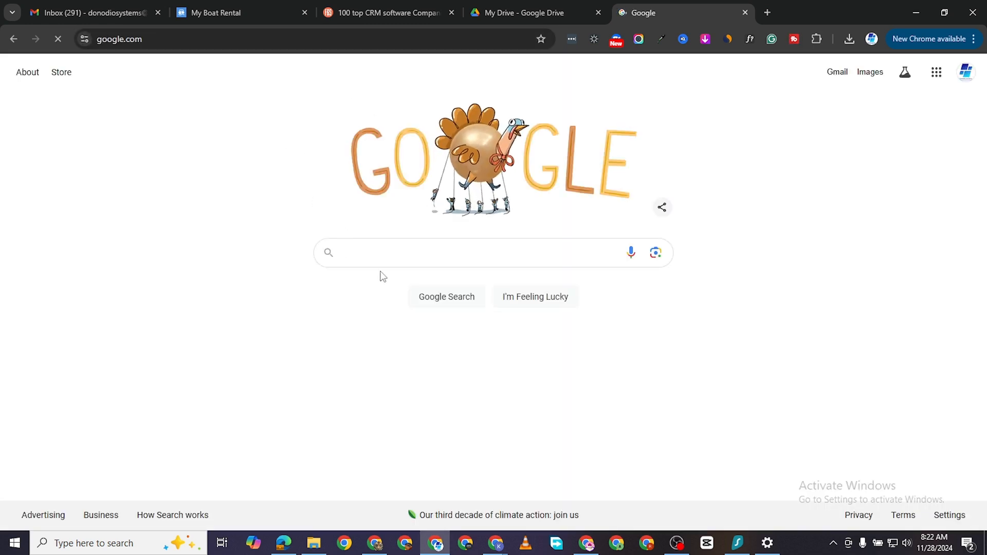
type("go")
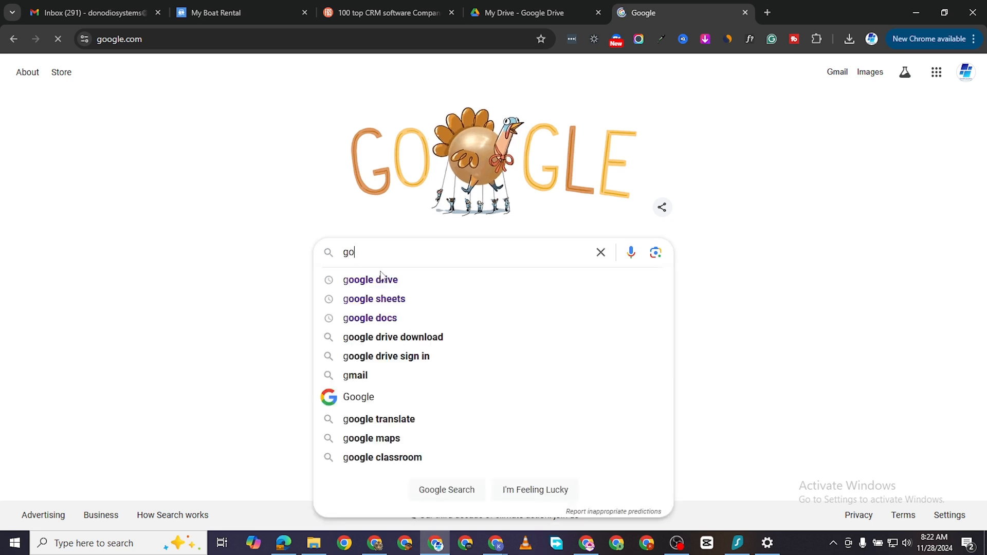
type("ogle drive")
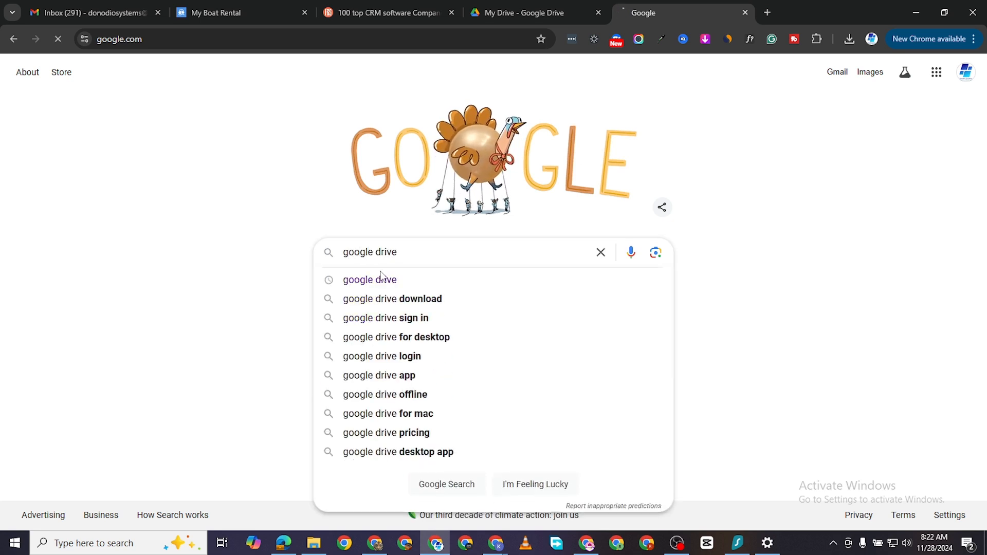
left_click(381, 279)
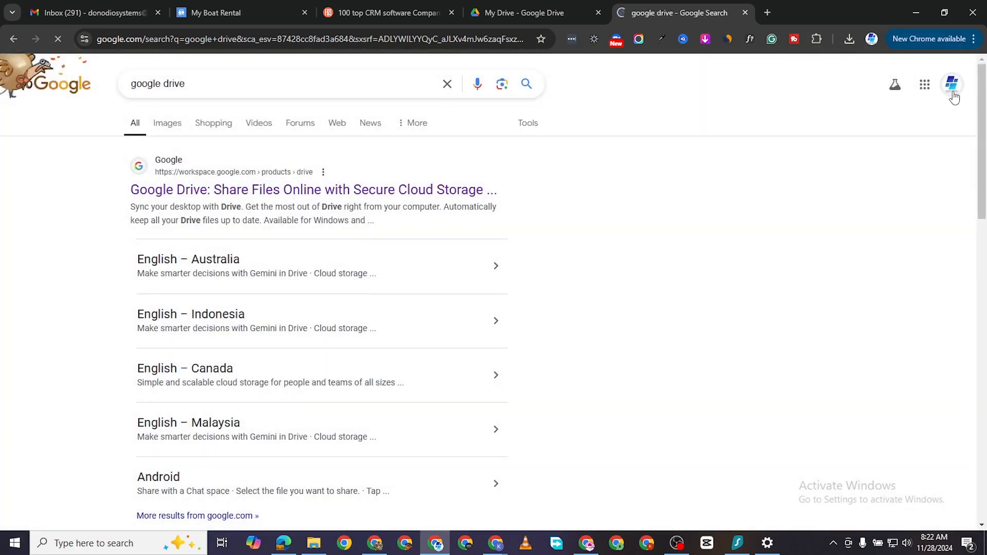
Open Google Drive from the Google apps list and close this extra browser tab
left_click(924, 85)
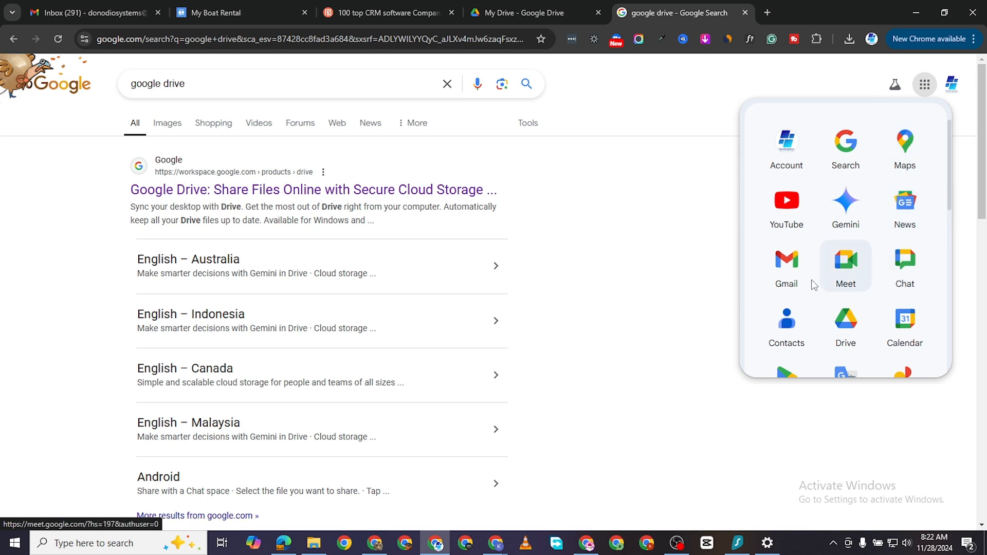
left_click(843, 321)
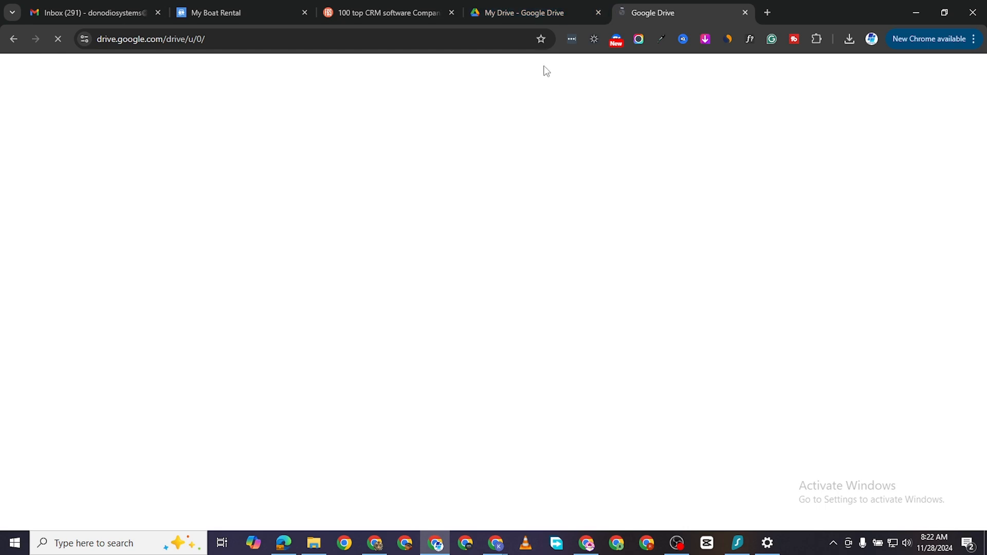
scroll(275, 336, "down", 1)
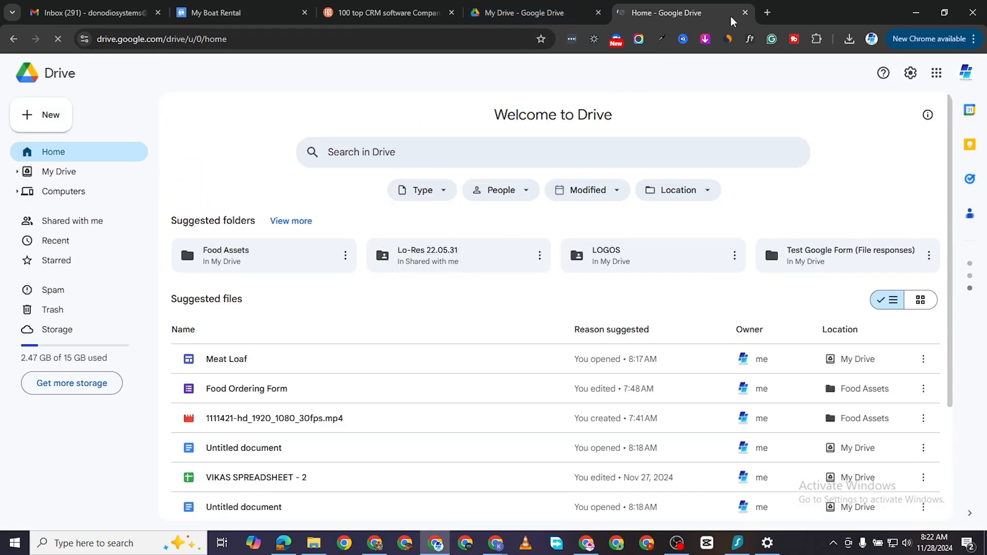
left_click(745, 12)
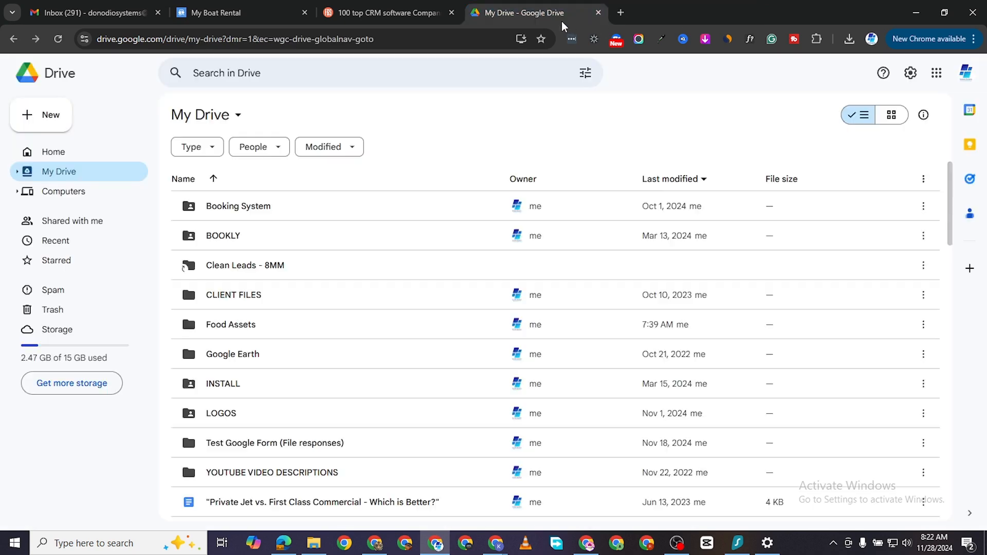
left_click(621, 13)
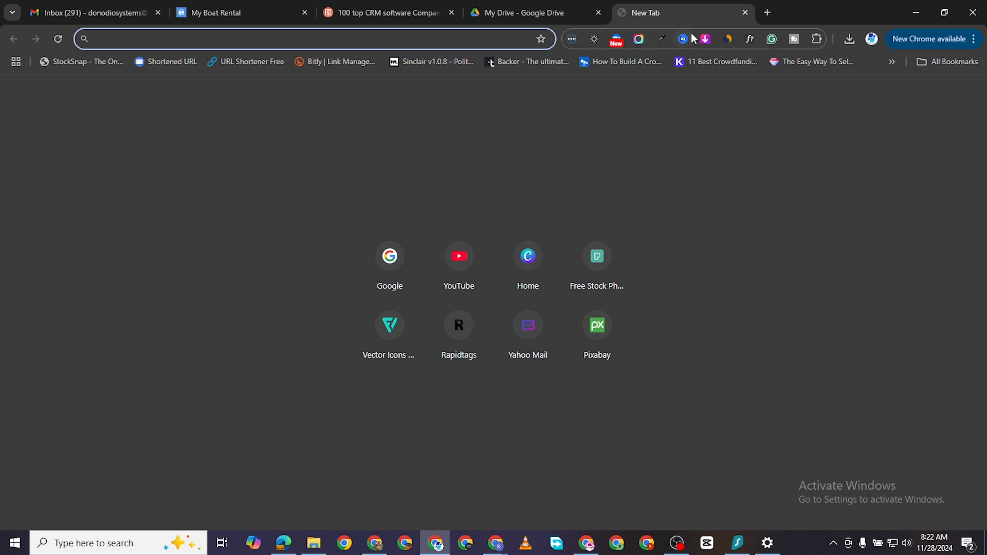
left_click(744, 14)
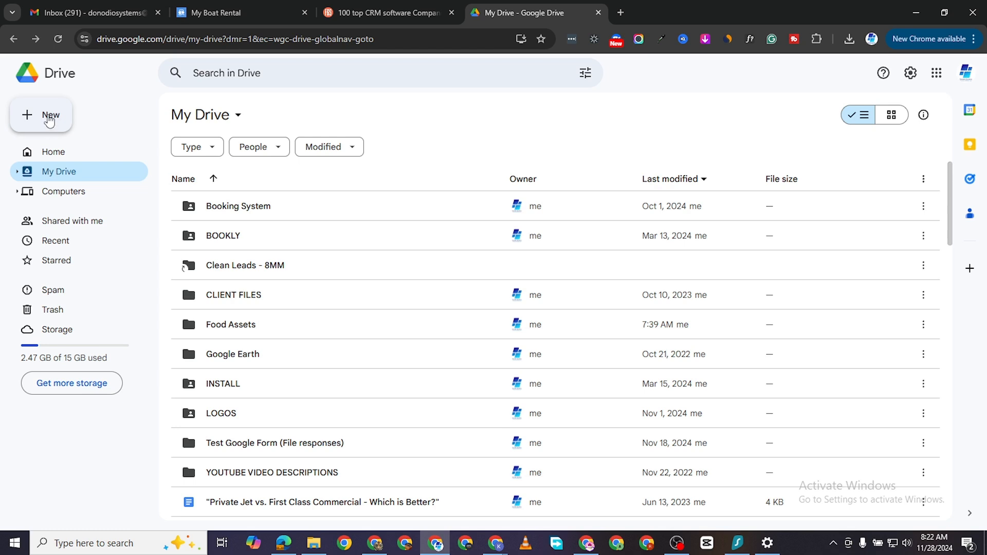
left_click(48, 119)
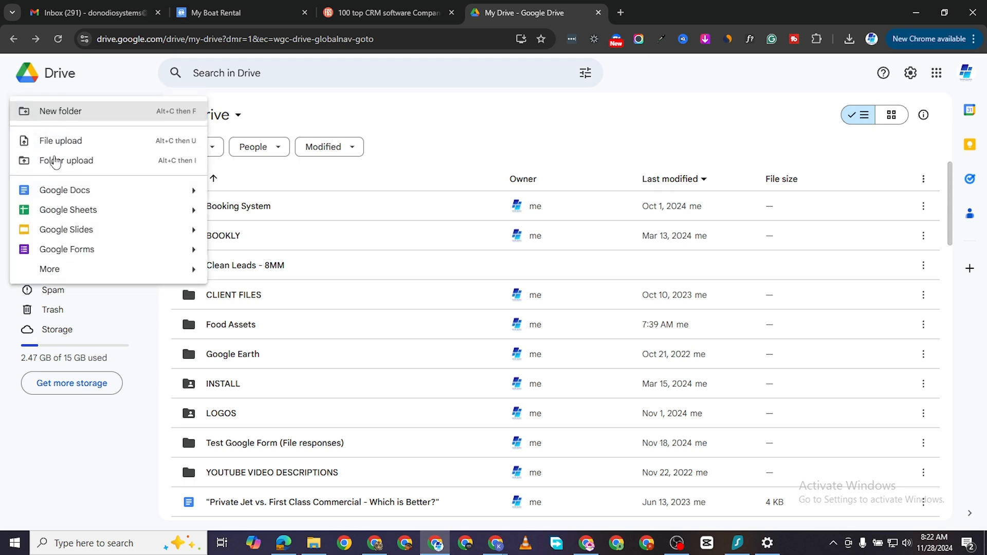
left_click(62, 443)
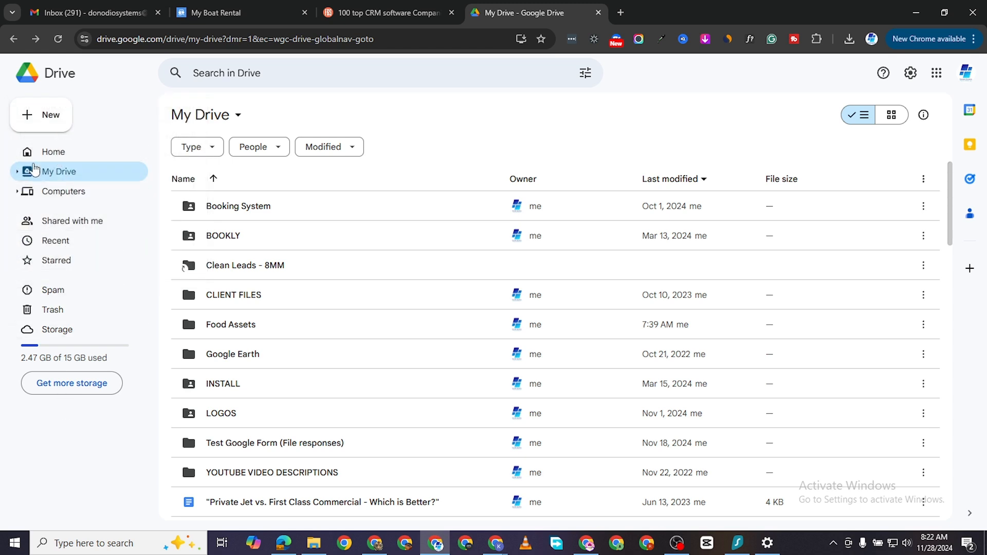
Create a folder named Foodie Website in My Drive and open it
left_click(29, 121)
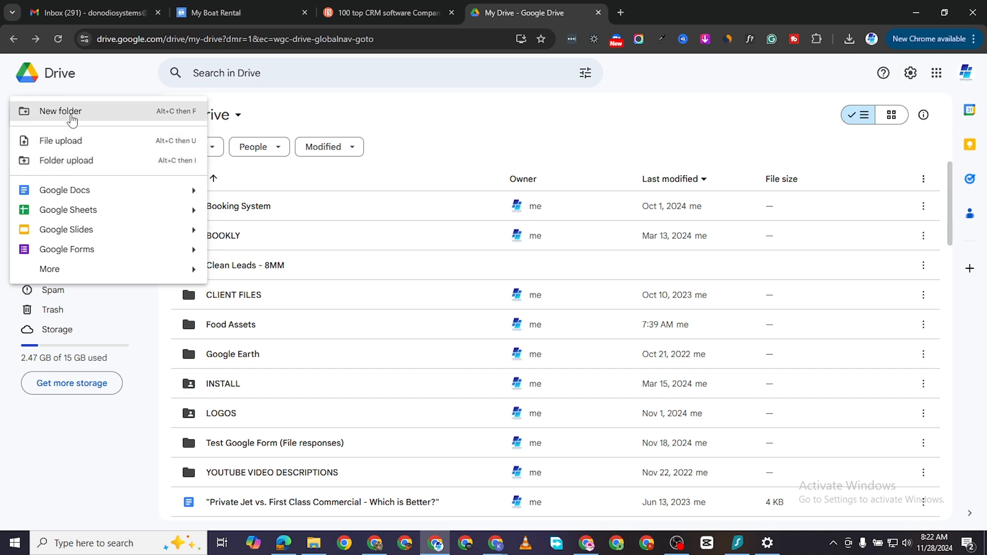
left_click(72, 112)
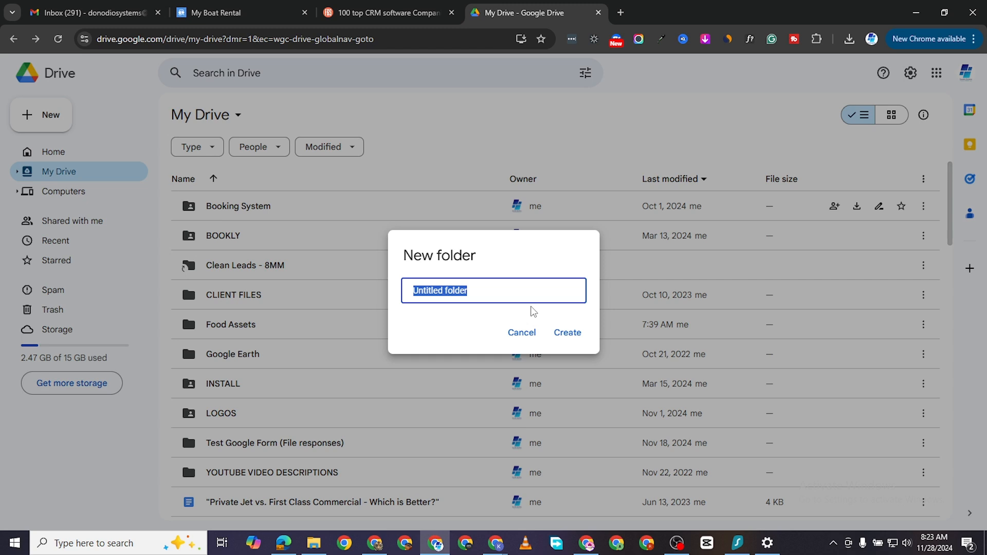
type("Foodie Website")
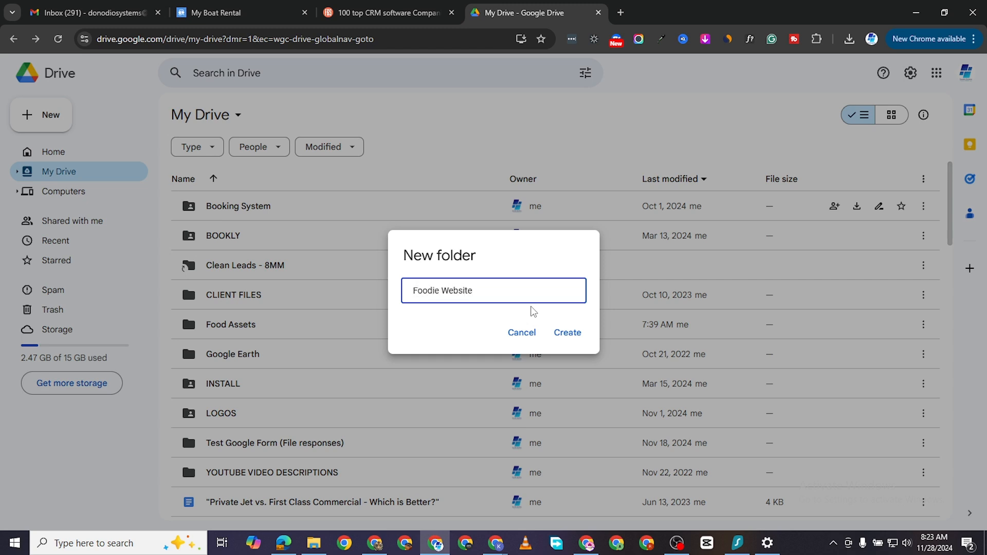
left_click(564, 333)
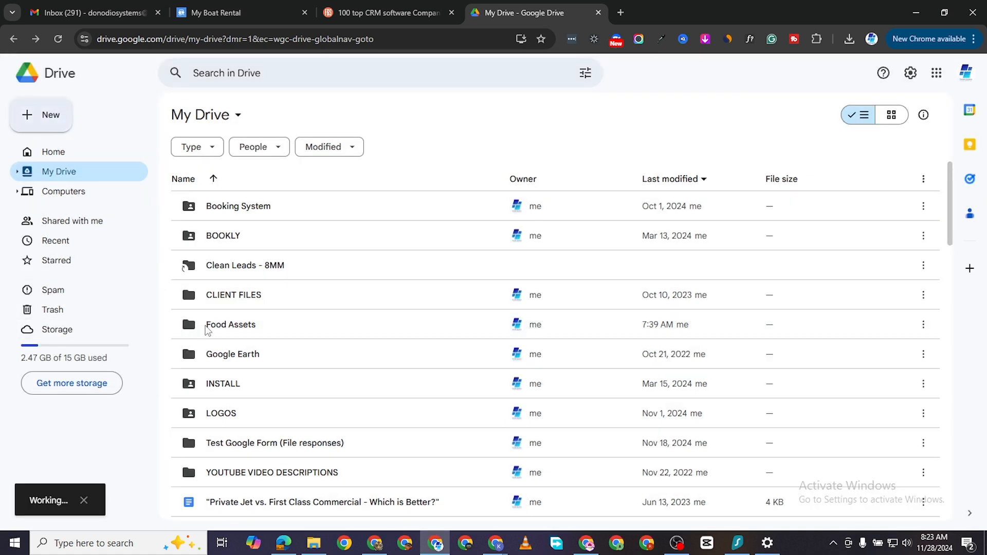
left_click(240, 326)
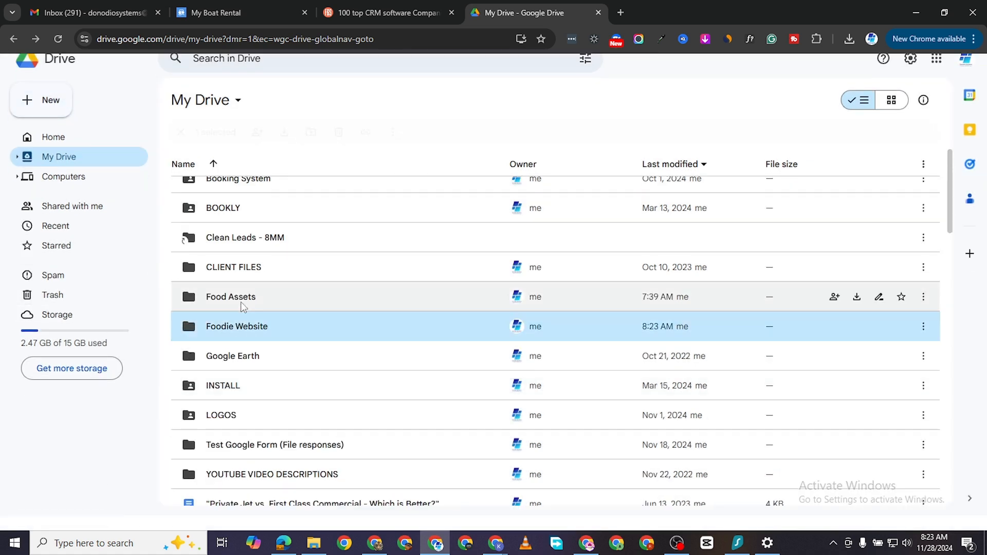
double_click(249, 330)
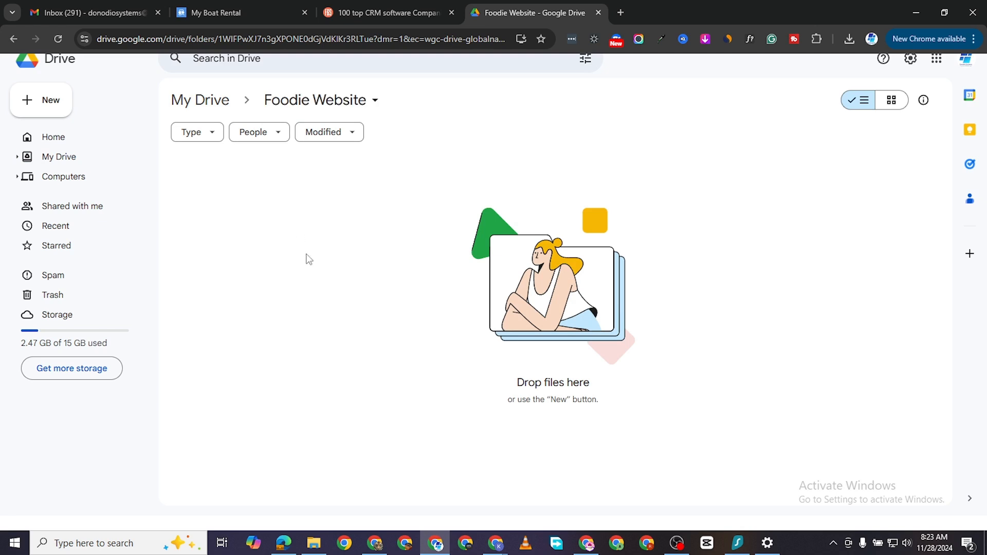
Create a new blank Google Sites website inside the Foodie Website folder
right_click(311, 216)
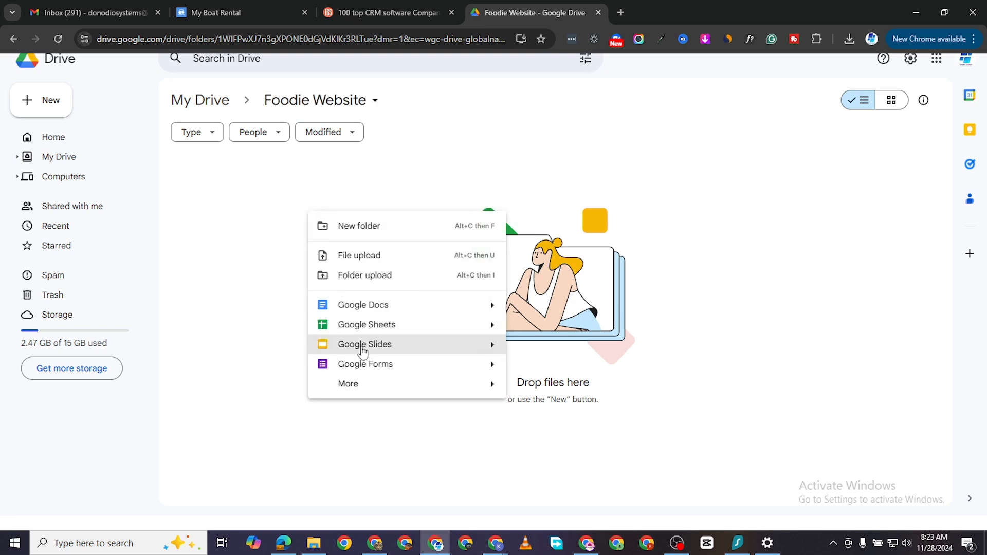
mouse_move(421, 386)
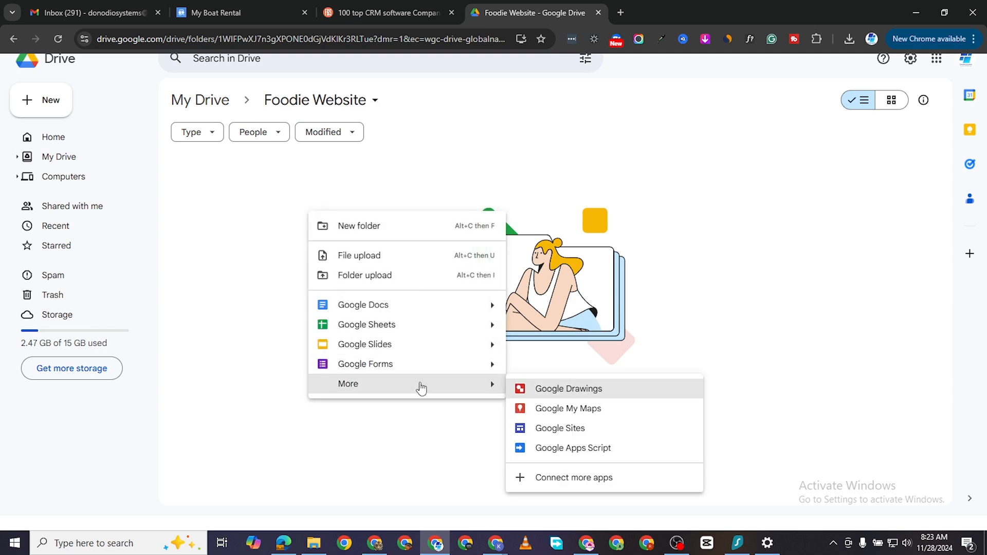
left_click(554, 432)
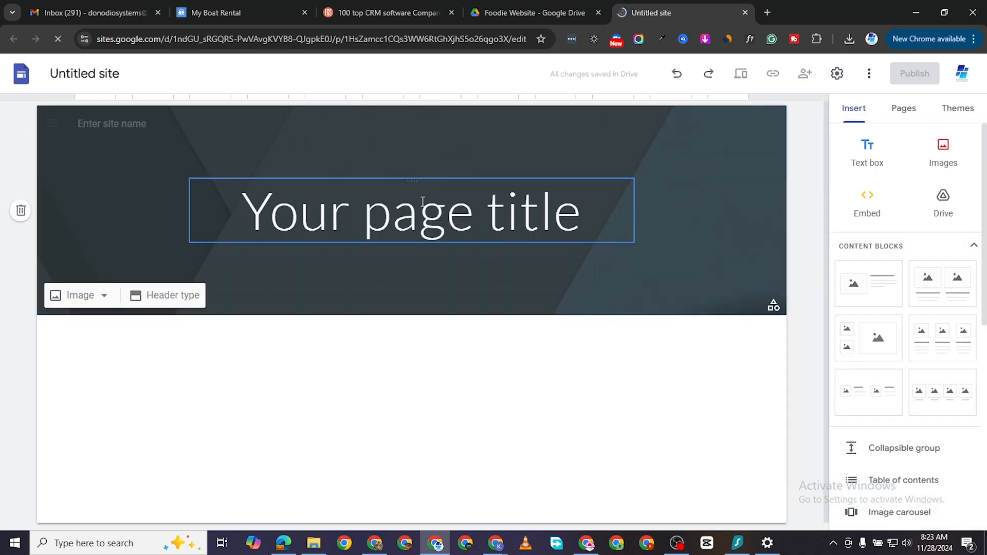
Replace the placeholder page title in the header with Foodie Corner
left_click(355, 185)
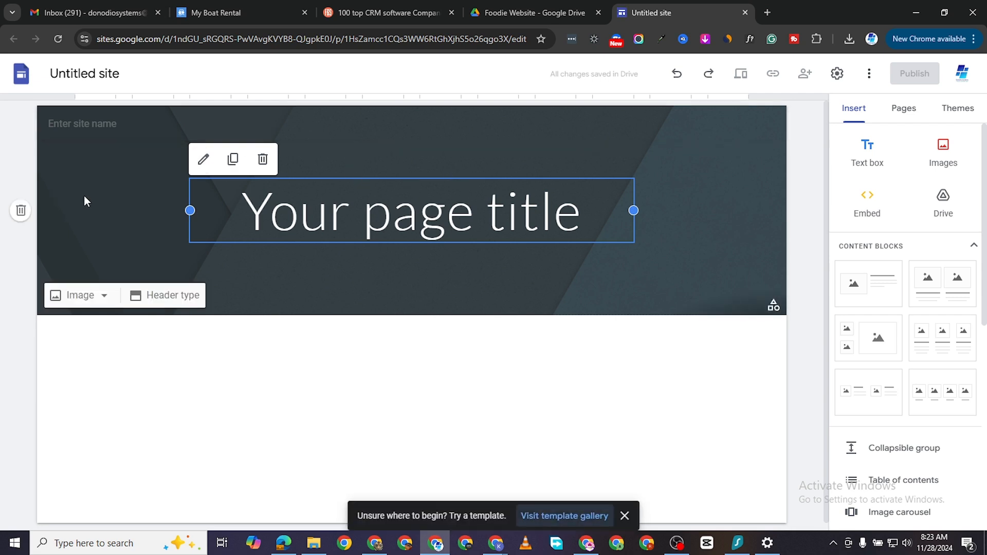
left_click(348, 221)
triple_click(347, 221)
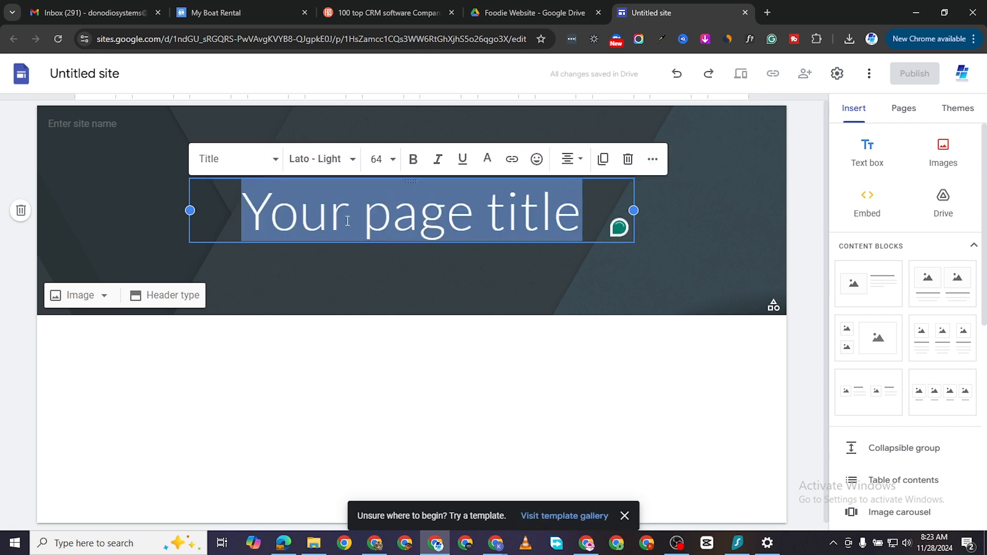
type("Foo")
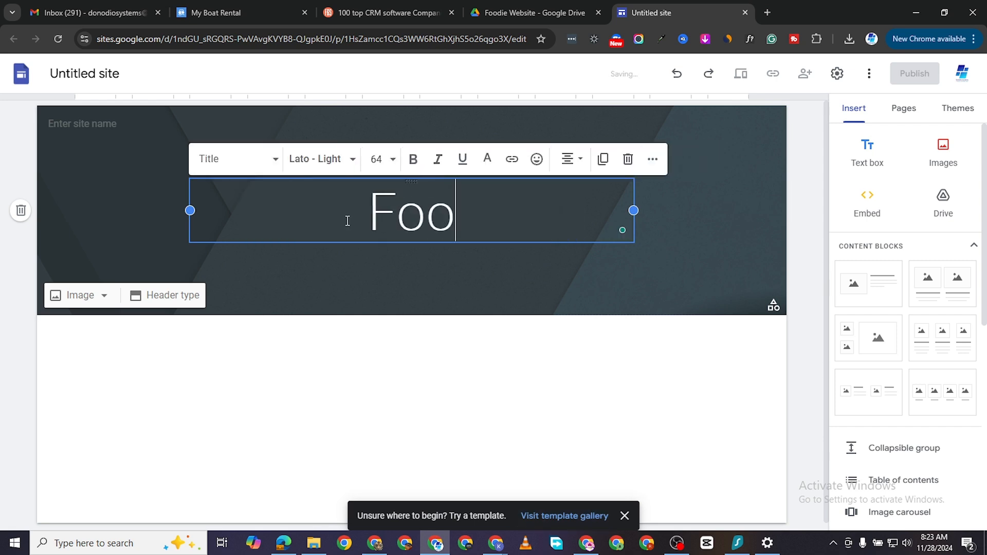
type("die")
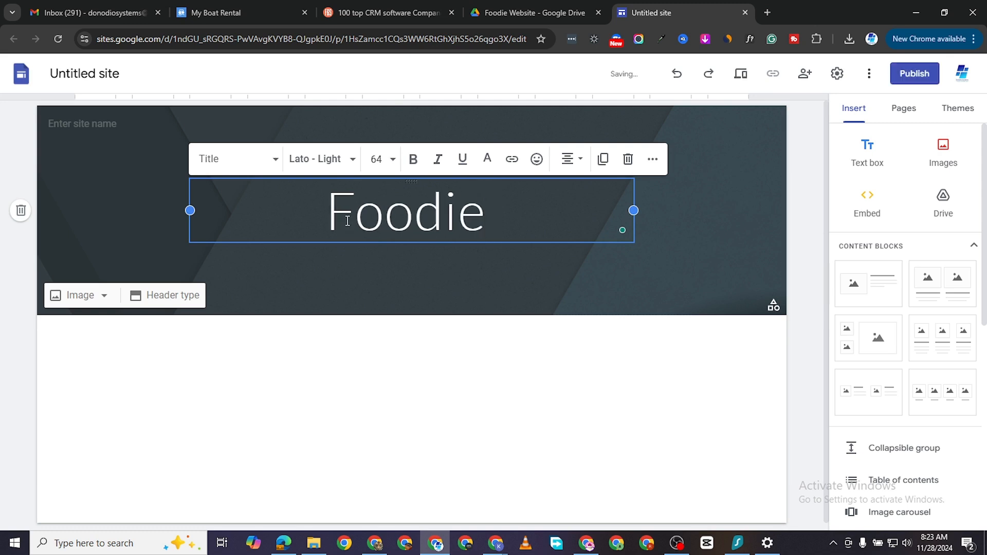
type(" Corner")
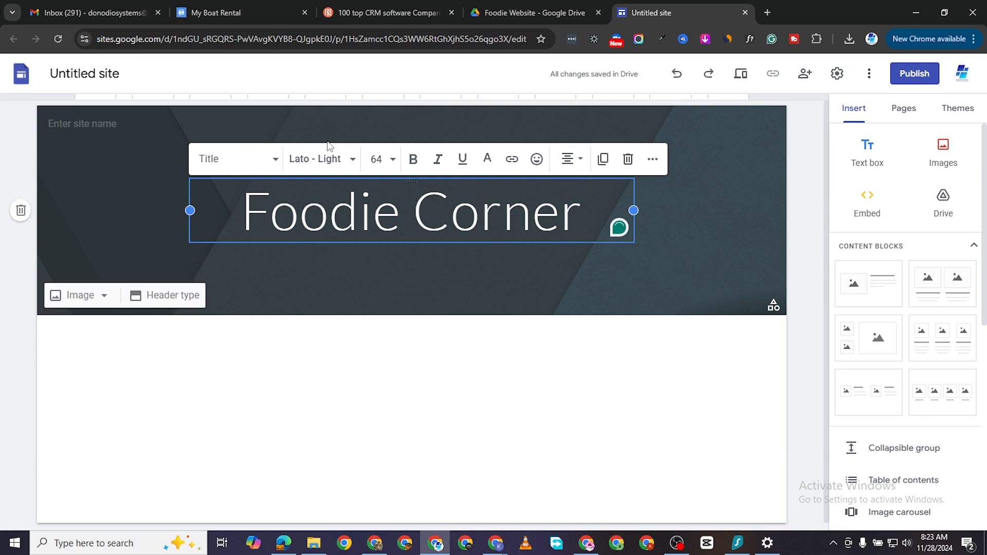
Set the Foodie Corner title's font to Impact and its font size to 72
triple_click(390, 221)
left_click(321, 159)
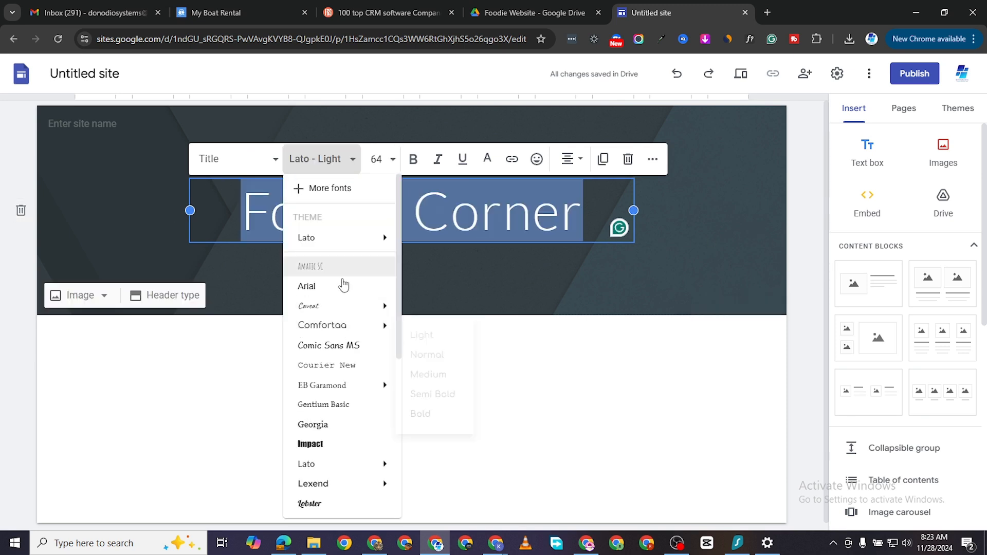
left_click(326, 450)
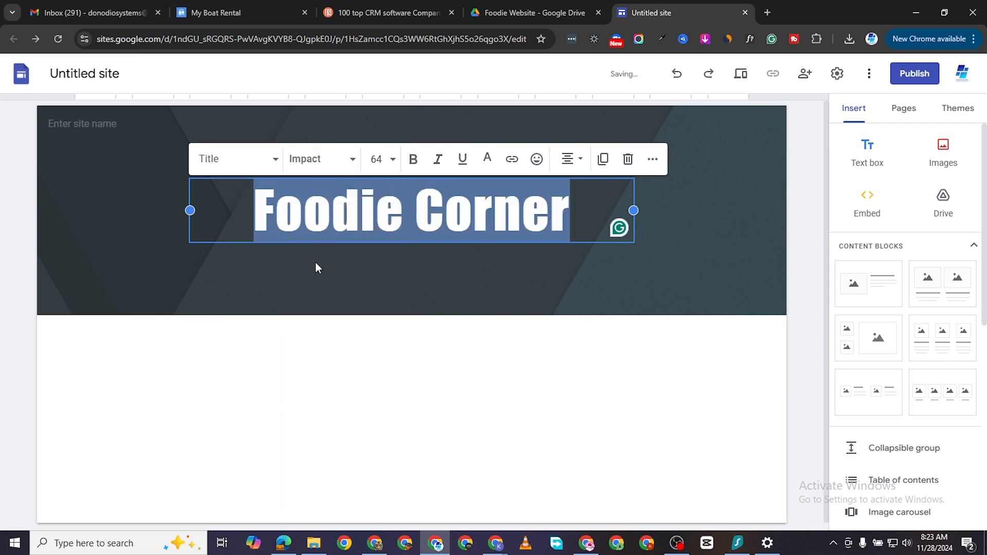
left_click(622, 284)
triple_click(493, 214)
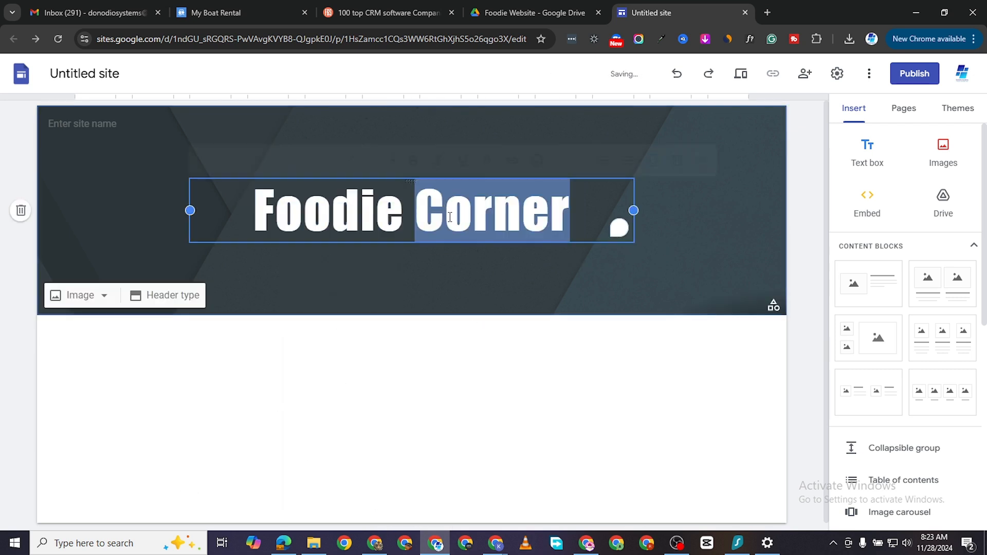
left_click(348, 161)
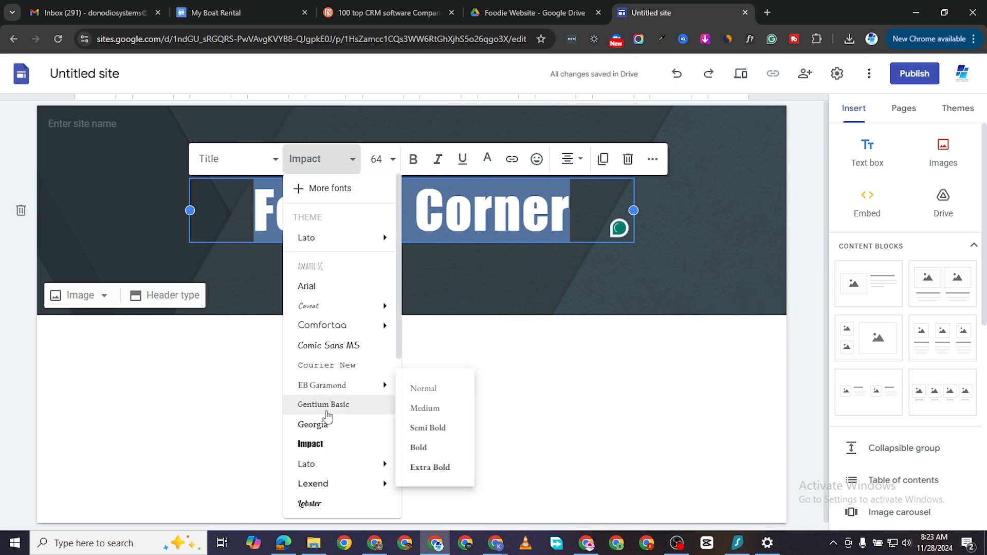
left_click(377, 159)
scroll(377, 350, "down", 2)
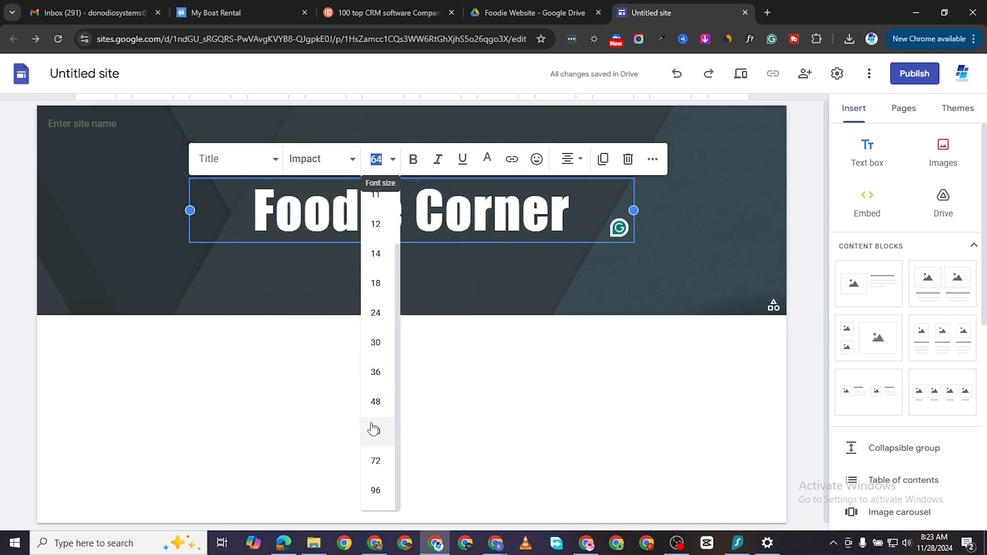
left_click(376, 460)
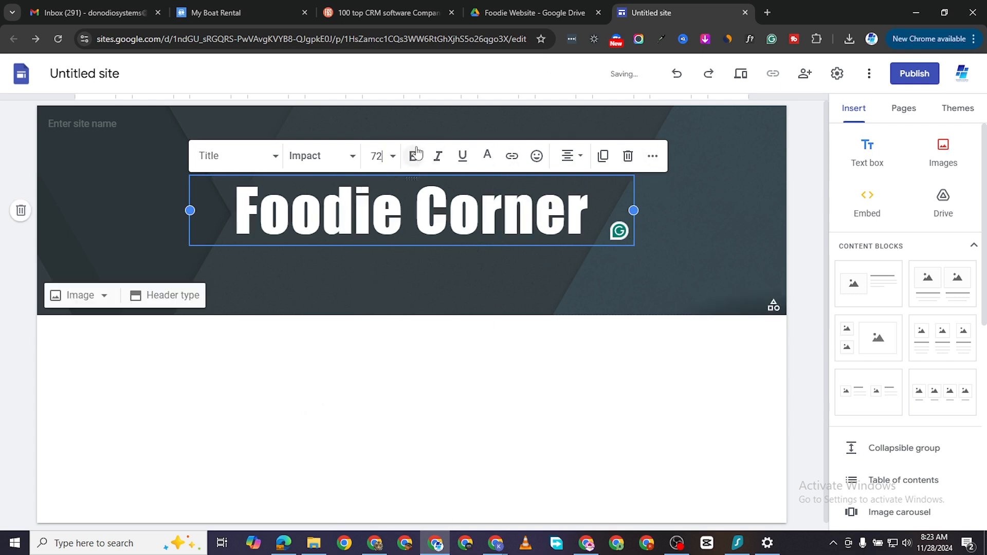
Try bold, italic and underline formatting in turn on the Foodie Corner title
key("ctrl+a")
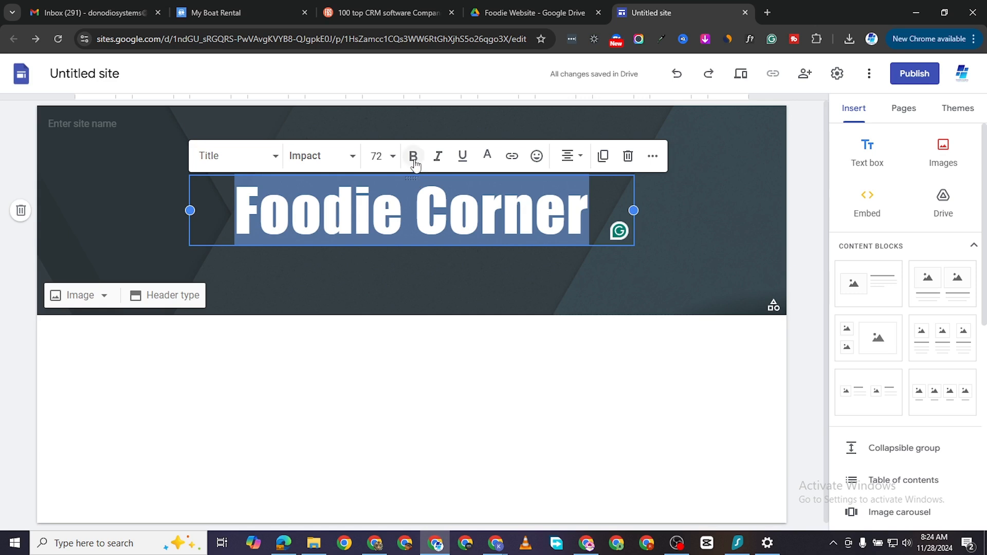
left_click(414, 162)
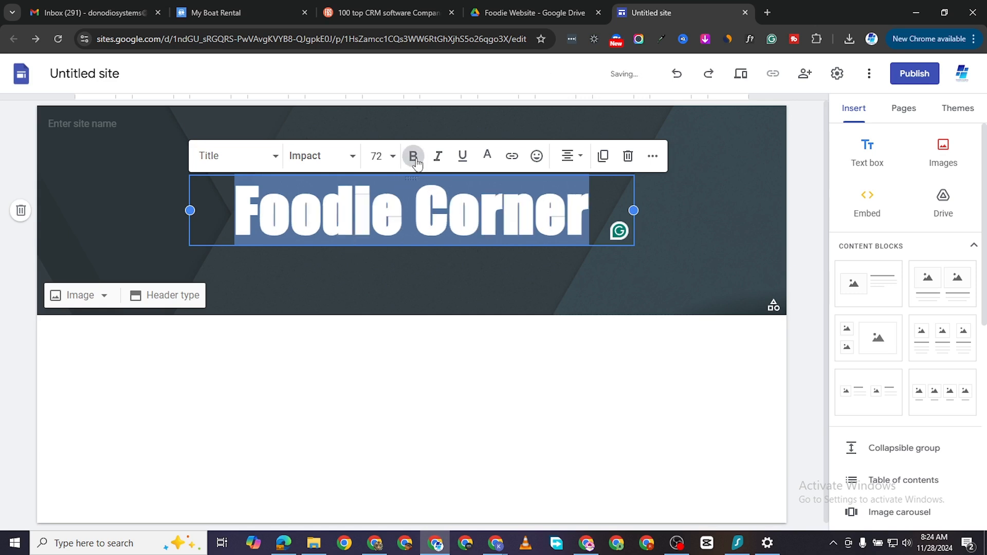
left_click(438, 156)
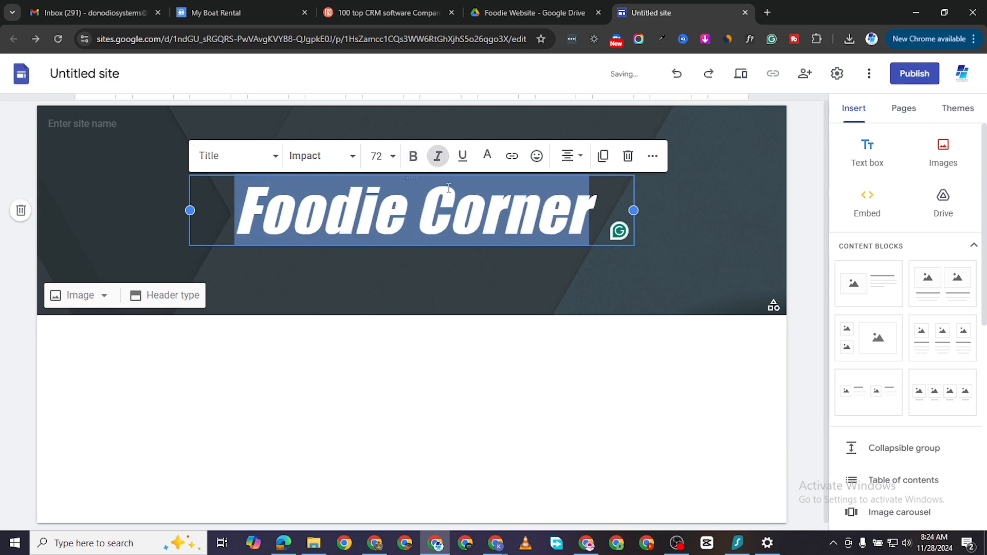
left_click(443, 156)
left_click(463, 156)
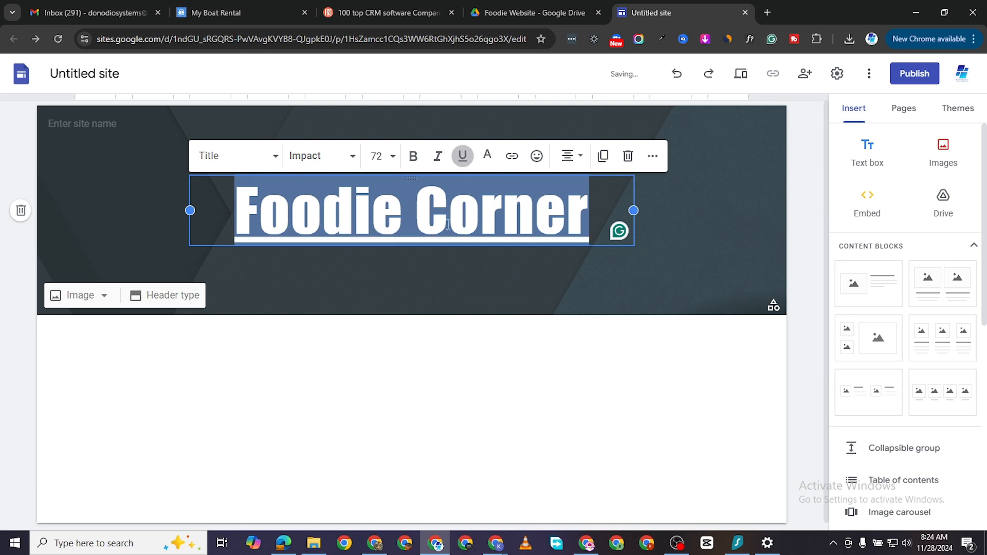
Color the Foodie Corner title cyan and remove its underline
left_click(487, 159)
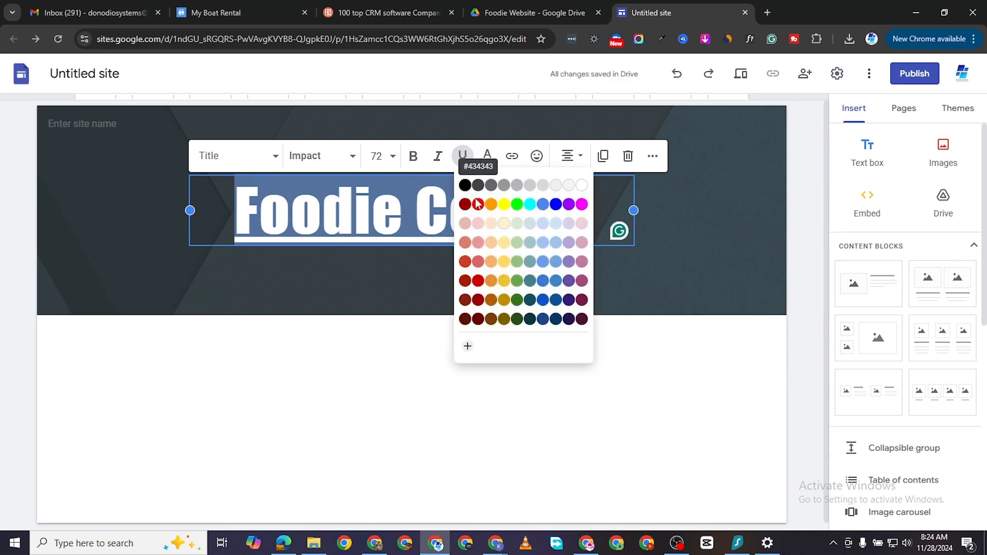
left_click(530, 204)
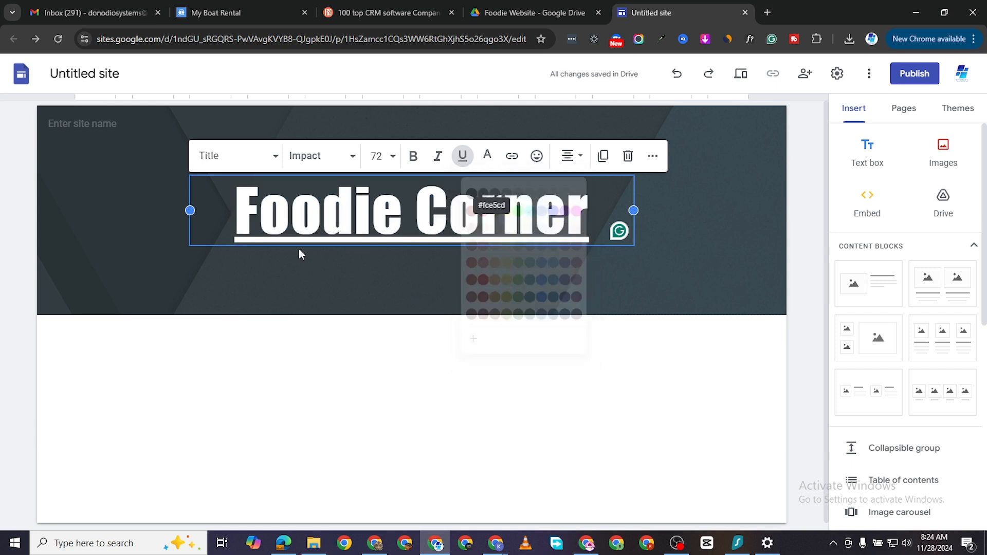
left_click(462, 156)
left_click(438, 303)
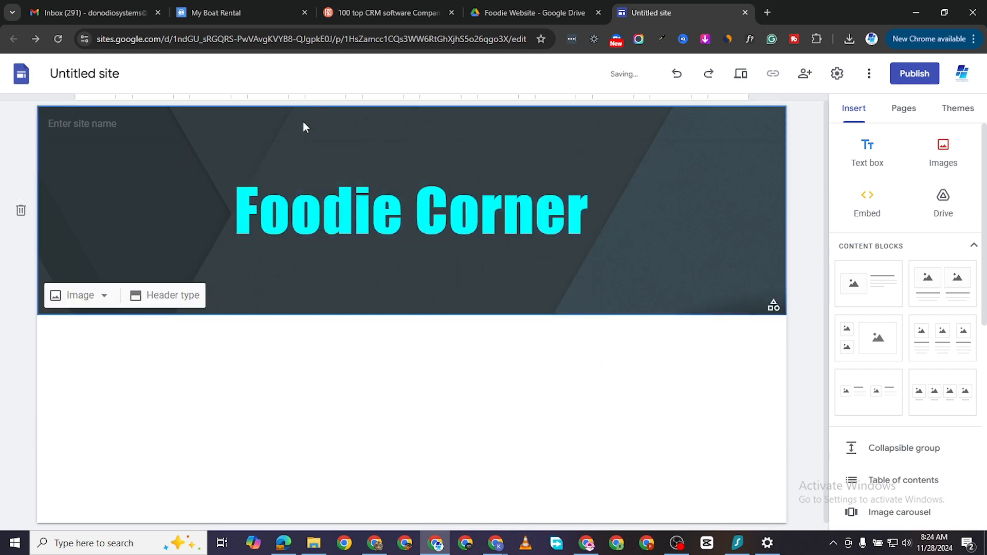
Set the header's background image to the strawberry-topped pancake photo from the Food Assets folder in Google Drive
double_click(125, 198)
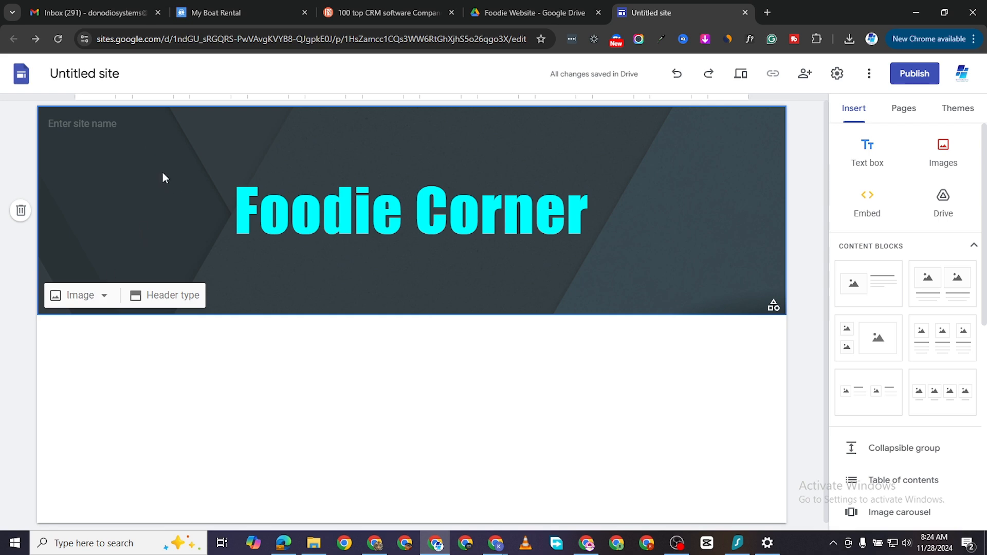
left_click(96, 298)
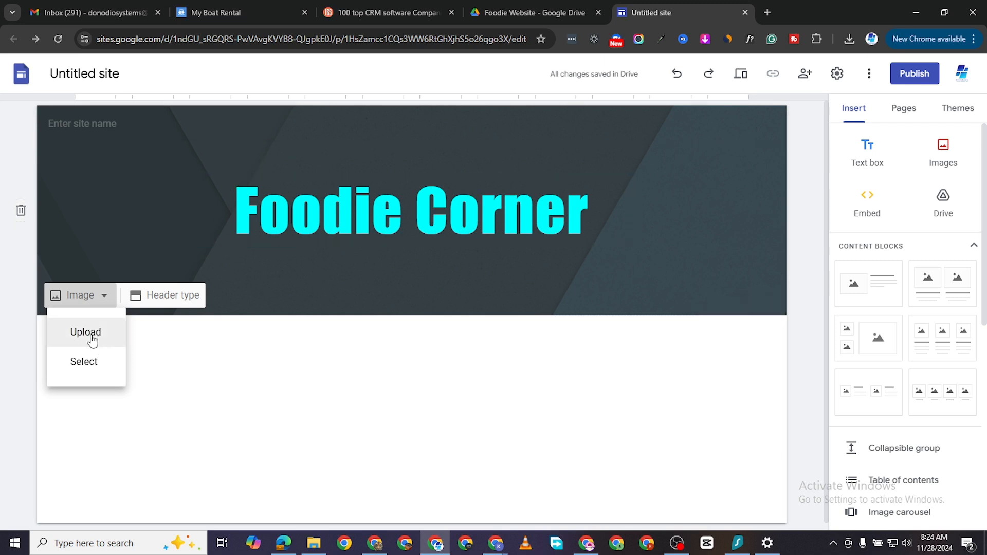
left_click(92, 359)
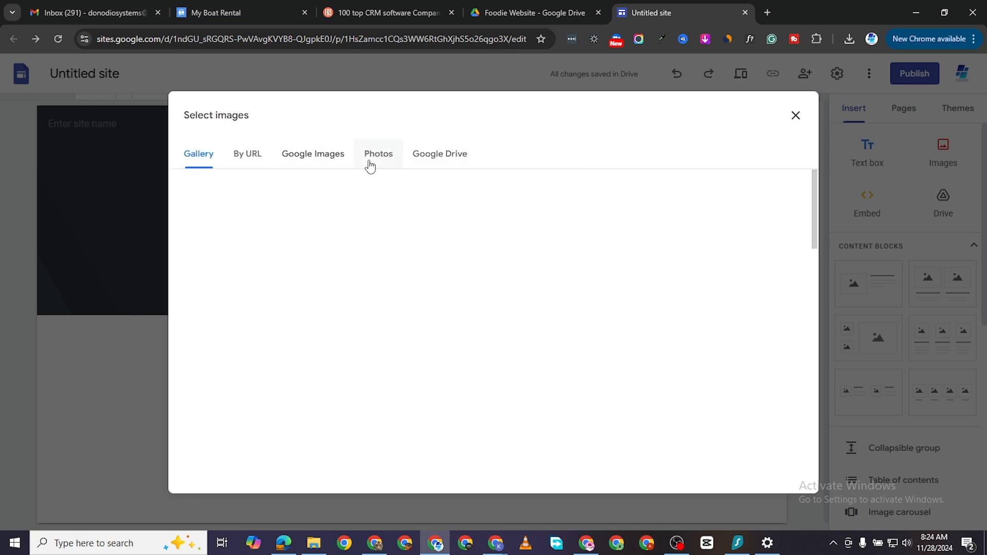
left_click(435, 157)
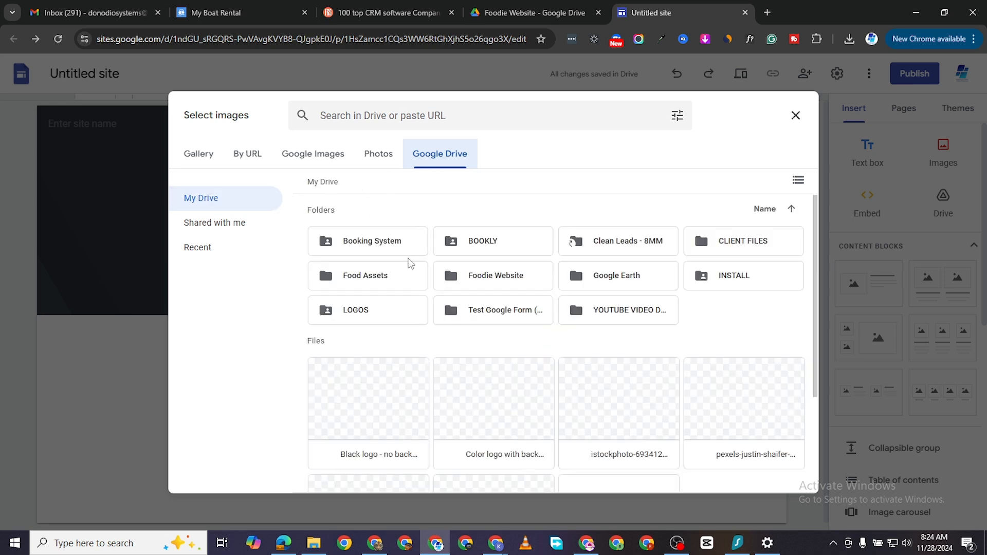
double_click(361, 279)
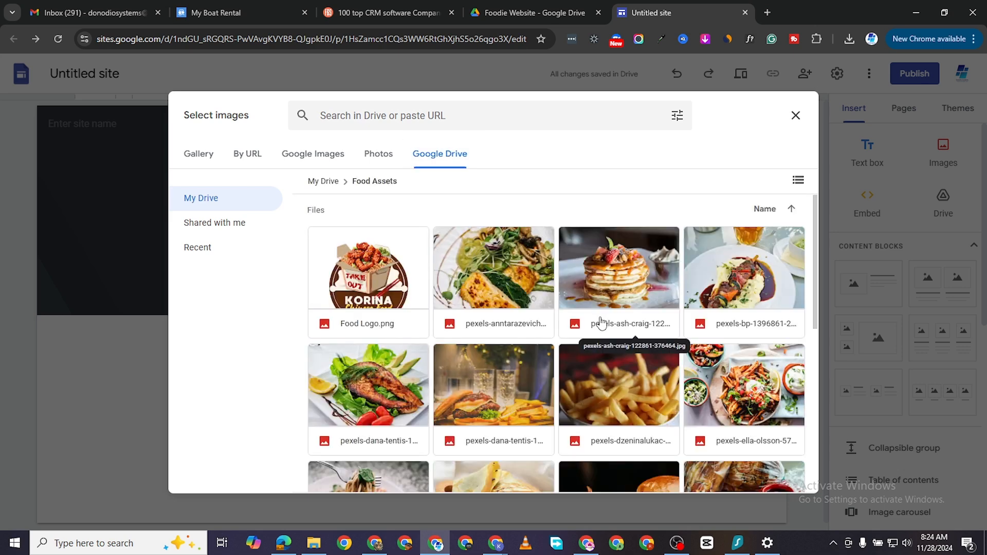
scroll(589, 354, "down", 2)
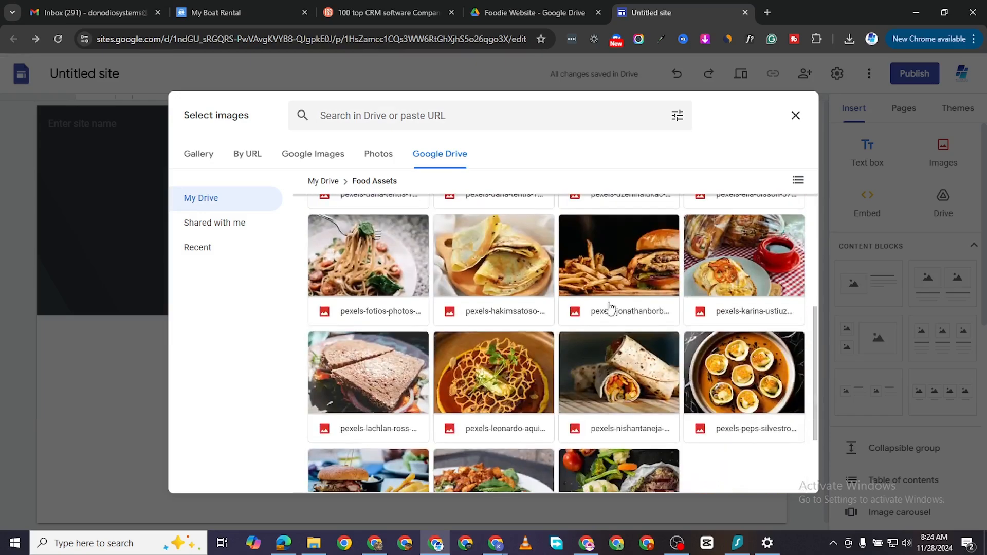
scroll(539, 329, "down", 2)
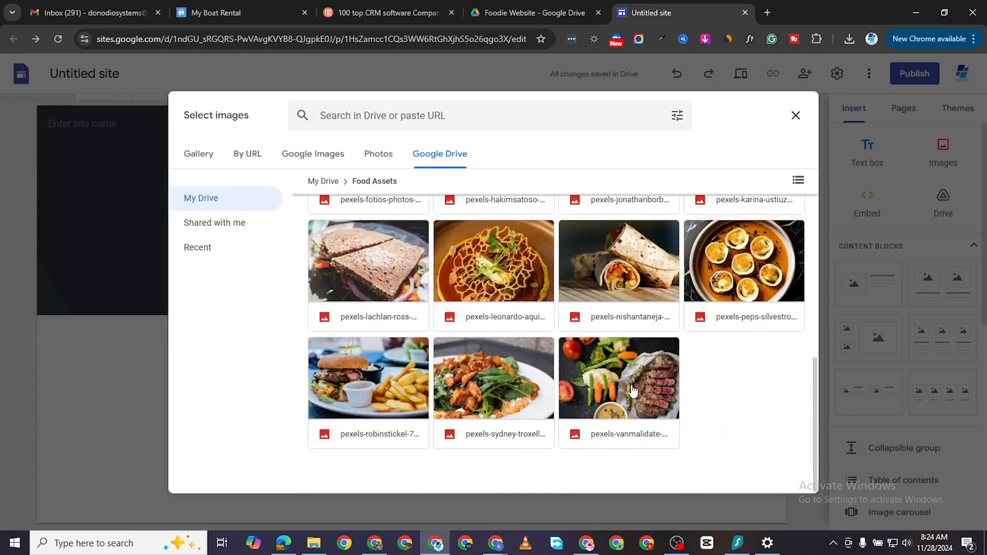
scroll(473, 384, "up", 6)
scroll(576, 362, "up", 1)
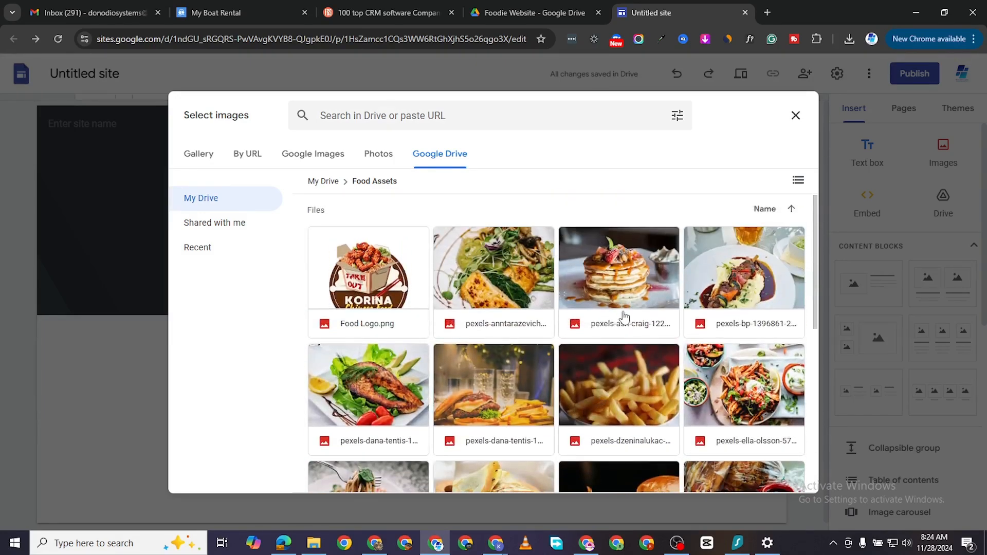
left_click(634, 294)
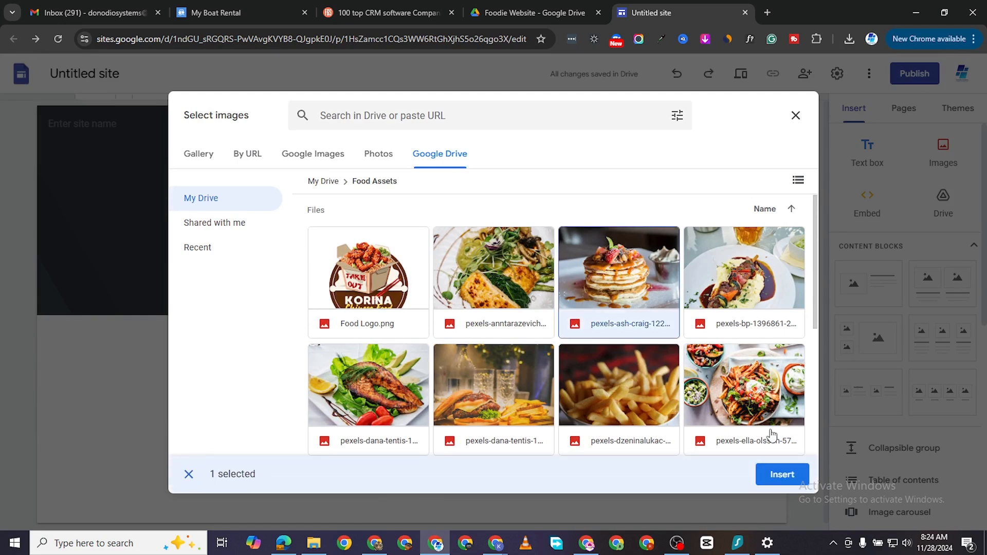
left_click(779, 471)
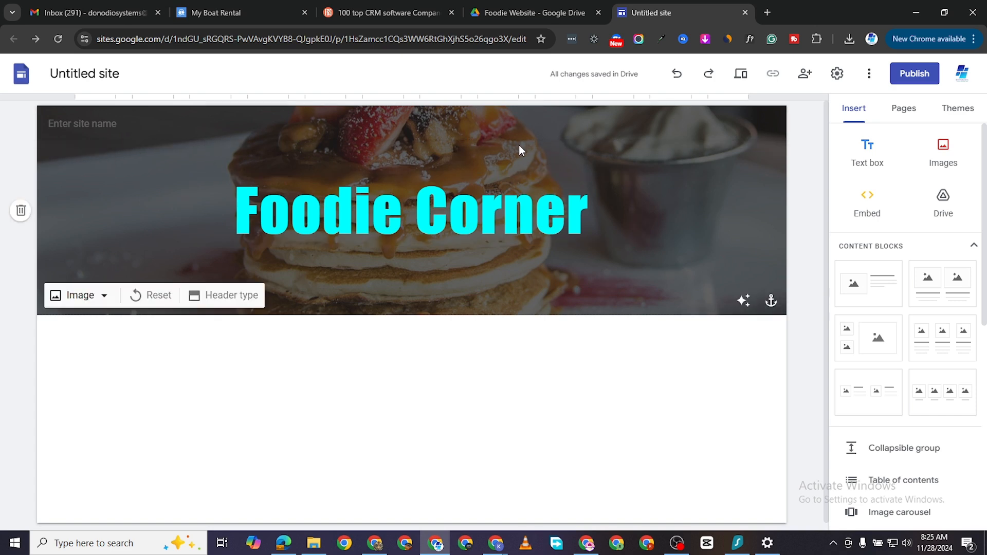
Try the Title only and Cover header types, and set the page header to Large banner
left_click(222, 303)
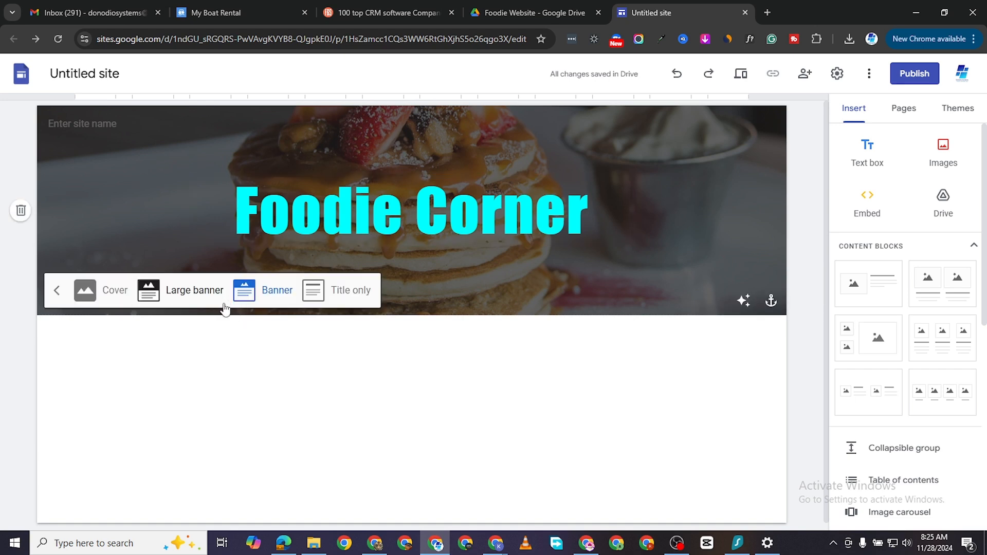
left_click(183, 295)
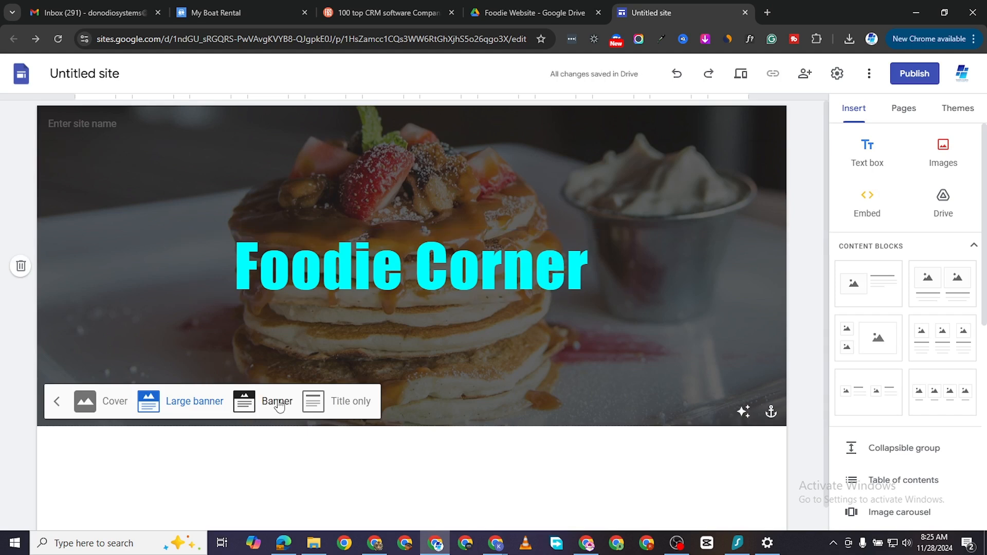
left_click(344, 408)
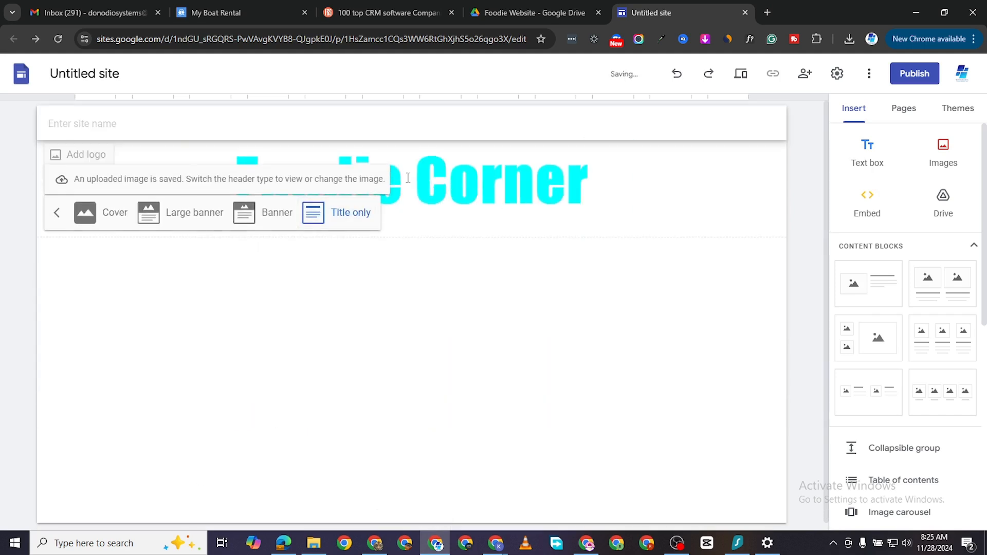
left_click(110, 220)
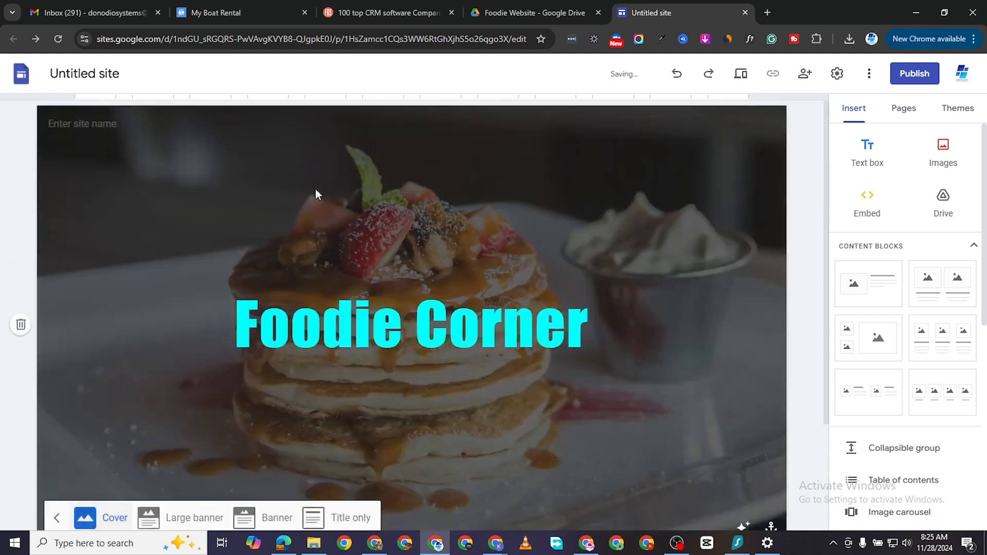
left_click(180, 519)
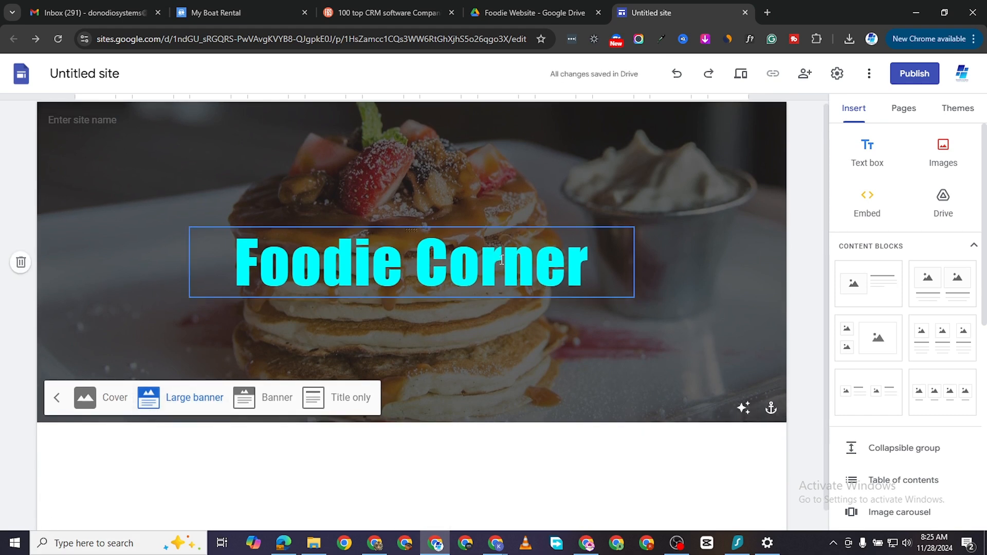
Recolor the Foodie Corner title white
triple_click(455, 279)
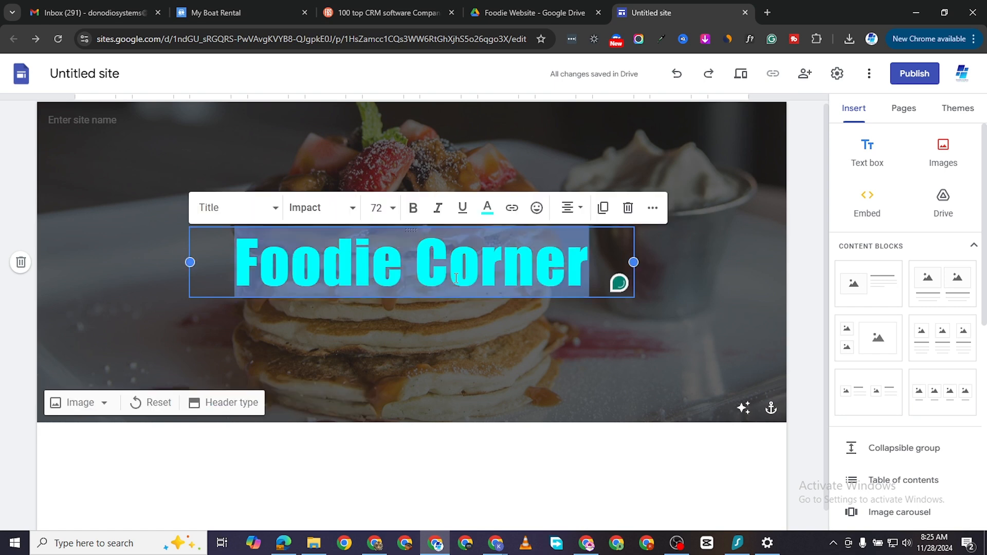
left_click(487, 207)
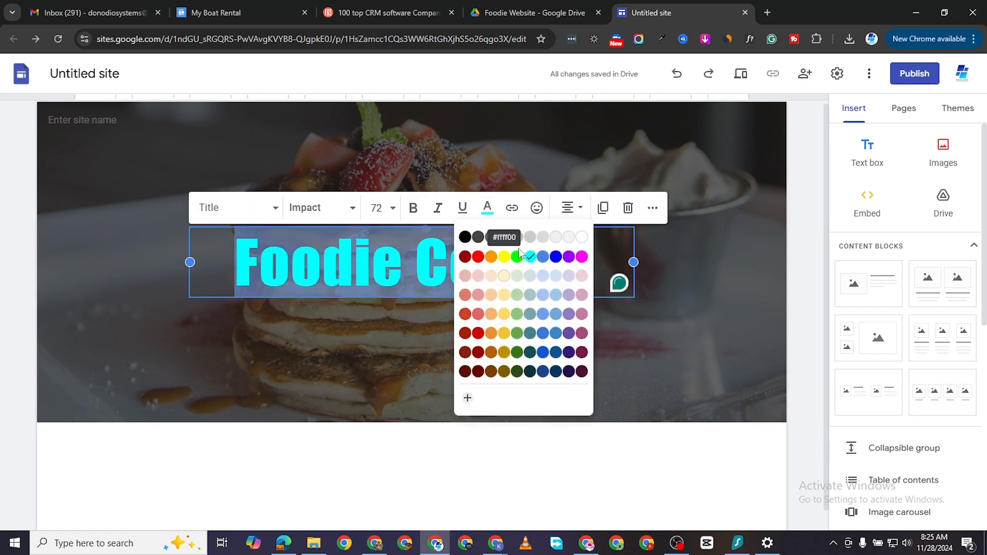
left_click(581, 236)
left_click(697, 272)
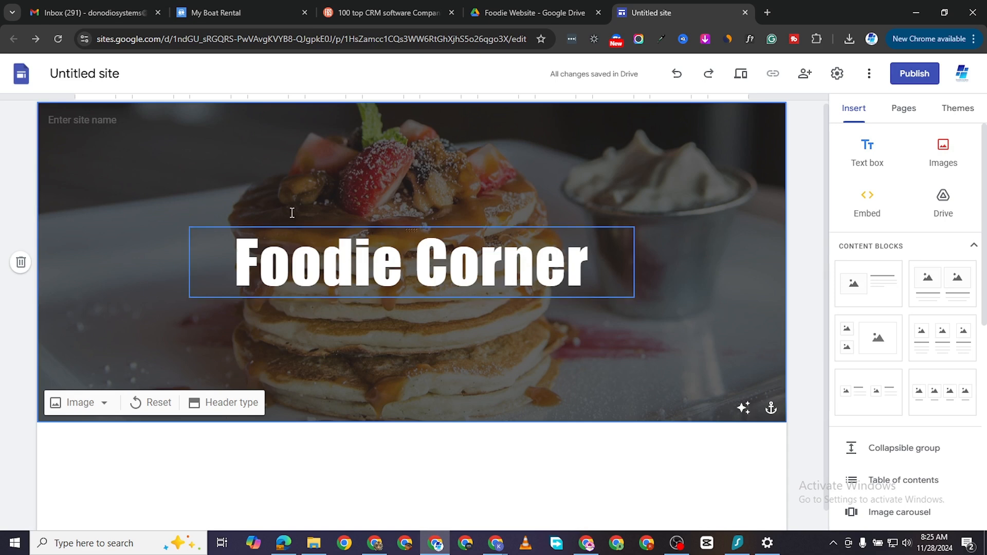
Try the green color of the Simple theme, and apply the Diplomat theme to the site
left_click(951, 113)
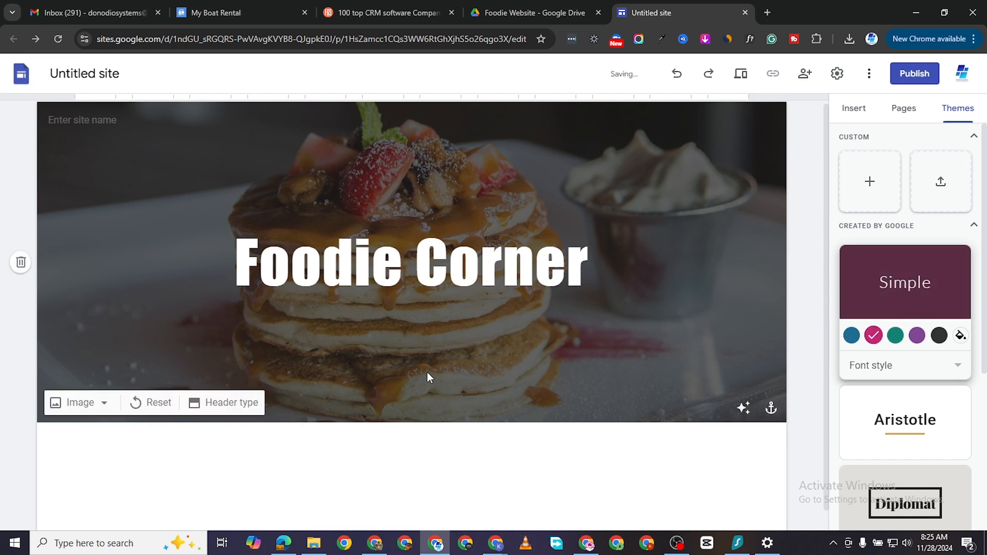
scroll(475, 401, "down", 2)
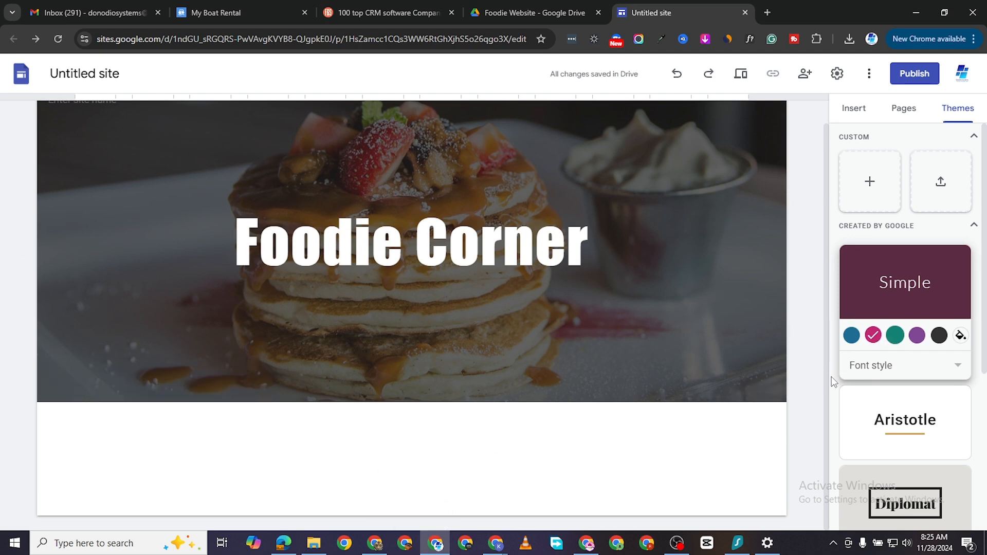
left_click(895, 335)
scroll(881, 367, "down", 3)
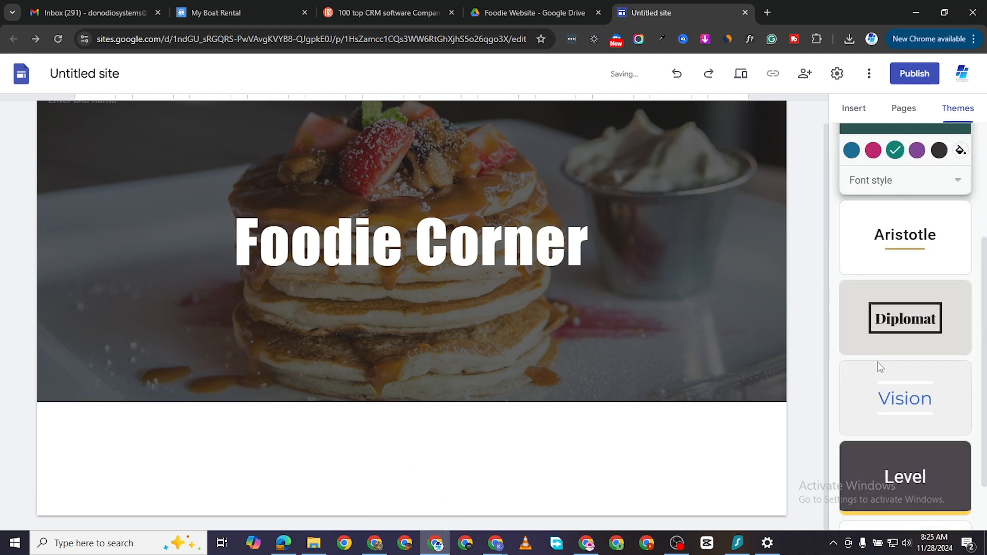
left_click(908, 248)
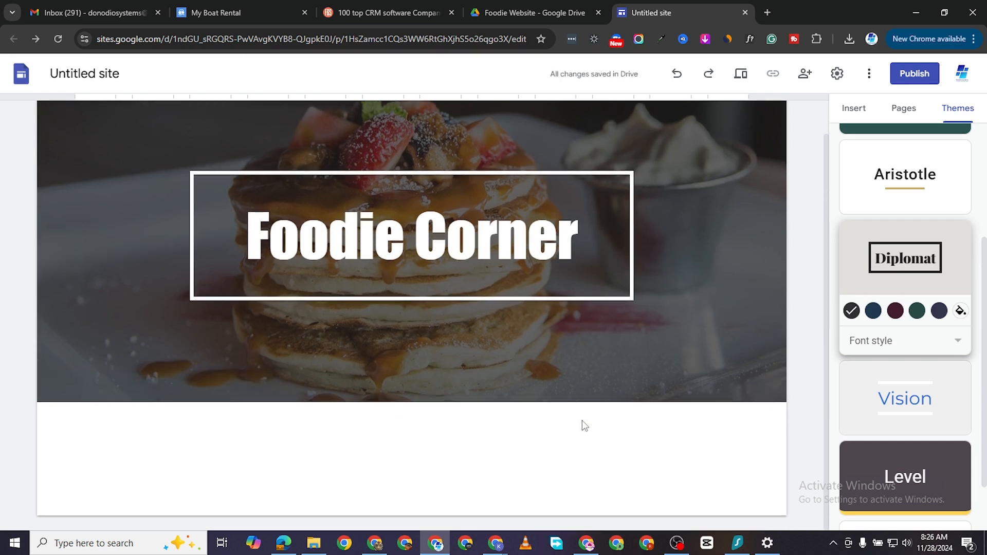
scroll(618, 325, "up", 1)
scroll(833, 182, "up", 3)
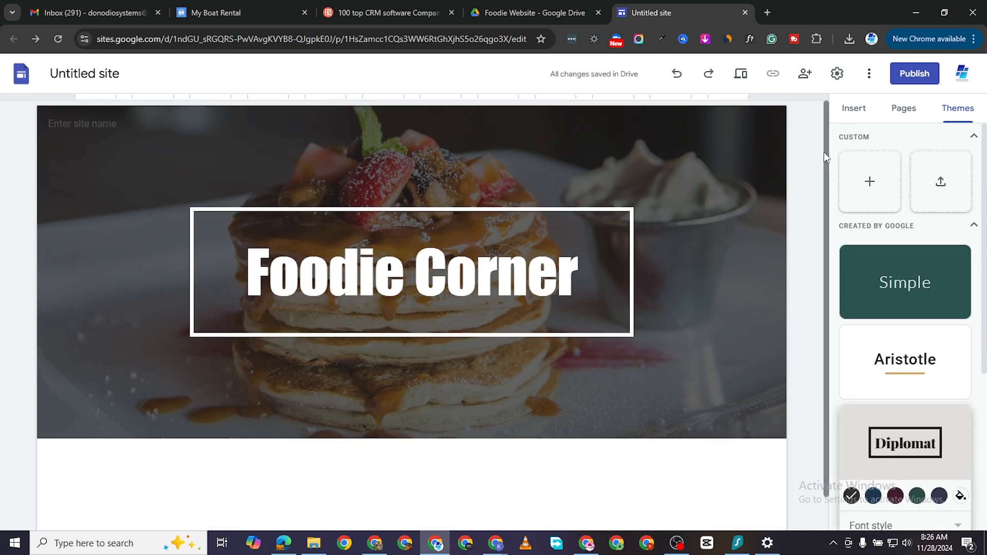
Upload the Korina food image named "file" from the Downloads folder as the site logo
left_click(853, 108)
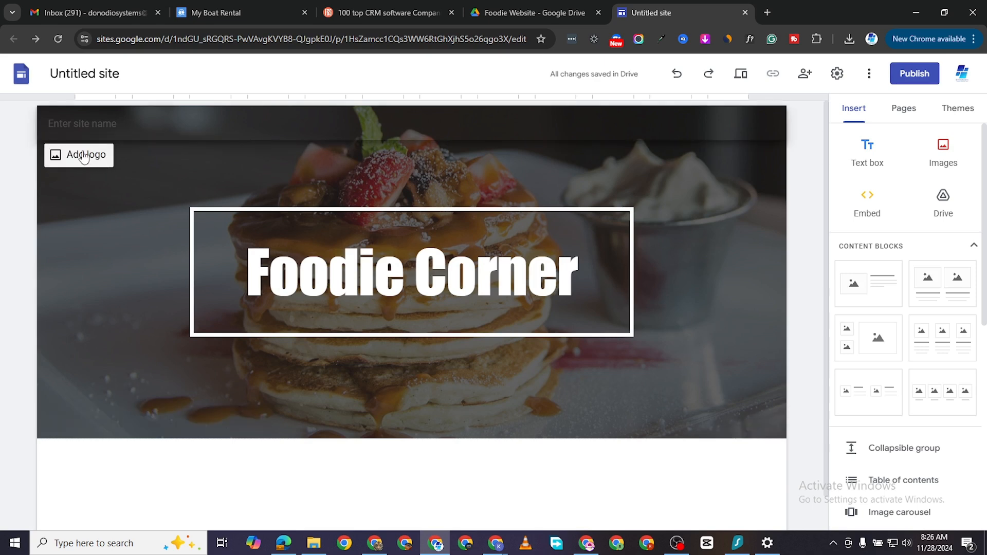
left_click(84, 155)
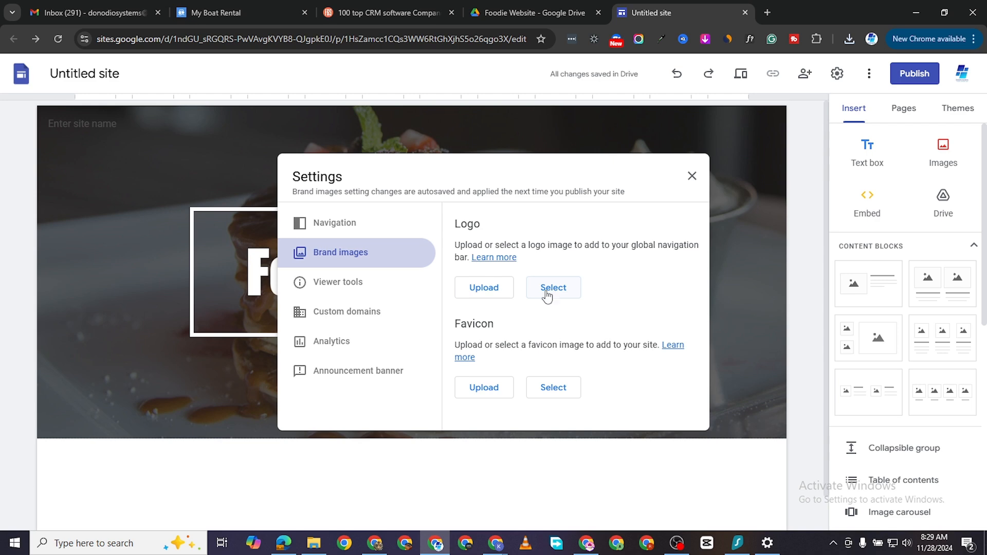
left_click(491, 294)
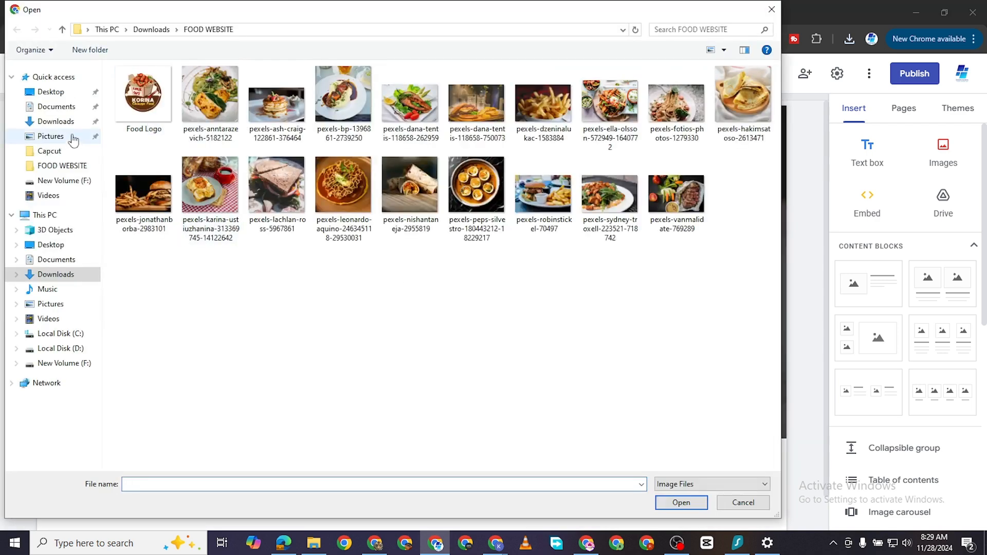
left_click(55, 121)
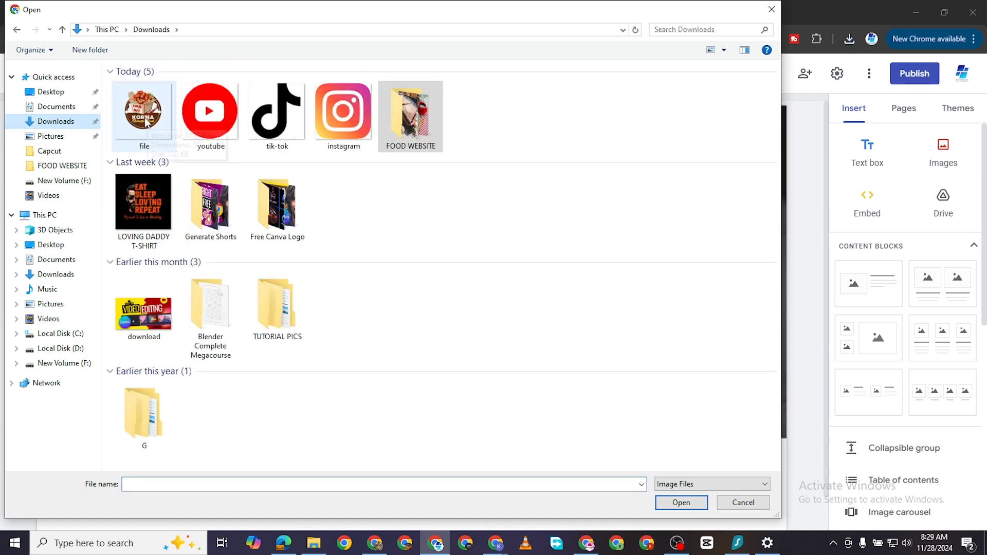
double_click(144, 117)
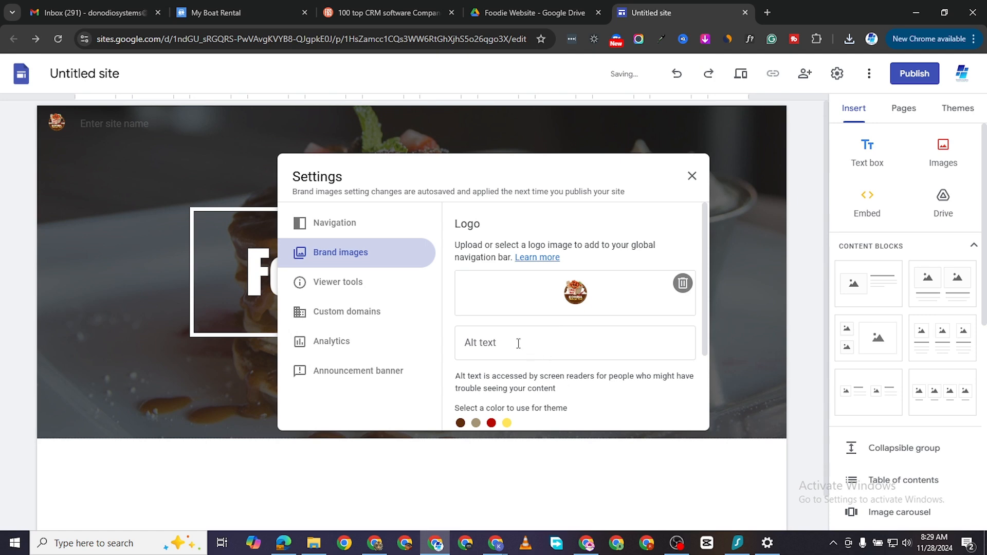
Set the site's favicon to Food Logo.png from the recent Google Drive images and close the brand image settings
scroll(571, 324, "down", 2)
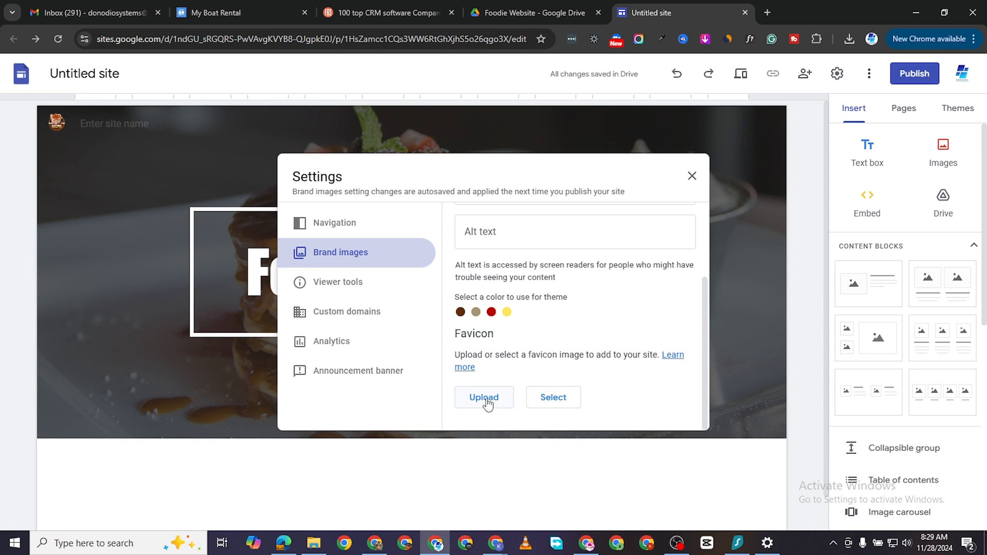
left_click(560, 399)
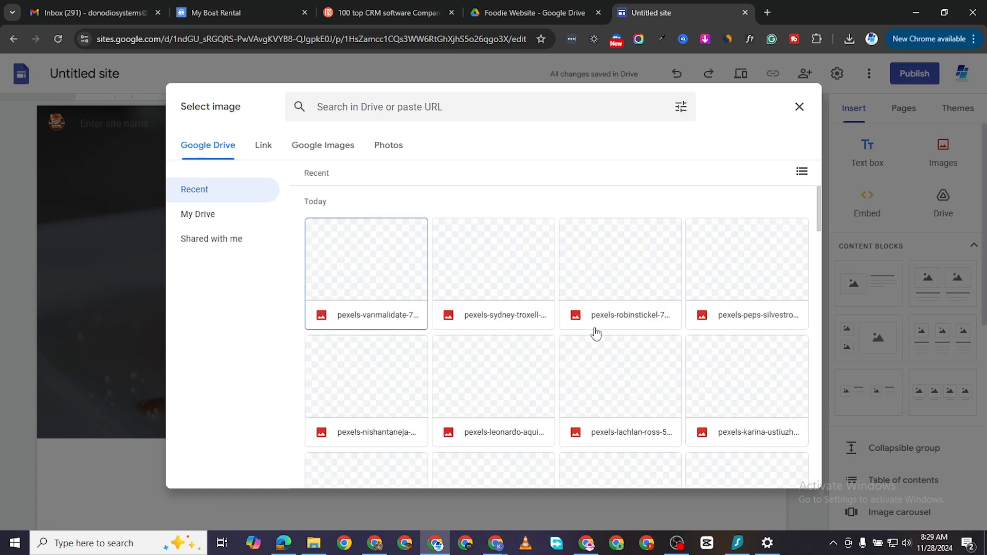
scroll(679, 368, "down", 10)
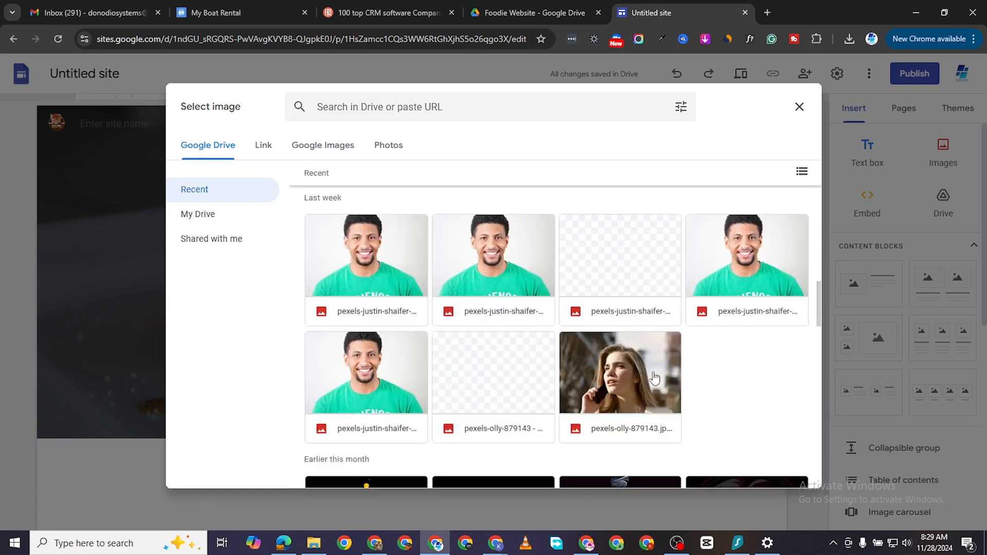
scroll(613, 319, "up", 5)
left_click(627, 254)
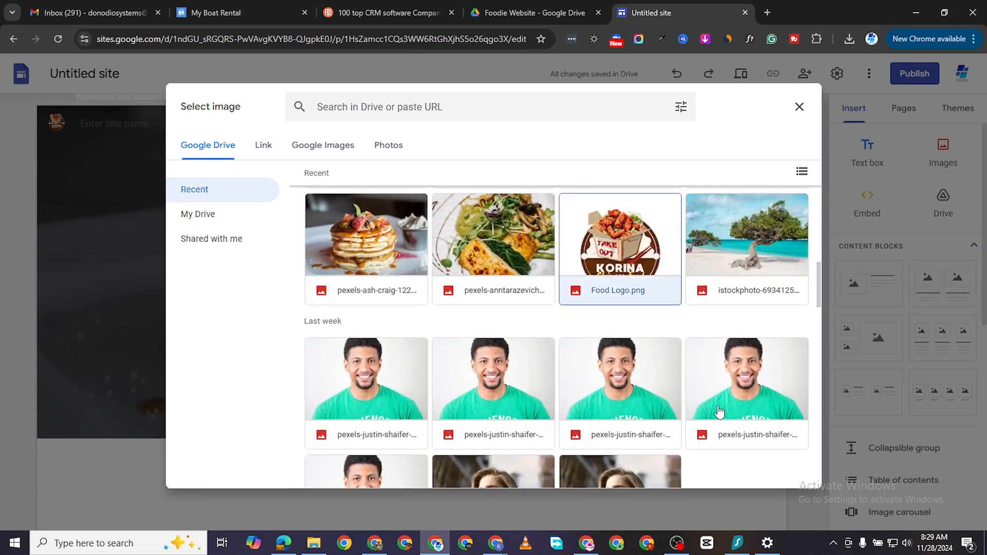
left_click(782, 469)
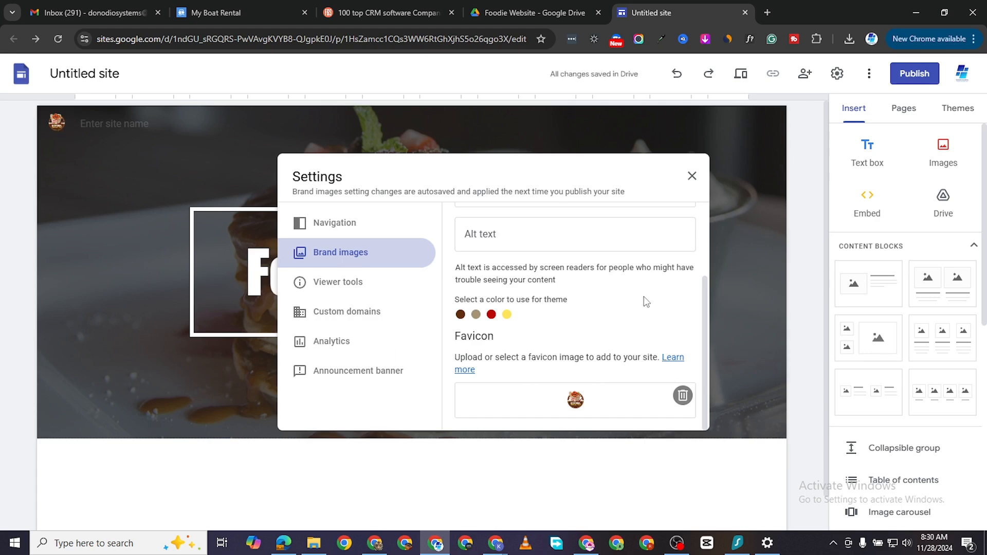
scroll(534, 281, "up", 1)
scroll(532, 309, "down", 1)
scroll(574, 297, "up", 3)
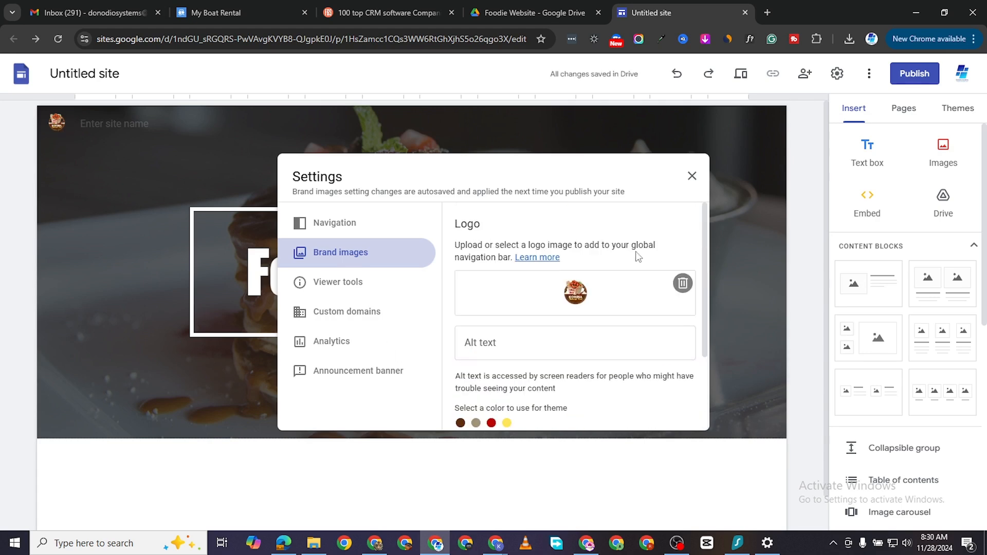
left_click(692, 176)
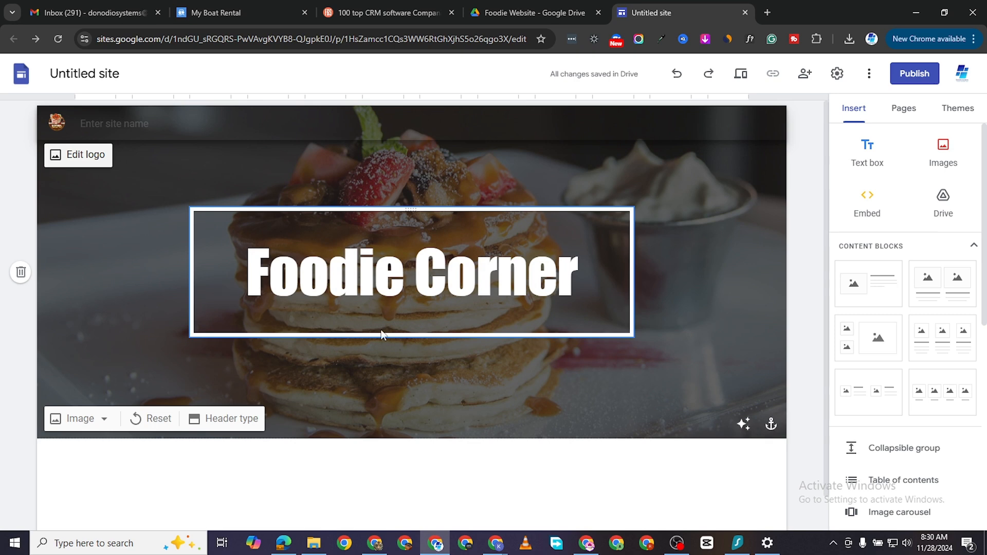
Insert a text box below the header and enter the sample text "hdjkdkdkd"
scroll(631, 367, "down", 1)
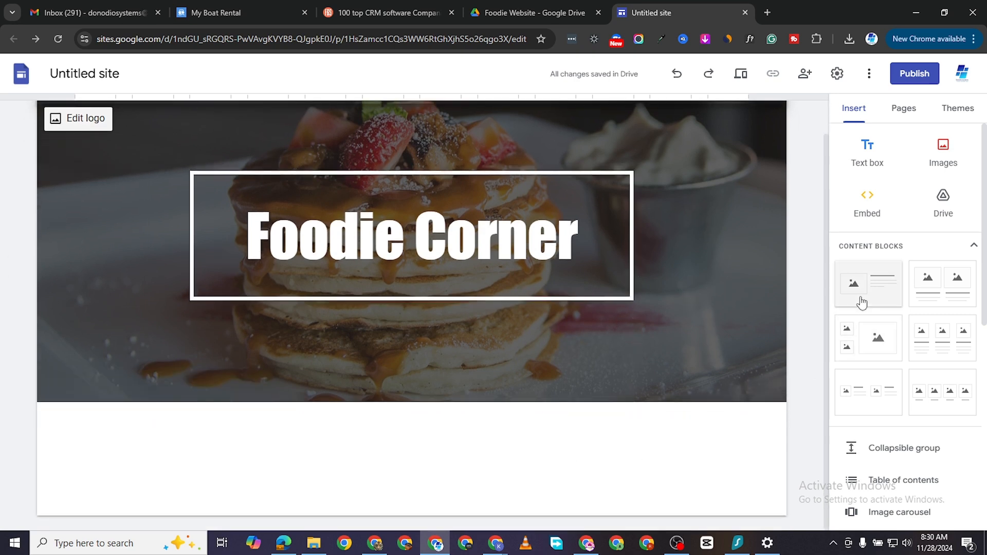
scroll(874, 159, "down", 1)
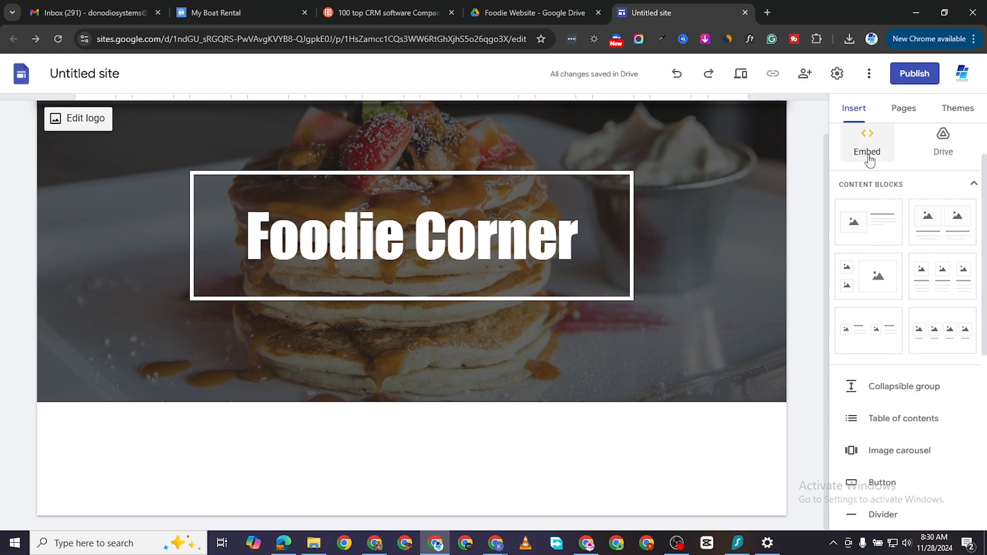
scroll(883, 159, "up", 1)
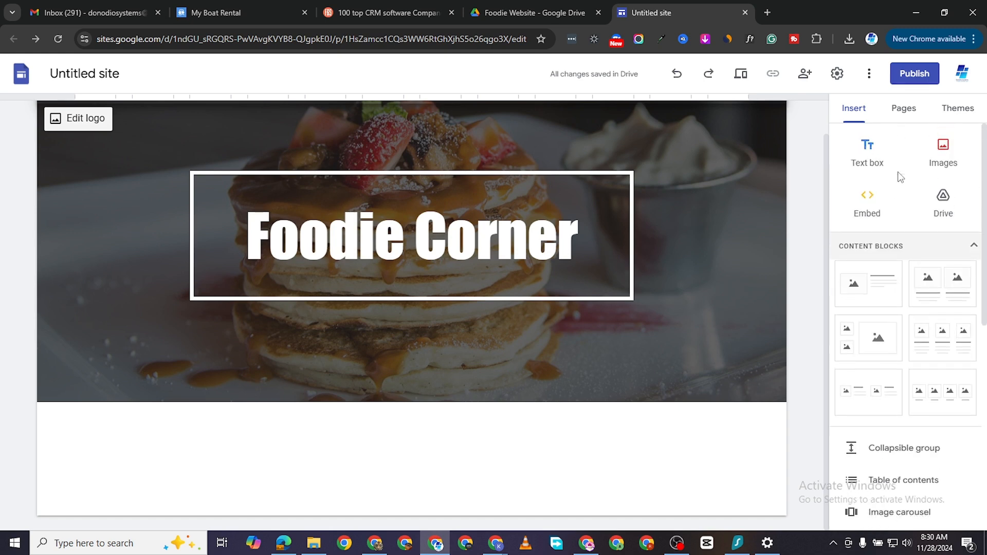
left_click(875, 158)
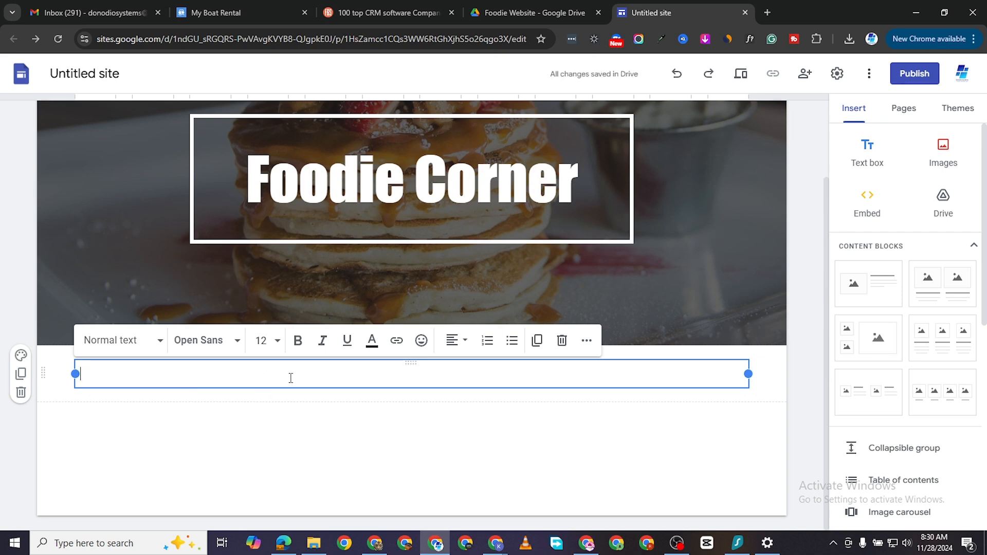
type("hdjkdkdkd")
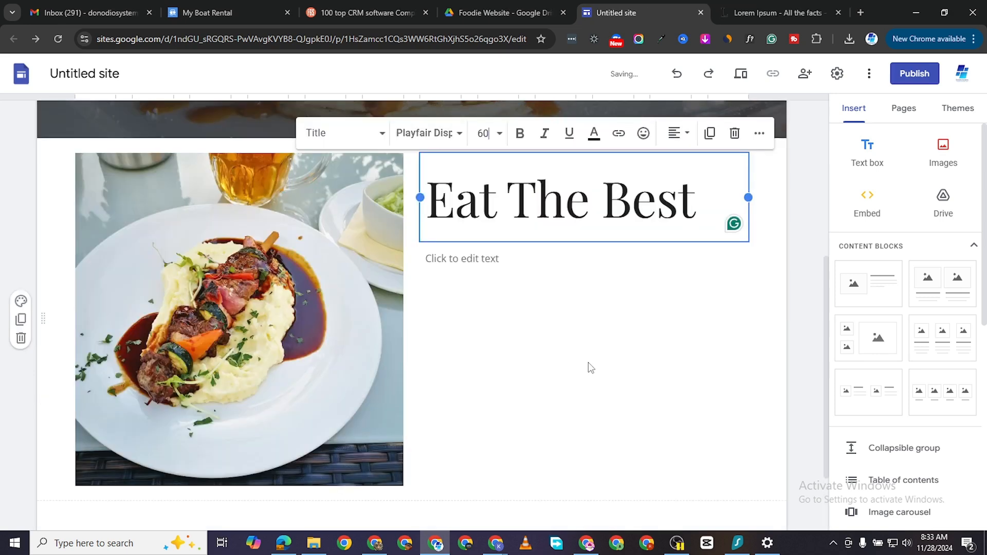
Enlarge the plated meat photo beside the Eat The Best heading, making it taller and extending its width toward the text column
scroll(237, 319, "up", 2)
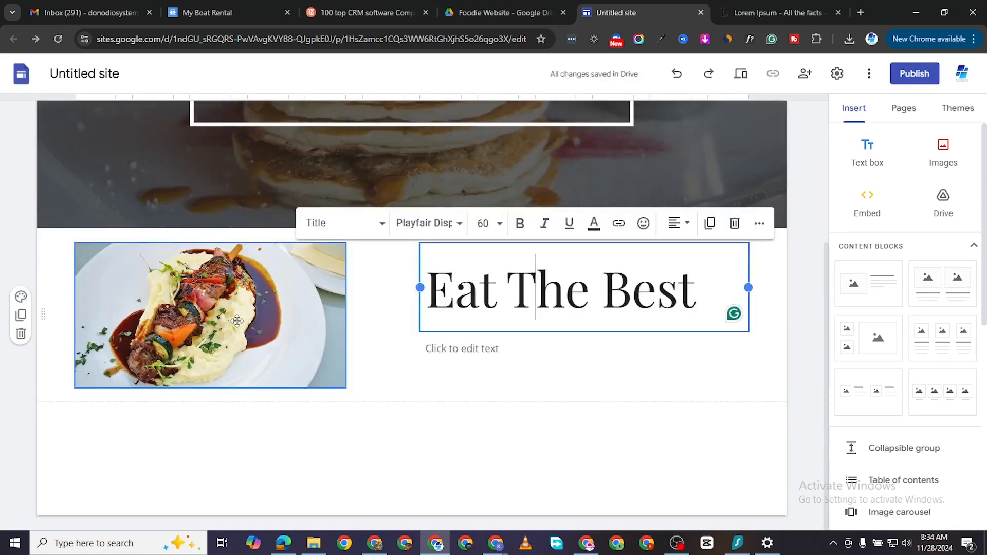
left_click(237, 321)
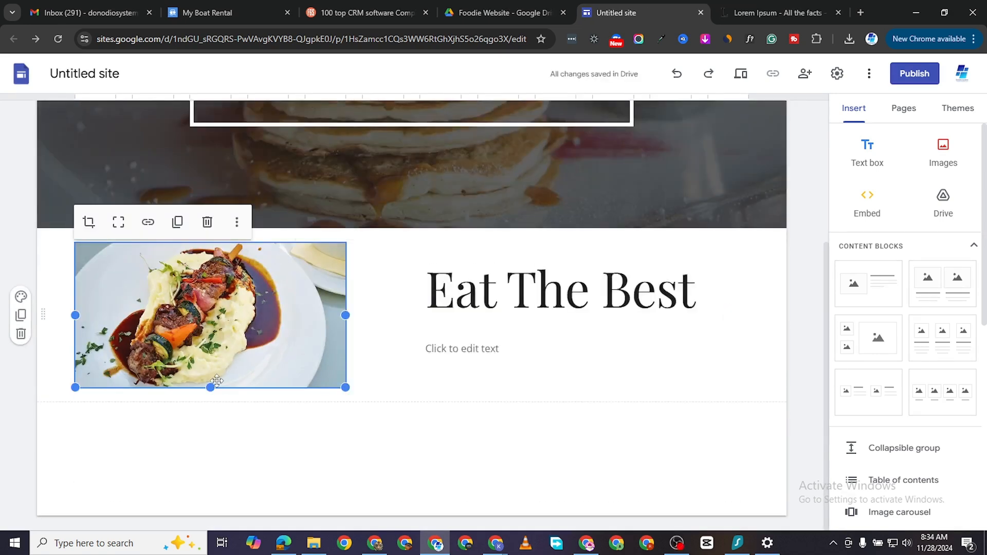
left_click_drag(212, 385, 211, 537)
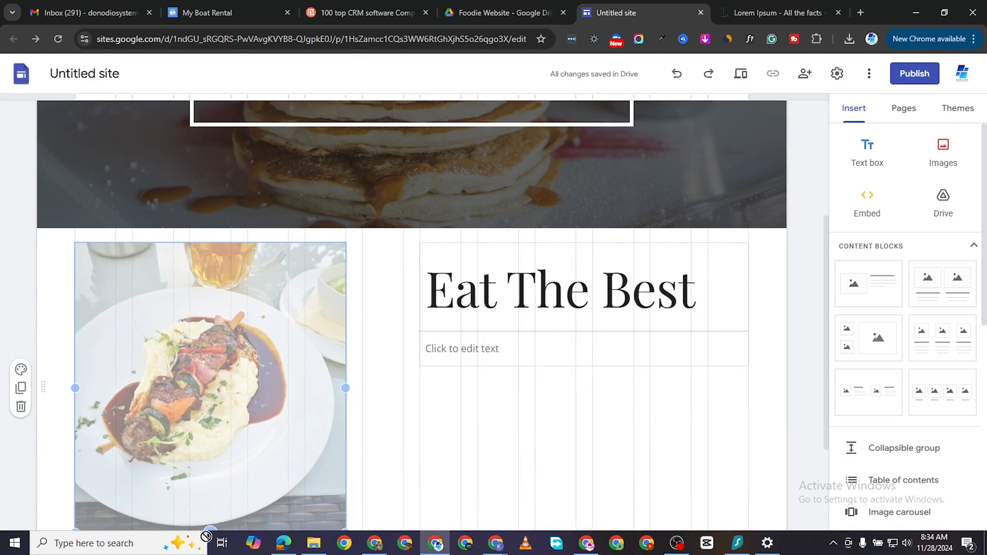
scroll(428, 389, "down", 1)
left_click_drag(345, 325, 385, 331)
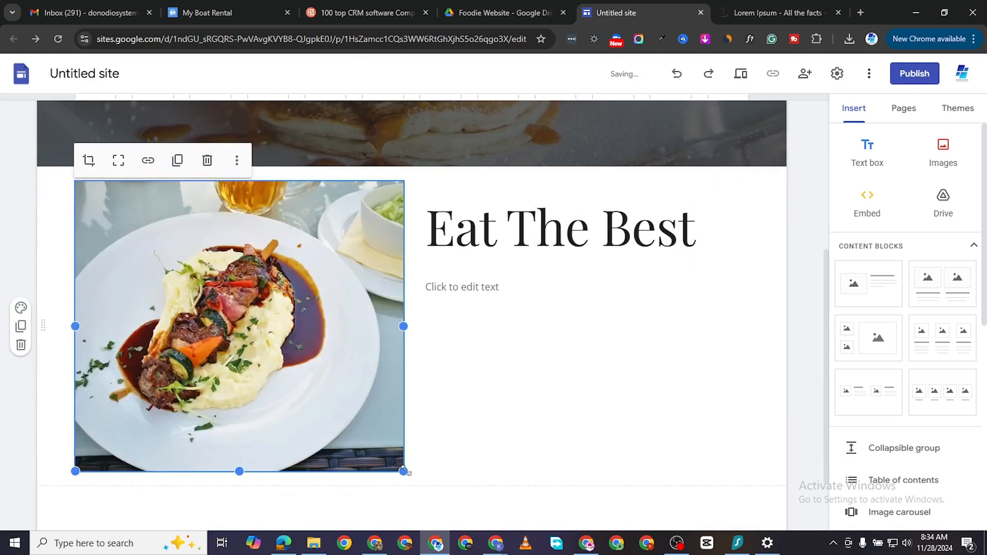
left_click_drag(404, 471, 404, 503)
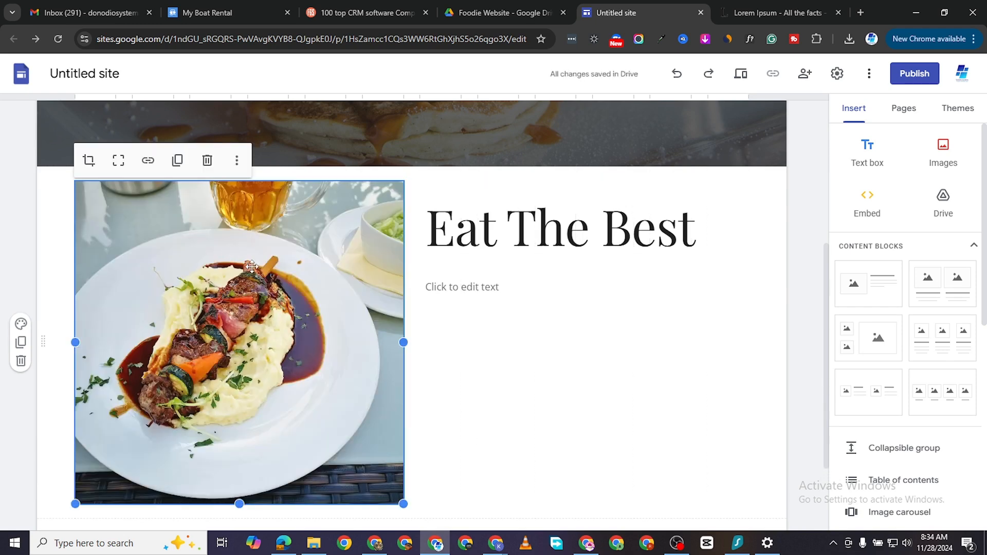
Delete the plated meat photo and insert the folded crepes image "pexels-hakimsatoso-..." from the recent Google Drive images
left_click(206, 160)
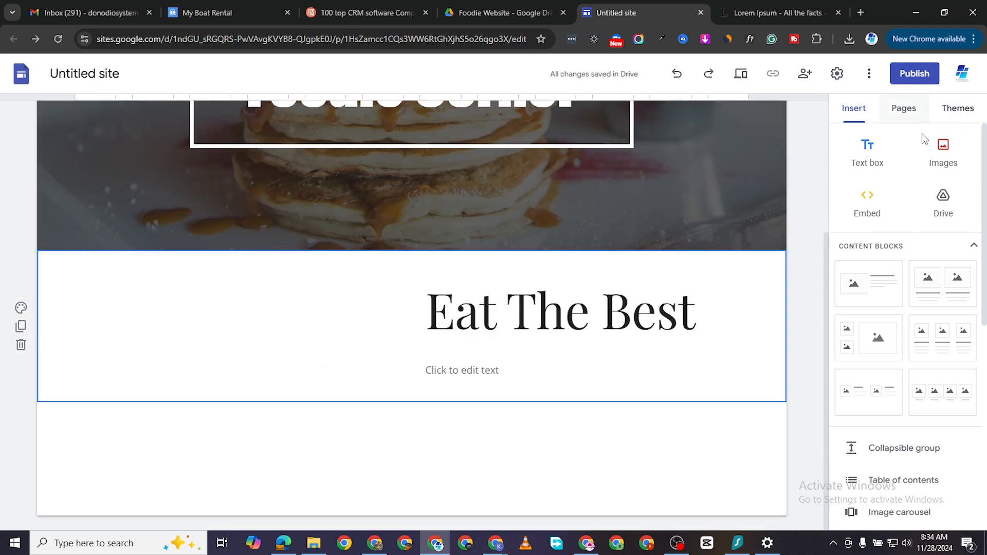
left_click(942, 153)
left_click(940, 192)
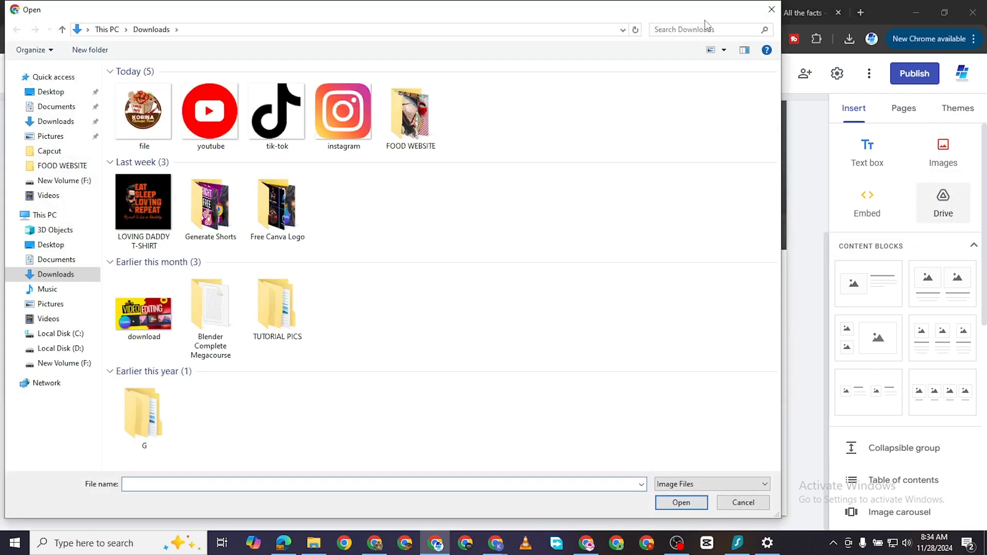
left_click(771, 9)
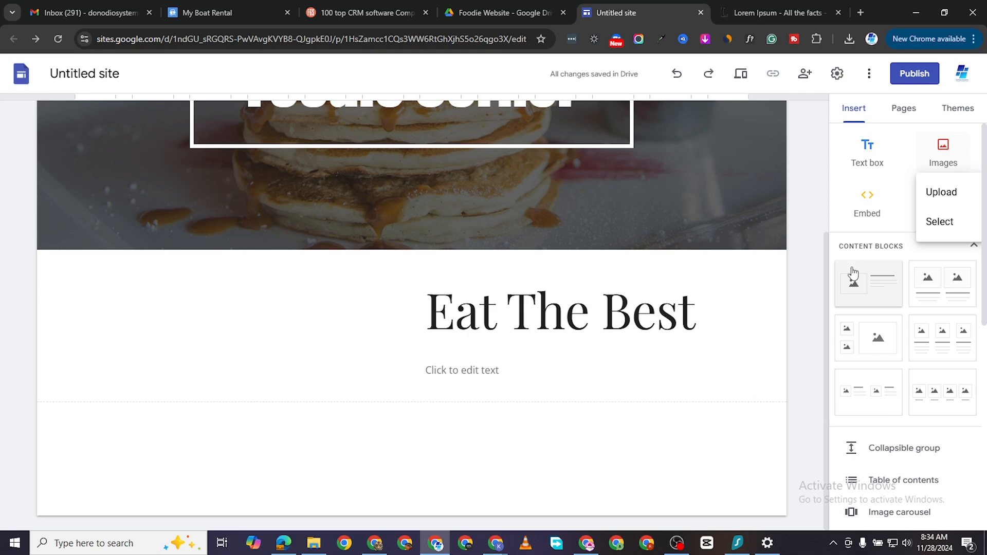
left_click(940, 222)
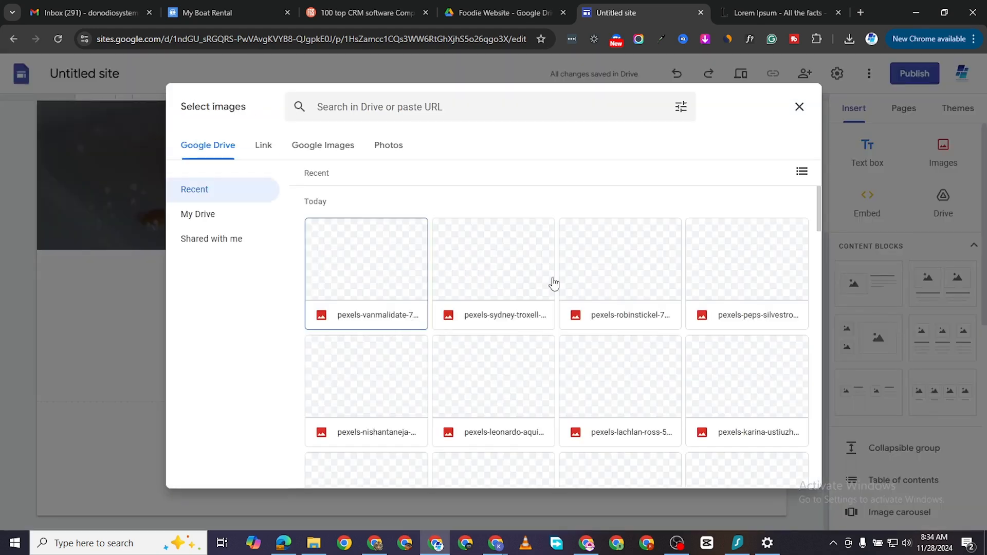
scroll(617, 318, "down", 4)
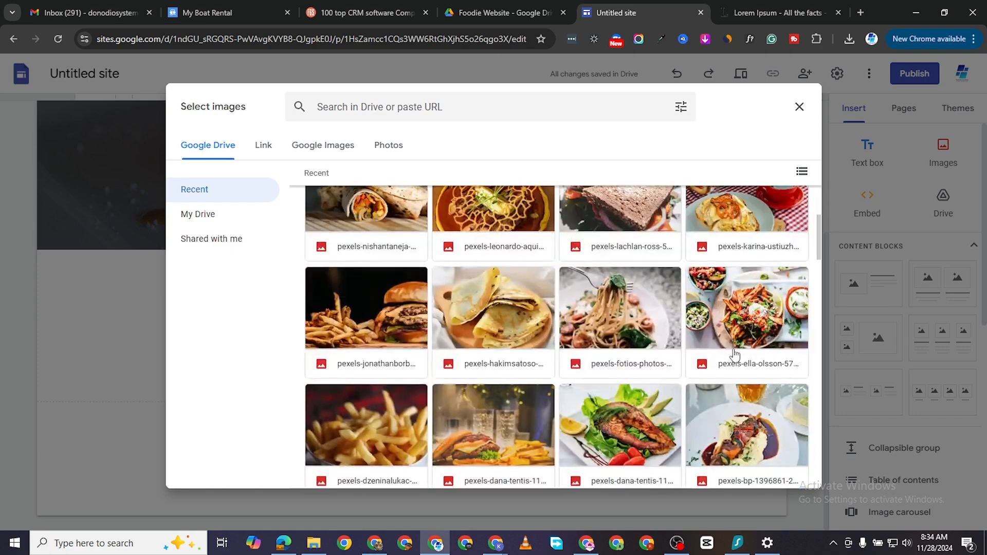
scroll(734, 355, "down", 6)
scroll(474, 300, "up", 3)
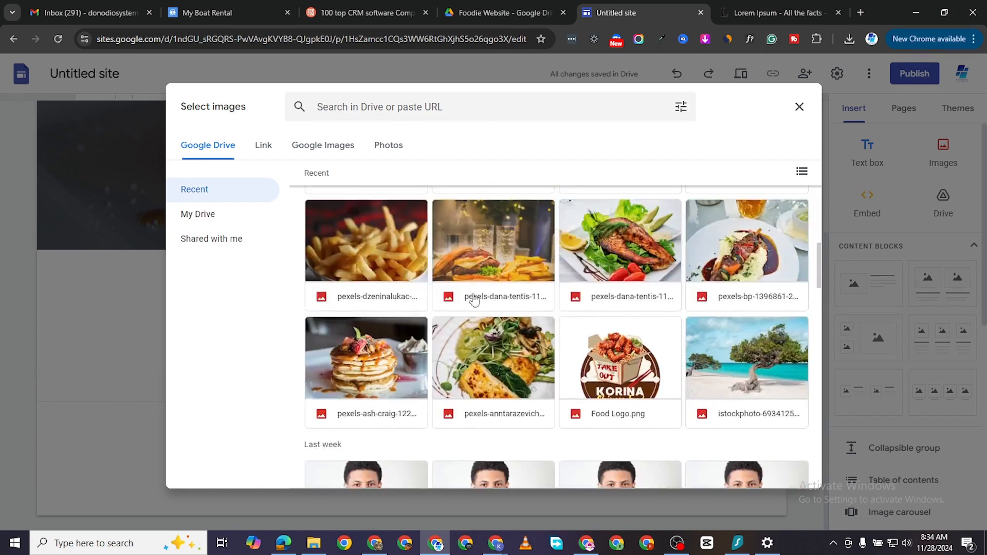
scroll(387, 366, "up", 3)
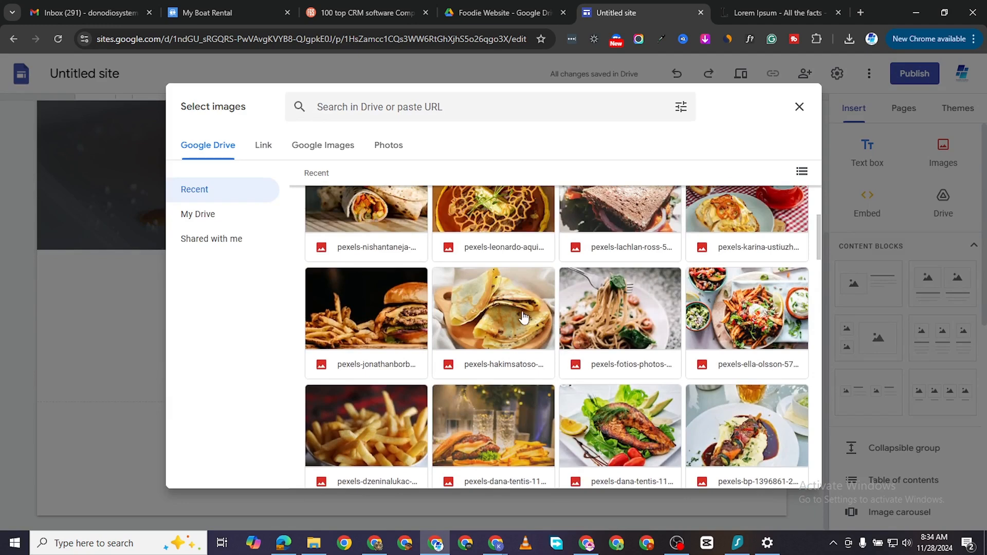
left_click(512, 312)
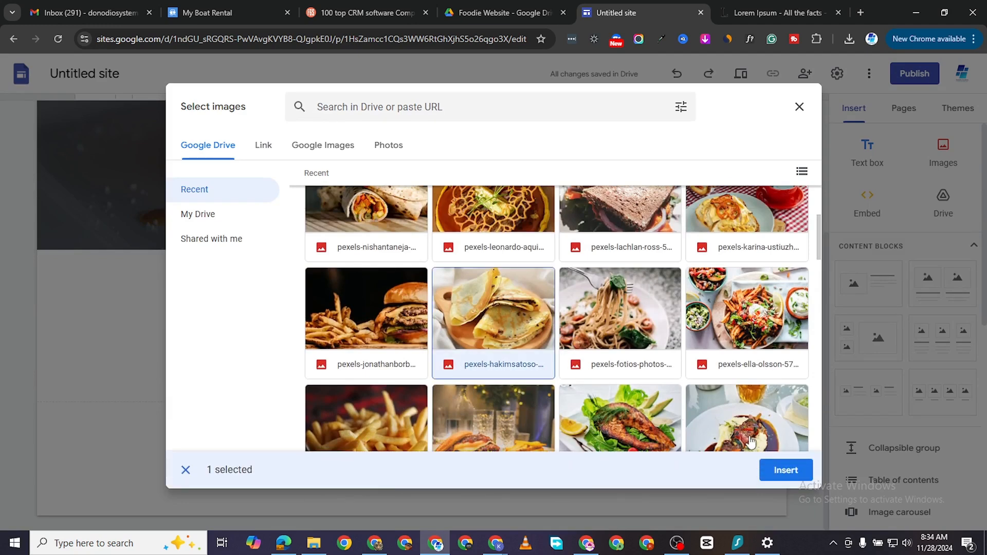
left_click(784, 469)
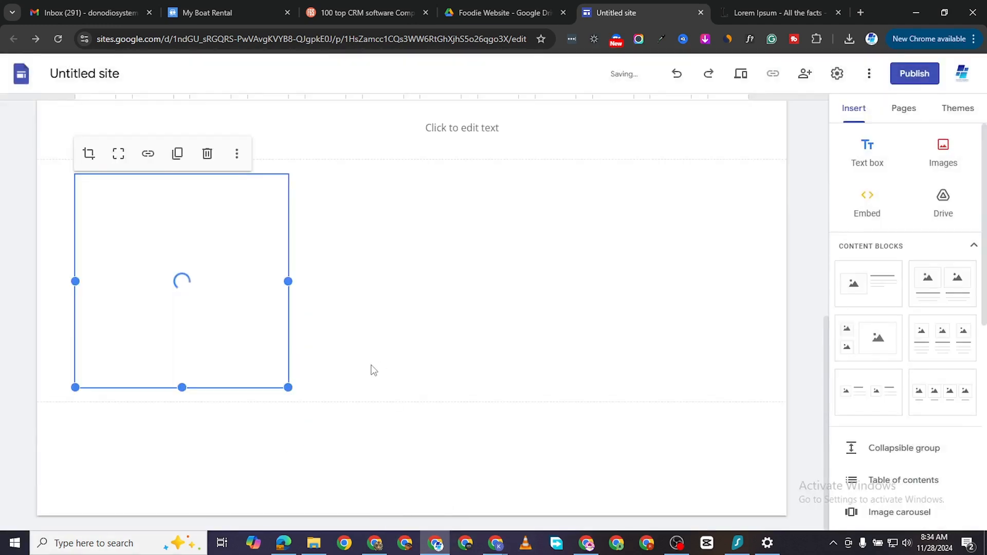
Place the crepes image beside the Eat The Best heading and enlarge it up to the text column, making it taller as well
scroll(514, 261, "up", 5)
left_click_drag(230, 465, 205, 366)
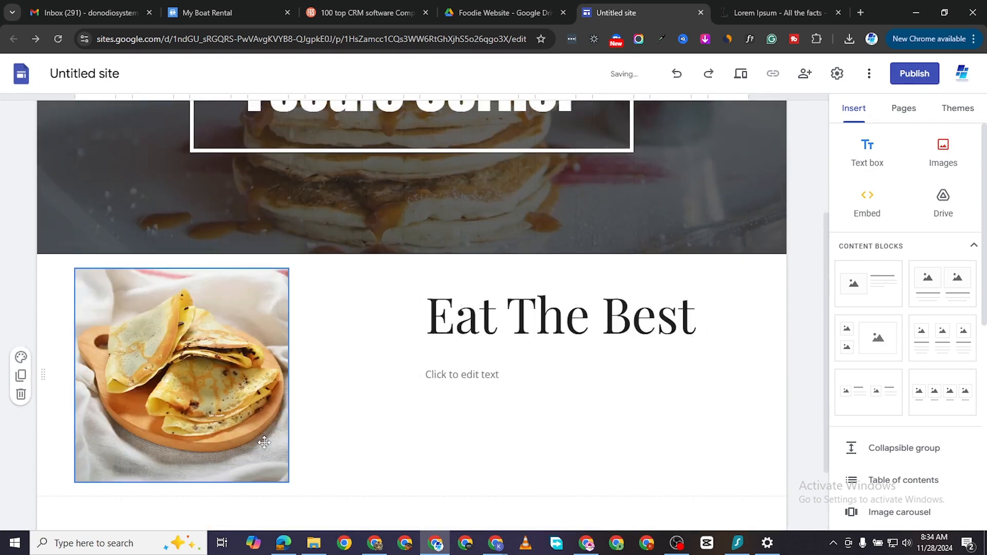
scroll(264, 442, "down", 2)
left_click(285, 383)
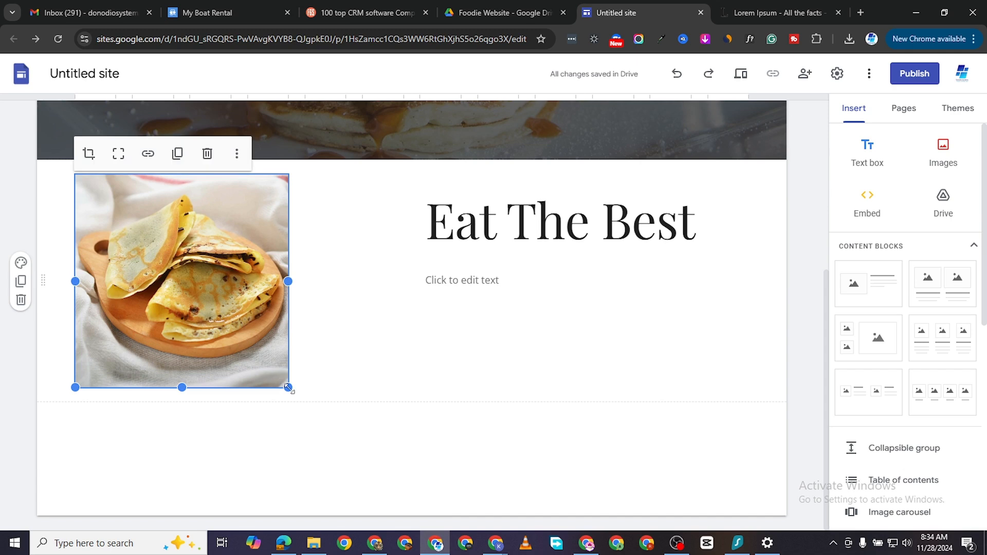
left_click_drag(288, 387, 403, 459)
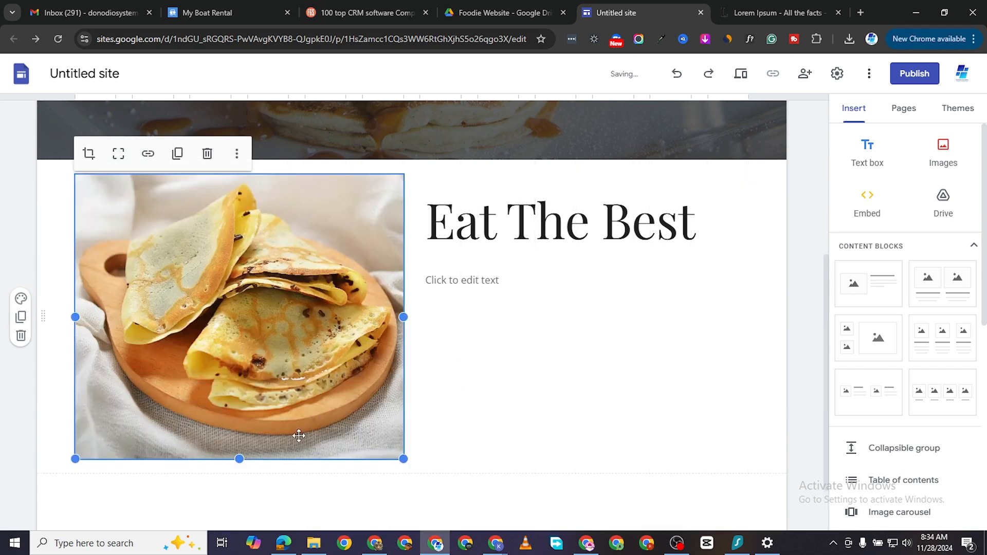
left_click_drag(239, 459, 239, 501)
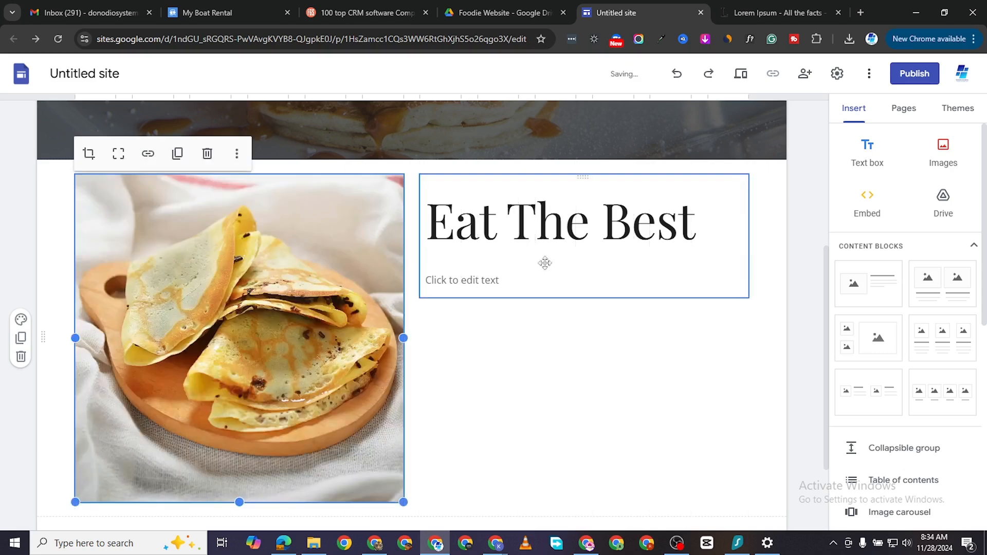
Copy the whole "Why do we use it?" paragraph from the Lorem Ipsum site and paste it into the text field under Eat The Best
triple_click(688, 223)
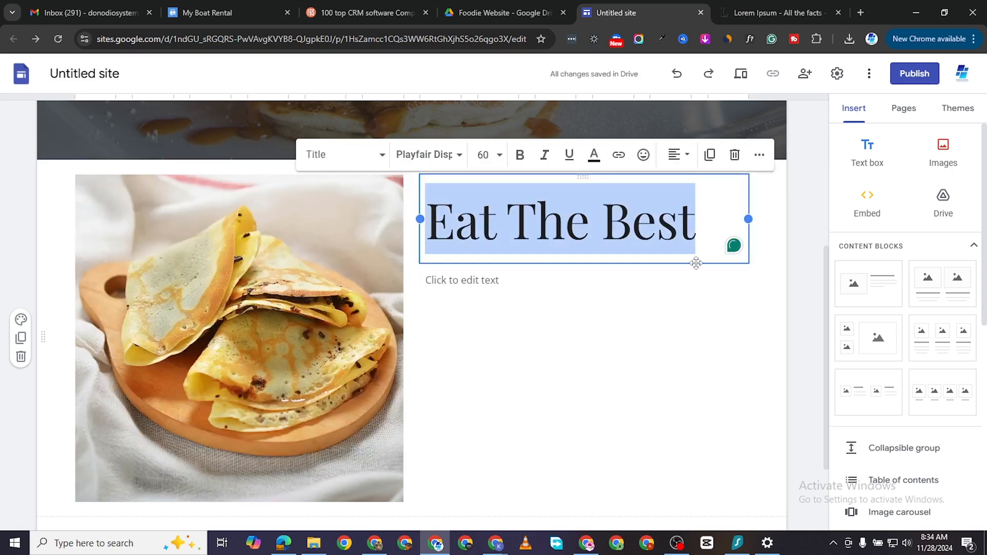
left_click(525, 281)
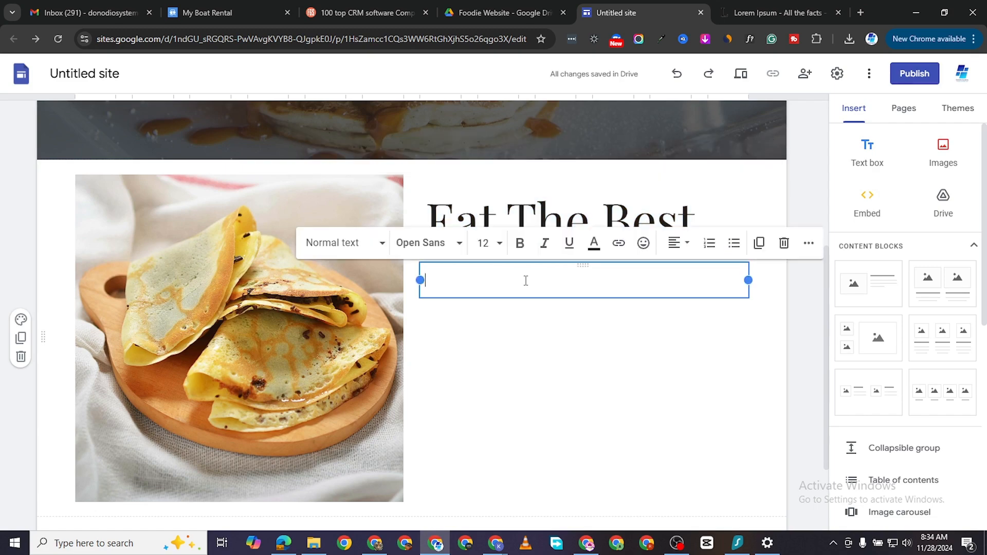
left_click(772, 14)
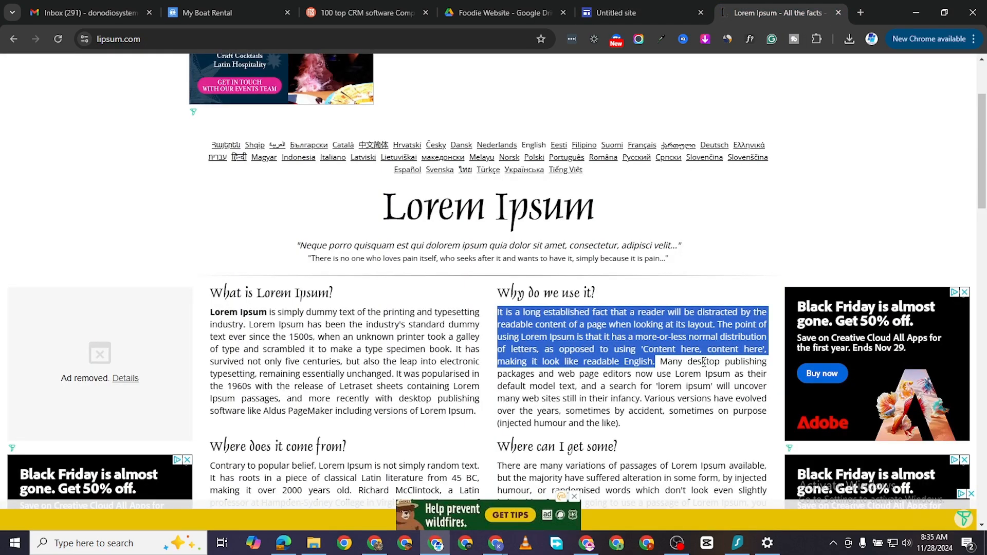
left_click(695, 375)
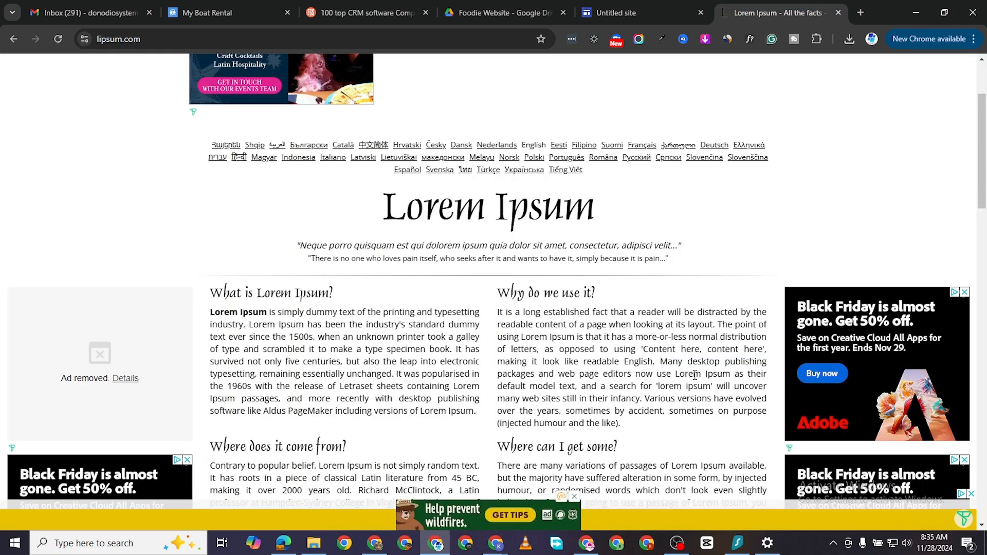
left_click_drag(623, 425, 499, 315)
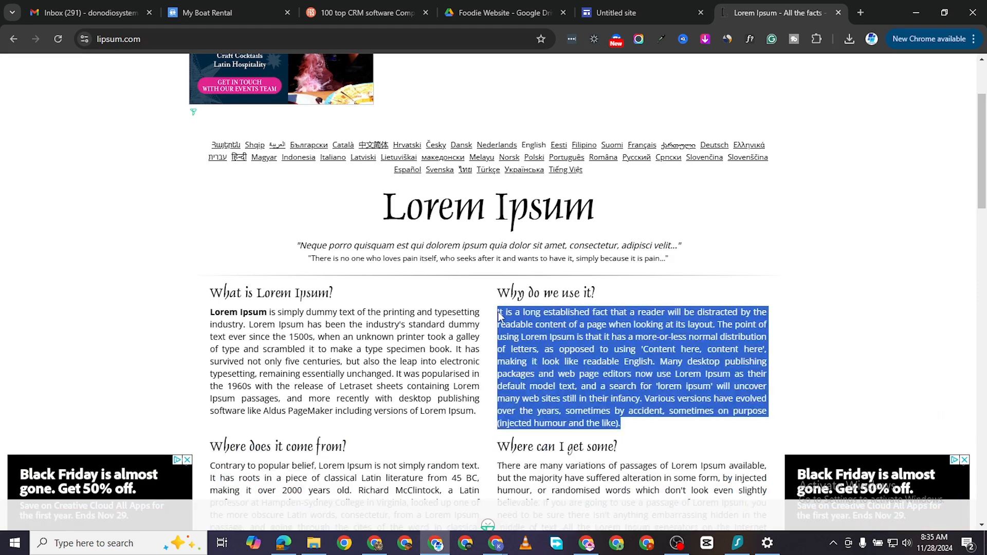
right_click(511, 310)
left_click(520, 326)
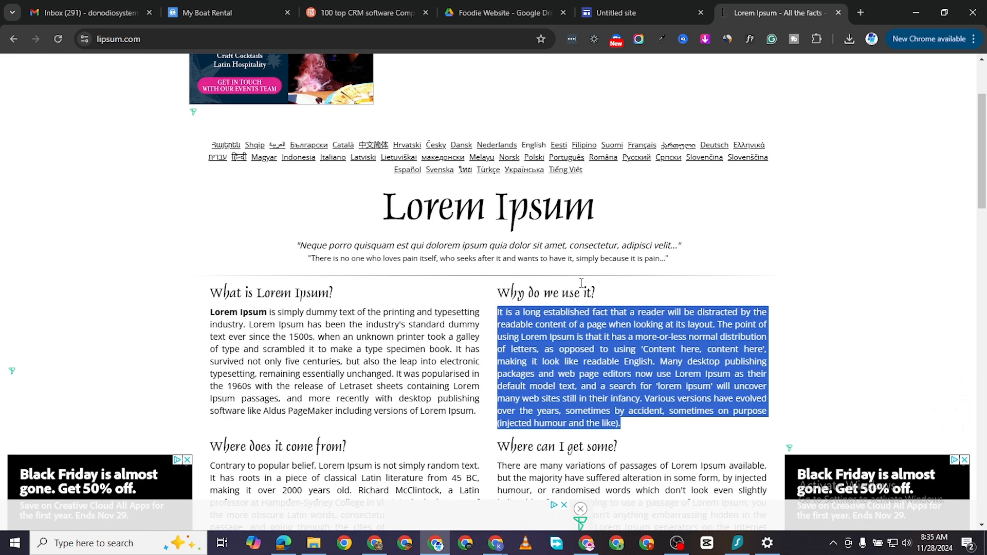
left_click(638, 16)
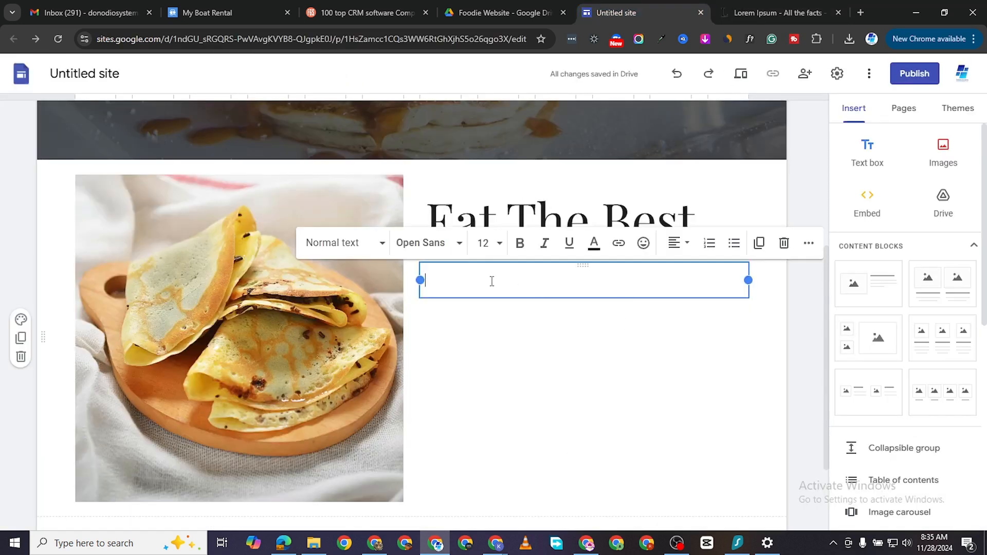
key("ctrl+v")
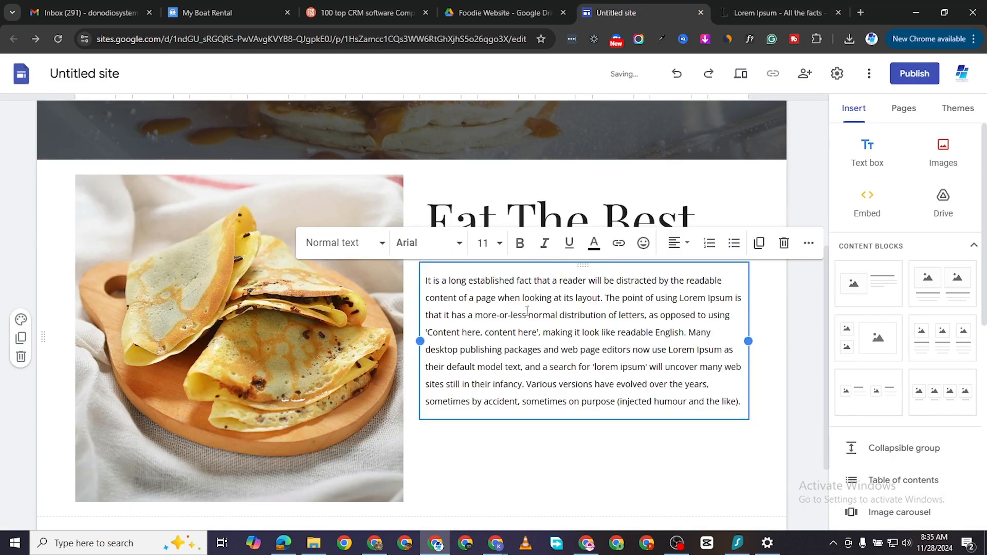
Set the font size of the entire pasted paragraph to 14
scroll(627, 307, "down", 2)
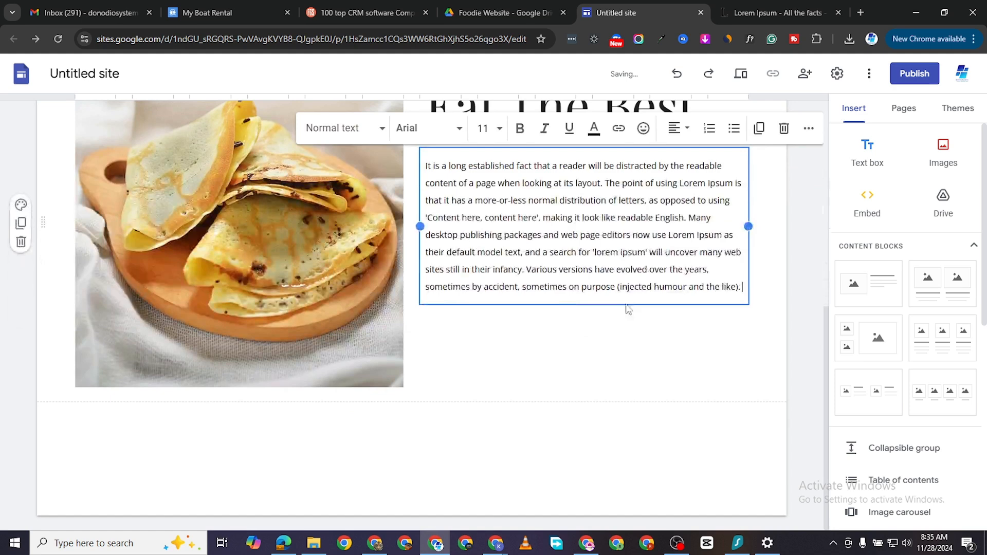
left_click(483, 128)
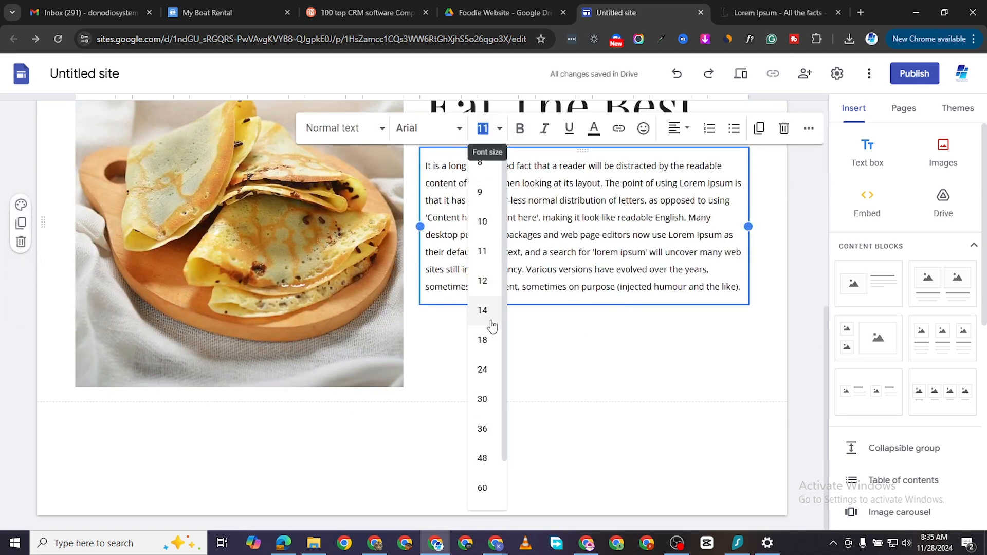
left_click(482, 310)
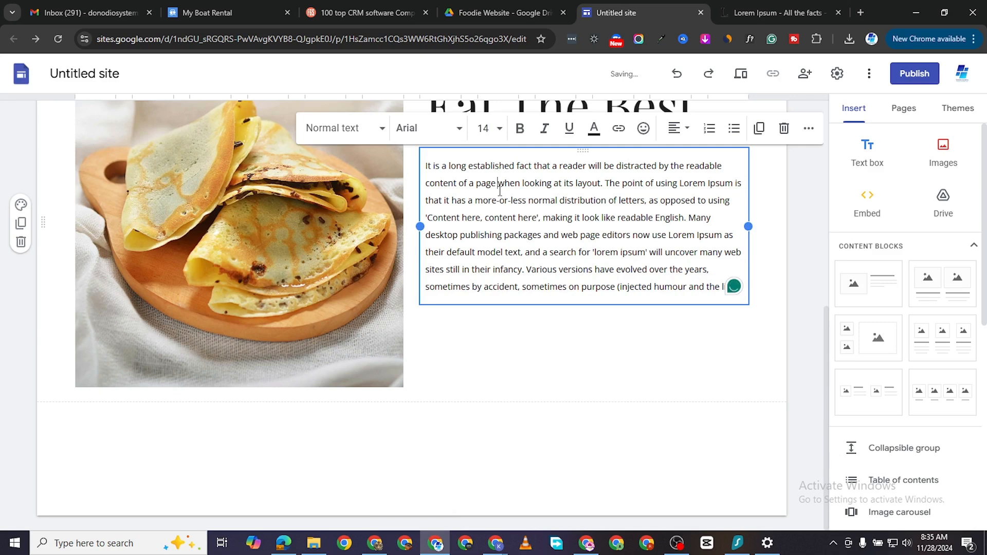
key("ctrl+a")
left_click(483, 128)
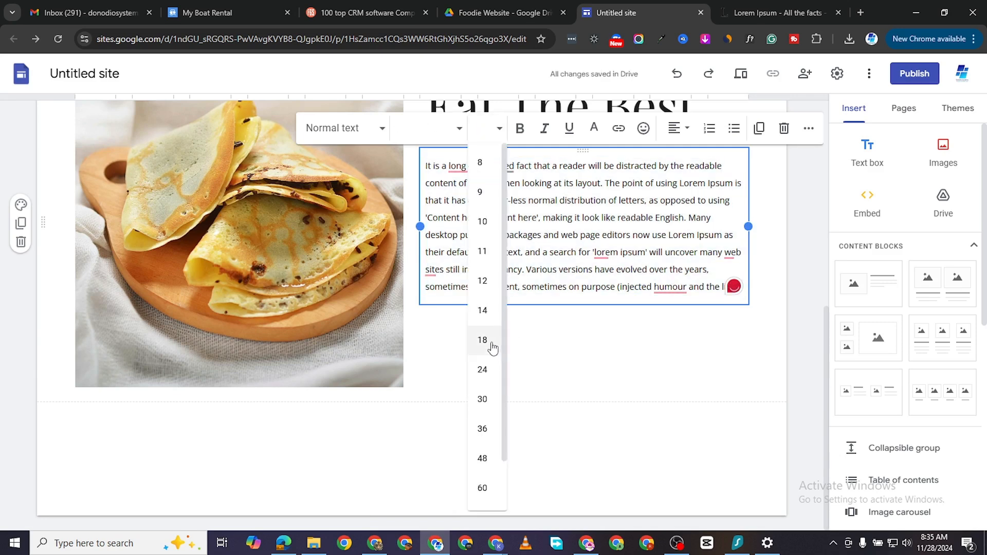
left_click(482, 310)
left_click(483, 425)
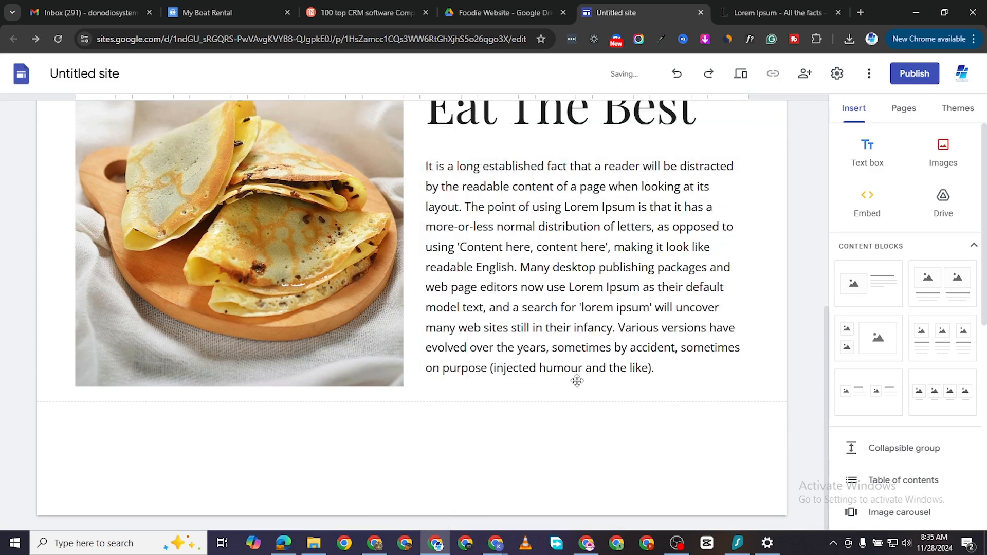
Review the Eat The Best section, comparing the crepes image with the heading and paragraph beside it
scroll(494, 360, "up", 3)
scroll(493, 447, "down", 3)
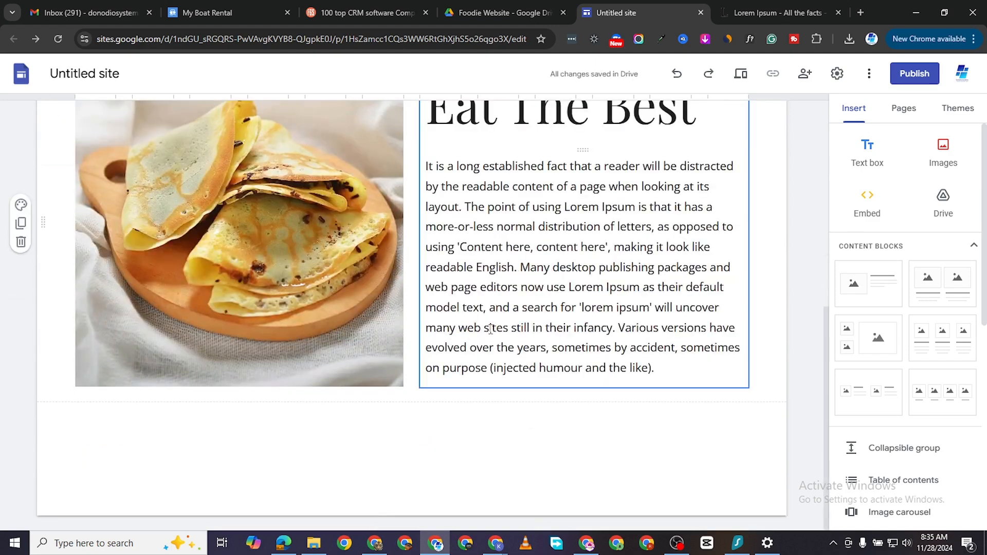
scroll(463, 308, "up", 3)
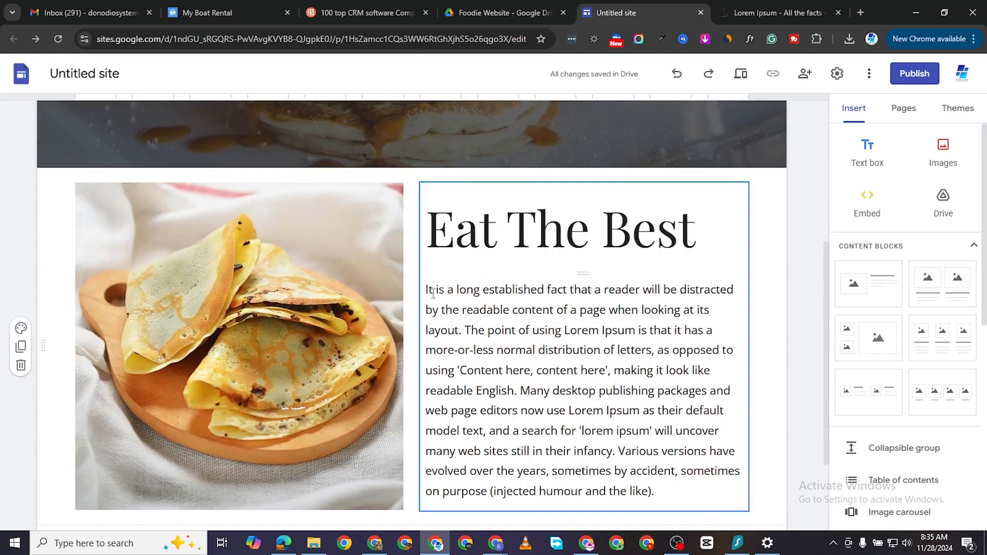
scroll(379, 299, "down", 1)
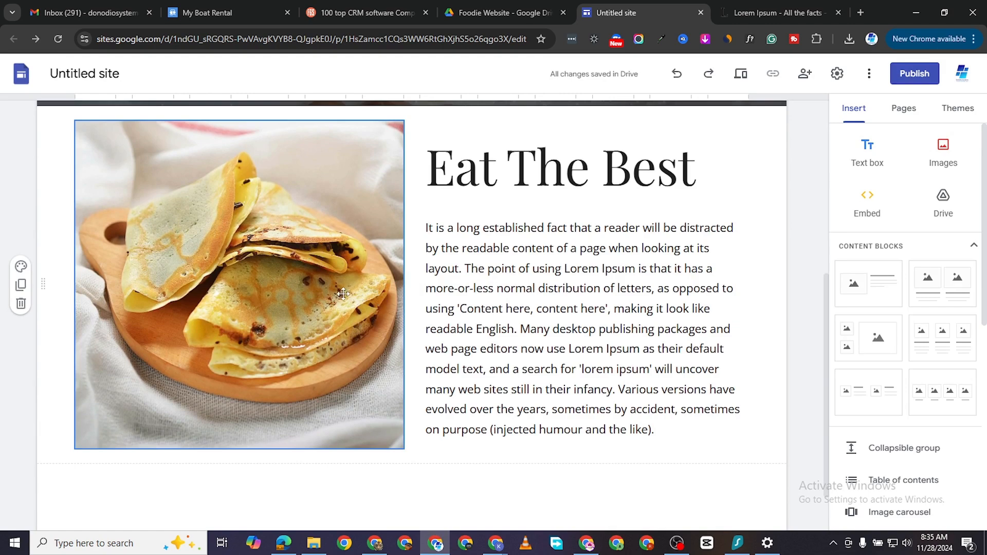
left_click_drag(342, 294, 187, 271)
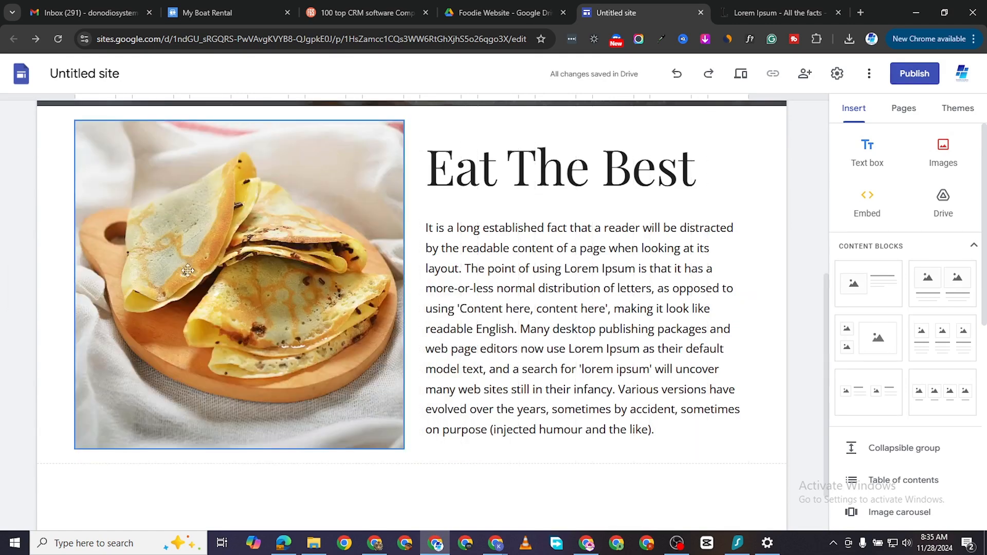
left_click_drag(220, 218, 224, 271)
scroll(363, 290, "up", 1)
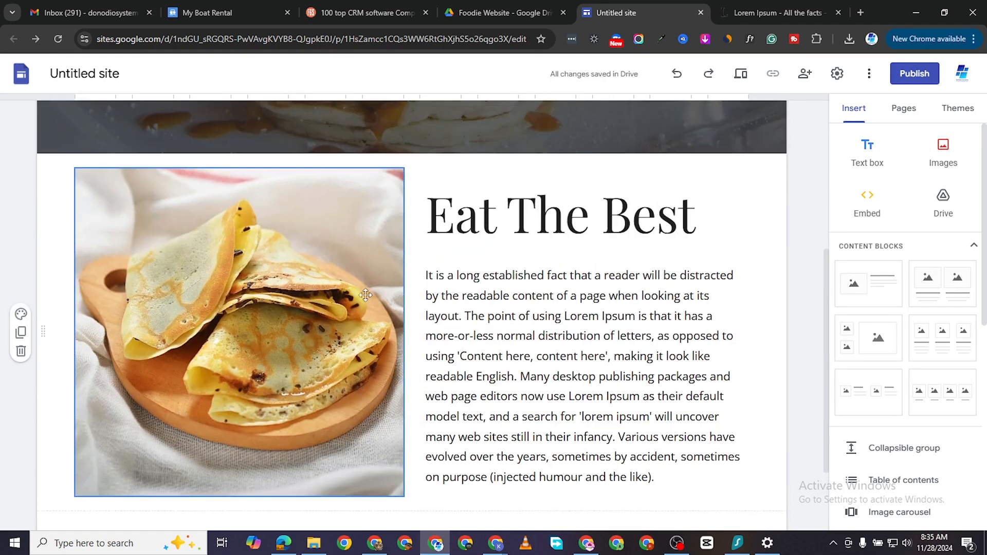
scroll(359, 295, "down", 1)
Adjust the crepes image's height so its lower edge sits just below the last line of the paragraph beside it
left_click(265, 146)
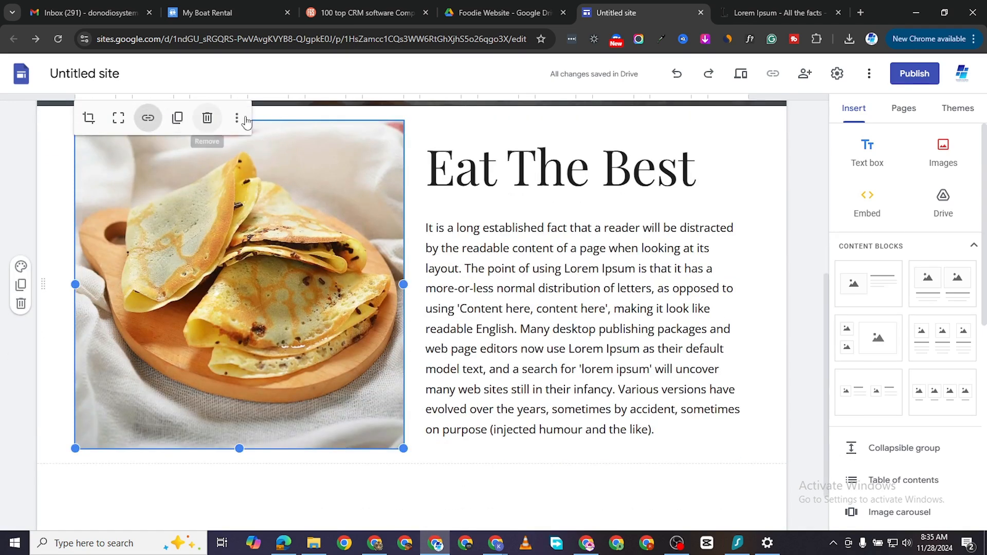
left_click_drag(237, 448, 238, 473)
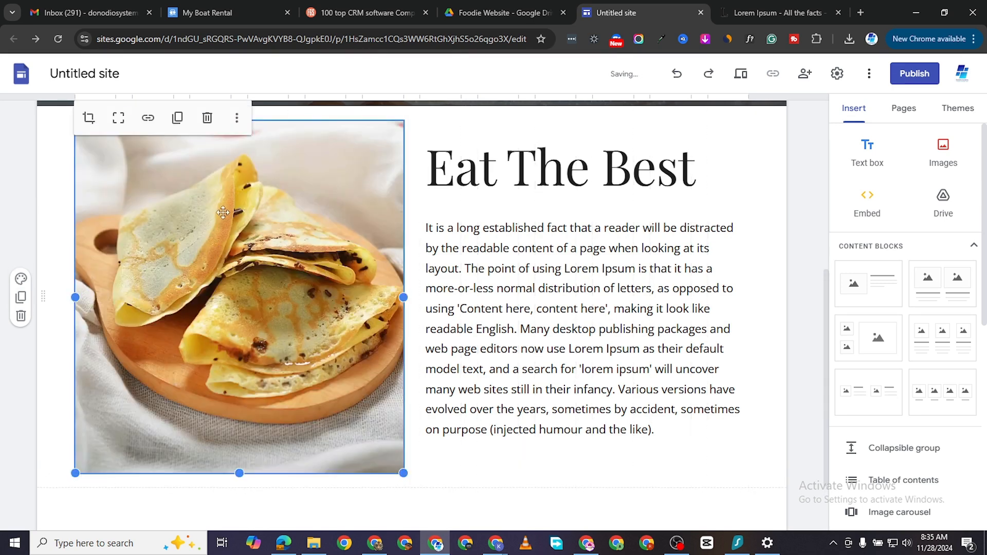
left_click(283, 119)
left_click(270, 123)
left_click_drag(239, 473, 242, 439)
scroll(622, 423, "down", 1)
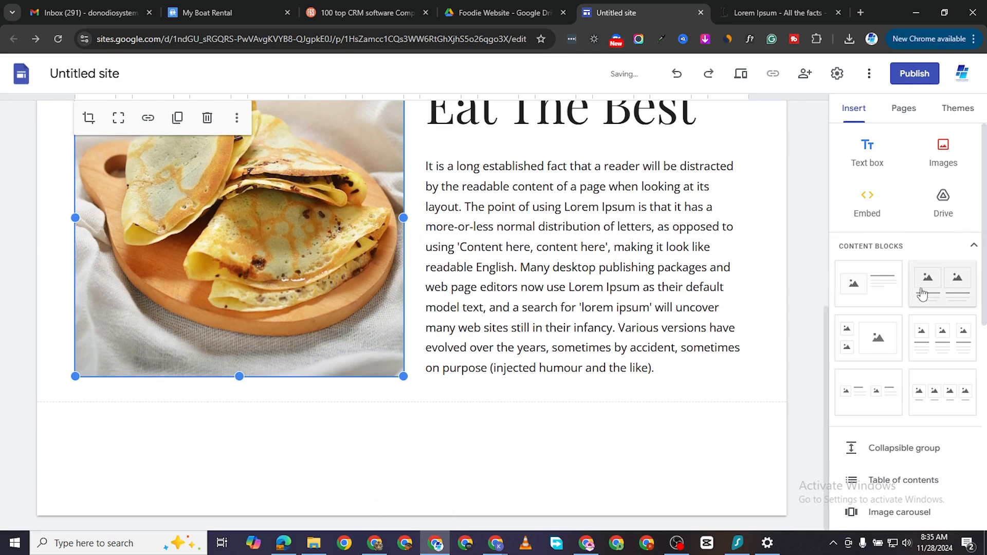
scroll(924, 355, "down", 1)
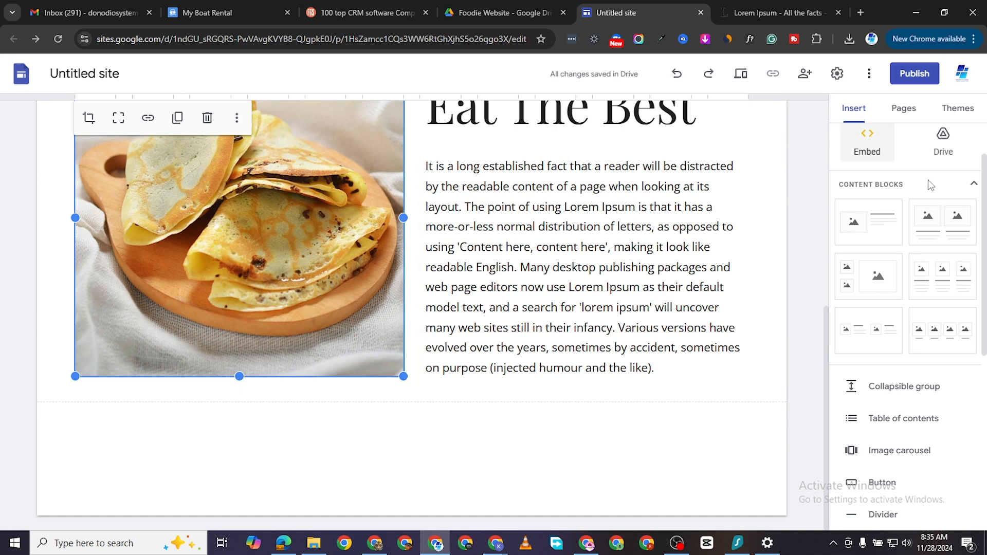
Add a text box below the Eat The Best section and enter "What We Offer" in it
scroll(880, 386, "down", 1)
scroll(897, 398, "down", 1)
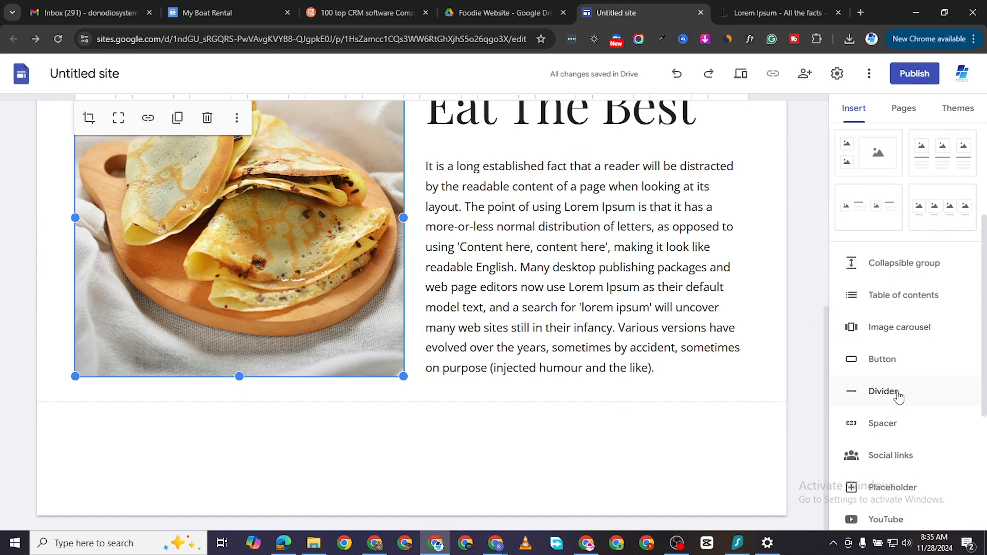
scroll(898, 396, "down", 1)
scroll(915, 375, "down", 1)
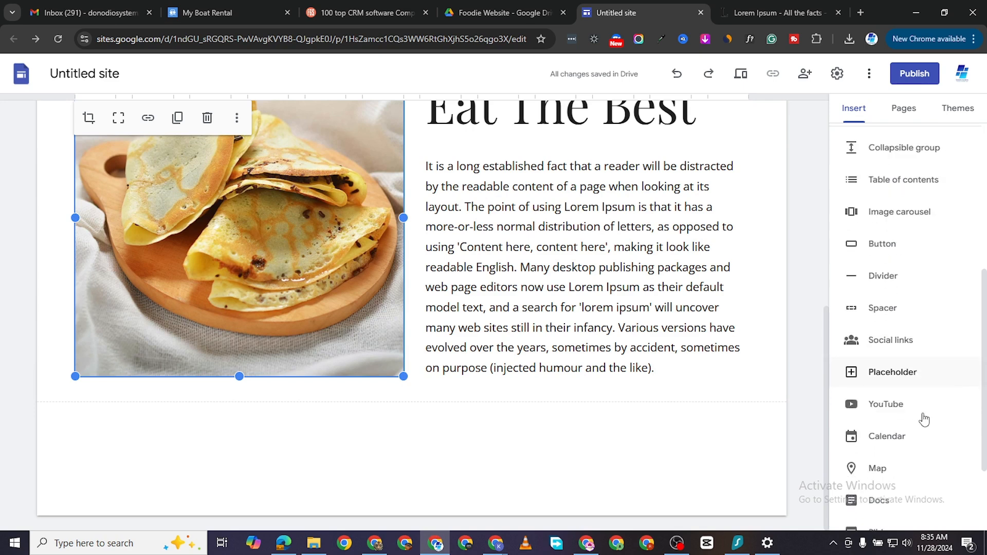
scroll(907, 272, "up", 1)
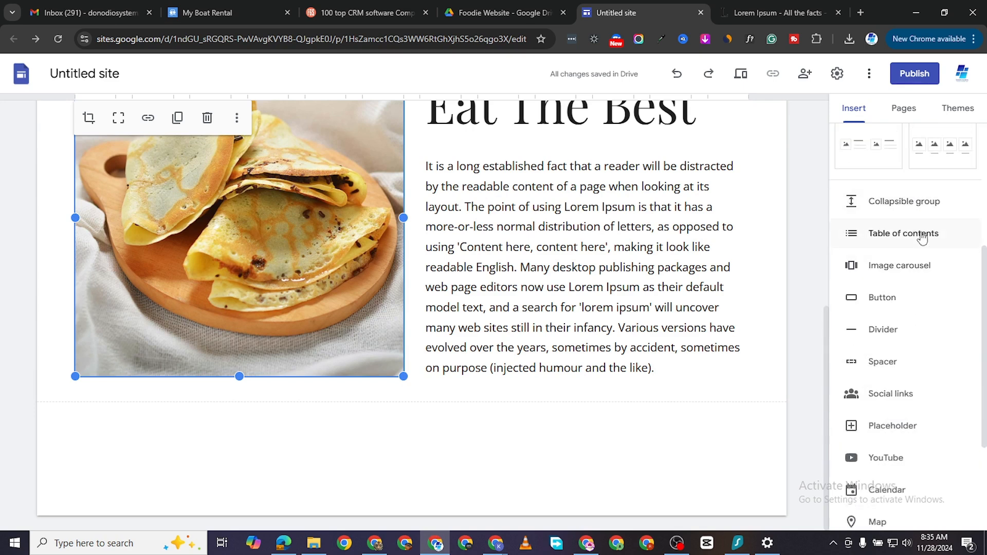
scroll(882, 337, "up", 4)
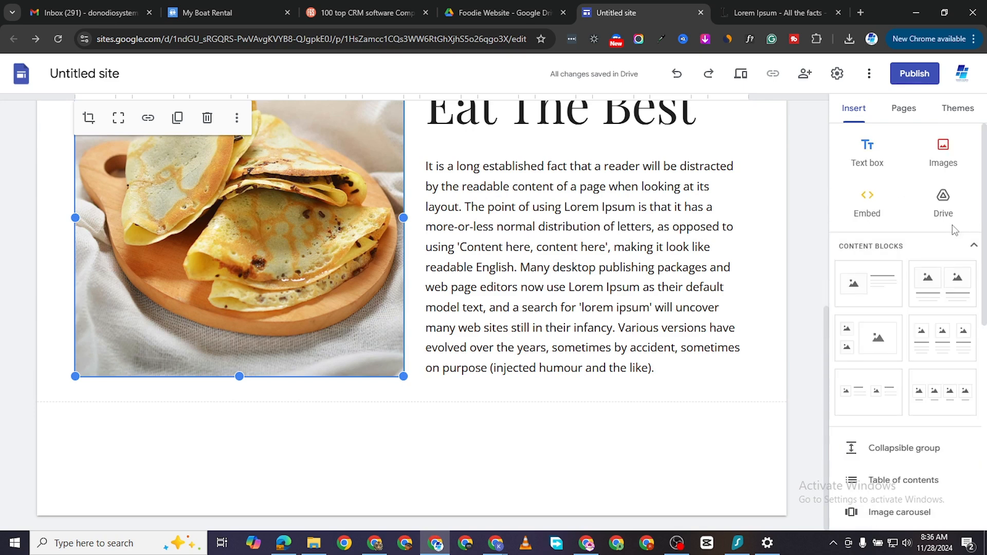
left_click(874, 153)
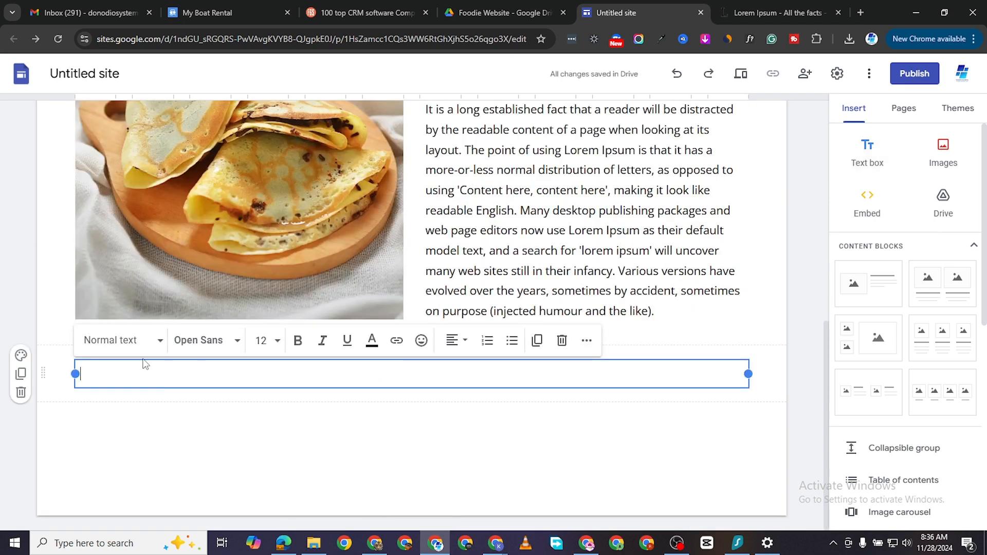
type("W")
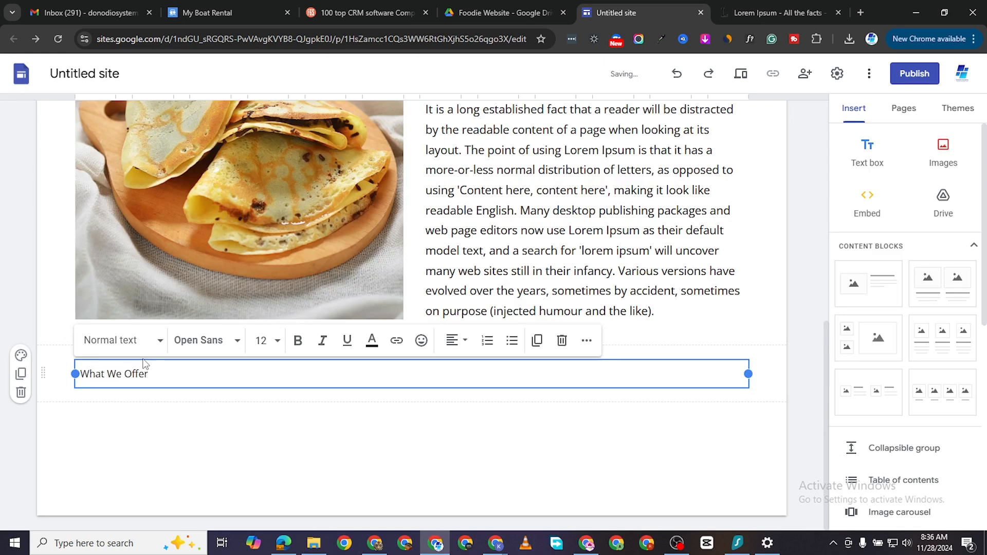
type("hat We Offer")
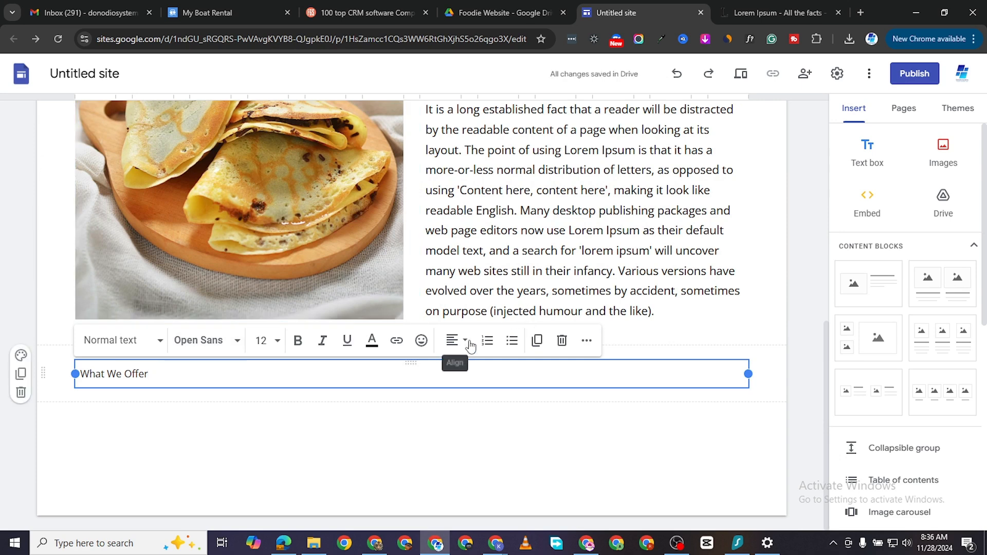
Center the "What We Offer" text and apply the Title style to it
left_click(465, 341)
left_click(457, 406)
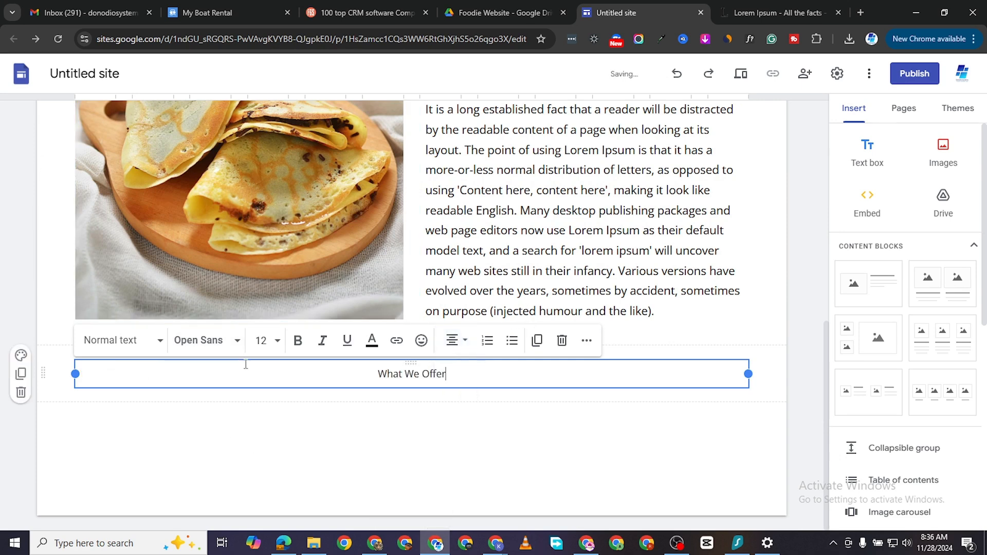
left_click(154, 340)
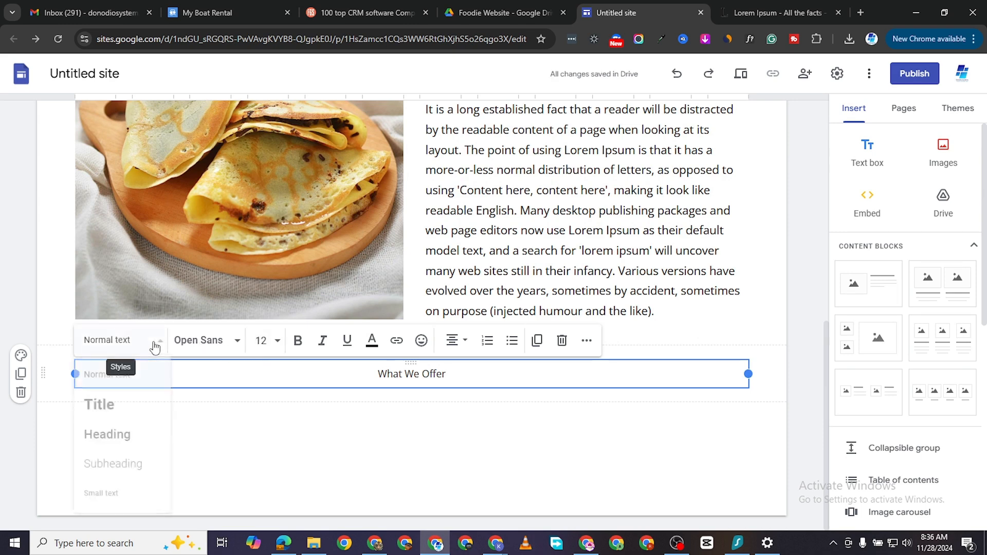
left_click(136, 411)
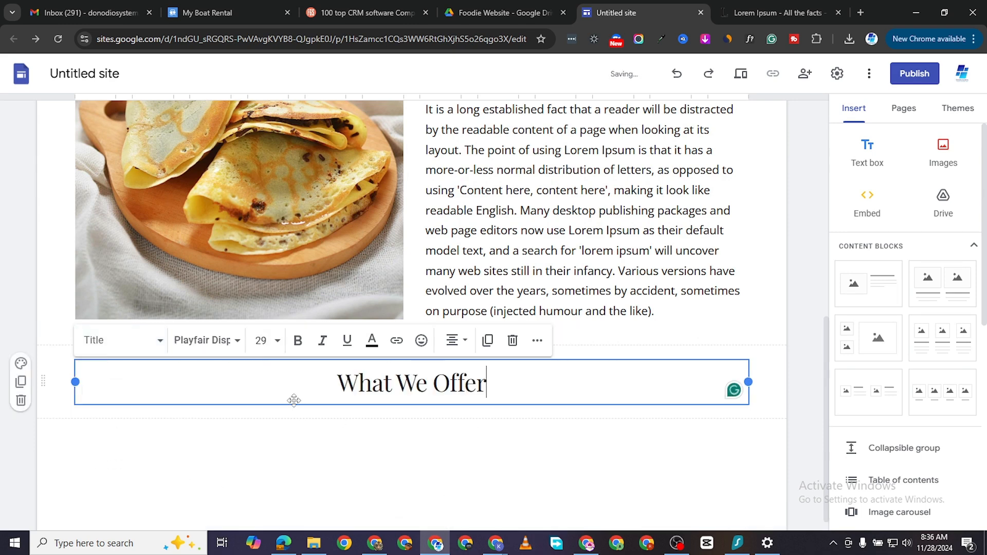
Try to set the "What We Offer" title to font size 60 without selecting its text
left_click(276, 342)
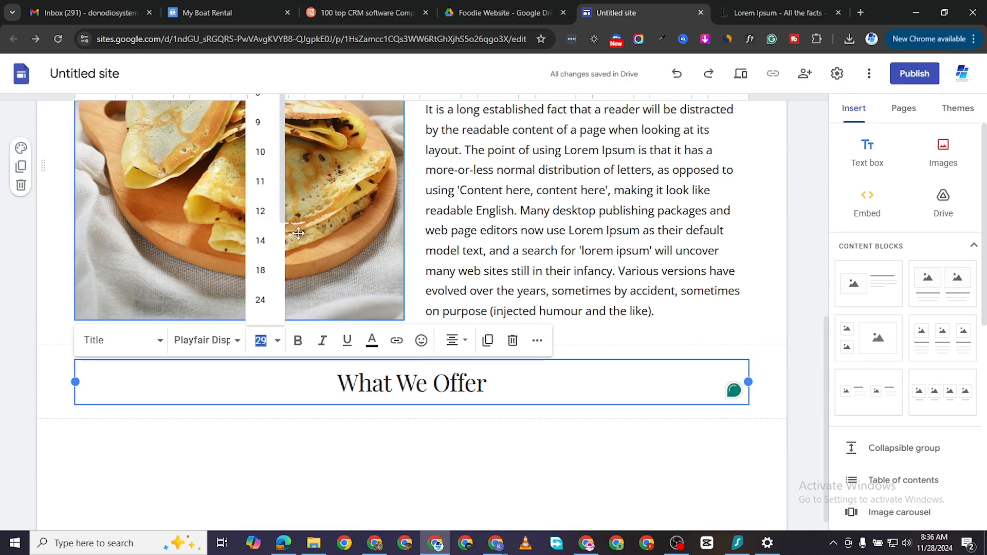
scroll(264, 277, "down", 2)
left_click(260, 295)
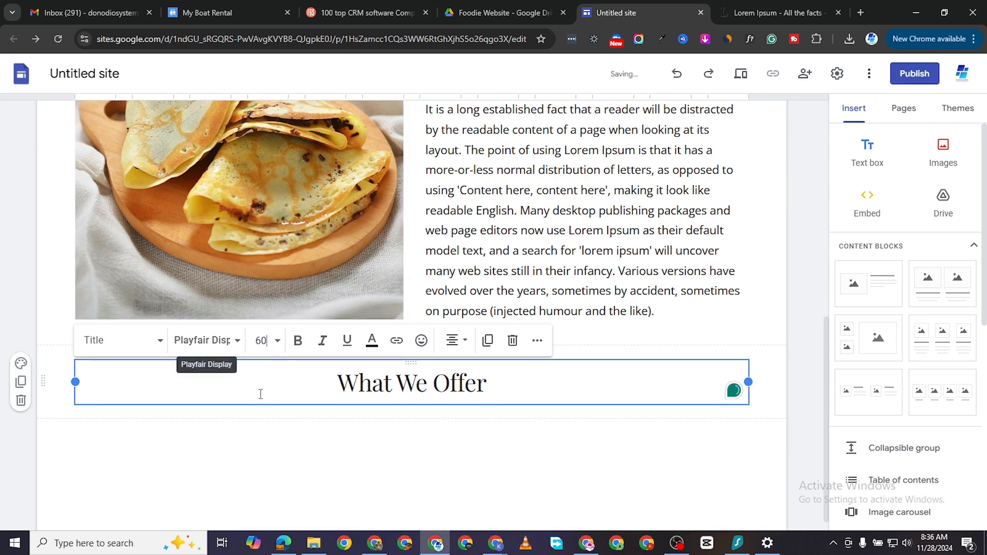
Select the whole "What We Offer" title, set its font size to 60, and deselect the text box
triple_click(399, 382)
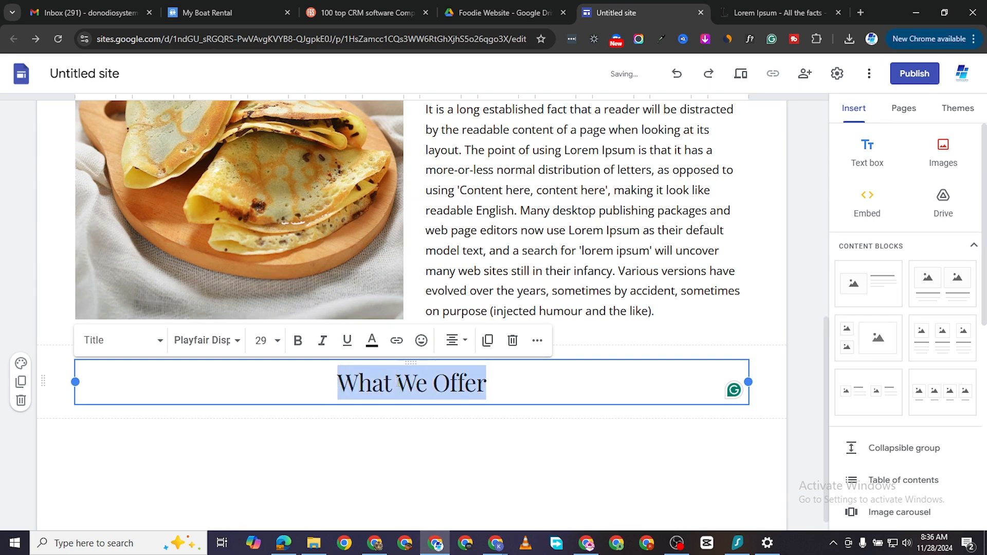
left_click(276, 342)
scroll(264, 273, "down", 2)
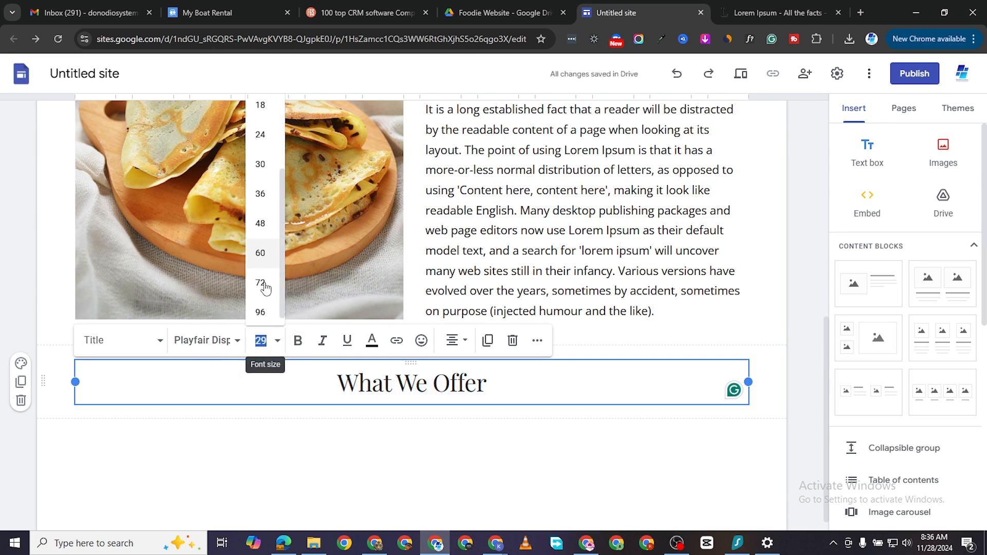
left_click(261, 245)
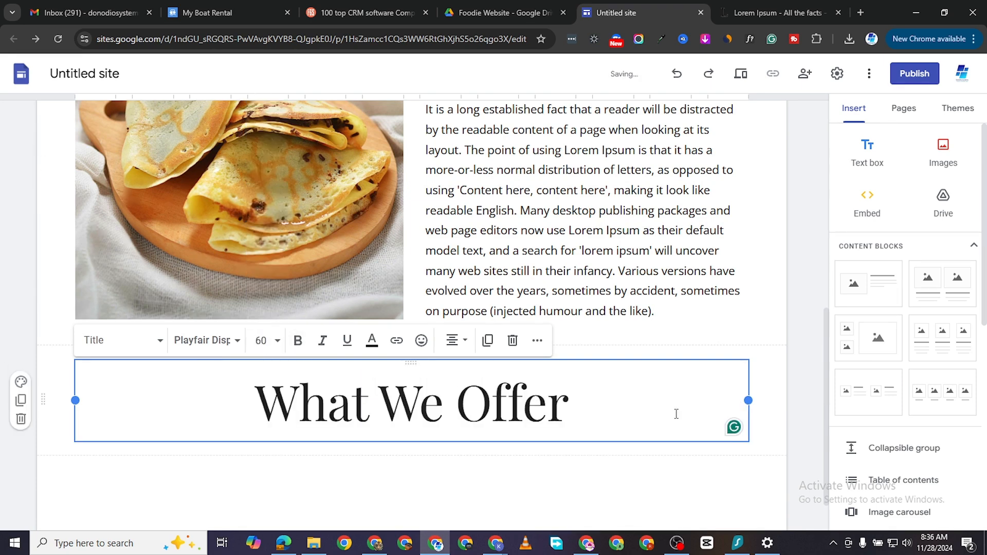
scroll(676, 414, "down", 1)
left_click(448, 417)
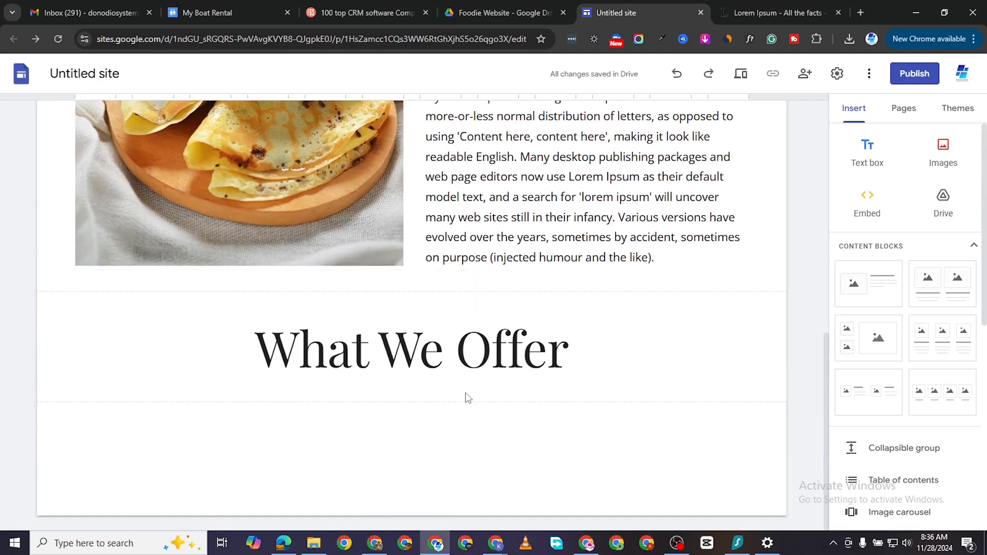
left_click(491, 351)
left_click(495, 450)
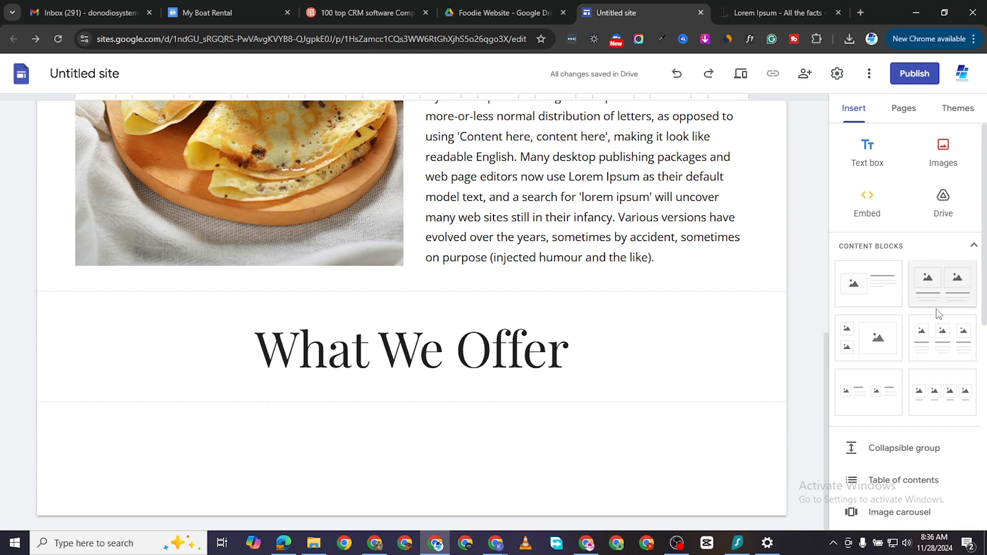
Insert the content block with three image columns, each with a heading and text, below the What We Offer title
left_click(941, 335)
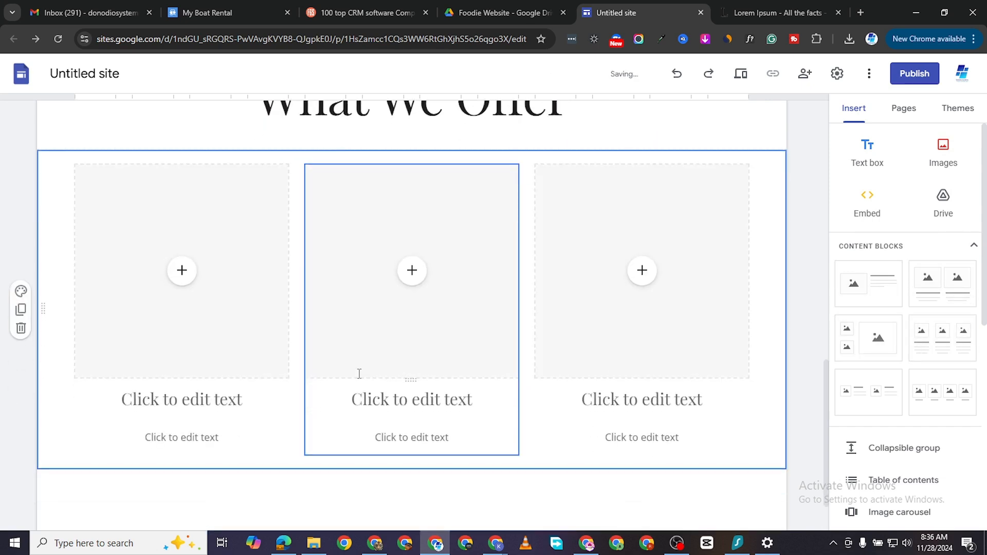
scroll(377, 248, "up", 2)
scroll(363, 264, "down", 1)
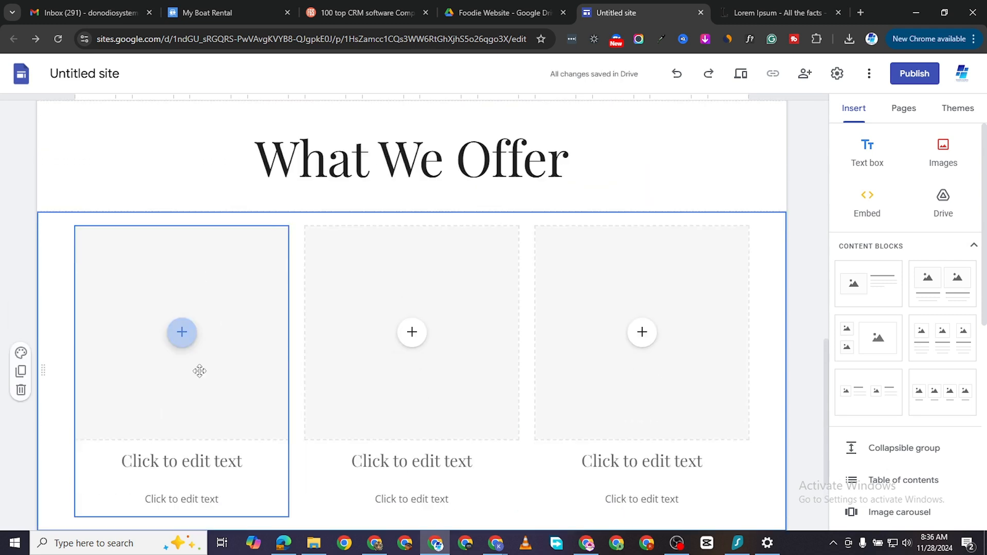
Fill the first image placeholder under What We Offer with the wraps photo from Google Drive
left_click(183, 334)
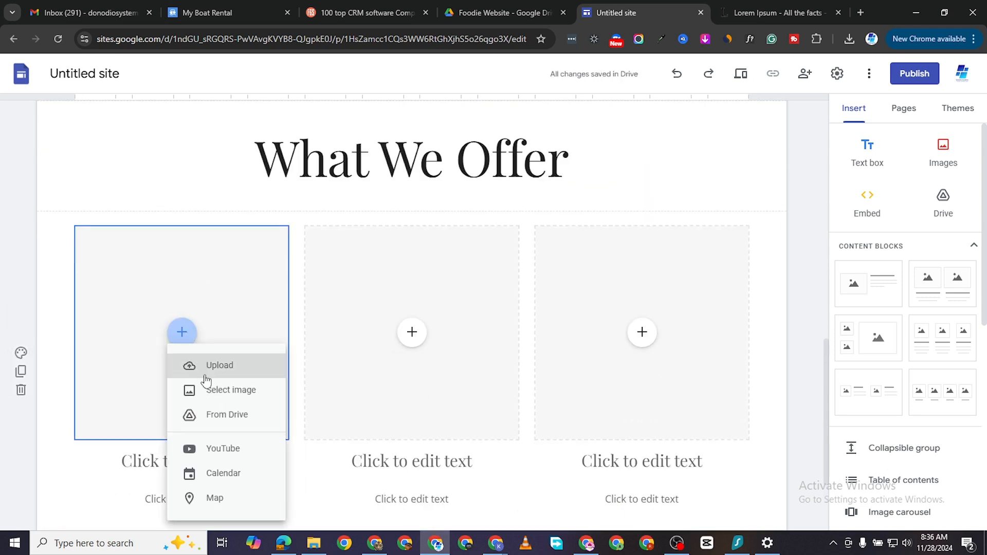
left_click(240, 390)
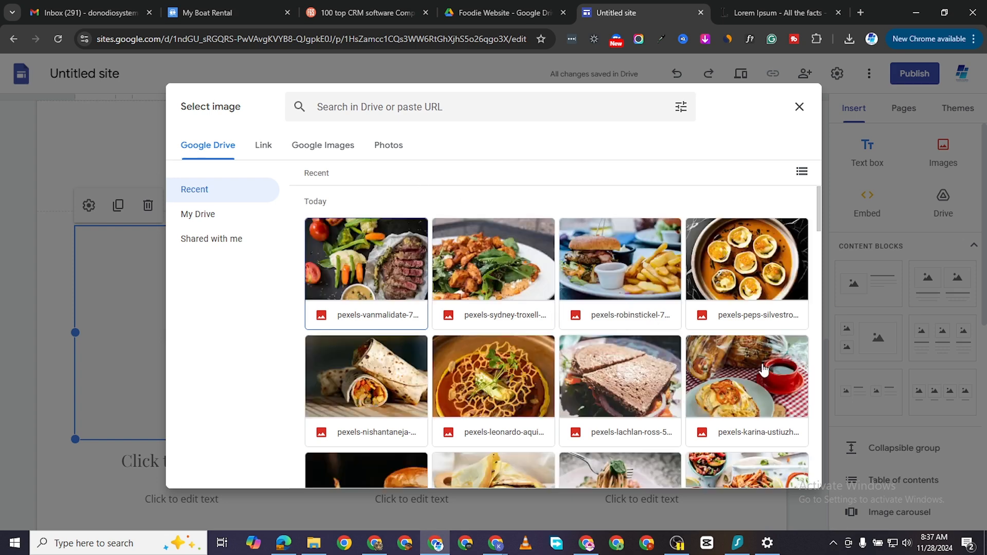
scroll(625, 372, "down", 3)
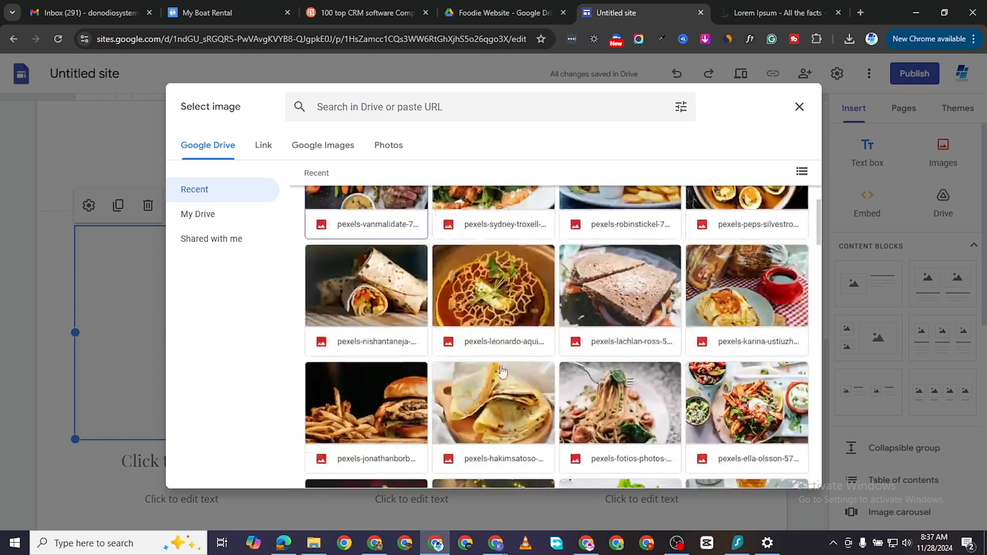
left_click(358, 259)
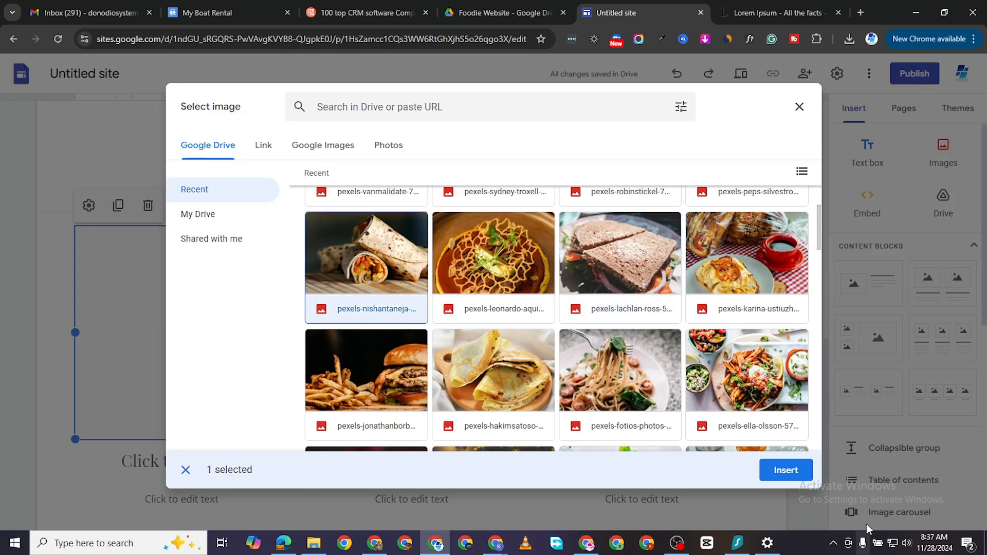
left_click(785, 470)
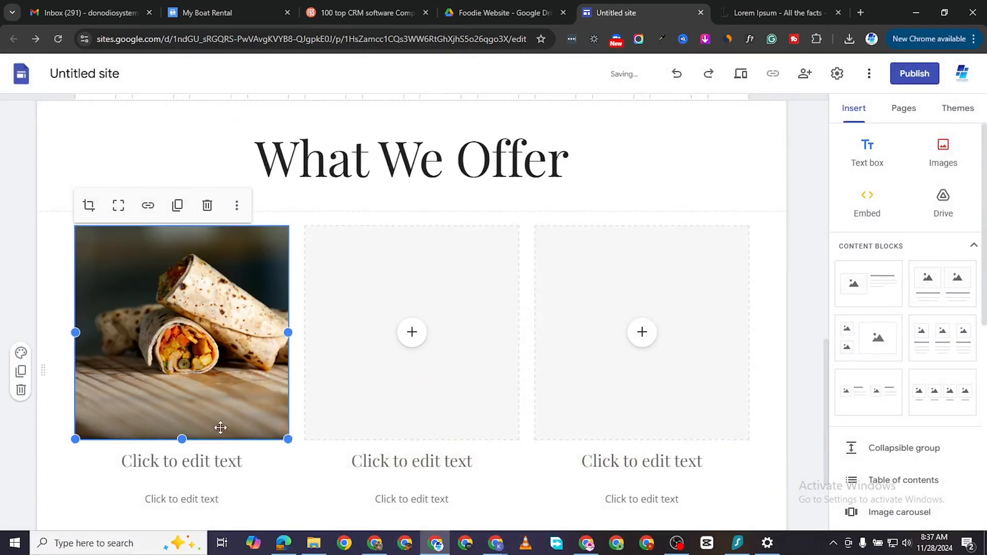
left_click(196, 469)
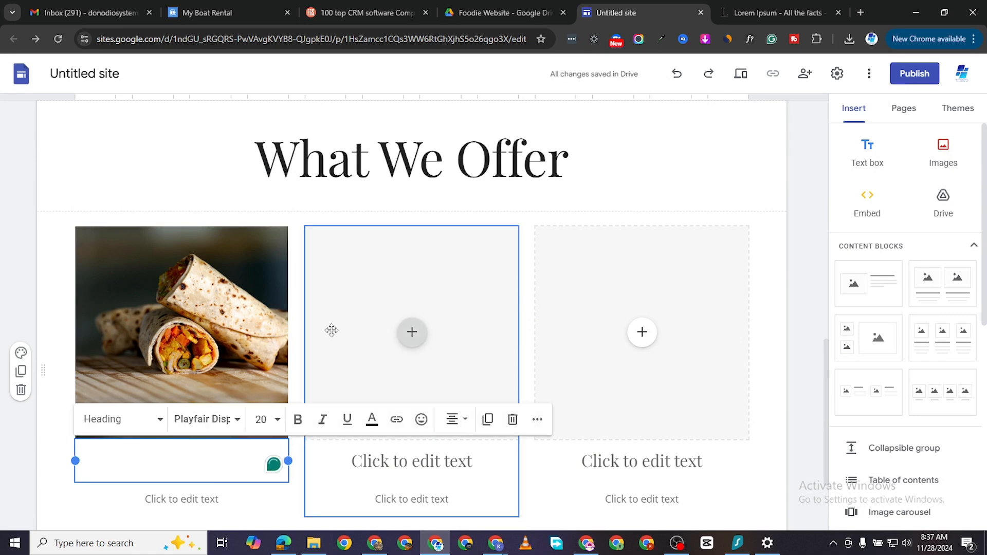
Fill the middle placeholder with the grilled fish and salad photo and the third with the plated mushroom and greens dish from Google Drive
left_click(423, 343)
left_click(423, 343)
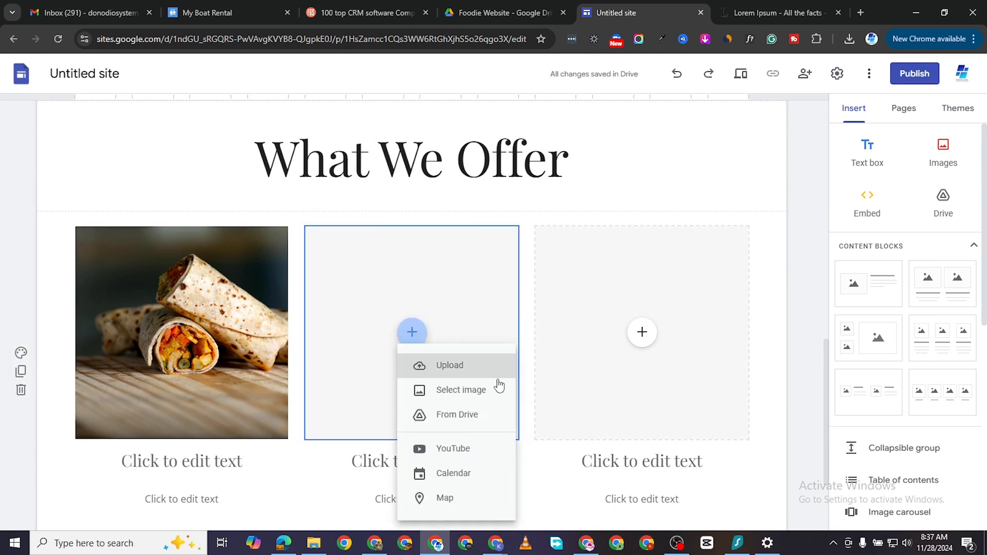
left_click(489, 393)
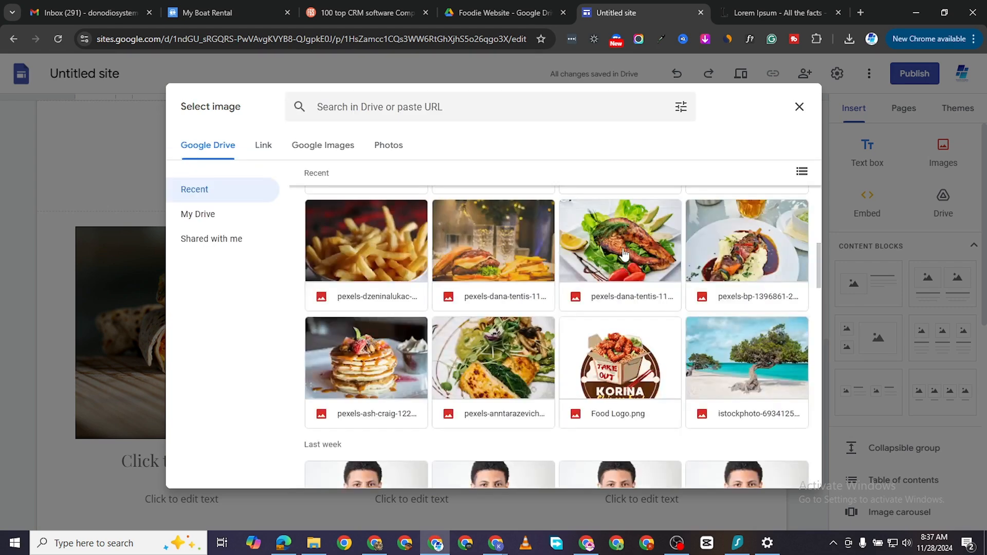
left_click(622, 253)
left_click(784, 472)
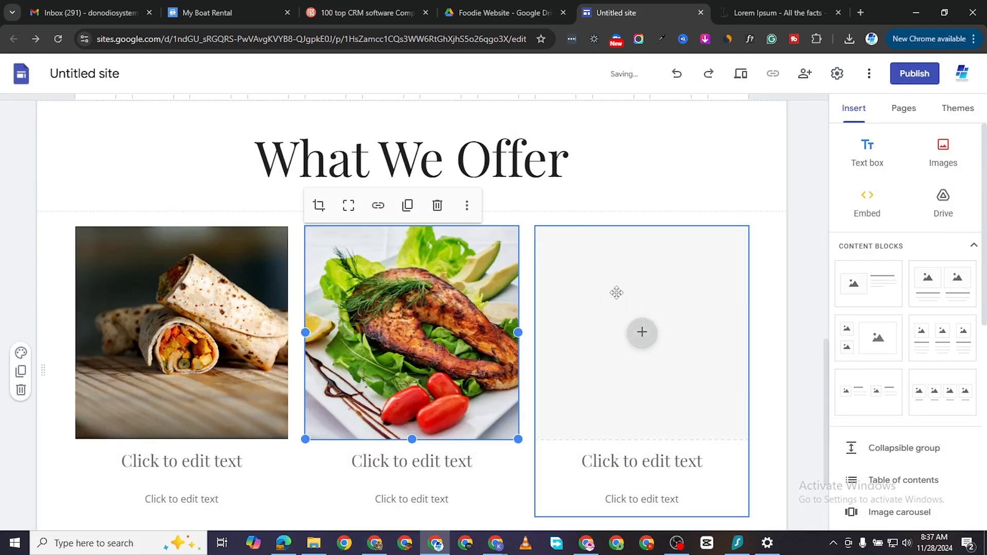
left_click(641, 332)
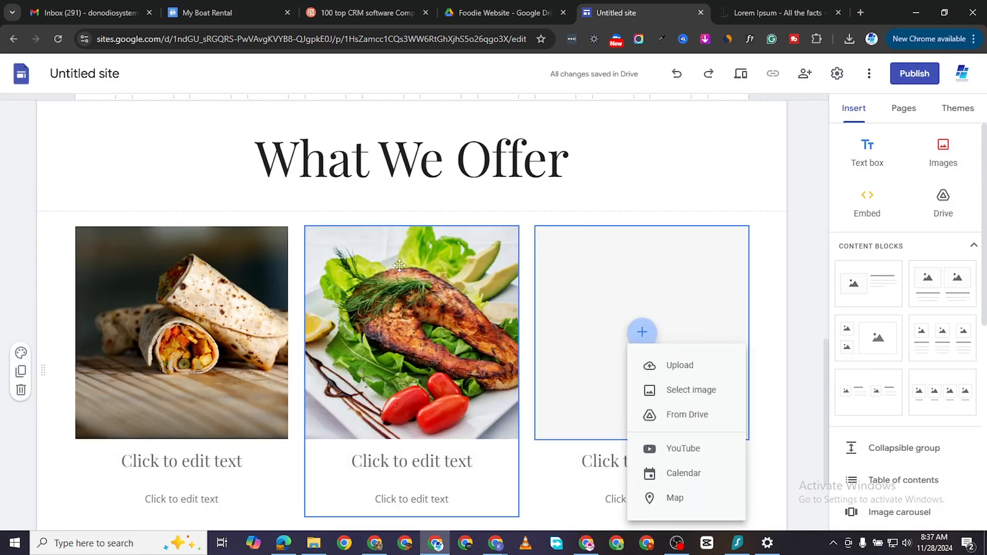
left_click(704, 397)
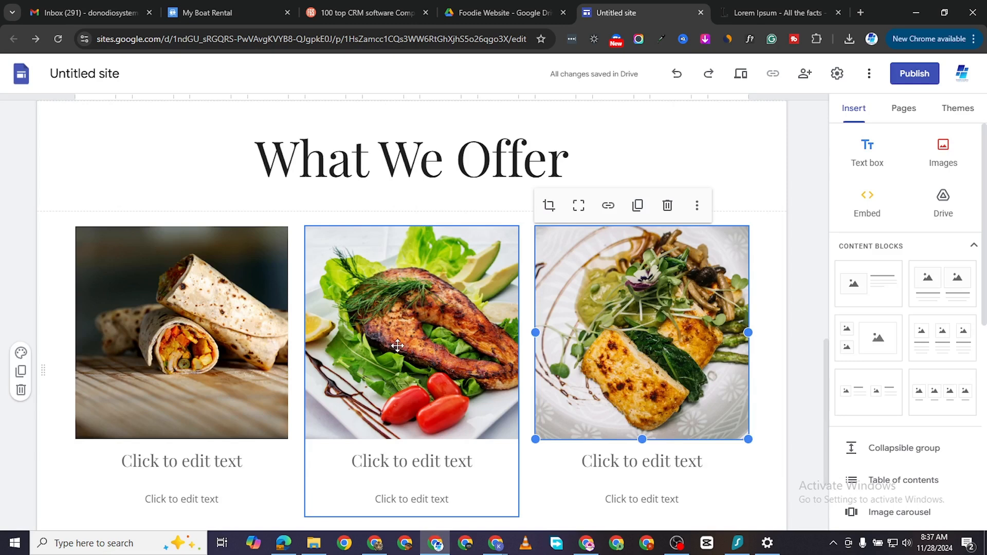
Enter "French Rolls" as the heading under the wraps photo
scroll(397, 346, "down", 3)
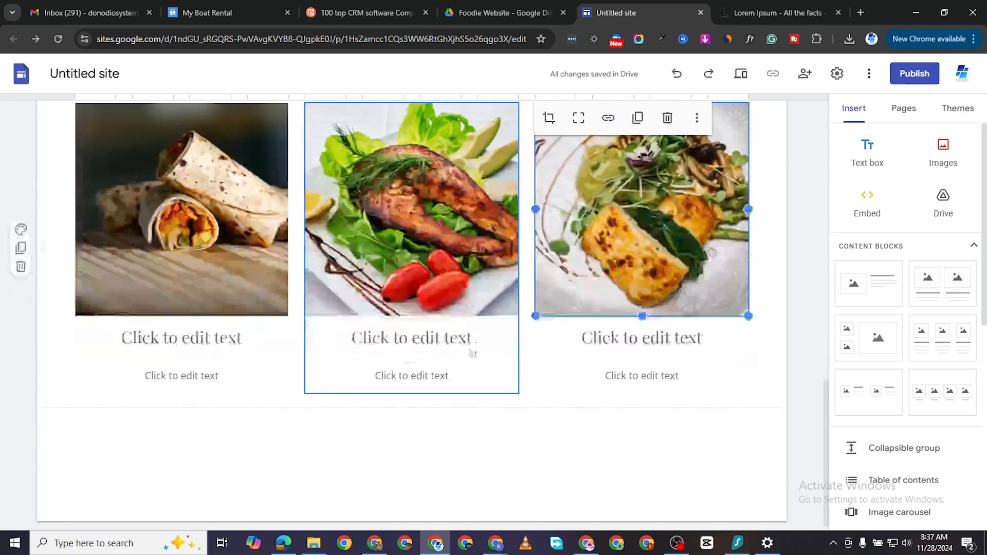
left_click(215, 339)
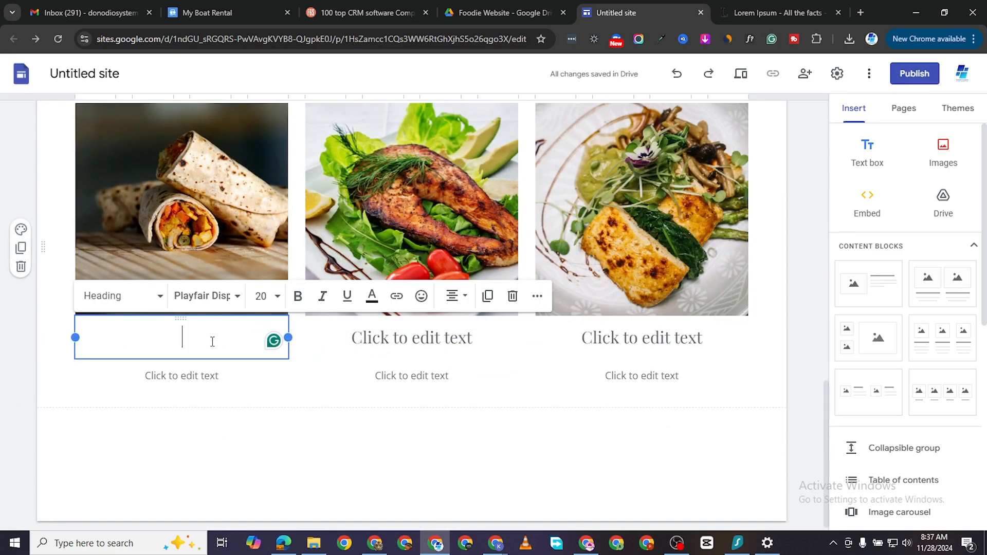
type("Fren")
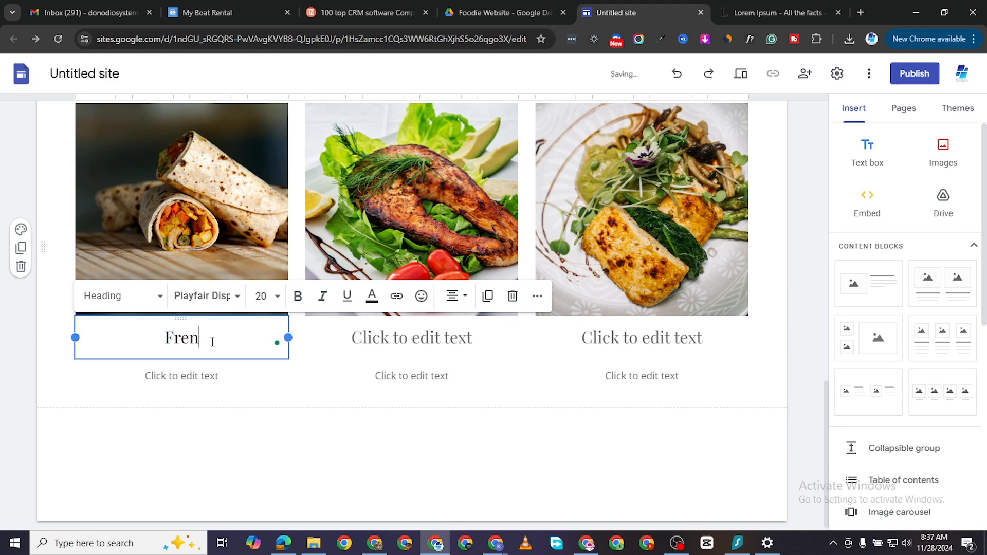
type("ch Rol")
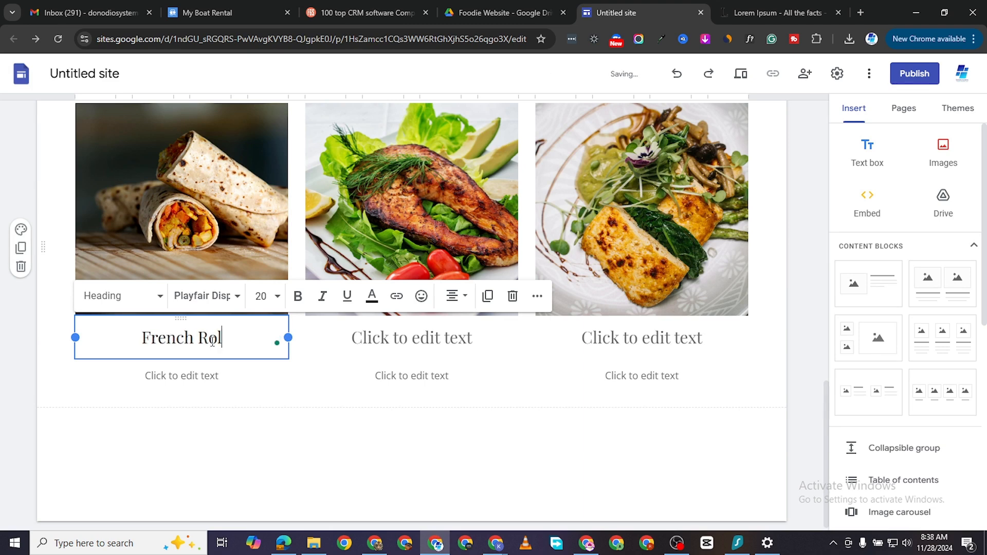
type("ls")
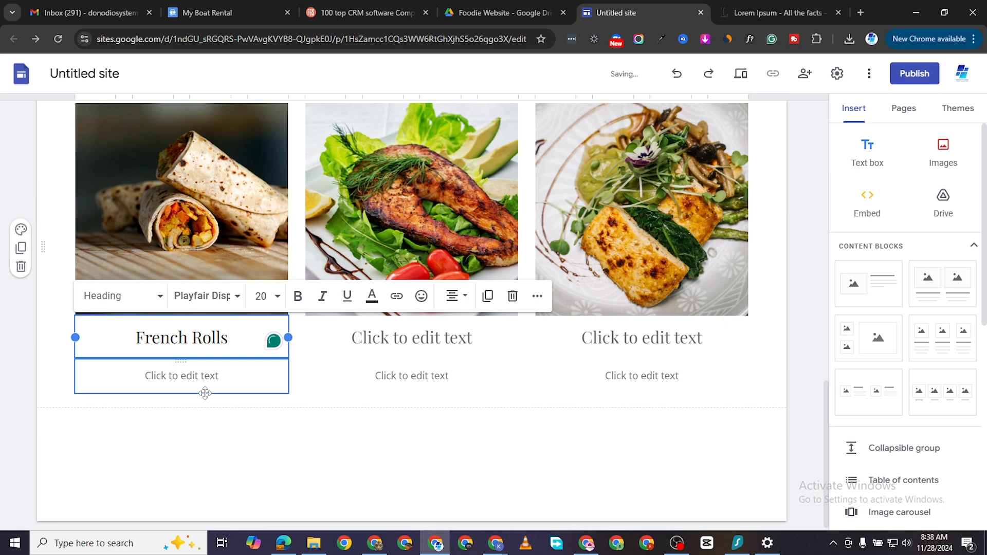
Enter "Order Now" as the text below the French Rolls heading
left_click(205, 393)
left_click(207, 371)
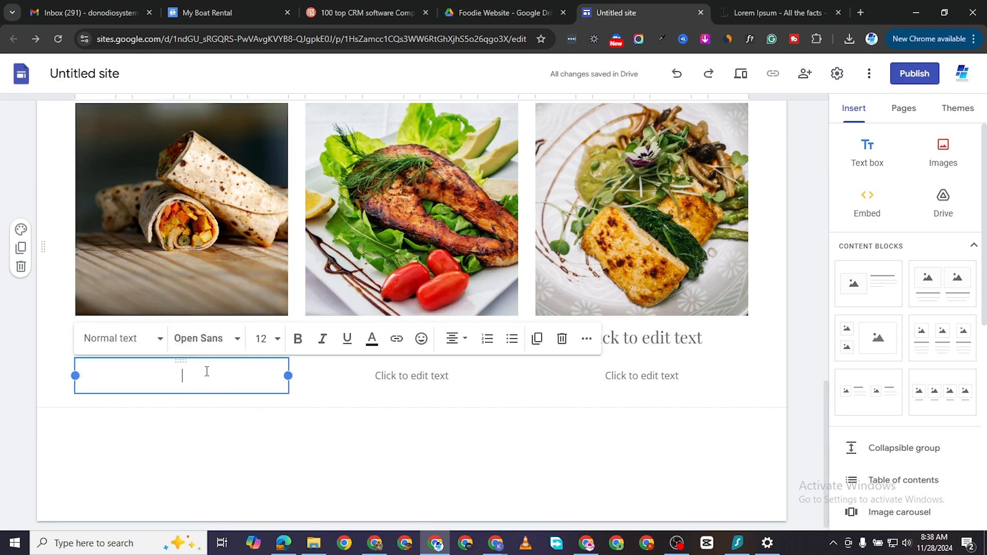
type("Order Now")
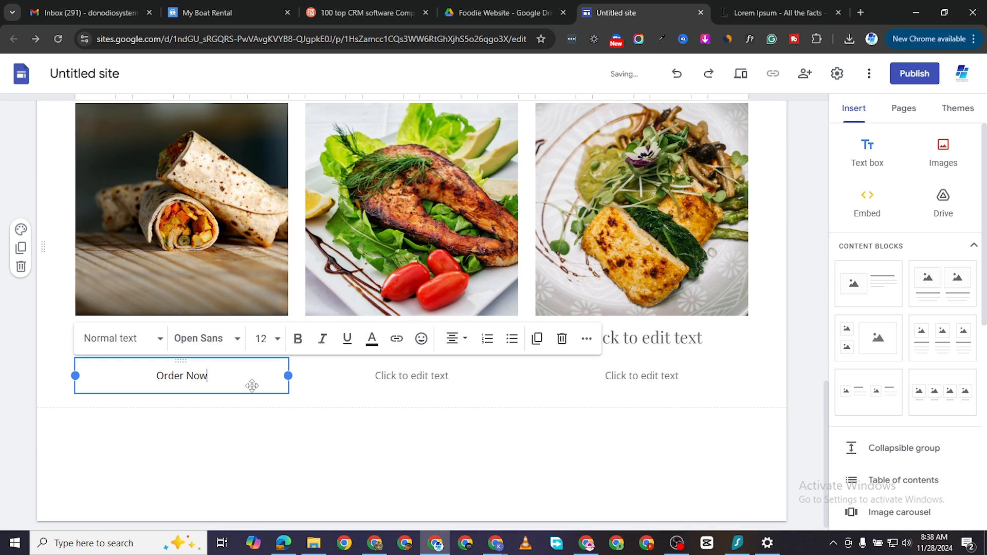
triple_click(193, 375)
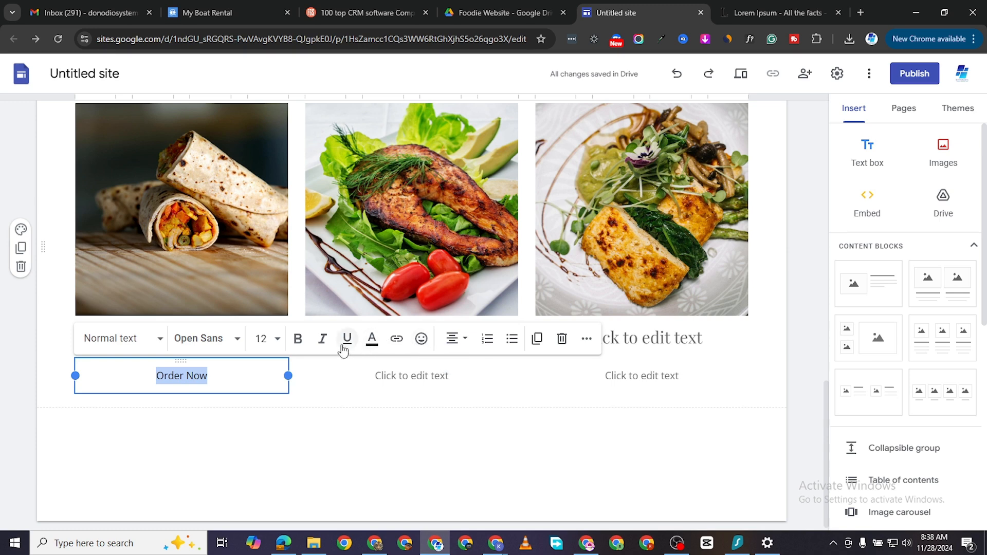
left_click(397, 339)
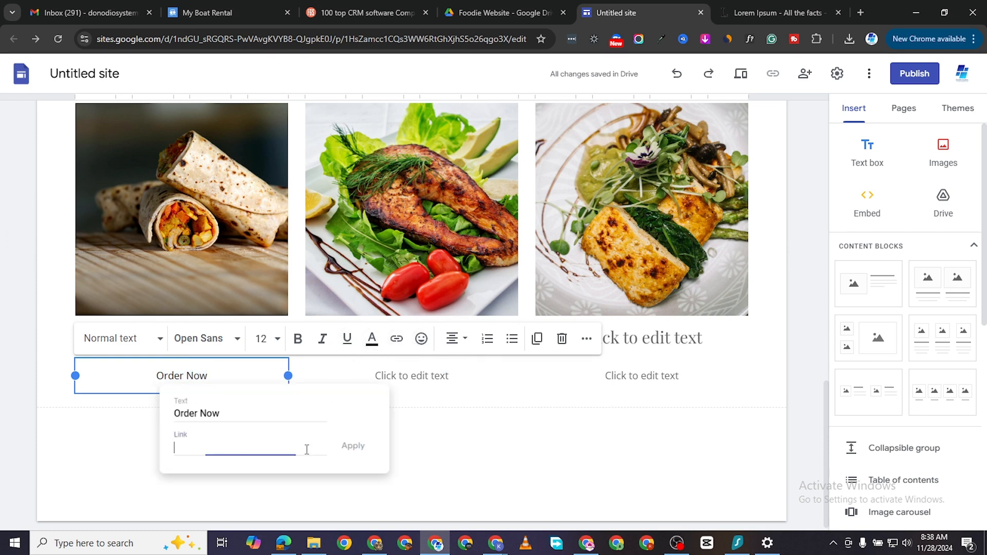
left_click(137, 435)
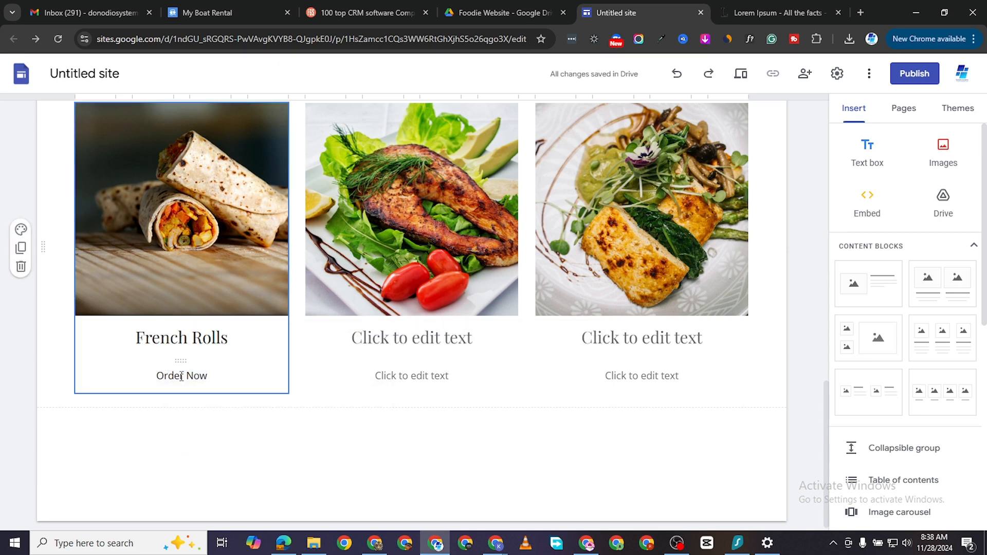
Format the Order Now text under French Rolls as bold, size 14 and dark red
triple_click(181, 376)
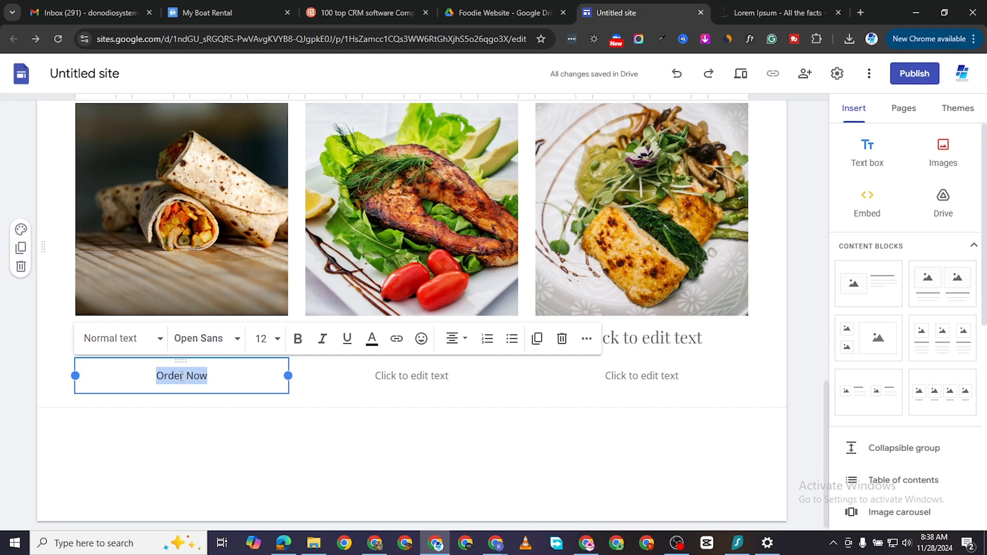
left_click(298, 341)
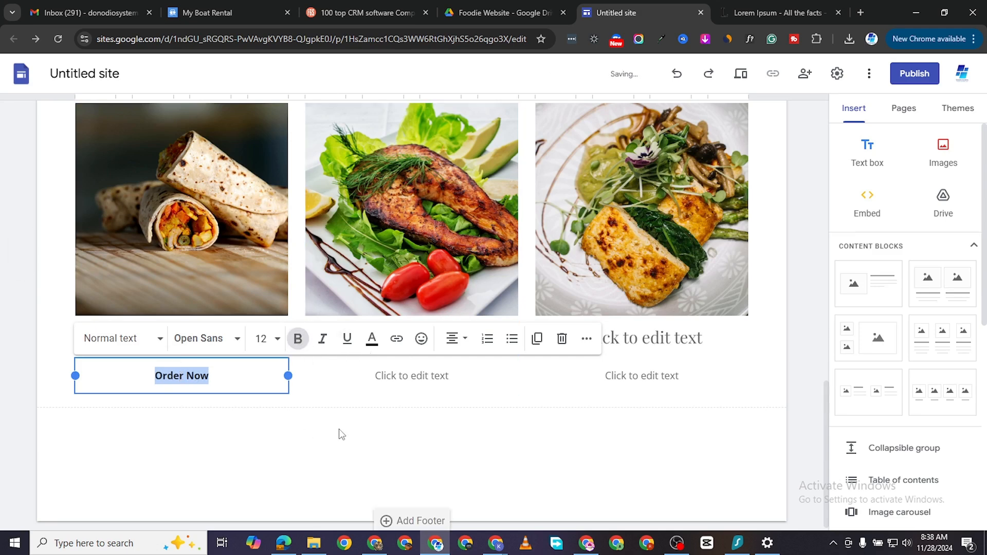
left_click(274, 345)
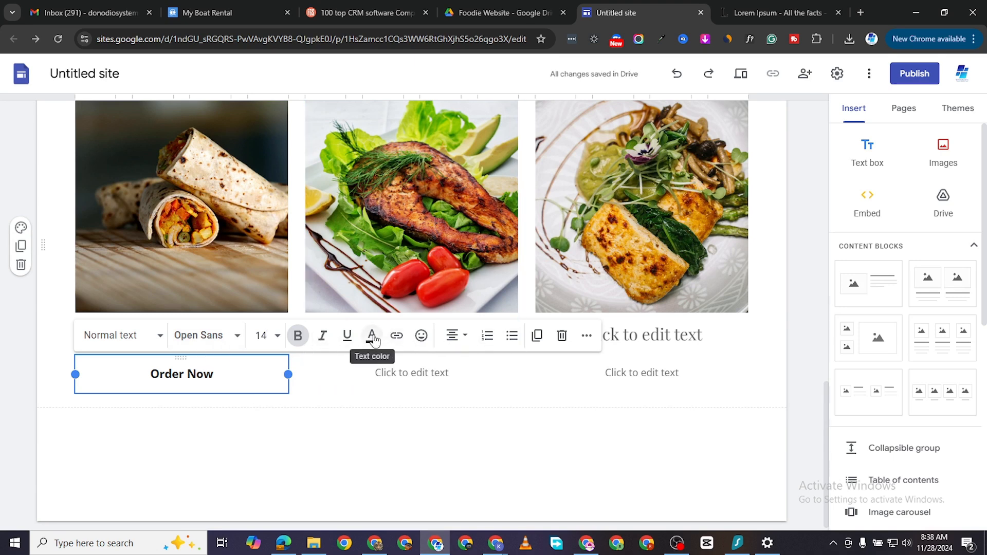
left_click(373, 337)
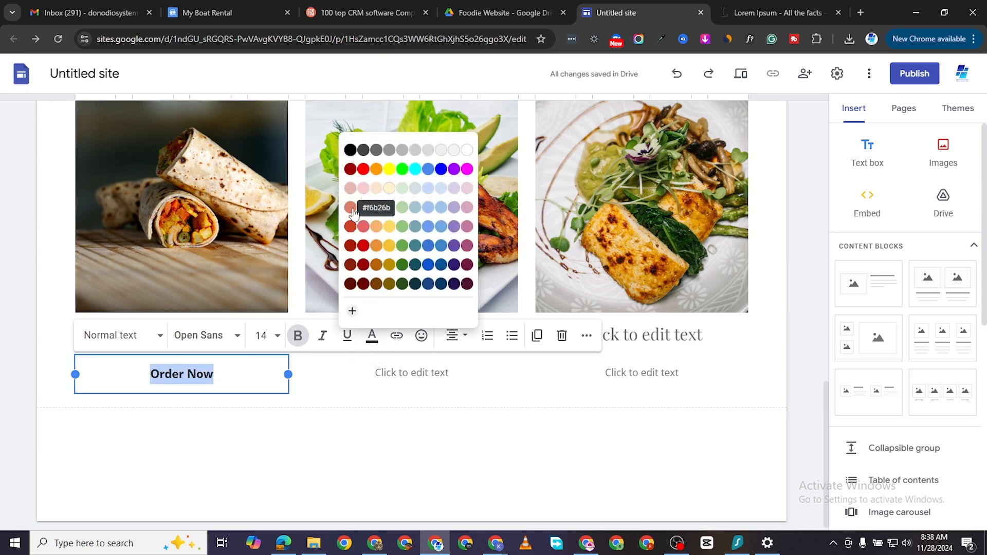
left_click(364, 245)
left_click(252, 427)
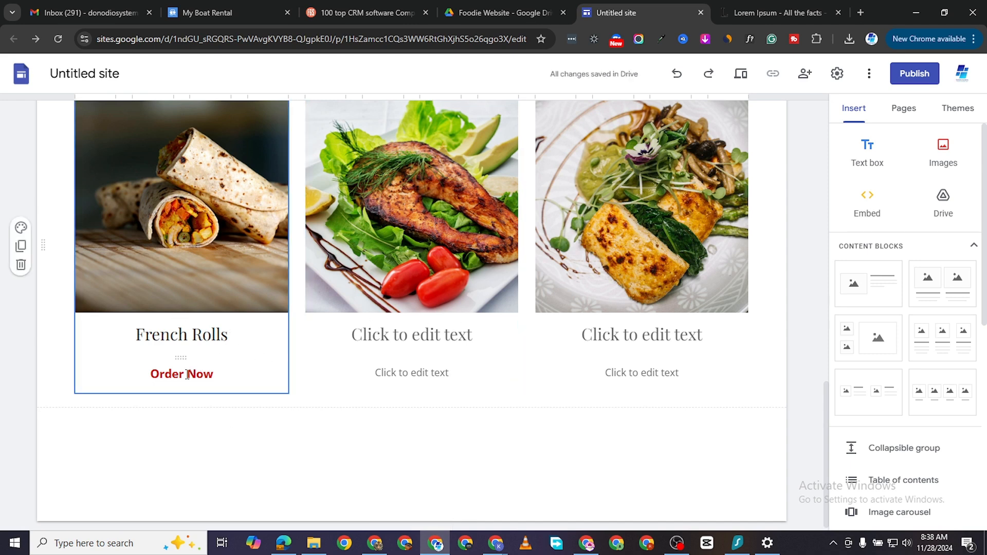
Enter "Fried Salmon" as the heading under the grilled fish photo and "Order Now" as the text below it
left_click(386, 335)
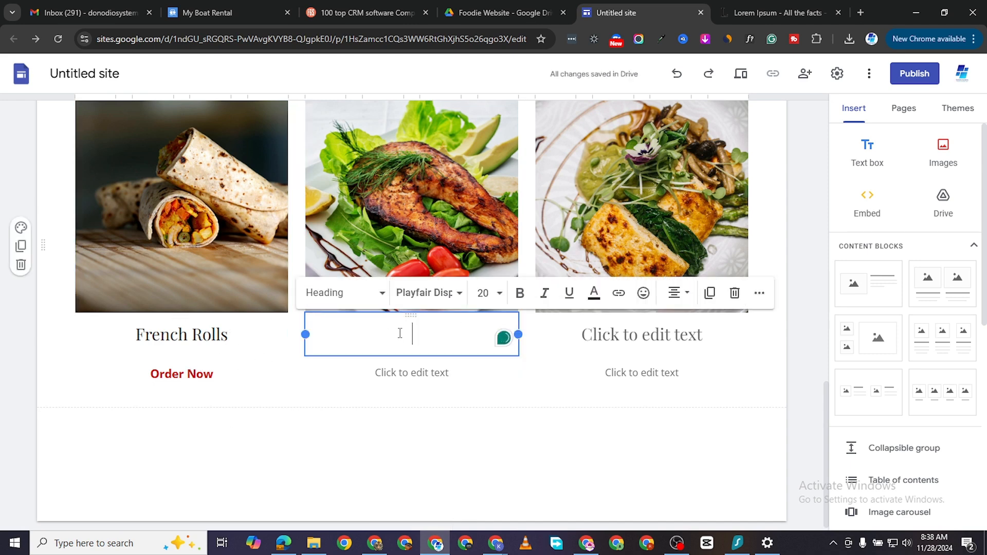
type("F")
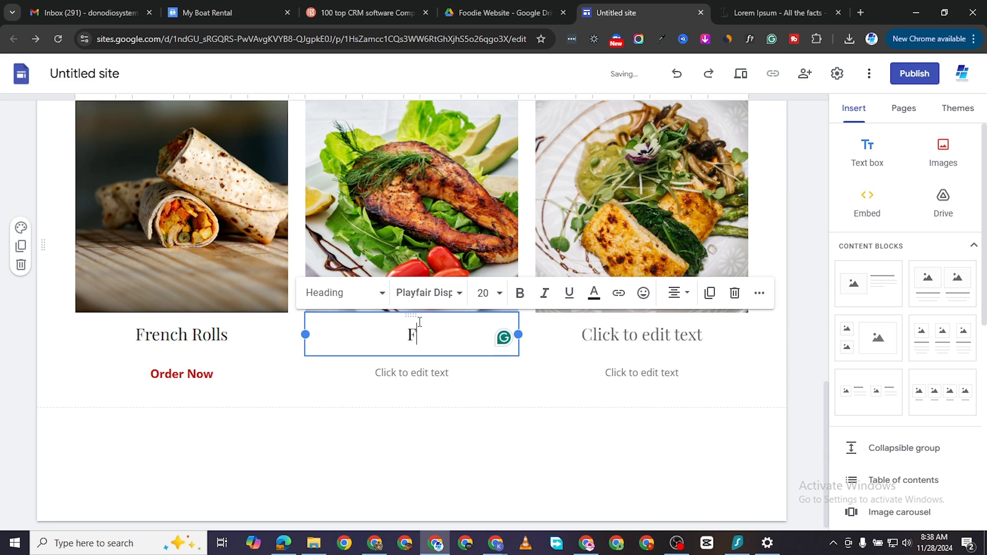
type("ried Salmon")
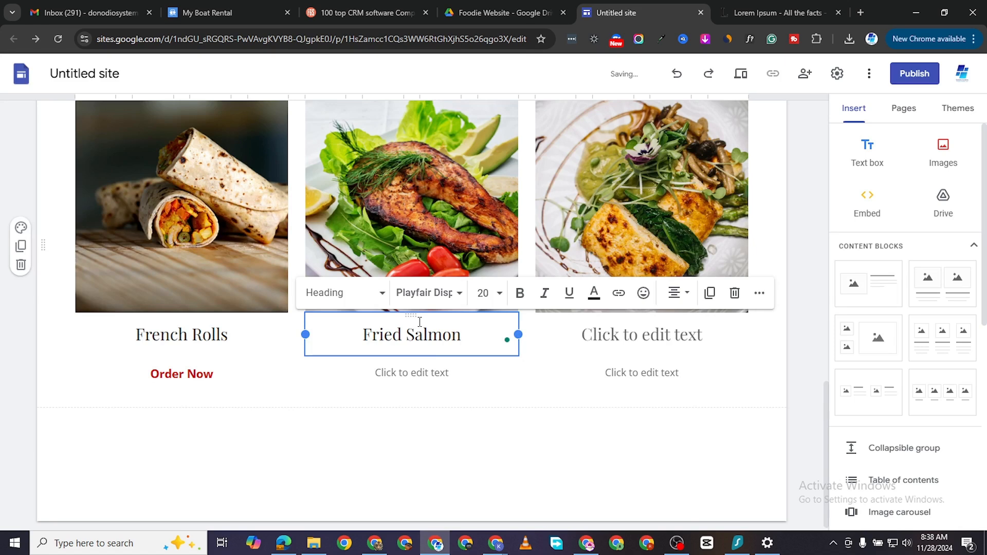
left_click(409, 379)
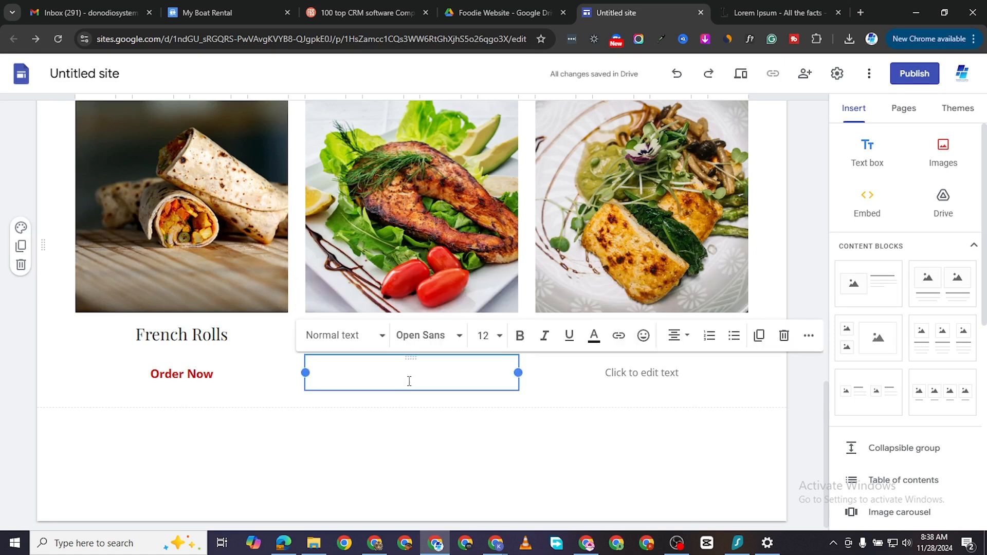
type("Order Now")
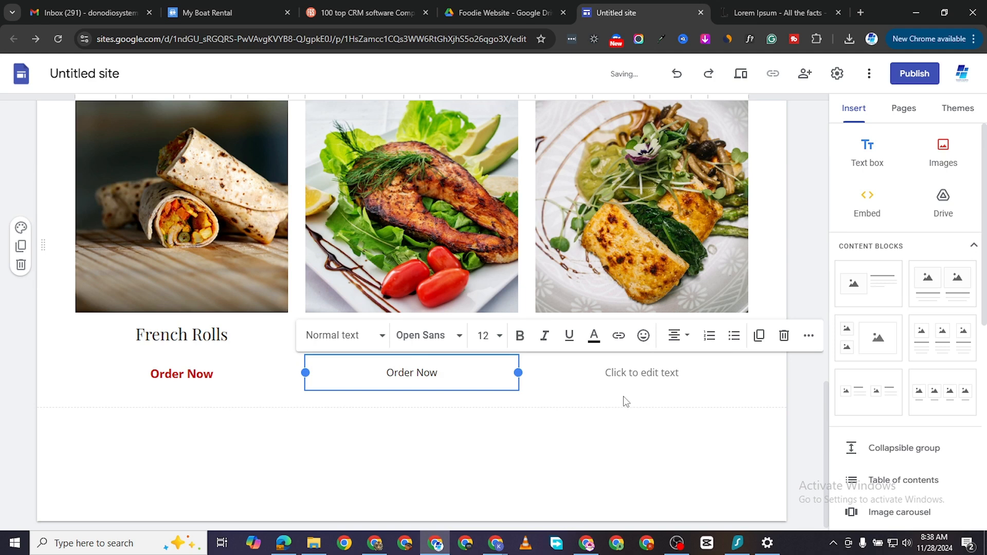
left_click(626, 402)
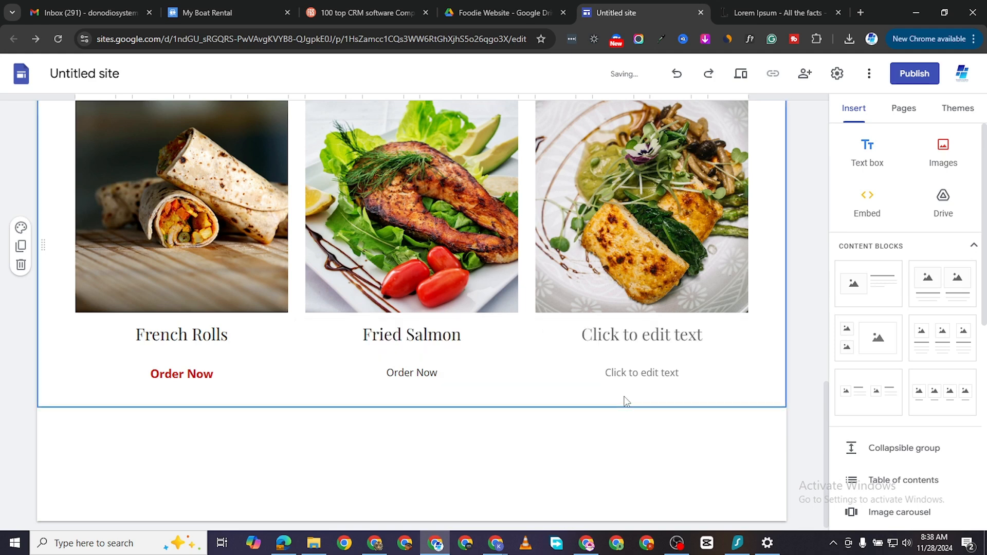
Enter "Asparagus Salad" as the heading under the third photo and "Order Now" as the text below it
left_click(665, 333)
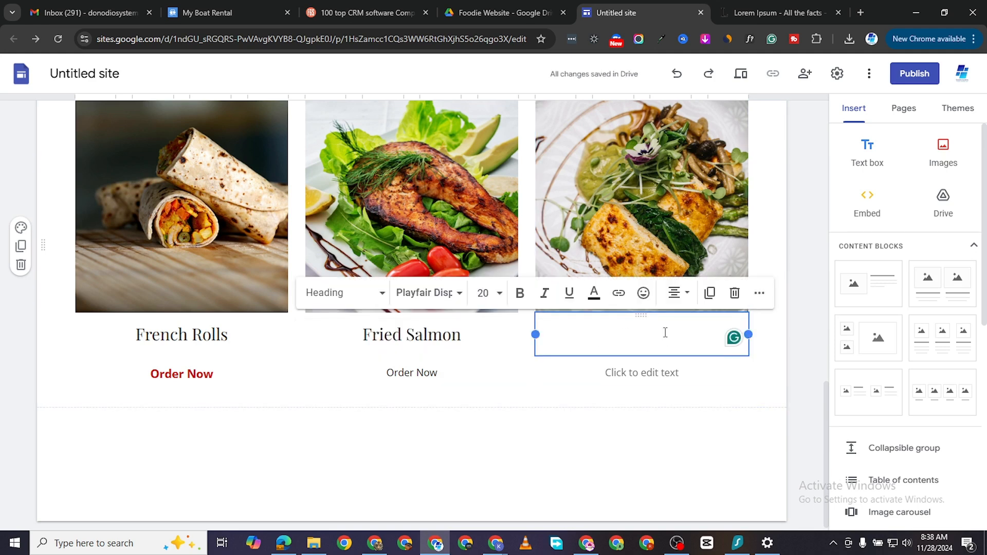
type("Aspa")
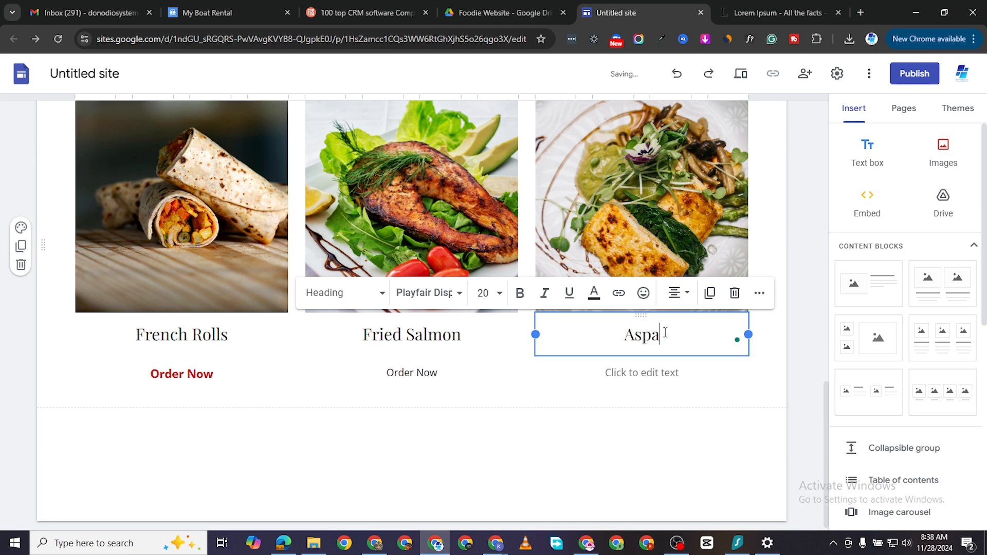
type("rgus ")
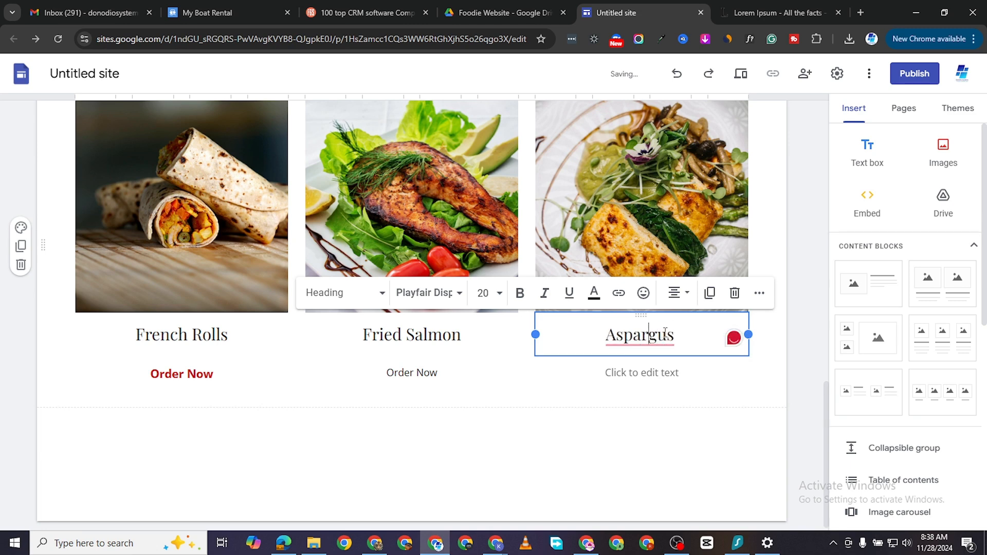
type("a")
type(" Salad")
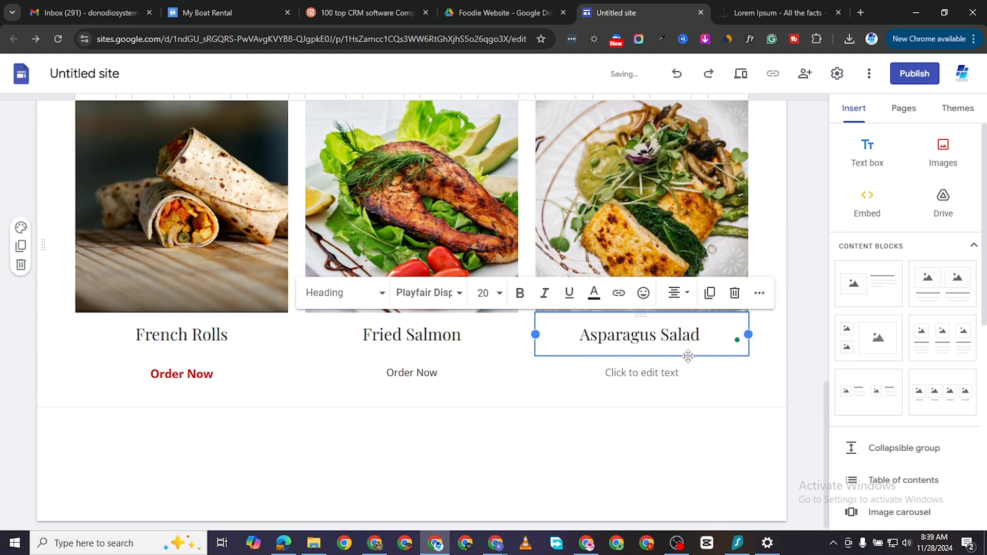
left_click(660, 377)
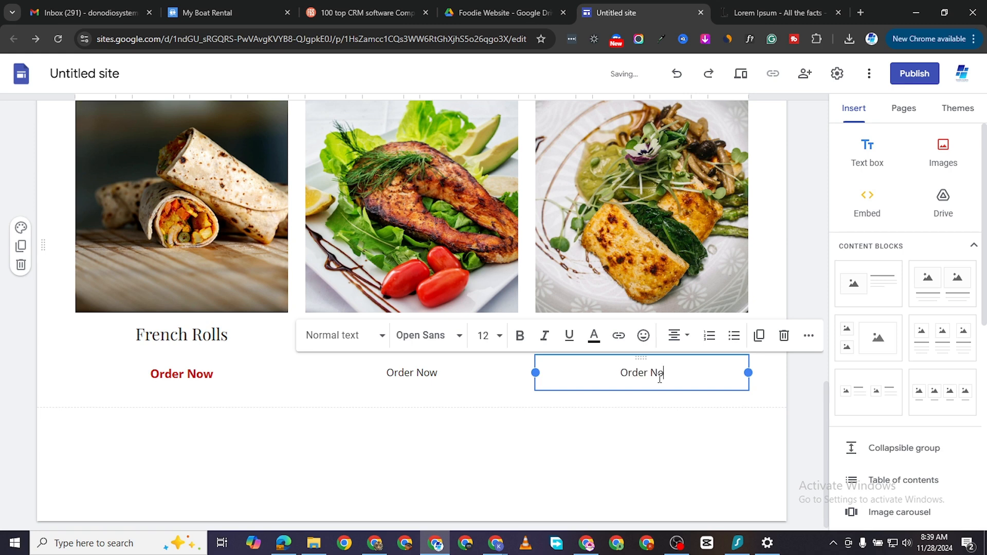
Format the Order Now text under Fried Salmon as bold, size 14 and dark red to match the first column
triple_click(404, 376)
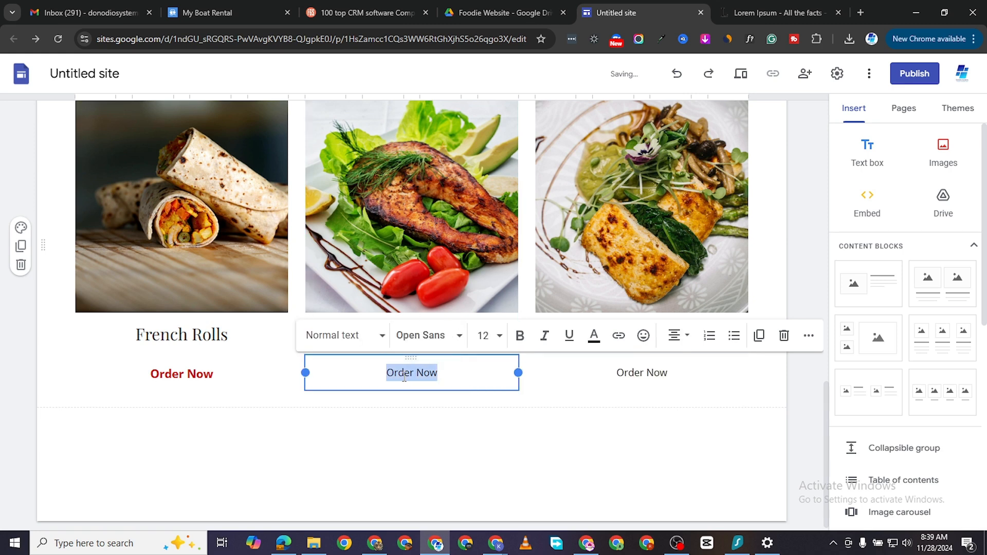
left_click(519, 335)
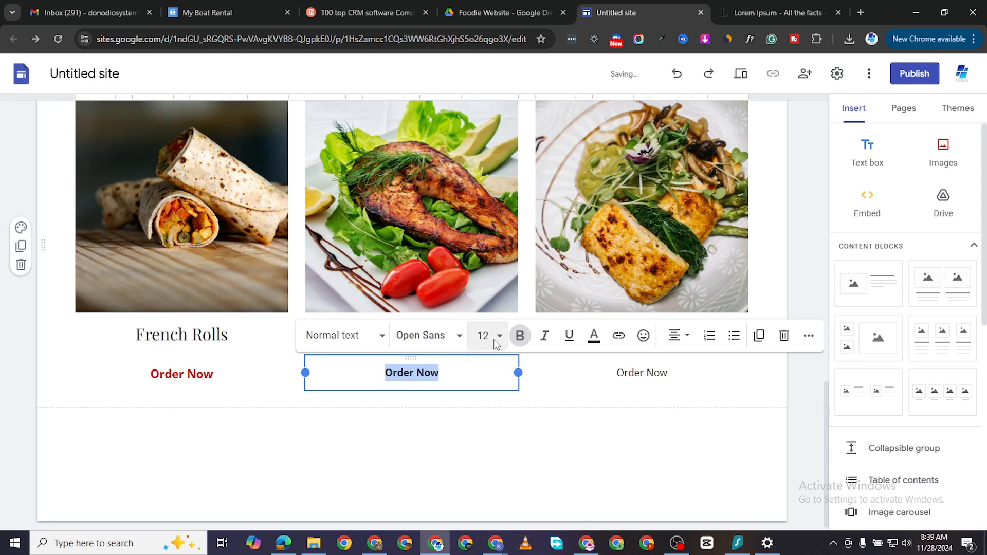
left_click(491, 337)
left_click(493, 242)
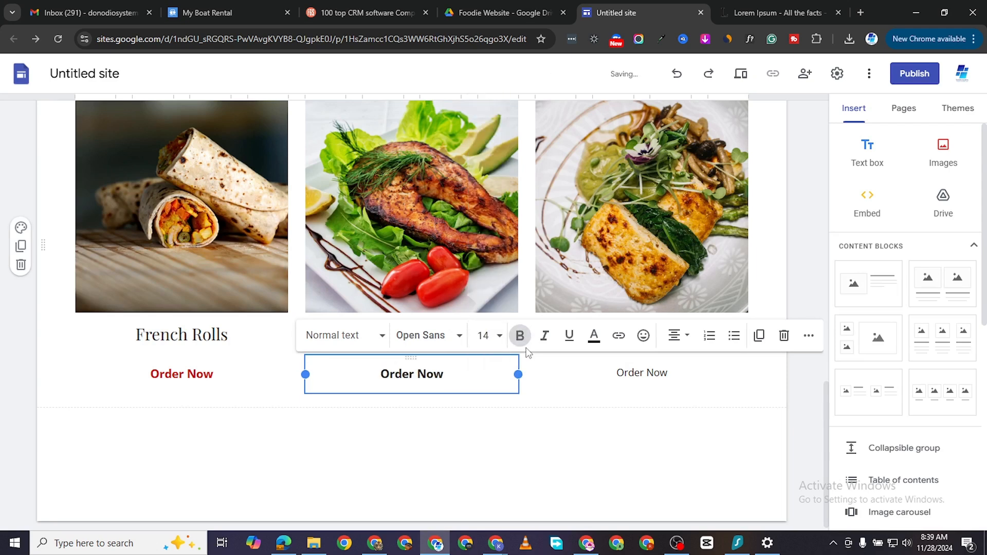
left_click(587, 340)
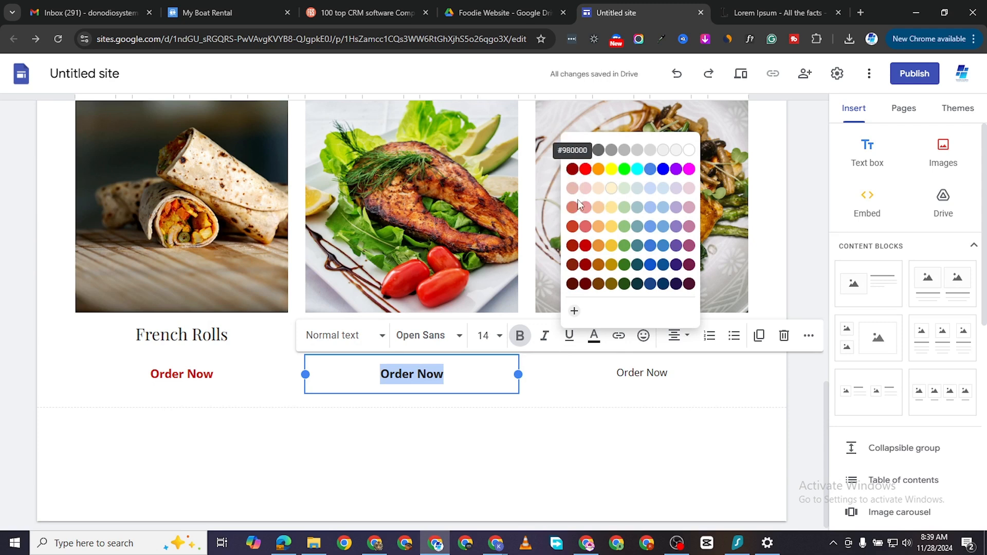
left_click(585, 246)
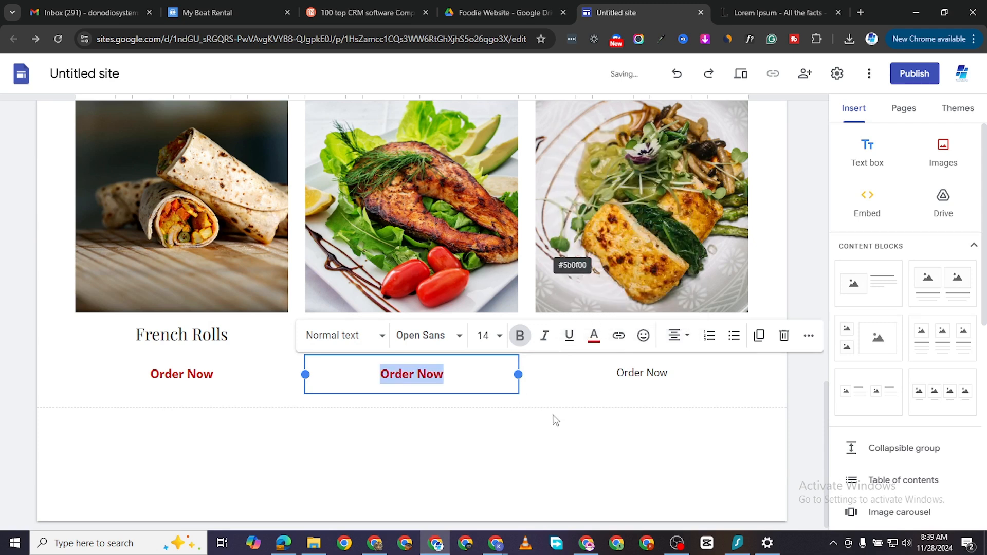
Format the Order Now text under Asparagus Salad as bold, size 14 and dark red like the other two
left_click(641, 378)
triple_click(641, 374)
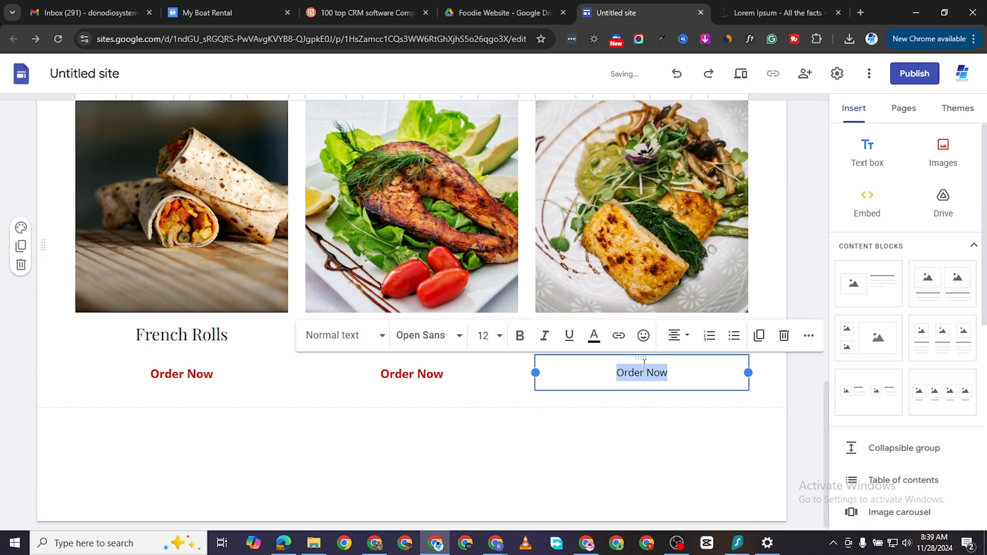
left_click(519, 338)
left_click(482, 335)
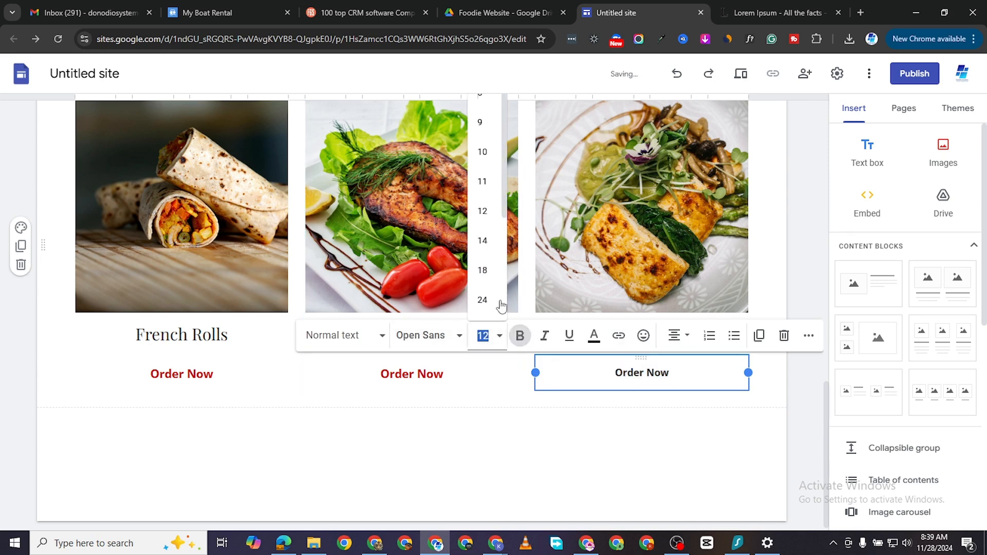
left_click(492, 251)
left_click(594, 335)
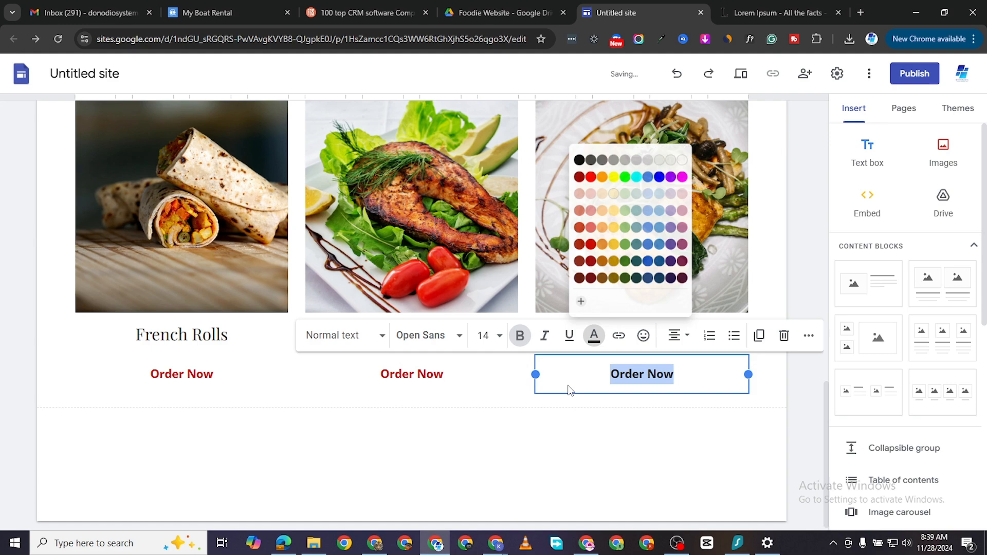
left_click(585, 244)
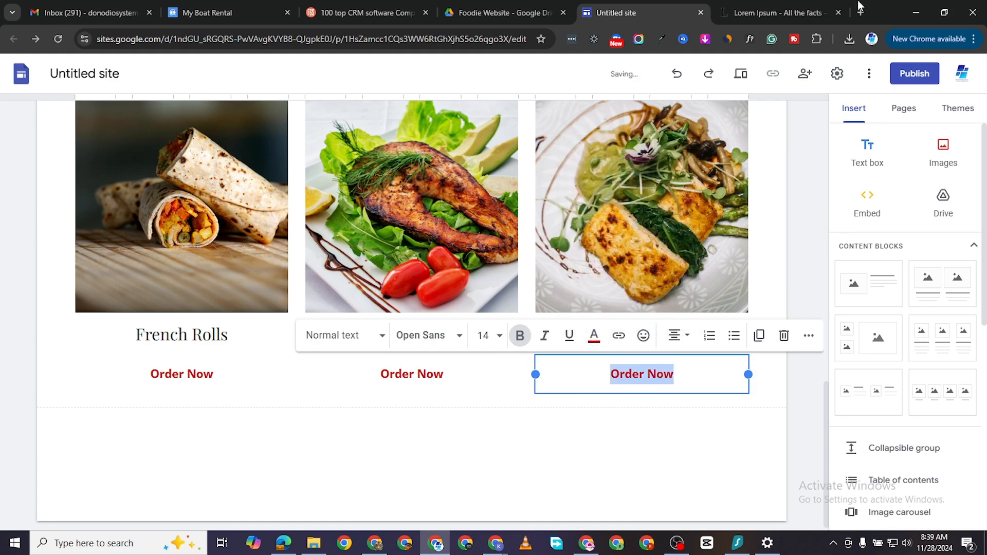
Switch to the Lorem Ipsum website and copy its lipsum.com web address
left_click(784, 13)
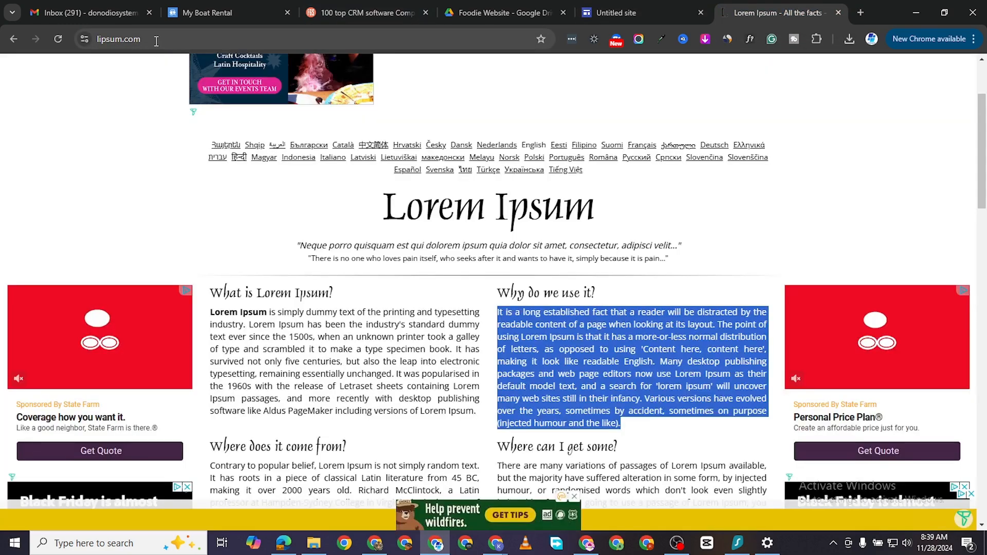
left_click(156, 39)
right_click(134, 40)
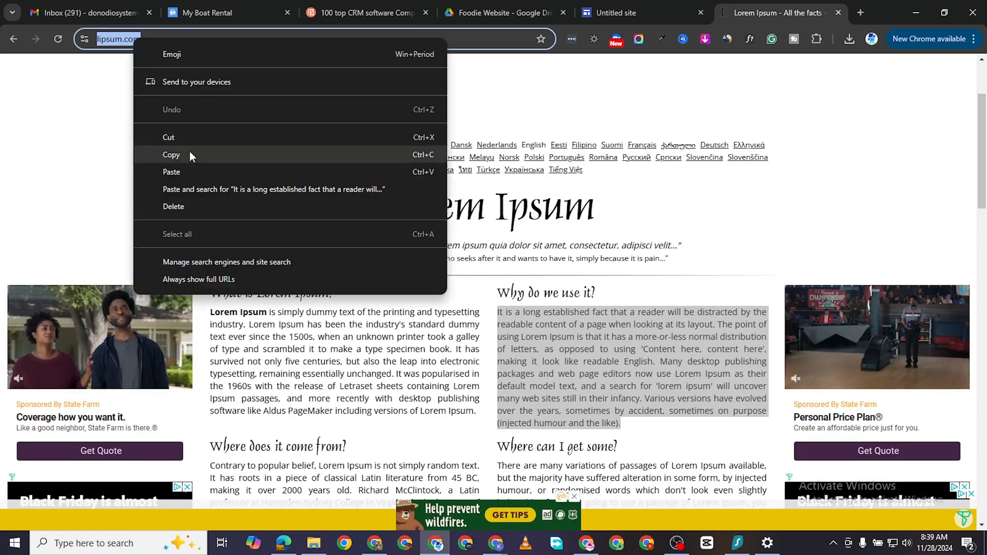
left_click(190, 152)
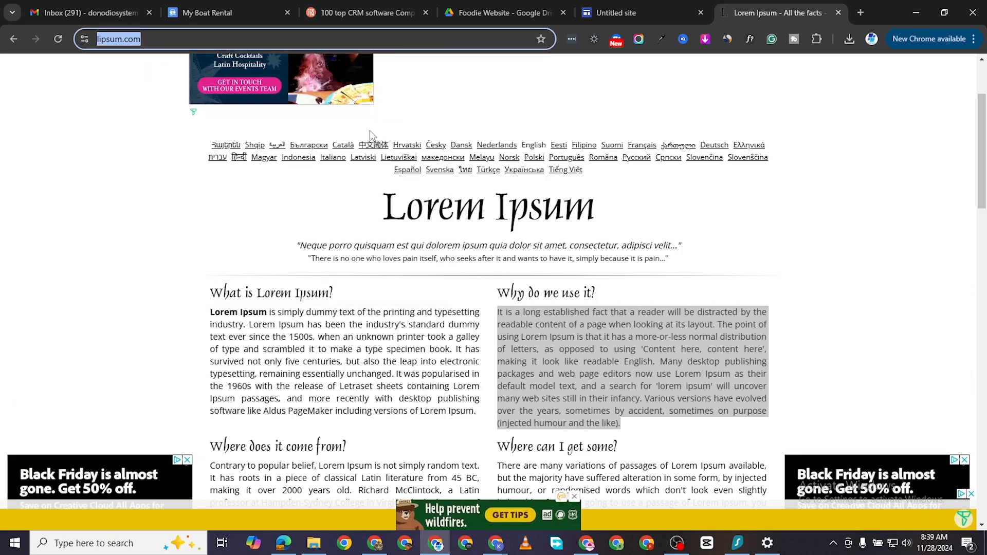
left_click(613, 14)
triple_click(201, 375)
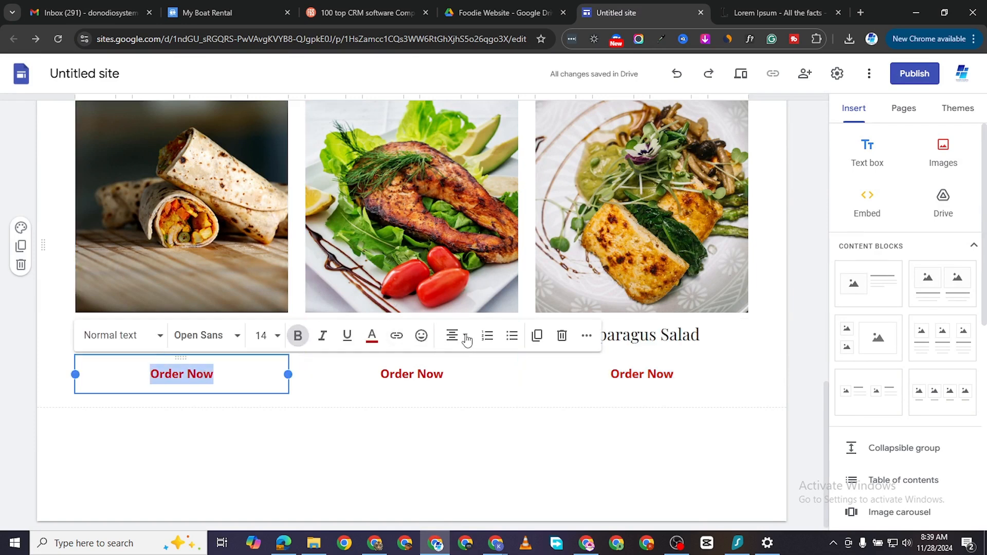
left_click(396, 335)
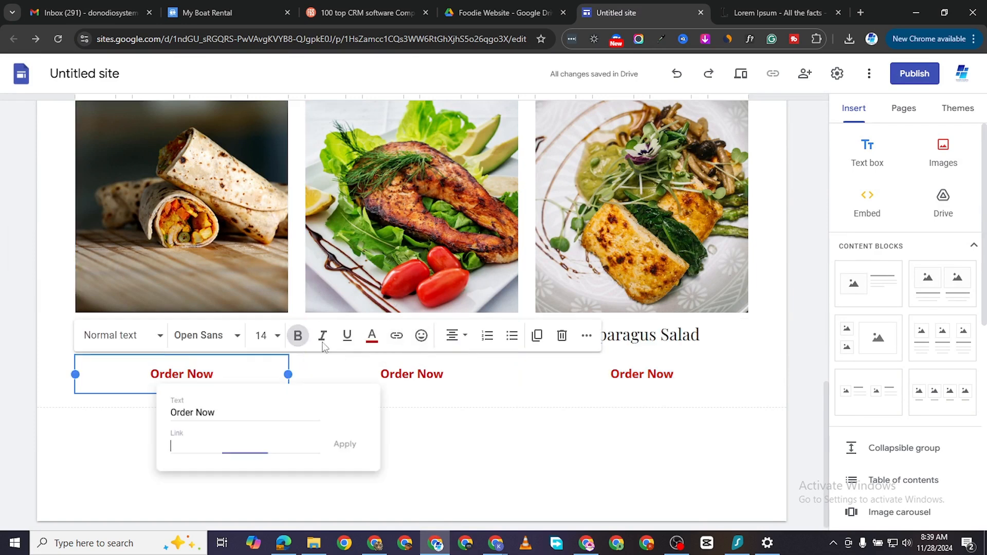
right_click(212, 443)
left_click(248, 262)
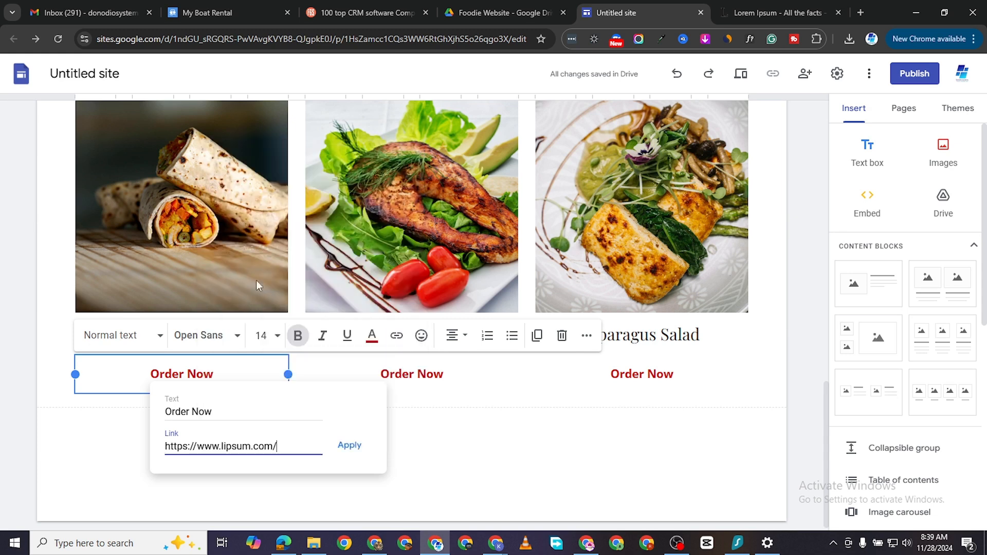
left_click(350, 446)
left_click(449, 377)
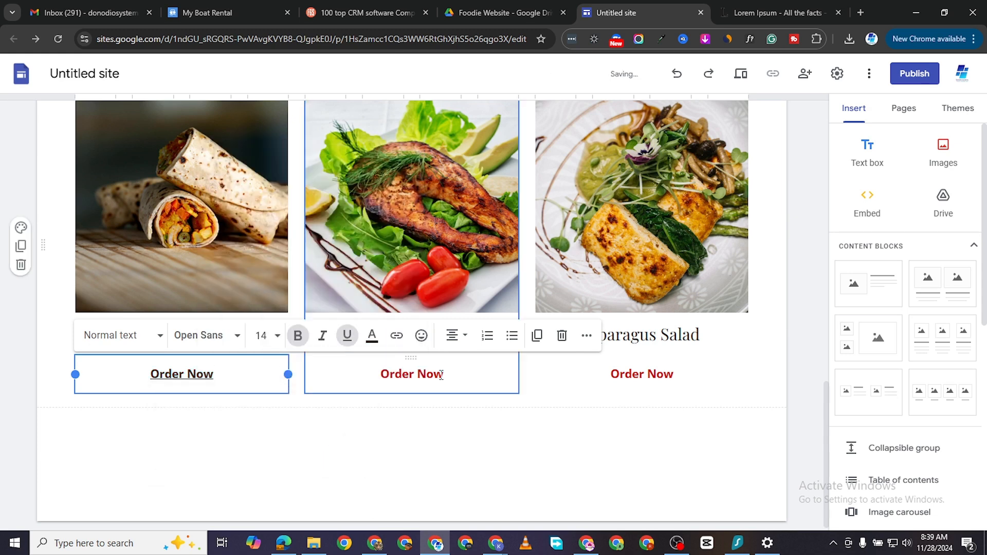
Recolour the linked Order Now text under French Rolls dark red
triple_click(203, 374)
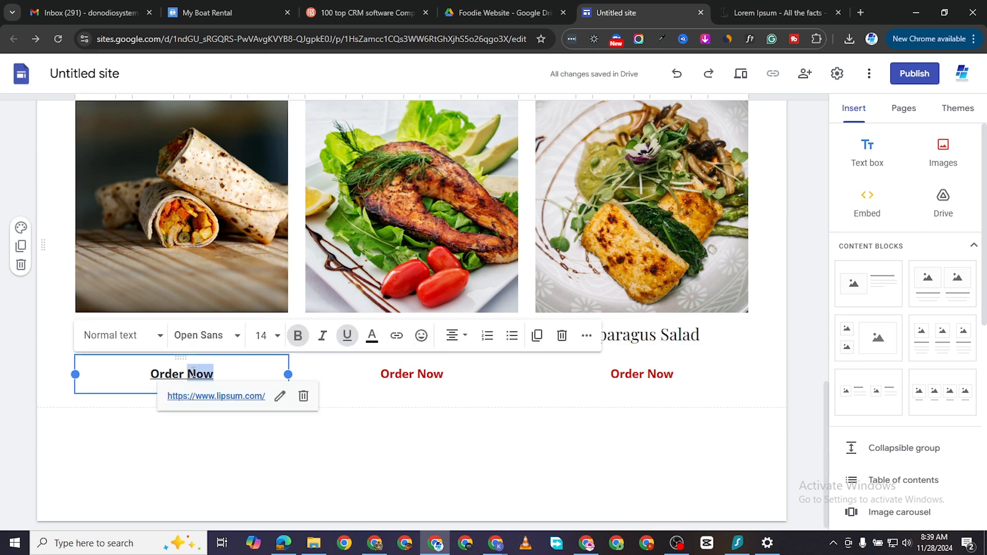
left_click(372, 335)
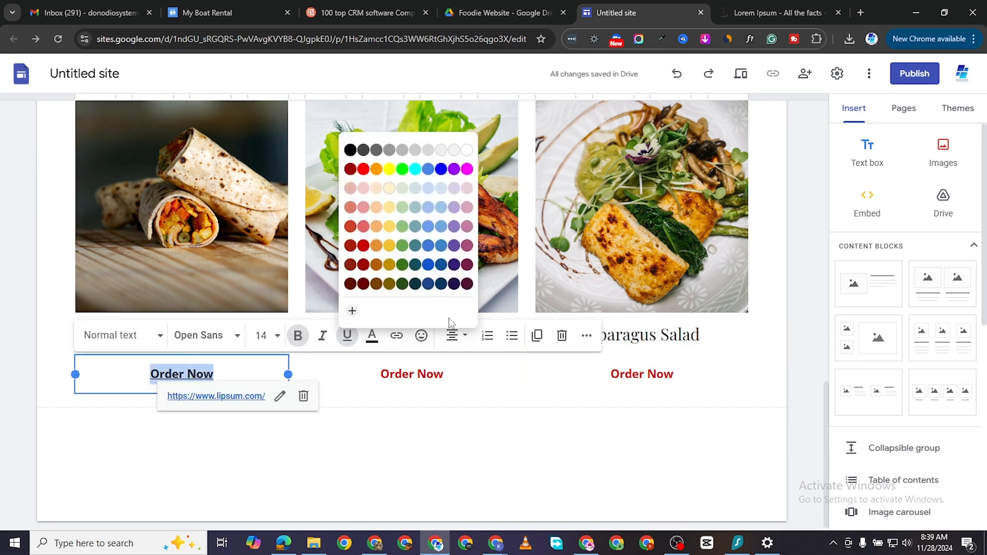
left_click(362, 245)
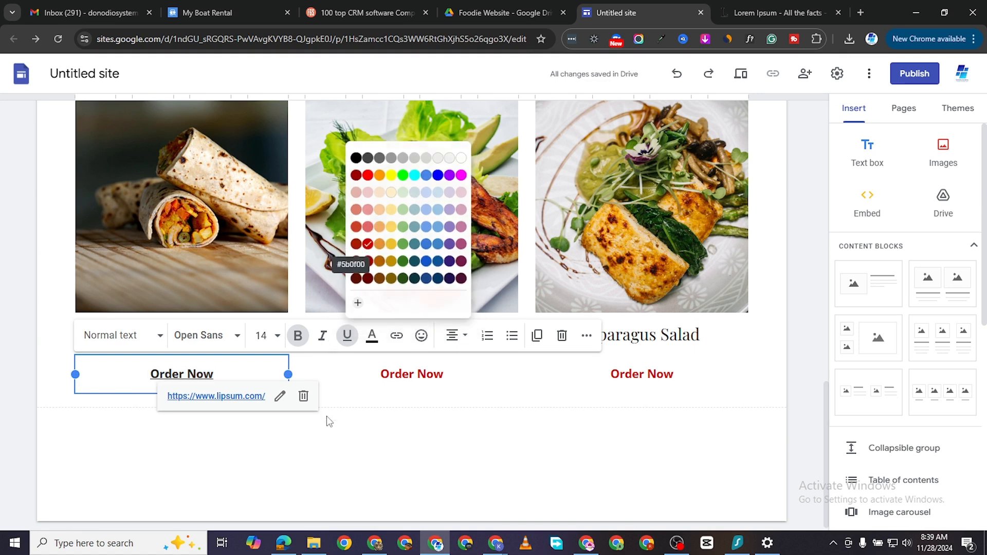
left_click(348, 442)
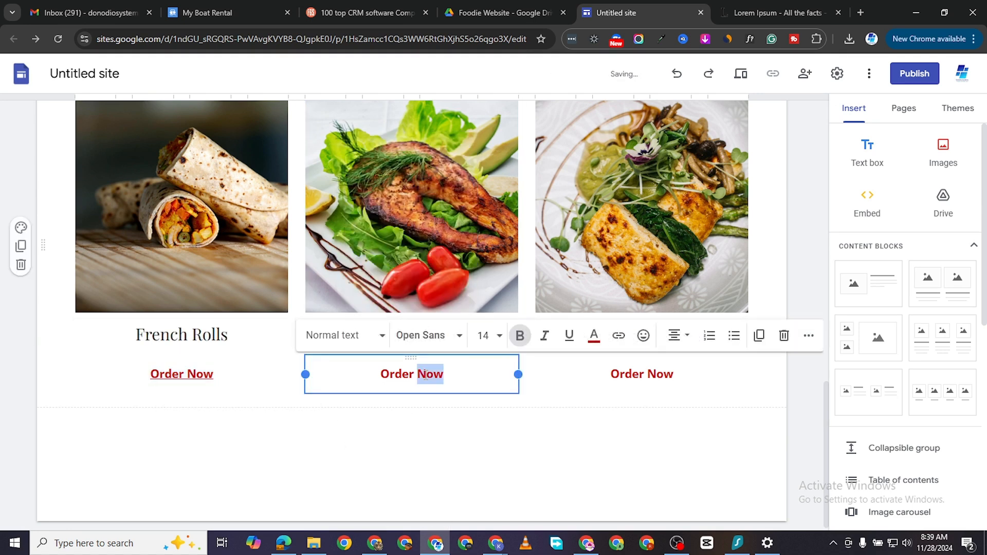
triple_click(426, 372)
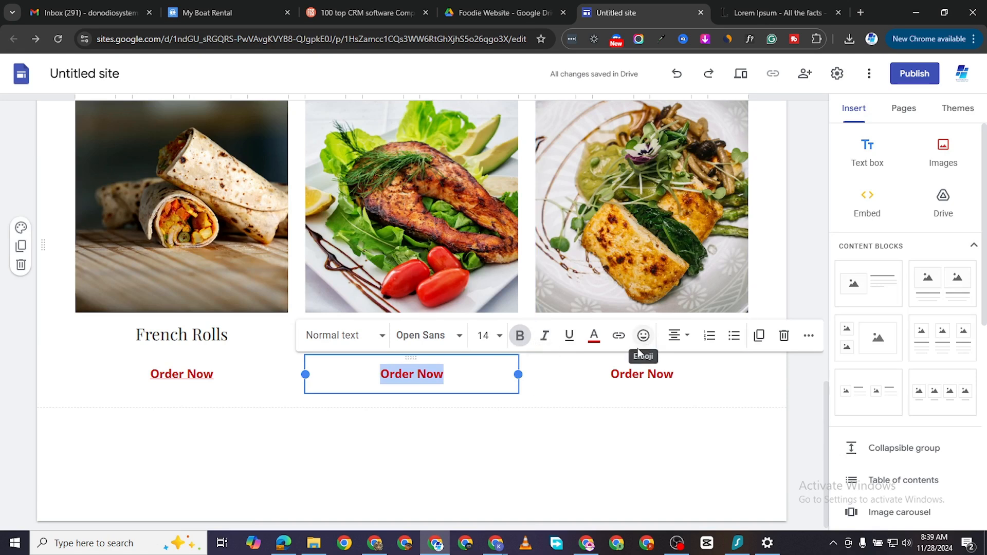
left_click(619, 337)
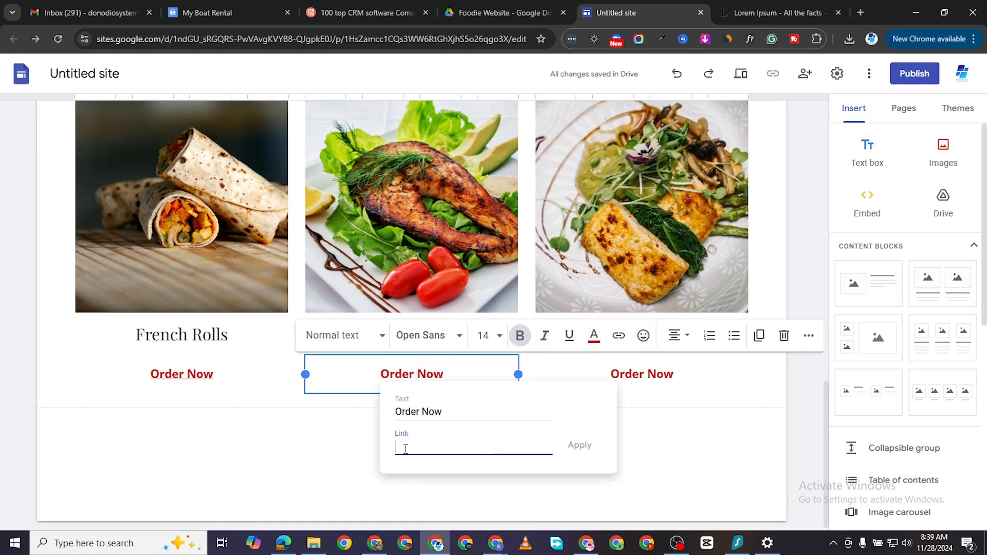
right_click(428, 450)
left_click(458, 258)
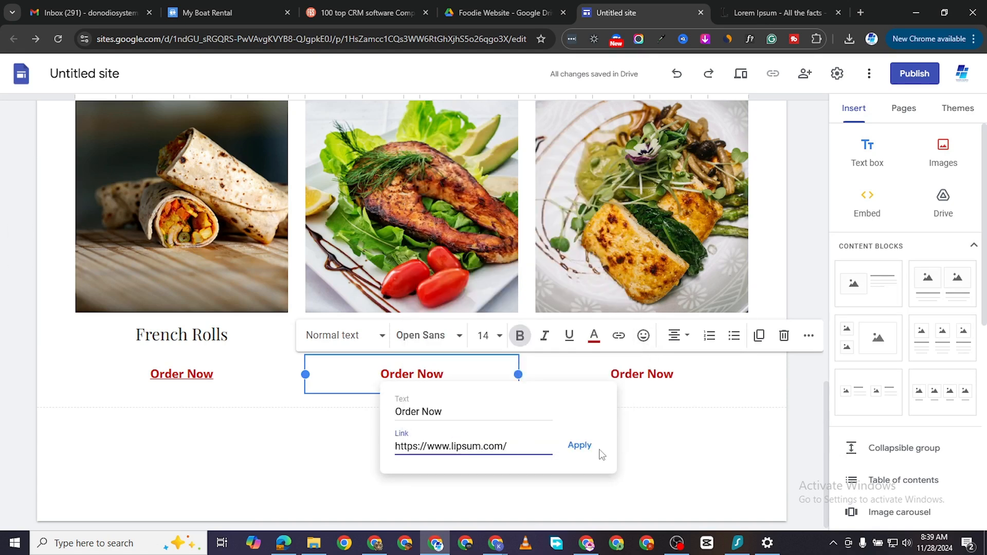
left_click(579, 445)
left_click(593, 335)
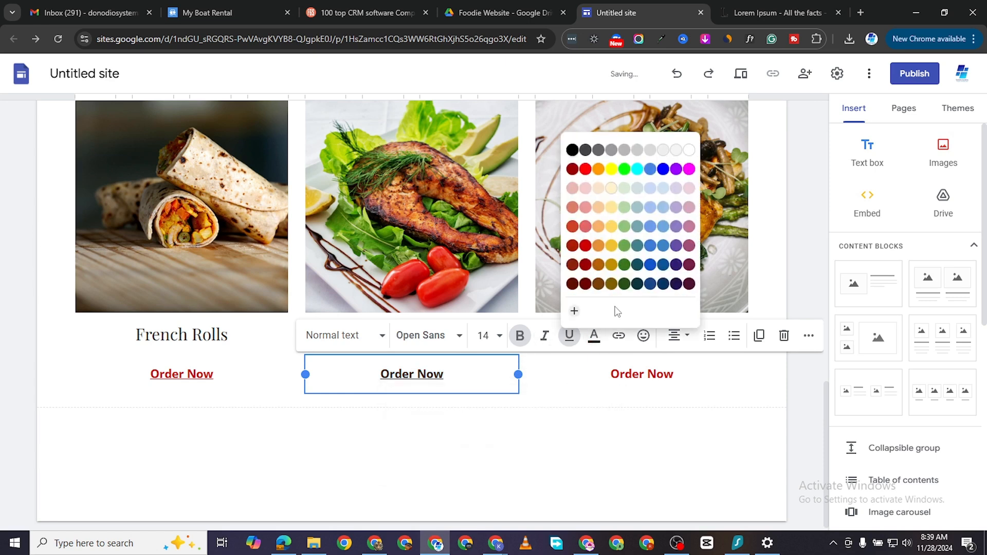
left_click(586, 246)
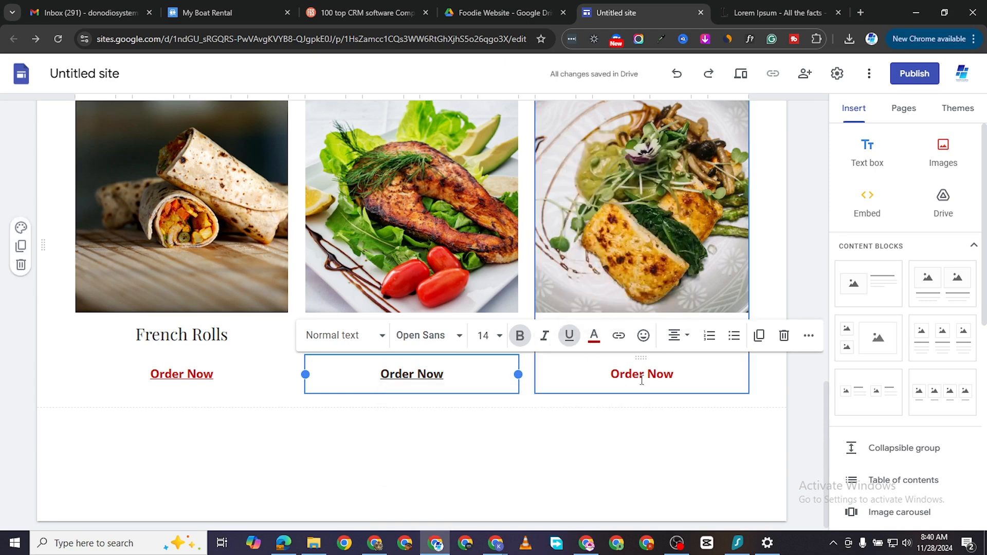
triple_click(642, 381)
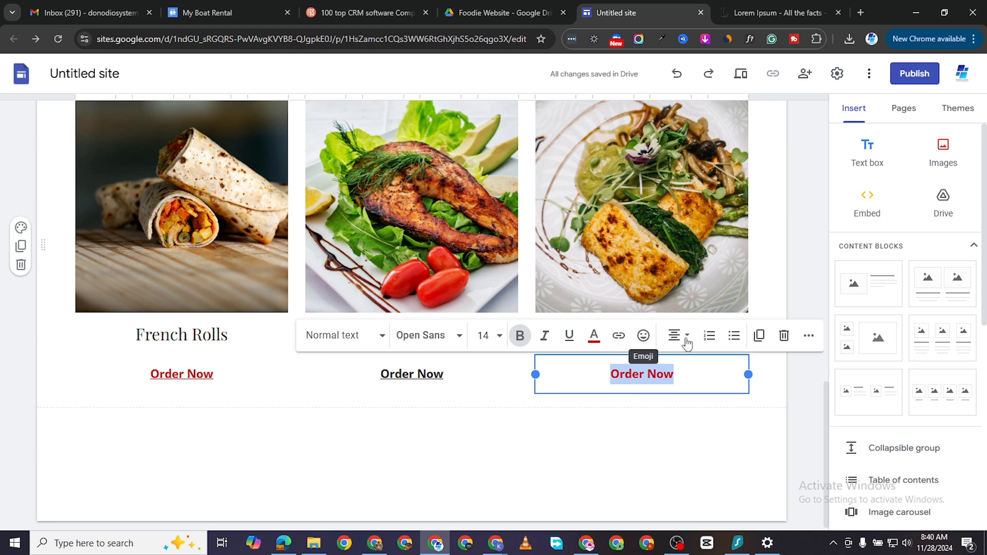
left_click(618, 335)
right_click(667, 448)
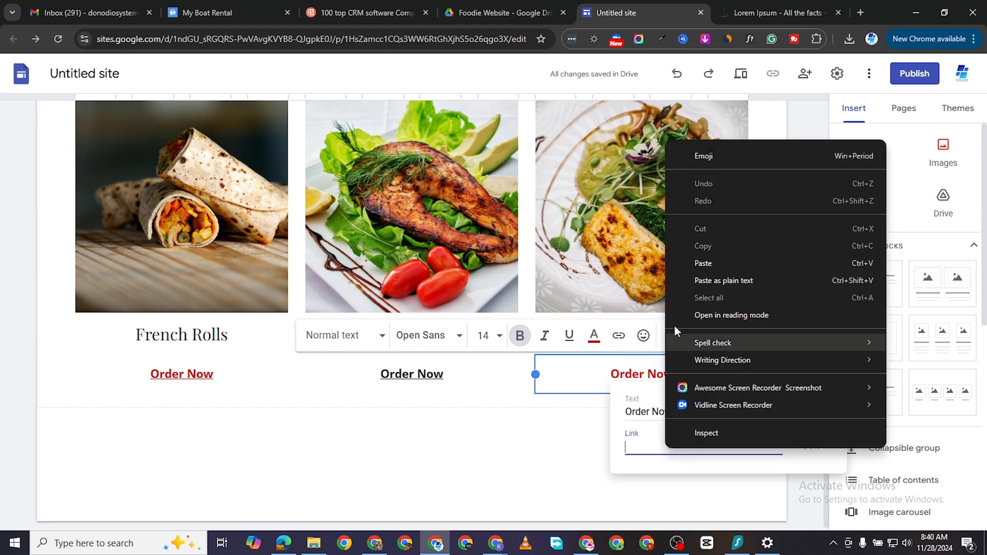
left_click(711, 266)
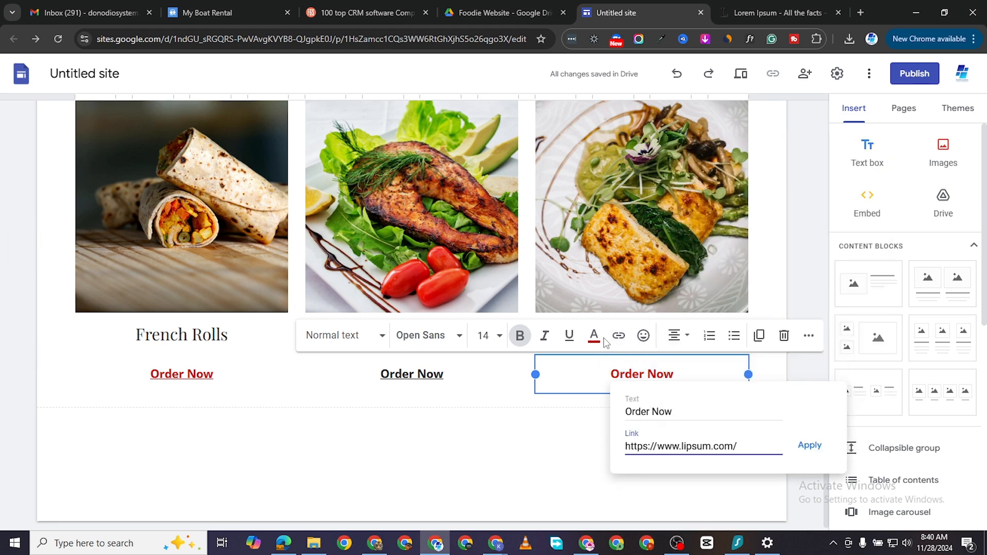
left_click(806, 446)
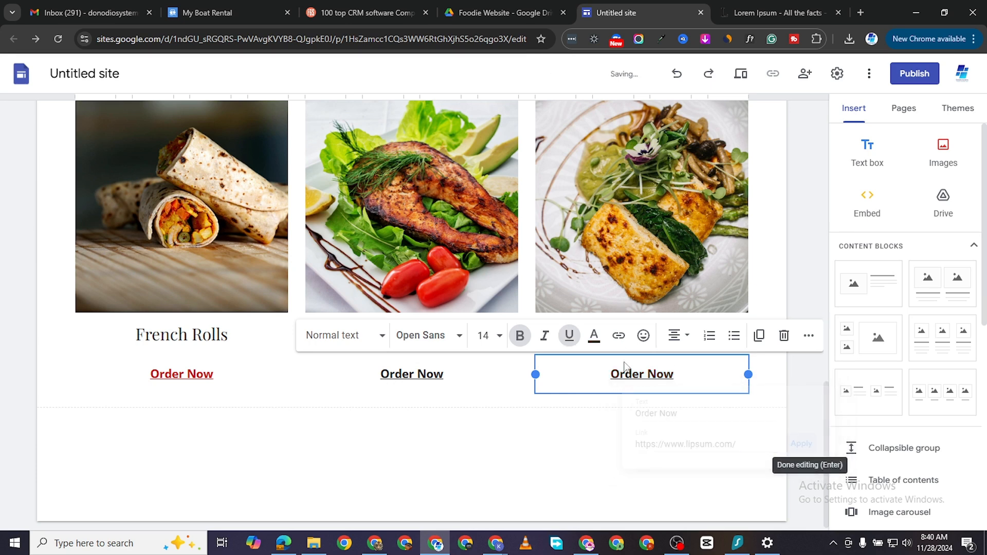
Recolour the linked Order Now text under Asparagus Salad dark red and deselect it
triple_click(640, 374)
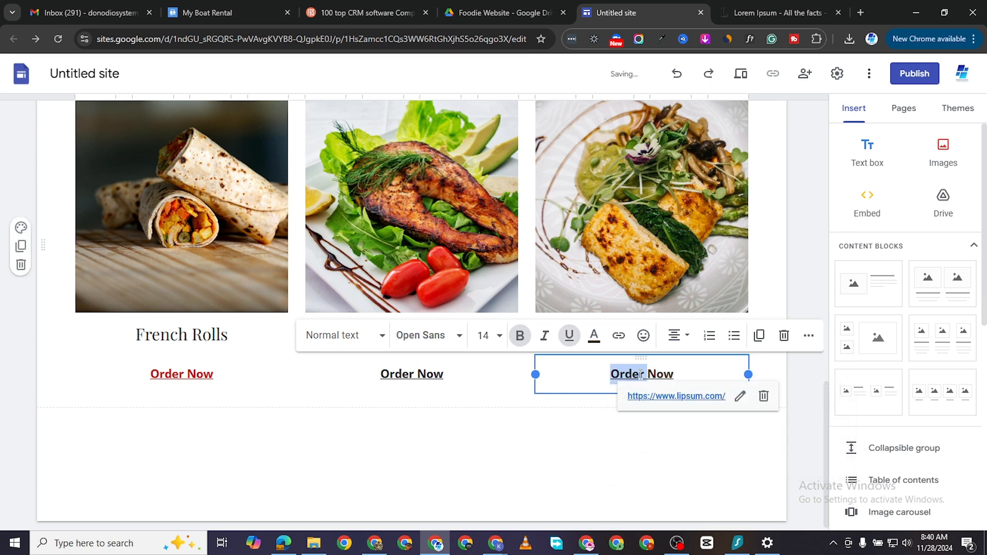
left_click(594, 346)
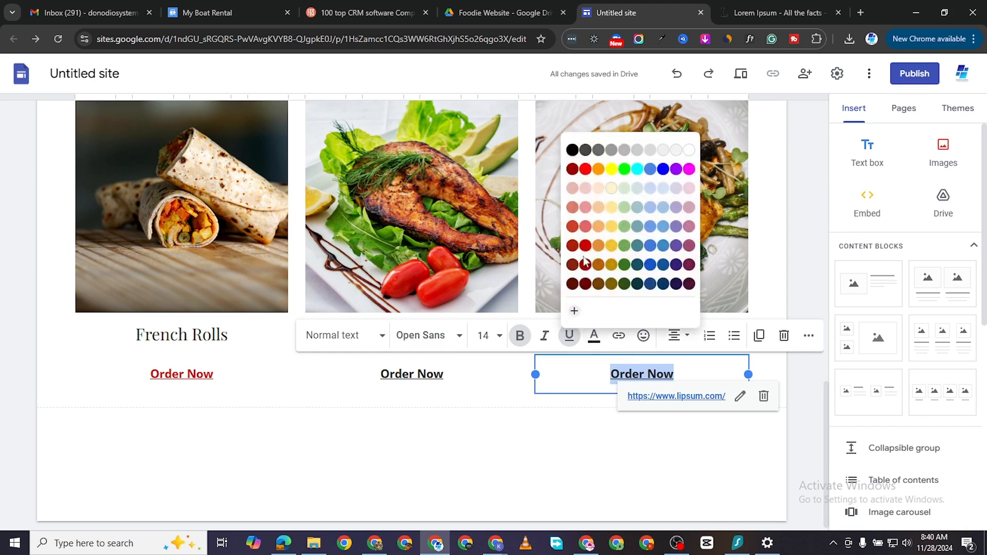
left_click(468, 424)
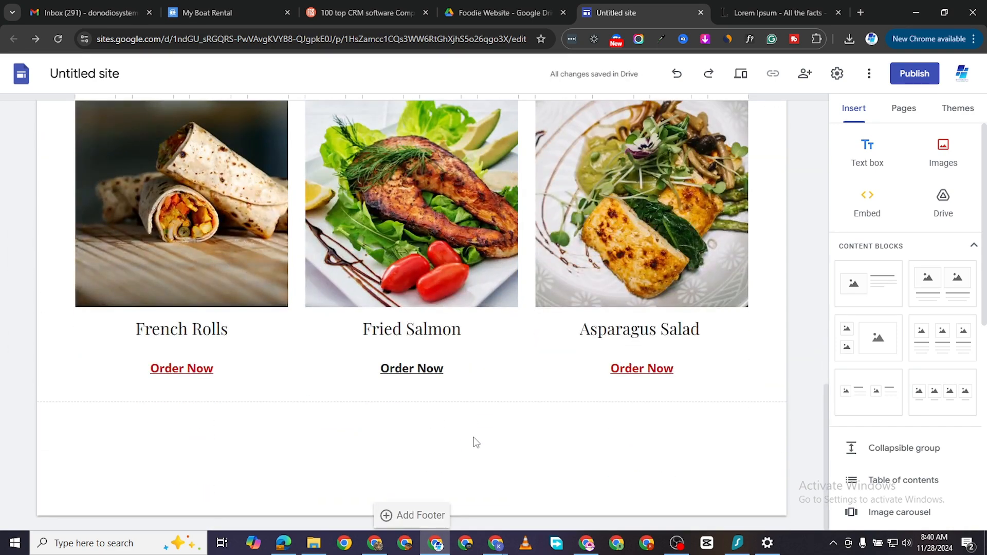
scroll(476, 443, "up", 7)
scroll(531, 382, "down", 7)
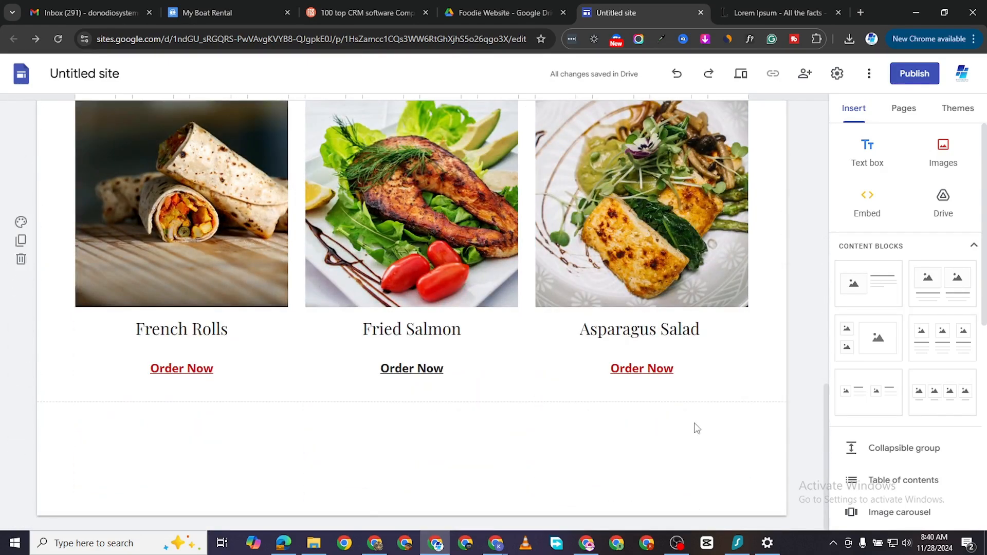
scroll(573, 330, "up", 8)
scroll(604, 358, "down", 7)
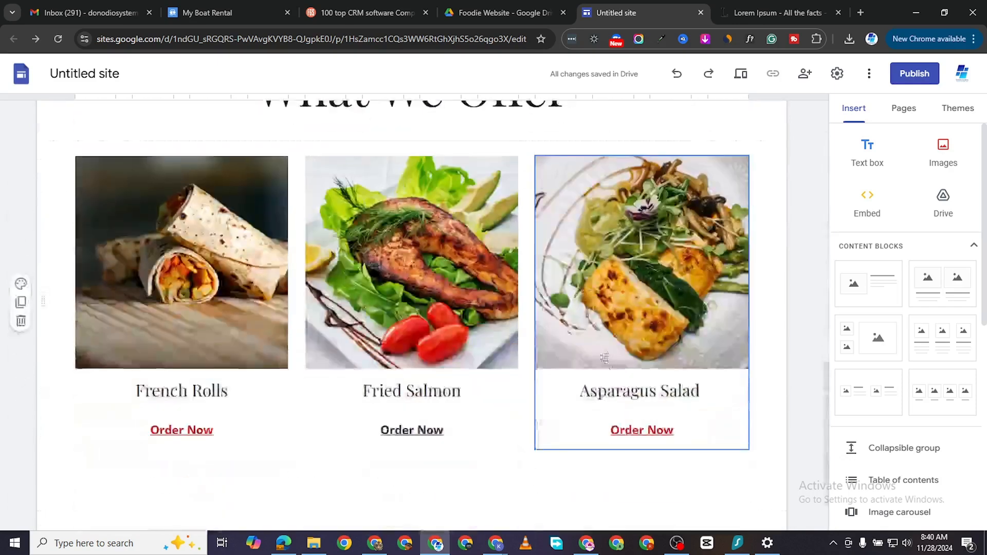
Insert a map below the What We Offer section, searching for "park avenue" and choosing Park Avenue Armory, New York
scroll(605, 358, "down", 1)
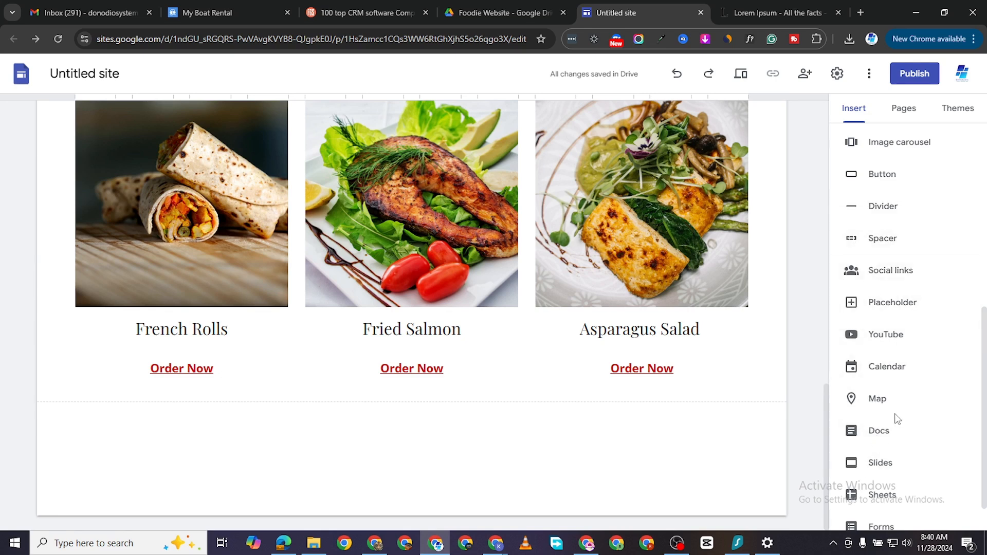
left_click(883, 398)
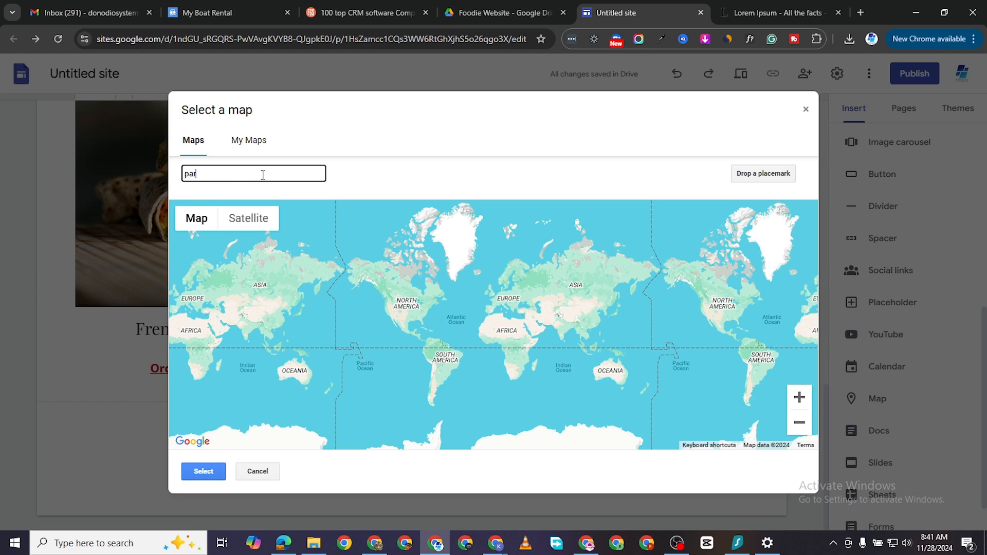
type("k avenue")
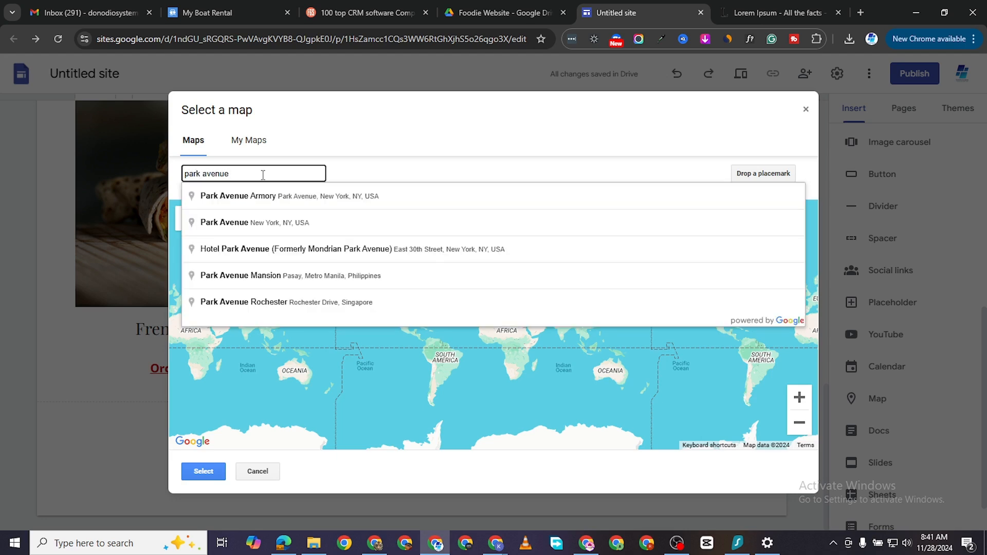
left_click(284, 201)
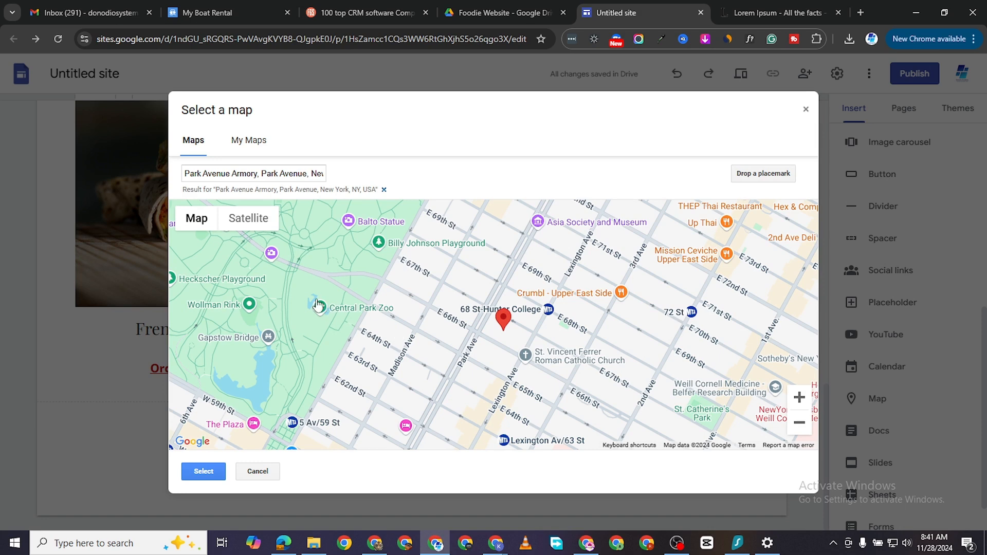
left_click(204, 471)
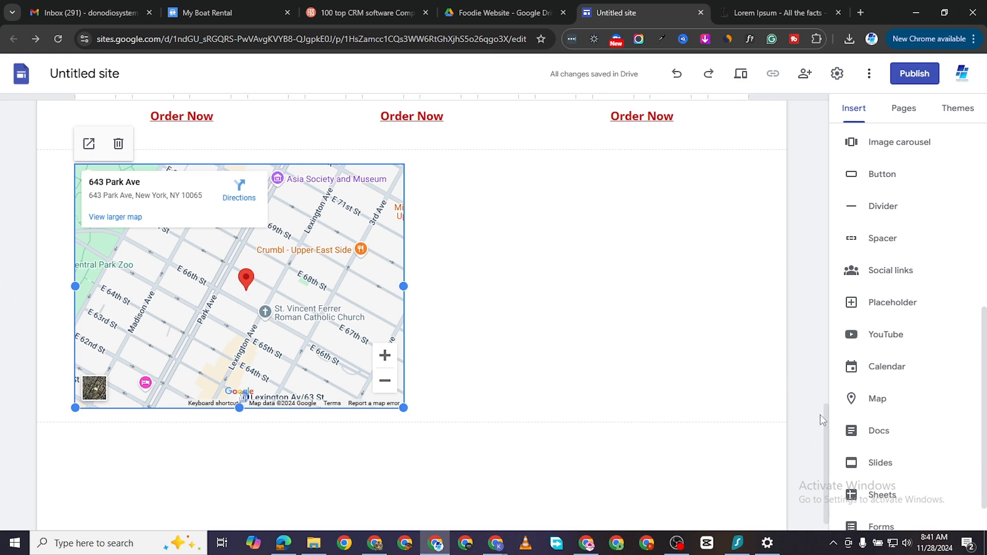
Enlarge the inserted map to about two thirds of the page's content width
scroll(851, 433, "down", 1)
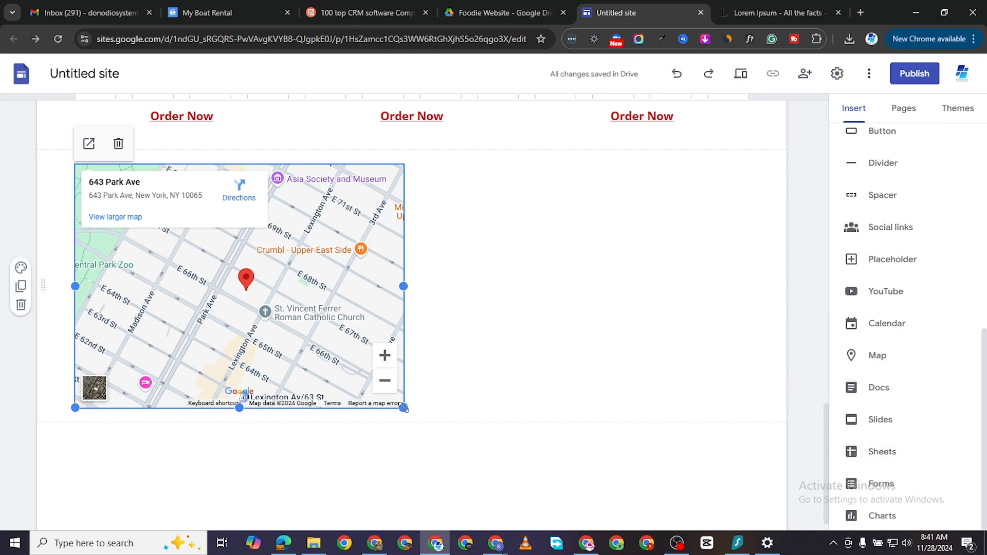
left_click_drag(404, 408, 768, 479)
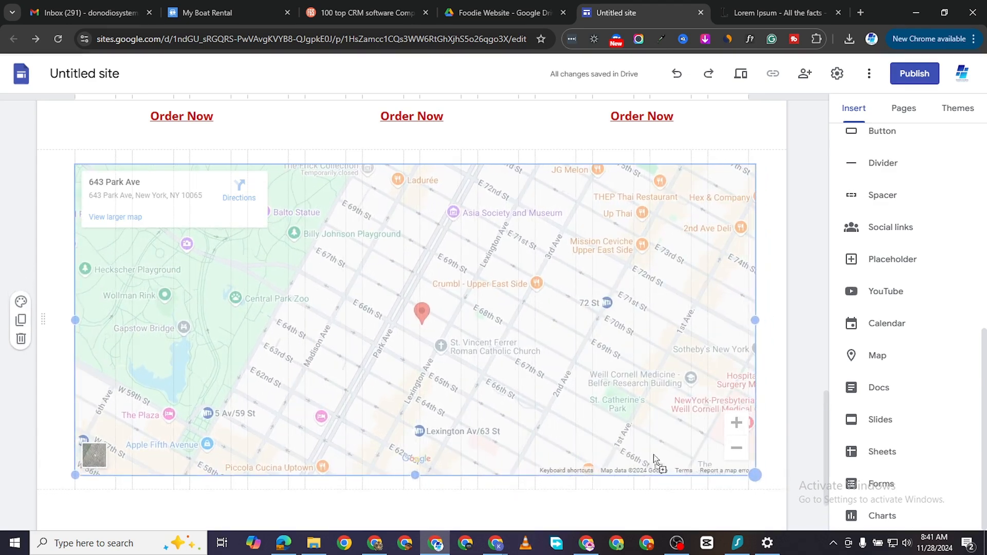
left_click_drag(653, 454, 518, 431)
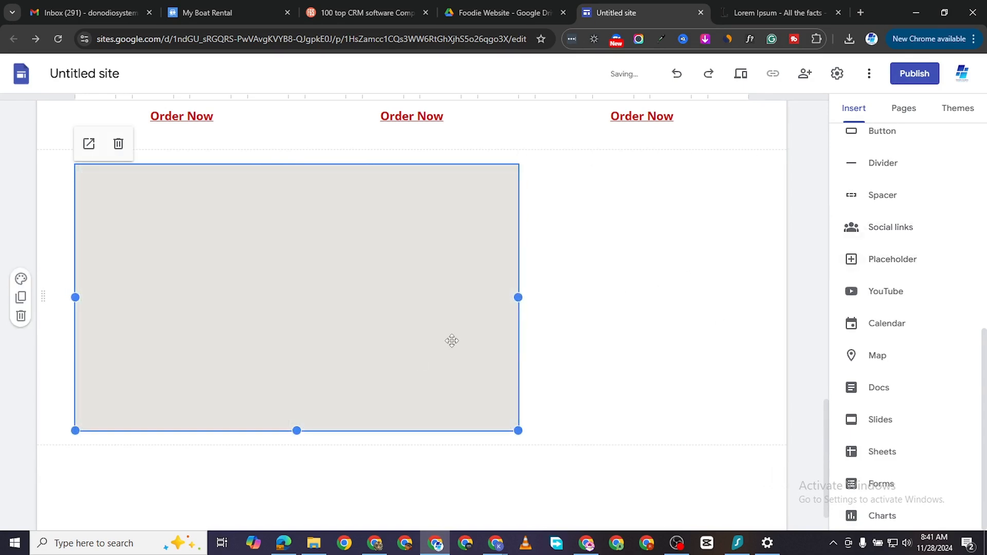
scroll(698, 343, "down", 1)
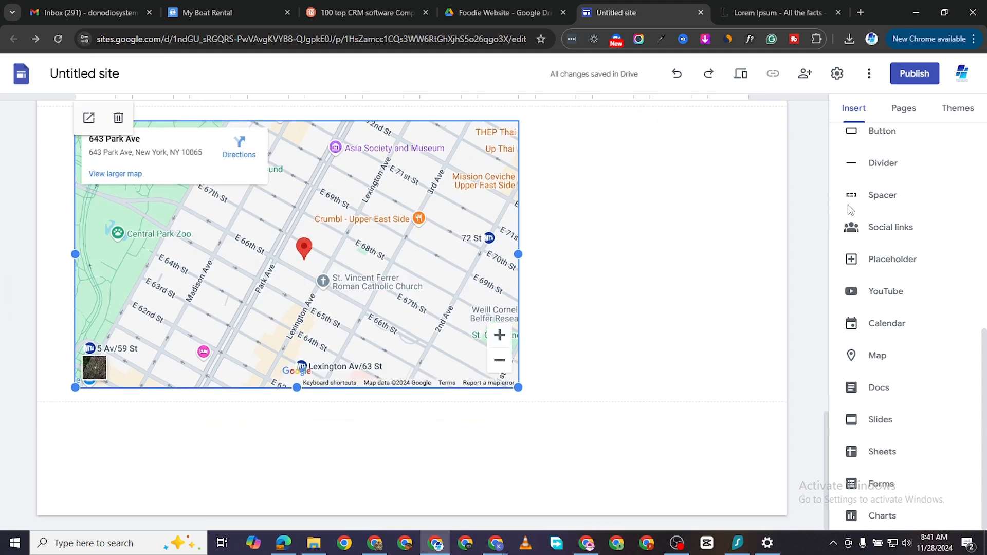
Insert a text box and place it directly above the map in the same section, with both at full content width
scroll(915, 325, "up", 5)
scroll(915, 325, "up", 3)
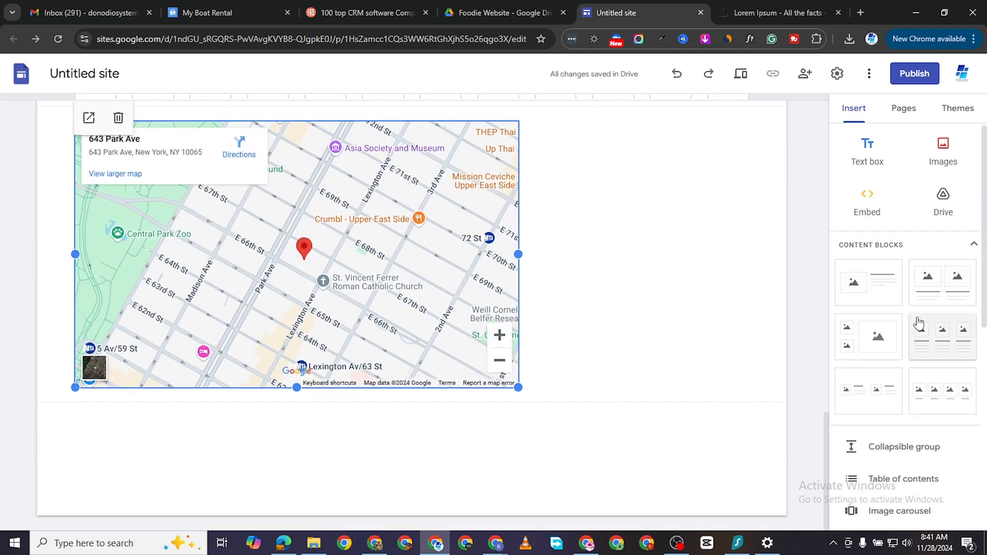
left_click(867, 154)
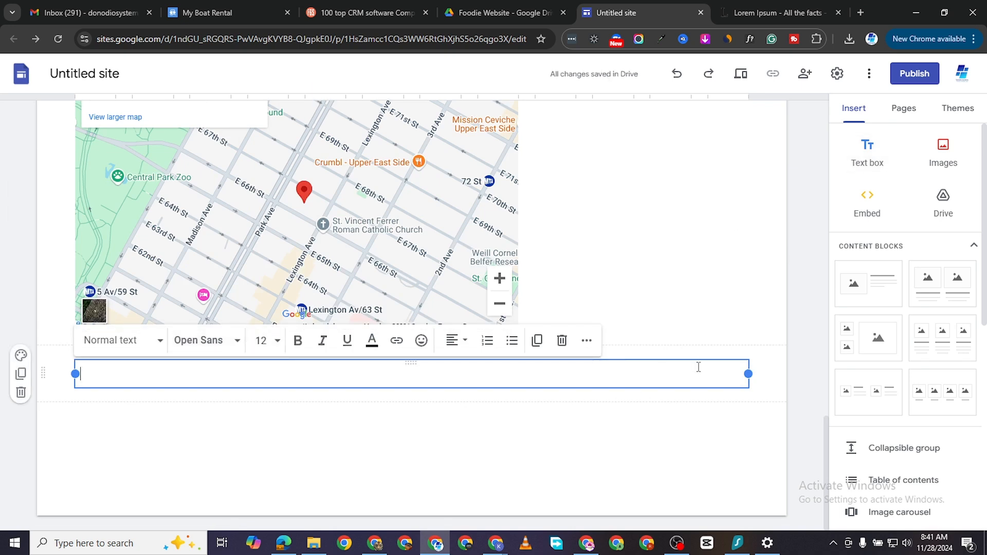
scroll(562, 243, "up", 3)
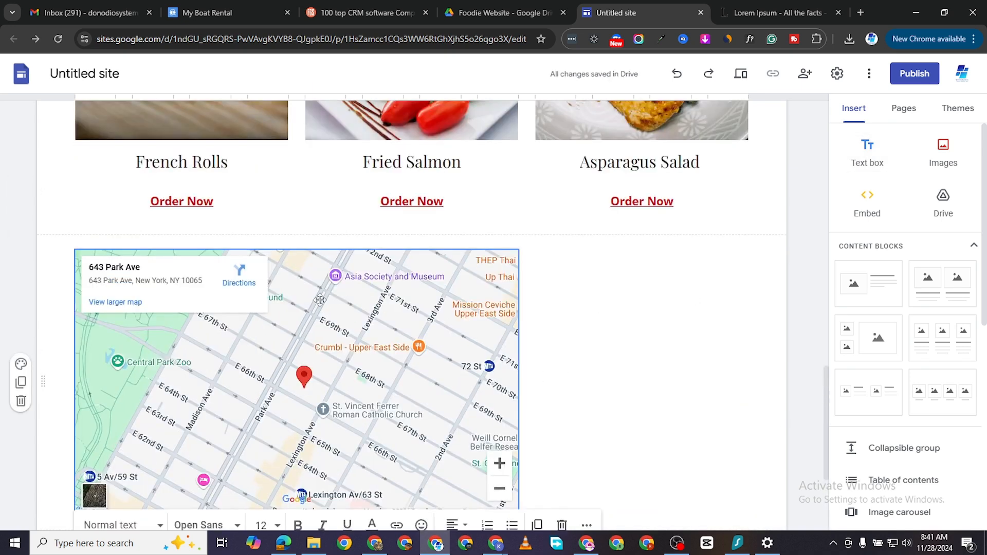
scroll(379, 283, "down", 2)
left_click_drag(402, 222, 417, 353)
left_click_drag(350, 238, 169, 448)
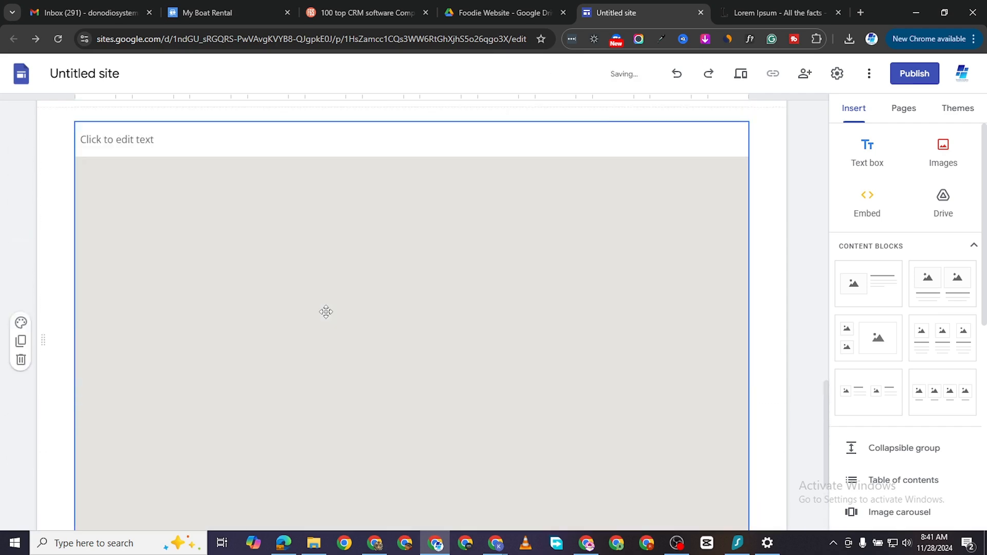
Enter "Visit Us" in the text box above the map
scroll(206, 264, "up", 4)
left_click(137, 342)
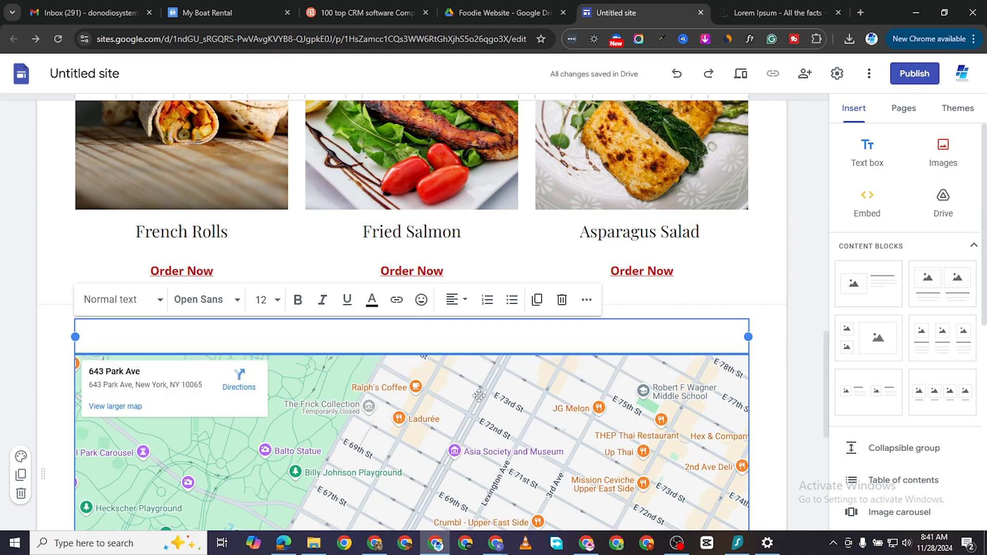
left_click(494, 416)
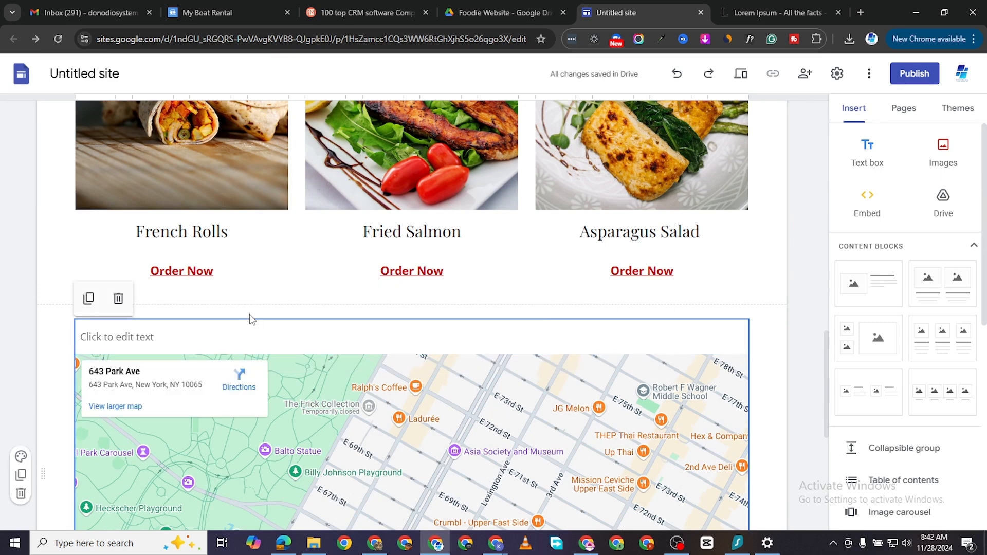
left_click(229, 347)
left_click(184, 343)
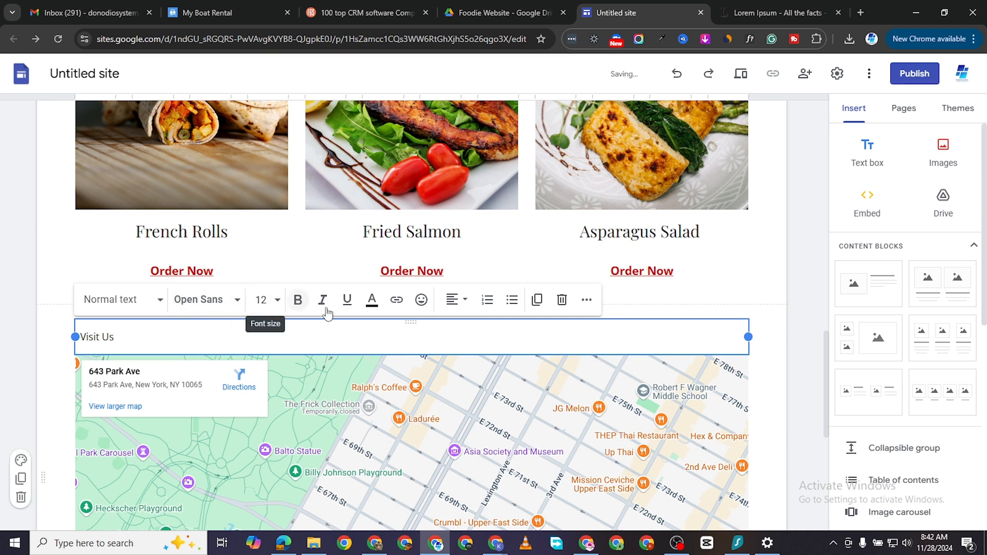
Open the alignment options for the Visit Us text
left_click(465, 302)
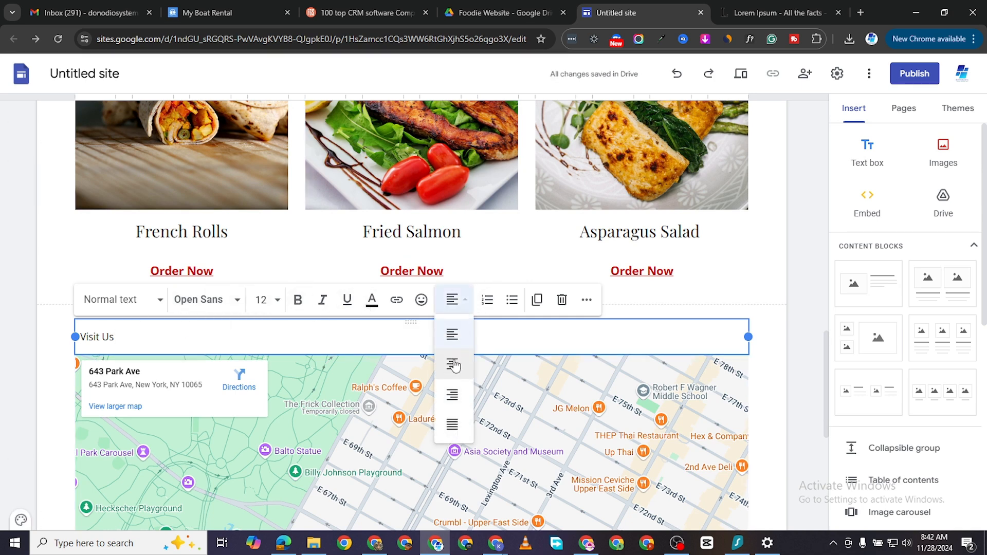
Center-align the "Visit Us" text above the map
left_click(452, 364)
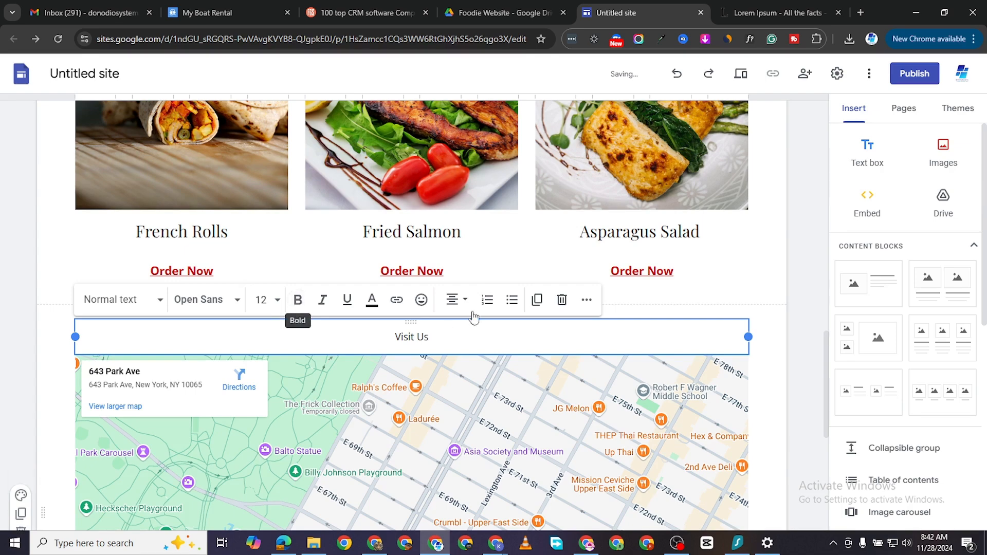
scroll(492, 330, "down", 7)
scroll(492, 331, "up", 6)
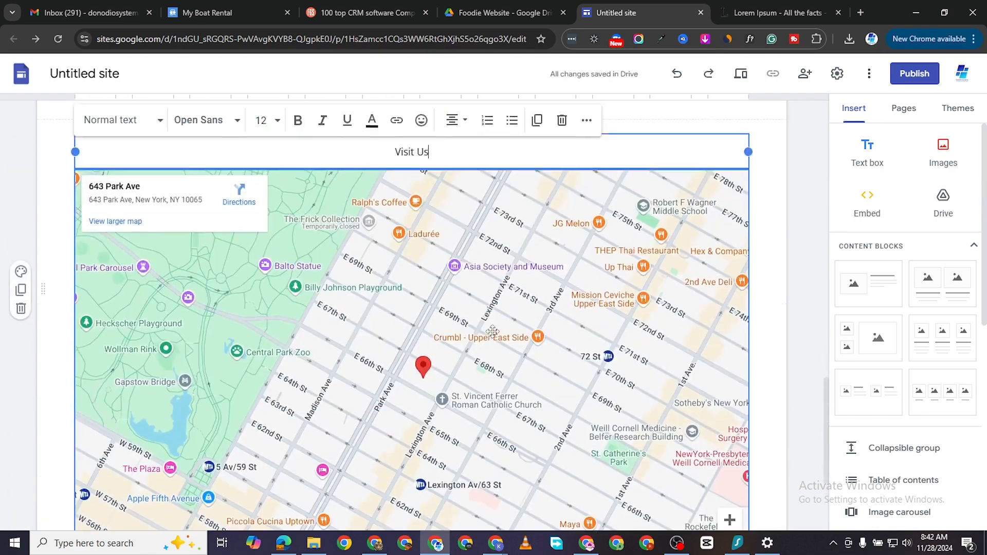
scroll(497, 379, "down", 1)
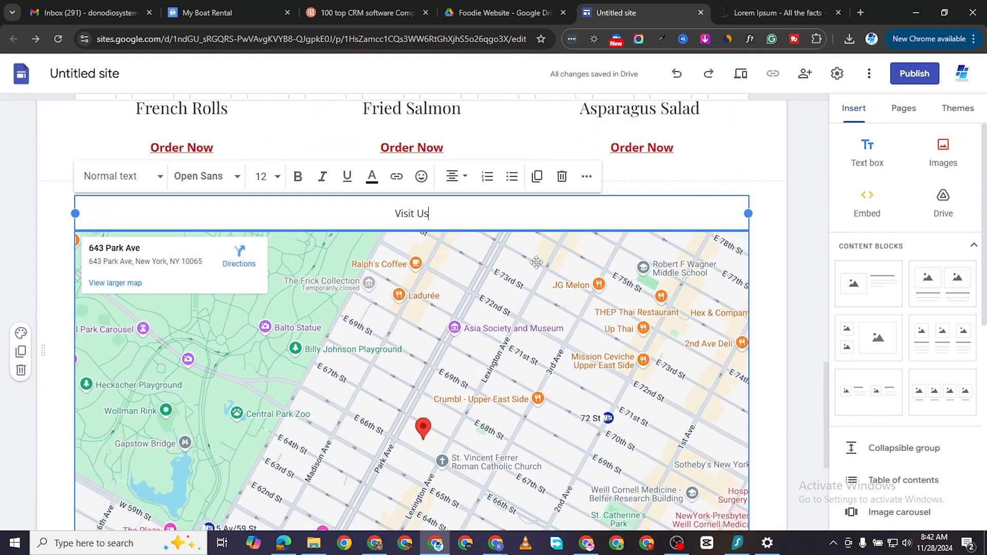
Delete the "Visit Us" text box and the 643 Park Ave map below it
left_click(562, 177)
scroll(459, 190, "up", 2)
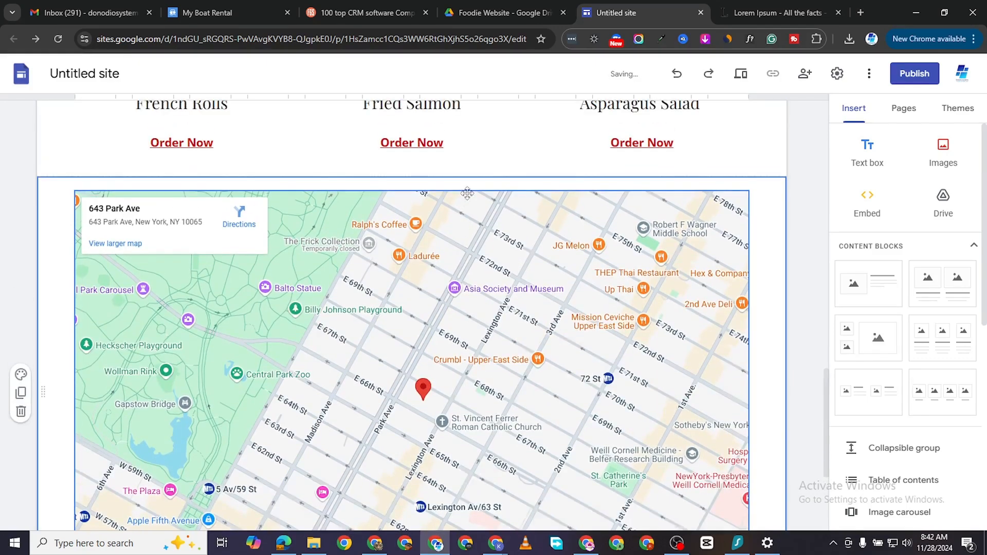
scroll(433, 277, "down", 3)
scroll(425, 281, "up", 2)
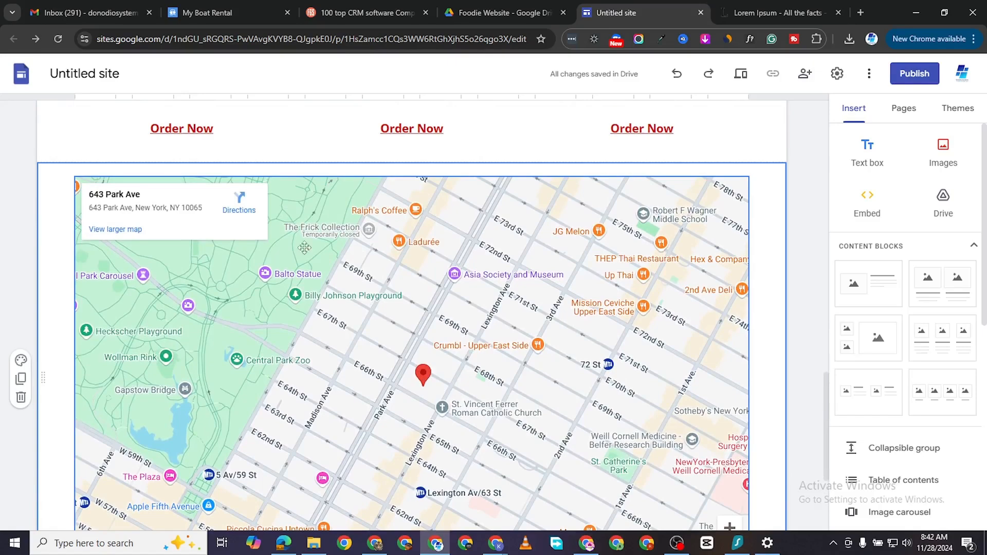
left_click(330, 260)
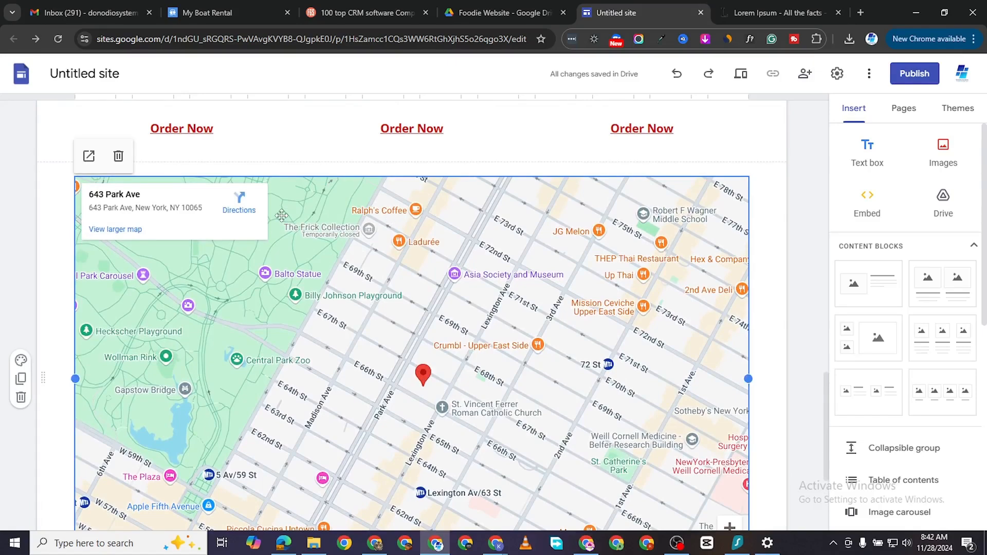
left_click(118, 156)
scroll(264, 192, "up", 2)
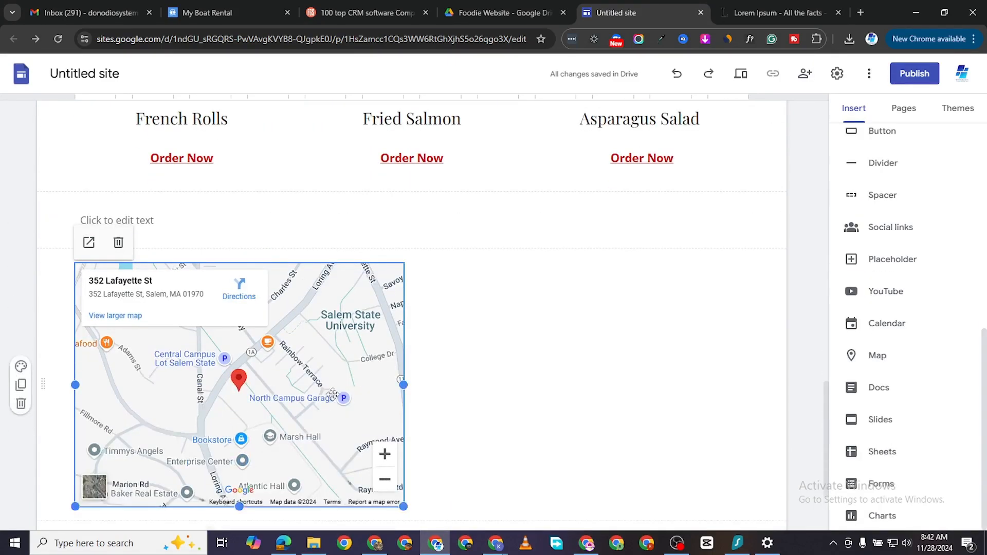
Enter "Visit Us" in the empty text box above the 352 Lafayette St map and center-align it
scroll(206, 200, "down", 2)
scroll(163, 206, "up", 1)
left_click(162, 192)
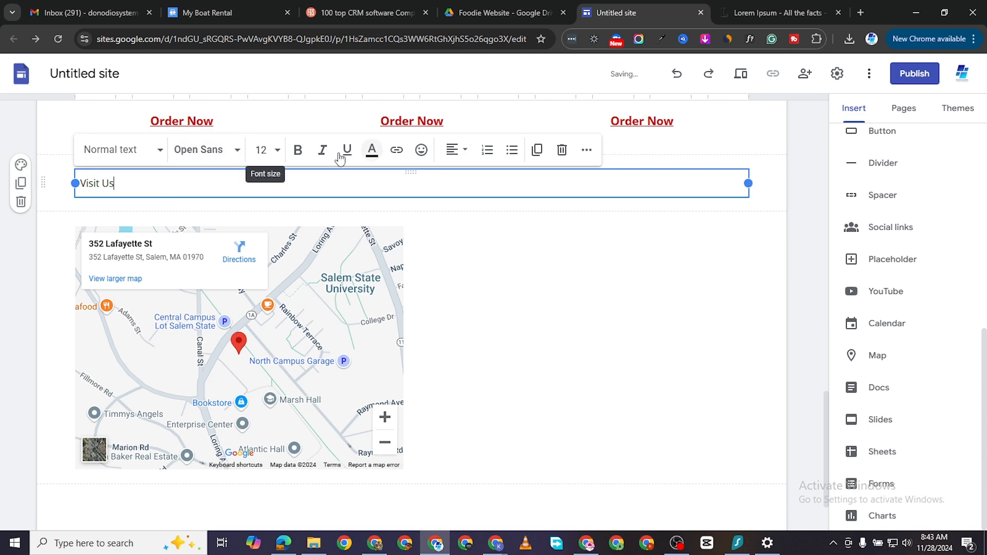
left_click(462, 152)
left_click(452, 215)
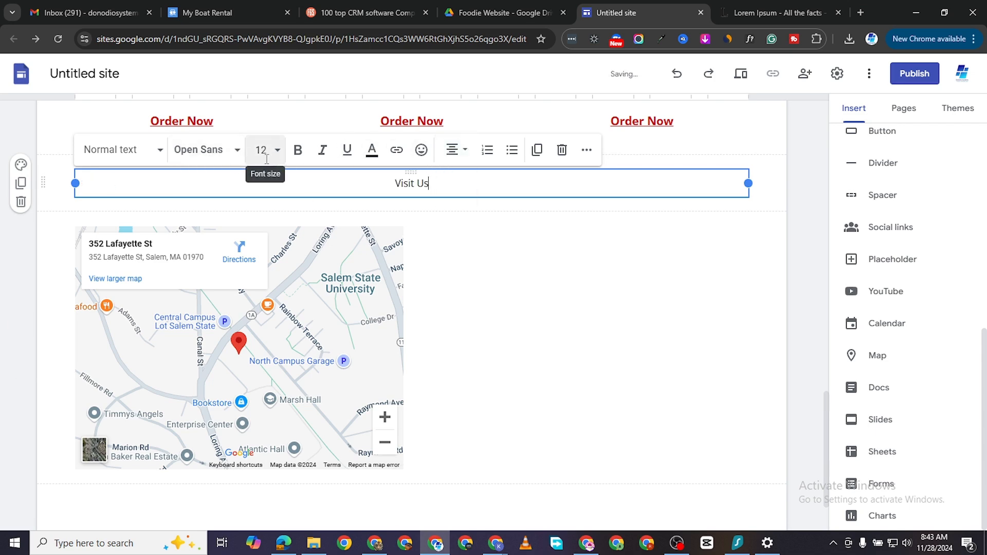
Check the "What We Offer" heading's font and try applying Playfair Display Semi Bold to the "Visit Us" text
scroll(448, 229, "up", 10)
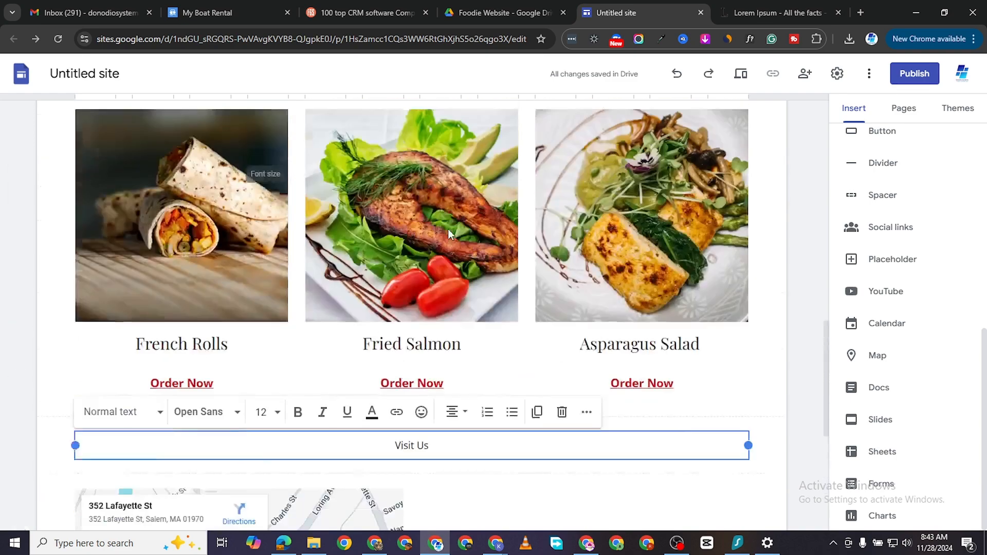
left_click(379, 211)
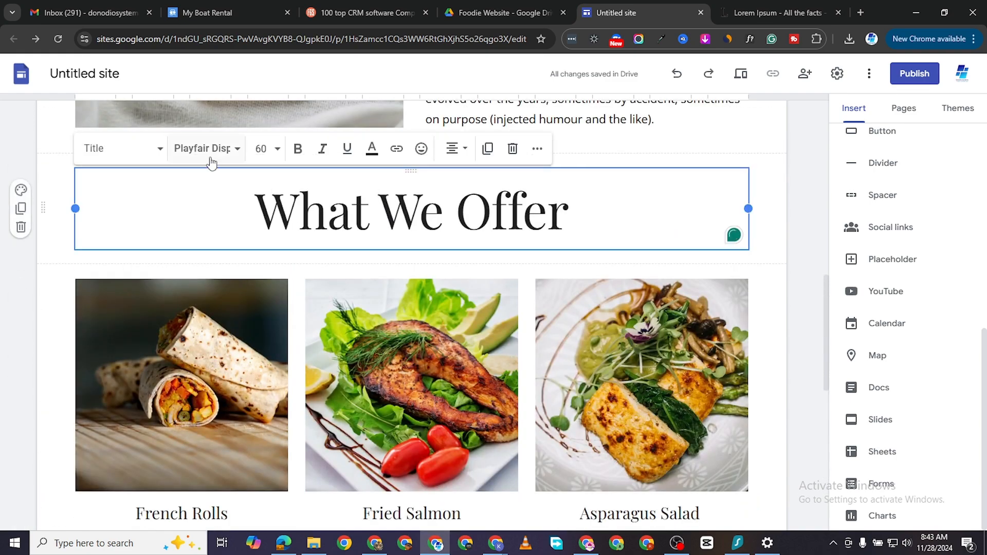
scroll(266, 267, "down", 7)
left_click(265, 258)
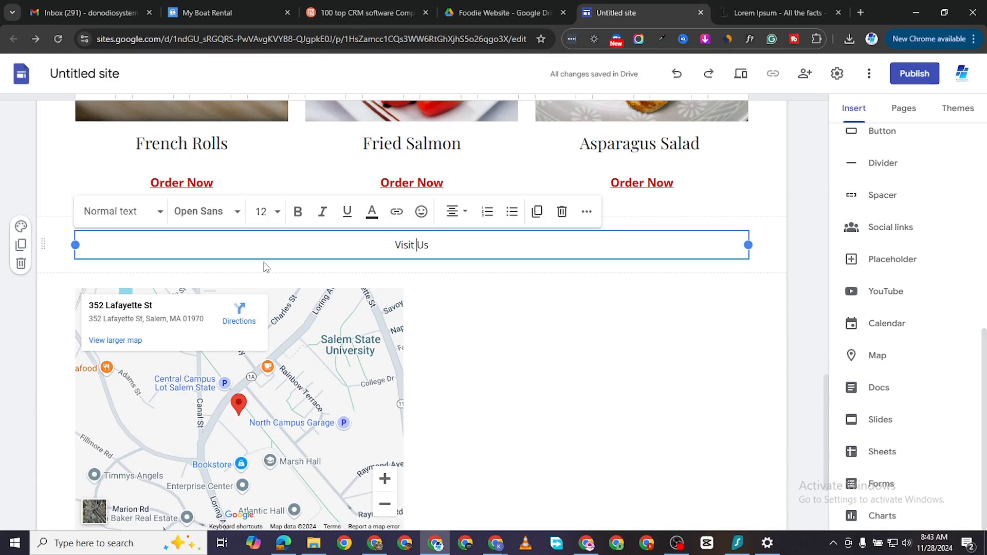
left_click(208, 221)
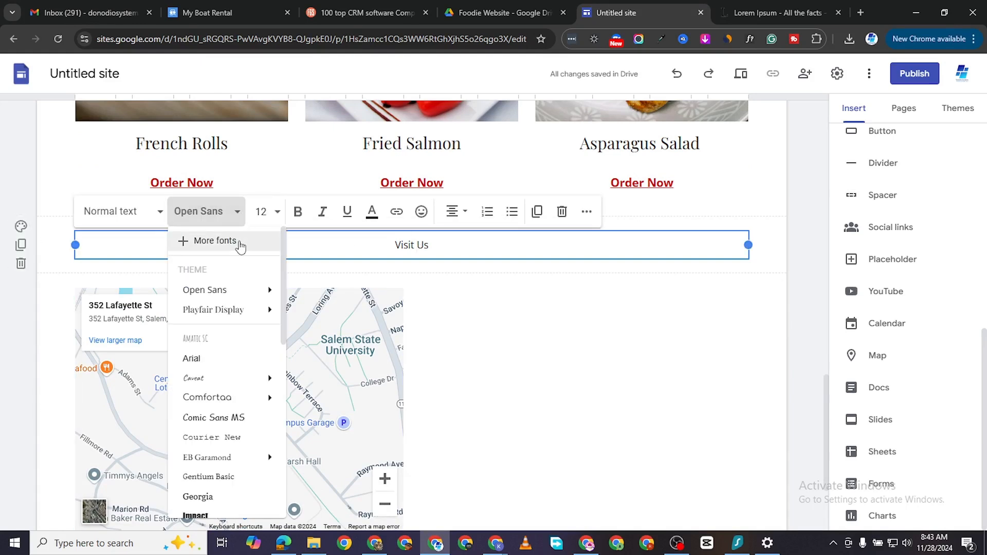
scroll(230, 358, "down", 1)
mouse_move(221, 257)
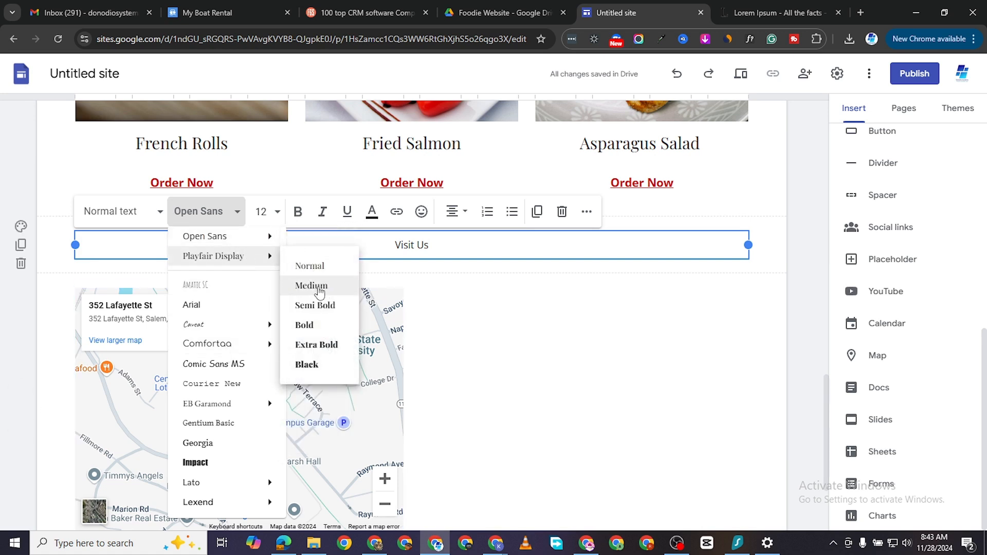
left_click(315, 305)
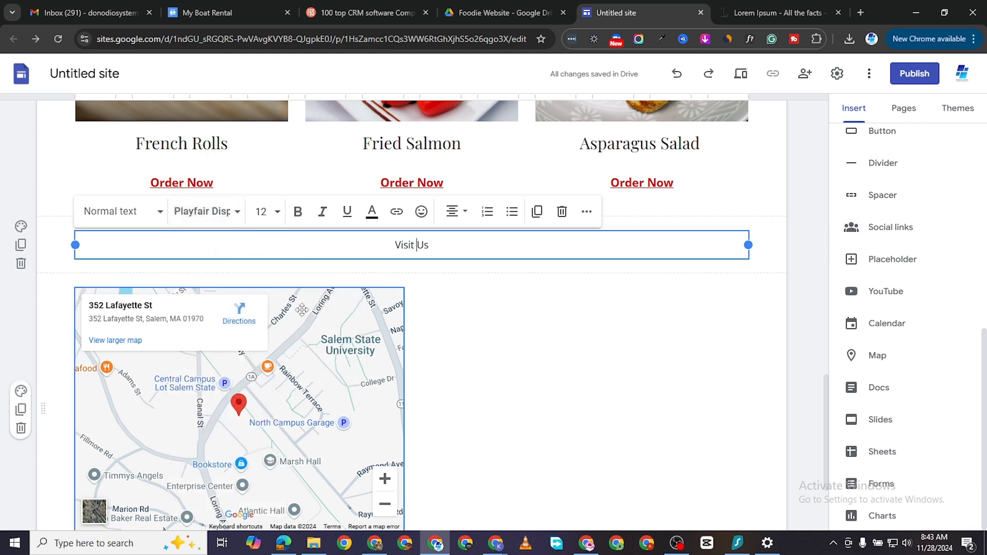
Set the font of the whole "Visit Us" text to Playfair Display Semi Bold
triple_click(405, 246)
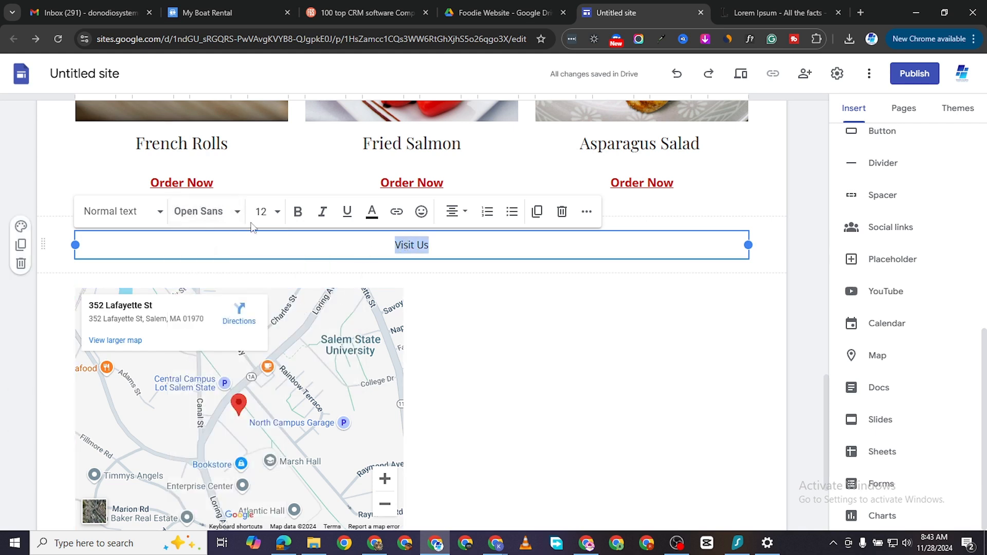
left_click(210, 212)
mouse_move(259, 280)
mouse_move(264, 309)
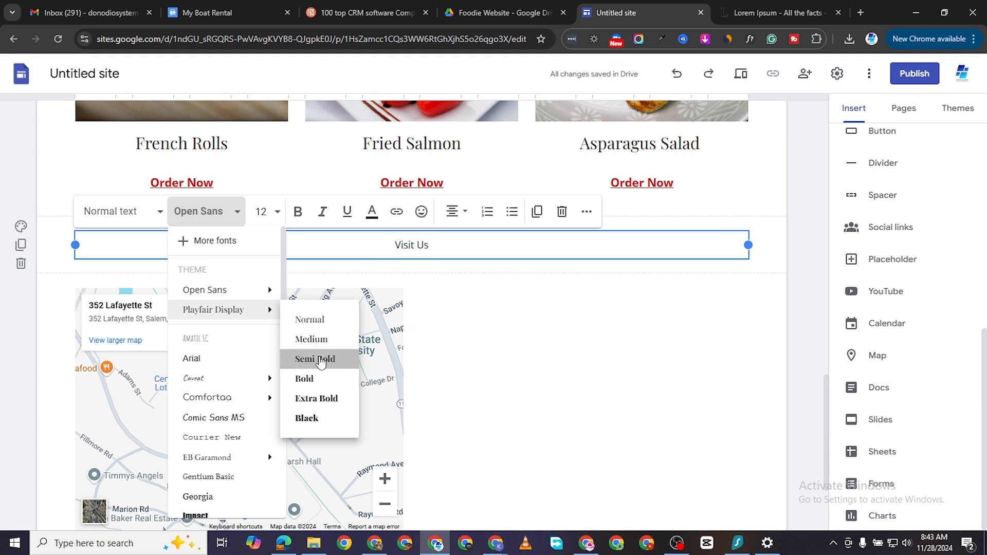
left_click(325, 362)
Set the "Visit Us" heading's font size to 60
left_click(274, 217)
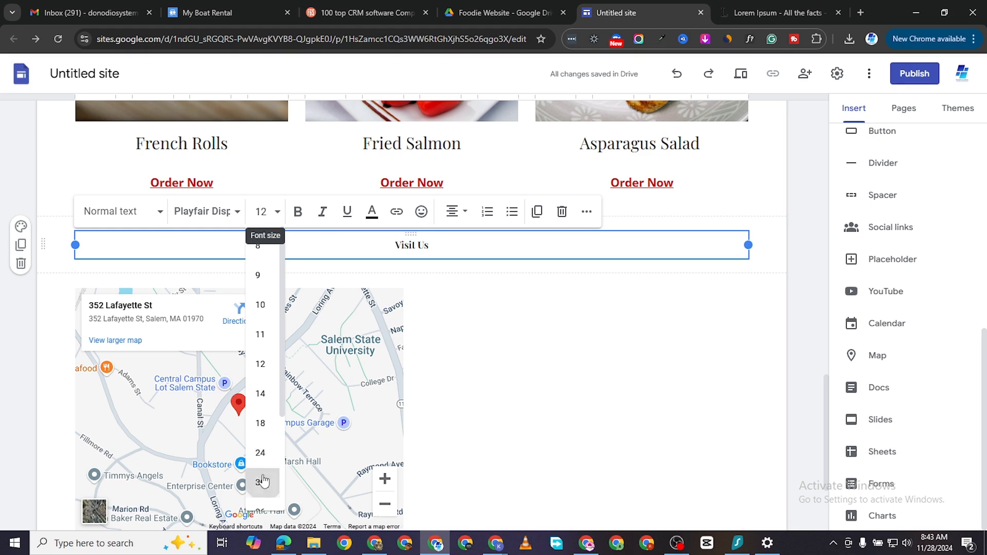
left_click(260, 482)
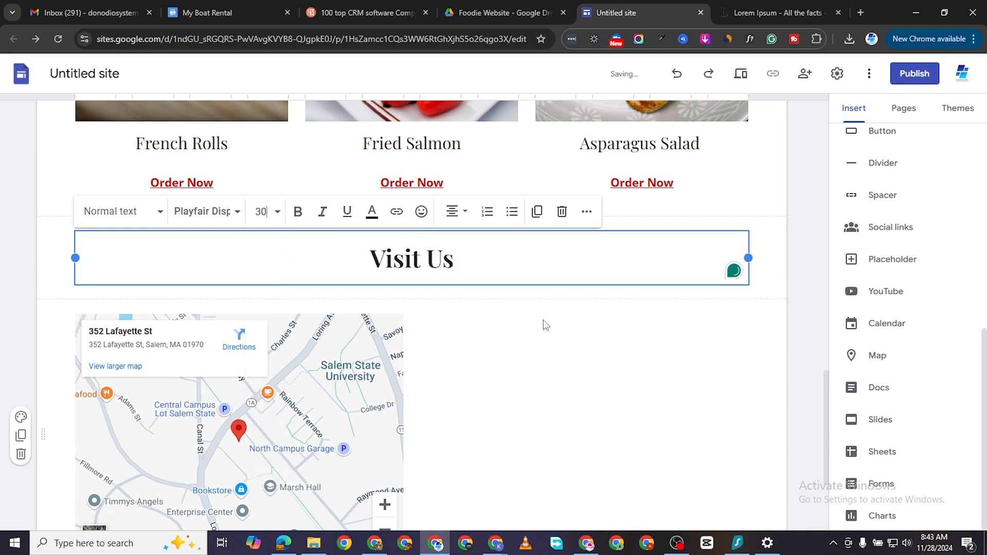
left_click(260, 211)
scroll(264, 438, "down", 2)
left_click(260, 432)
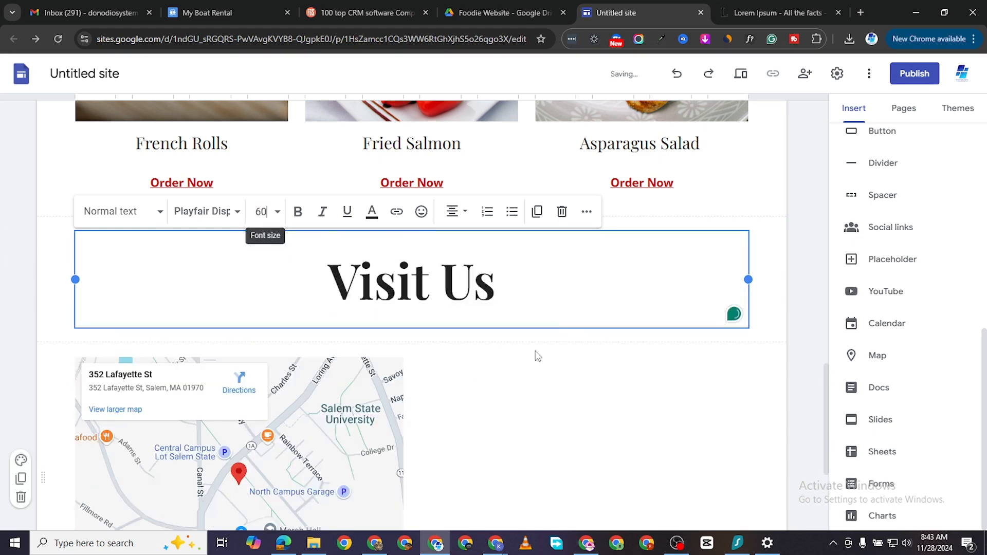
Enlarge the 352 Lafayette St map to span the full content width below the "Visit Us" heading
scroll(346, 382, "down", 2)
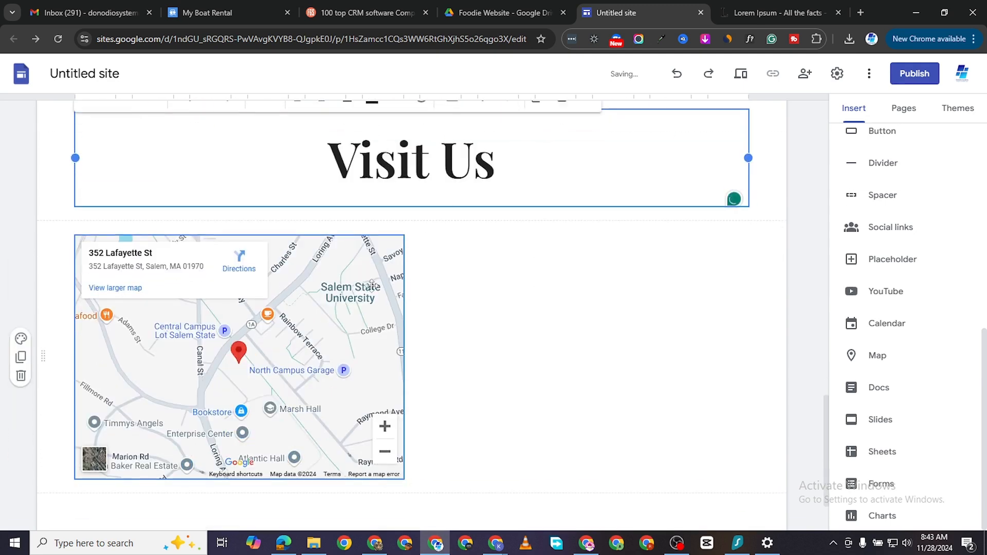
left_click(363, 288)
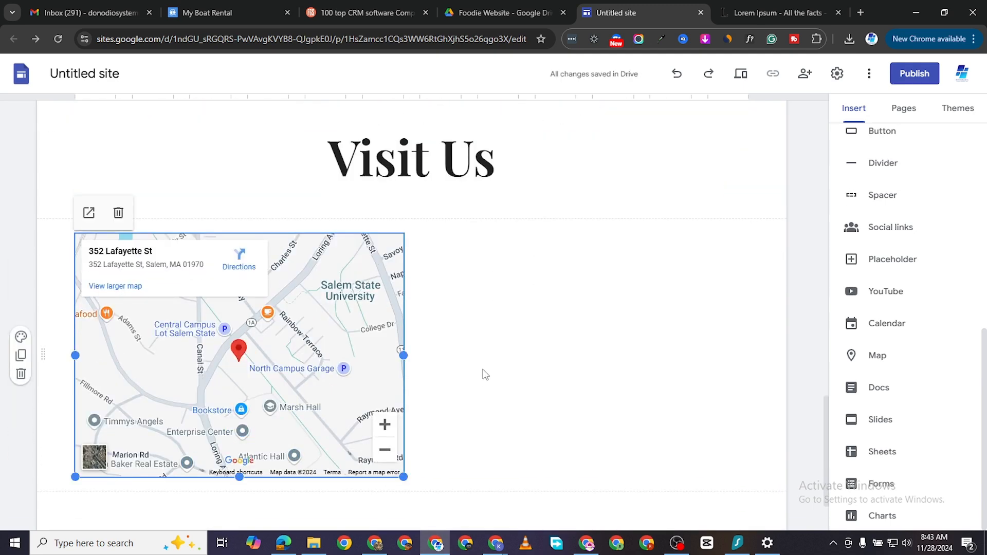
left_click_drag(403, 477, 745, 501)
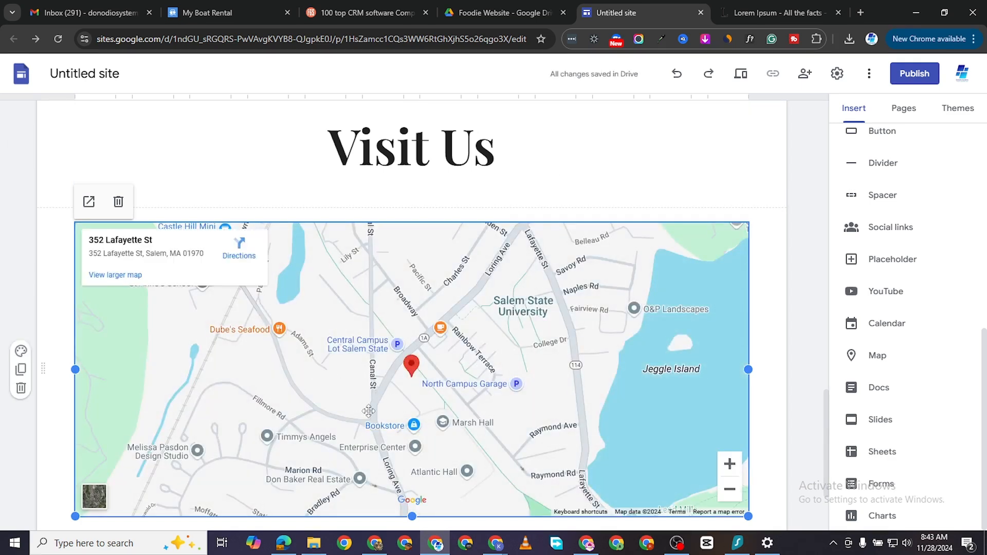
Move the map into the same section as the "Visit Us" heading, directly beneath it
left_click_drag(370, 413, 313, 199)
scroll(436, 321, "up", 4)
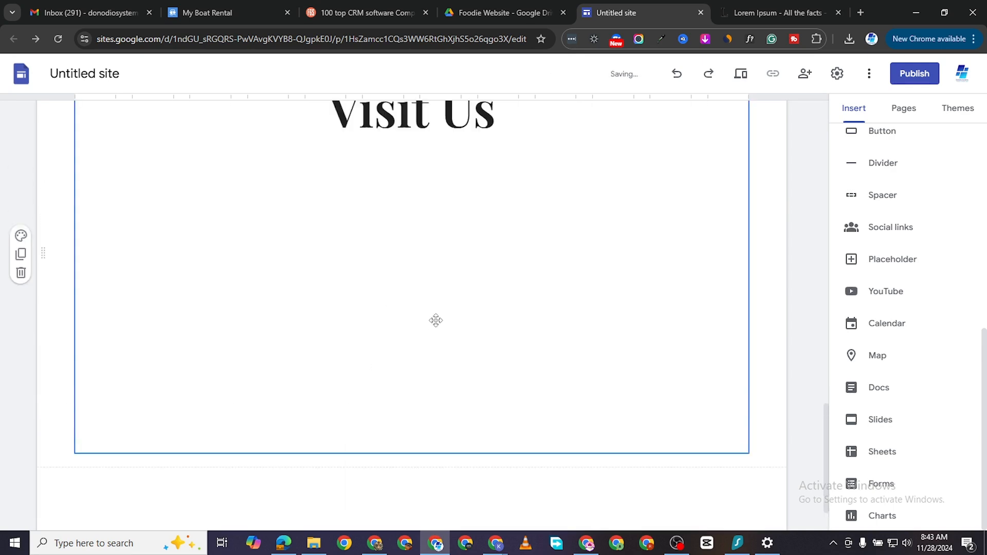
scroll(463, 290, "down", 1)
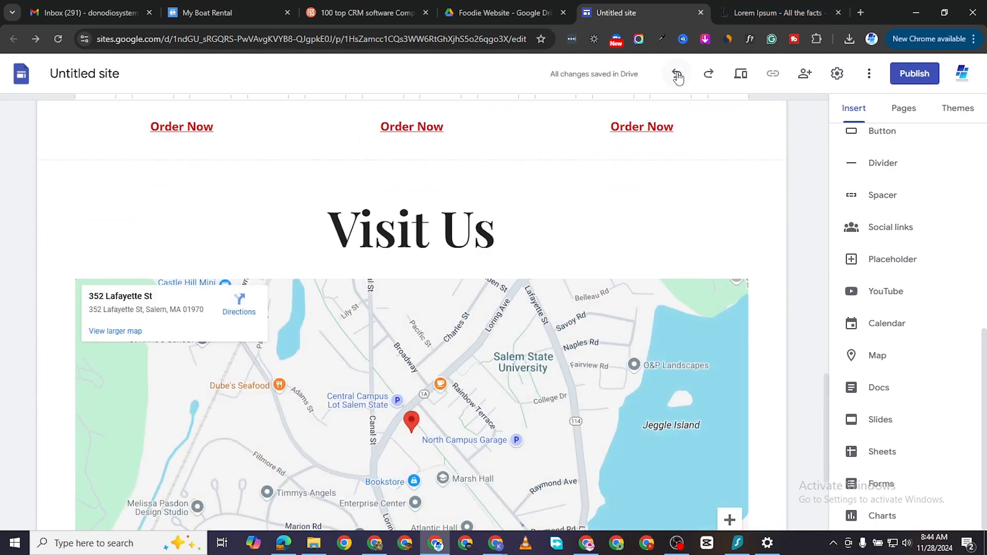
left_click(677, 75)
left_click(707, 76)
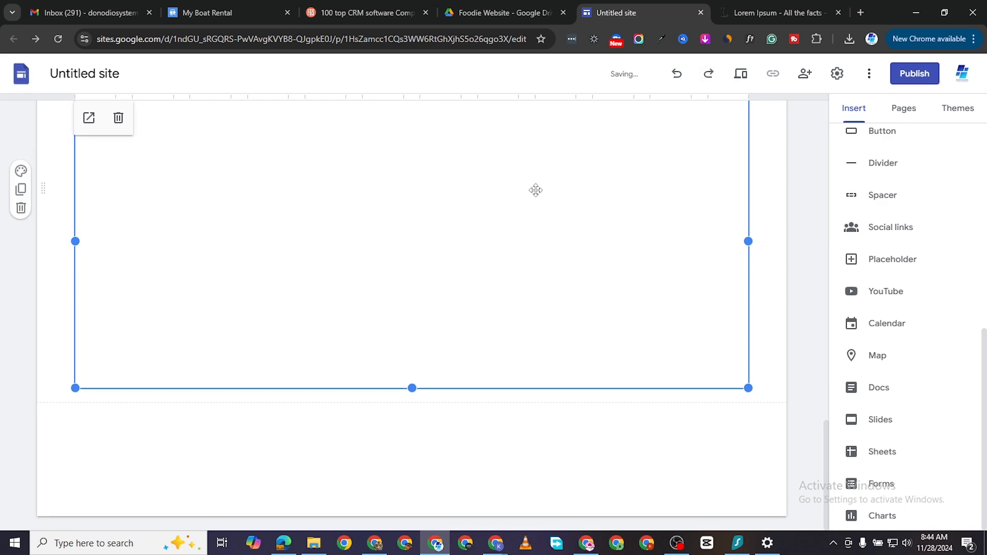
Review the home page layout from the map section up to the "Foodie Corner" header
scroll(551, 293, "up", 5)
scroll(441, 321, "down", 2)
scroll(442, 319, "down", 3)
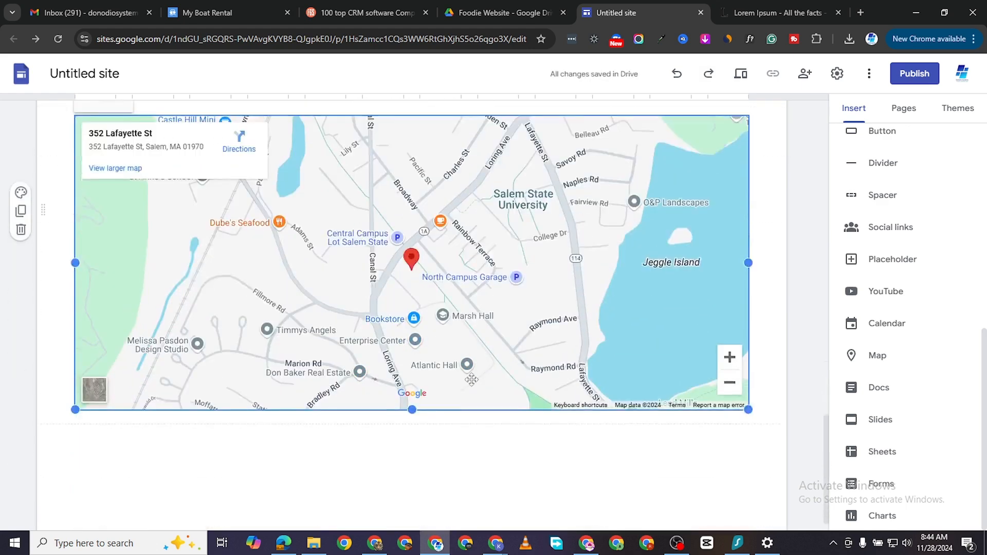
scroll(533, 418, "up", 15)
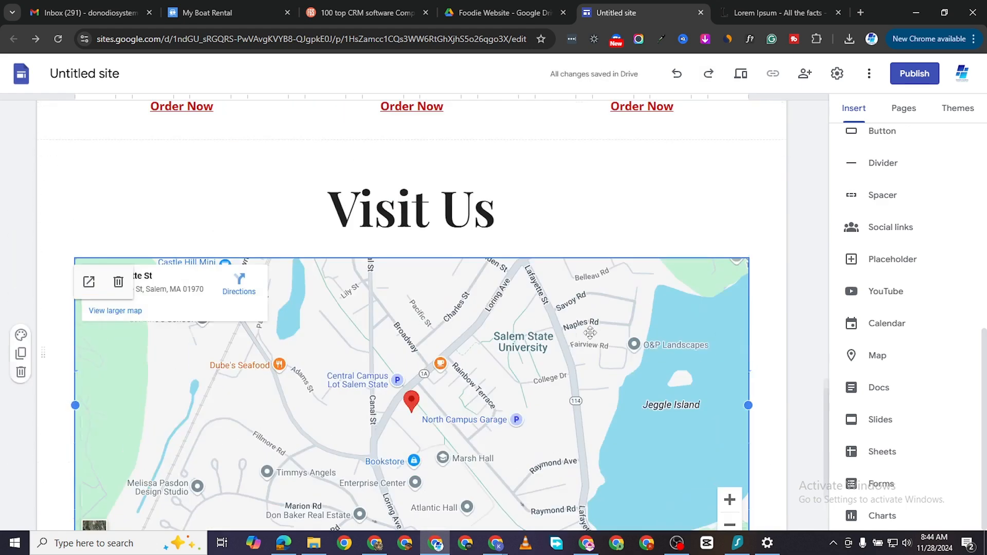
scroll(602, 338, "up", 5)
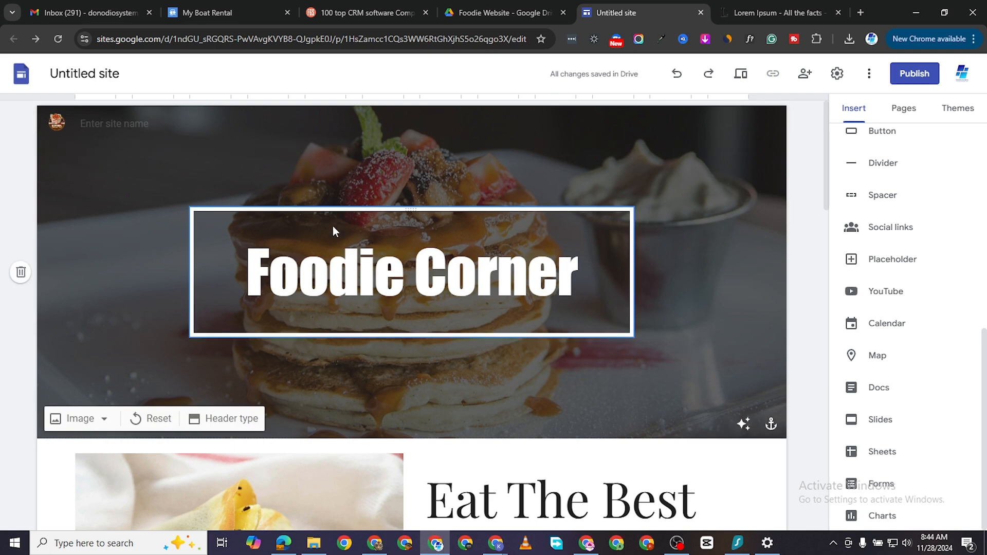
scroll(805, 385, "down", 1)
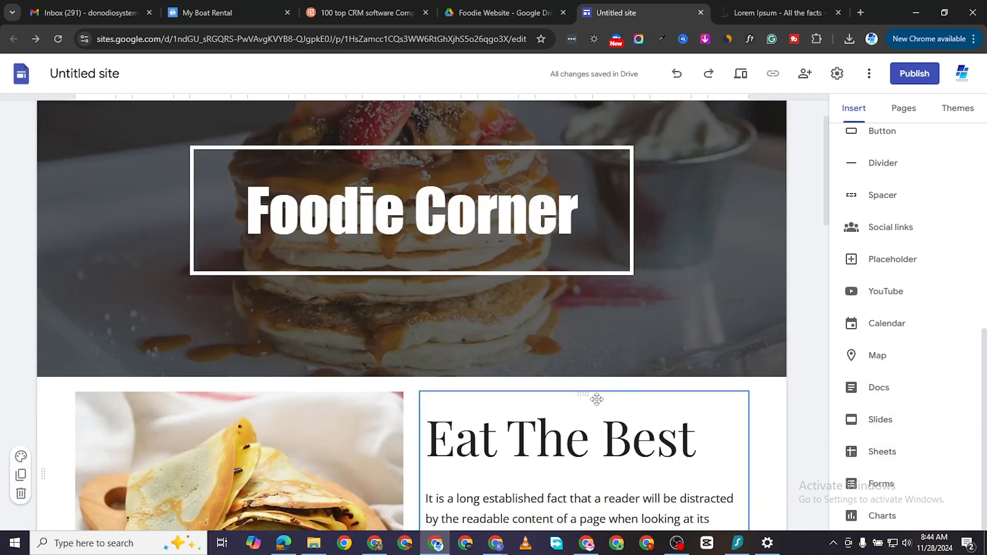
scroll(807, 303, "up", 1)
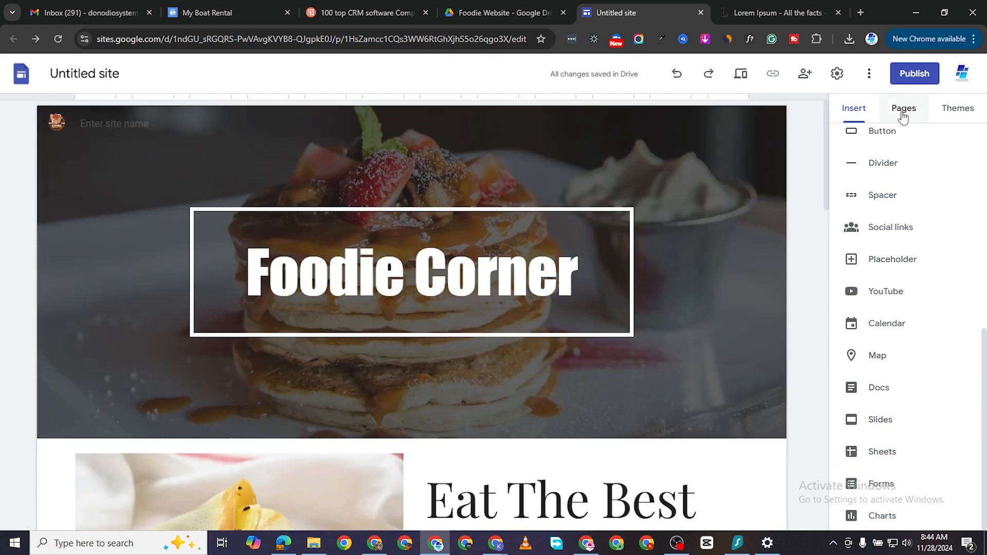
scroll(903, 129, "up", 5)
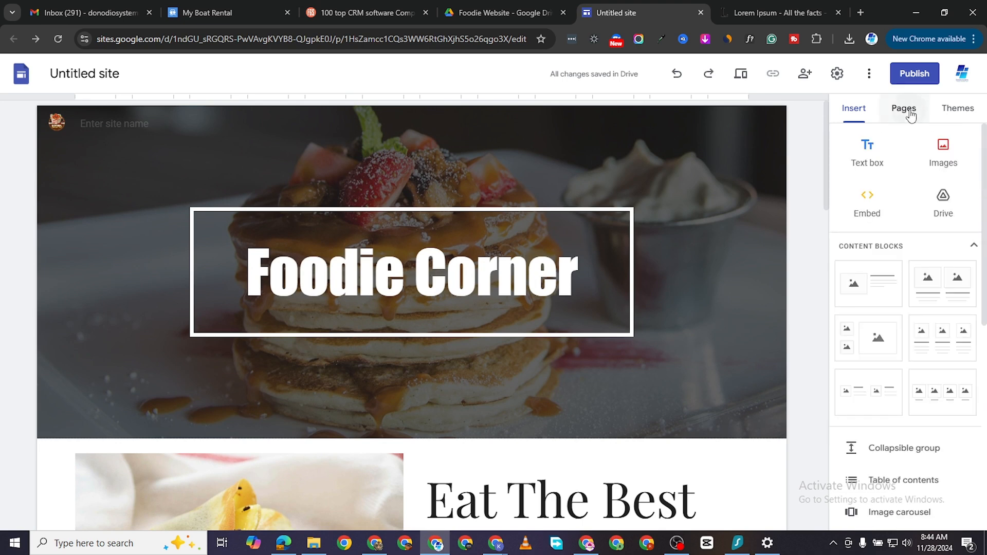
Add a new page named "Gallery" to the site
left_click(910, 116)
mouse_move(908, 488)
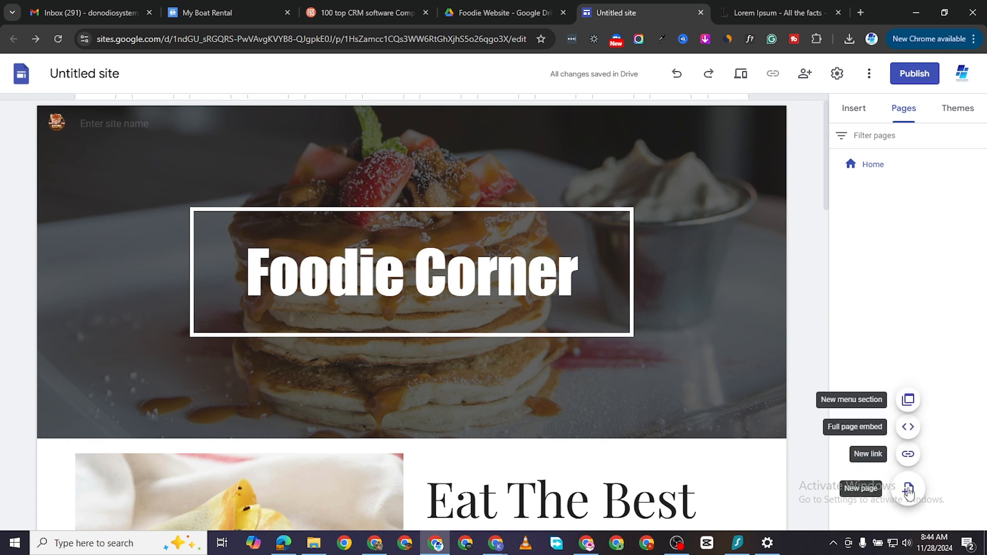
left_click(908, 489)
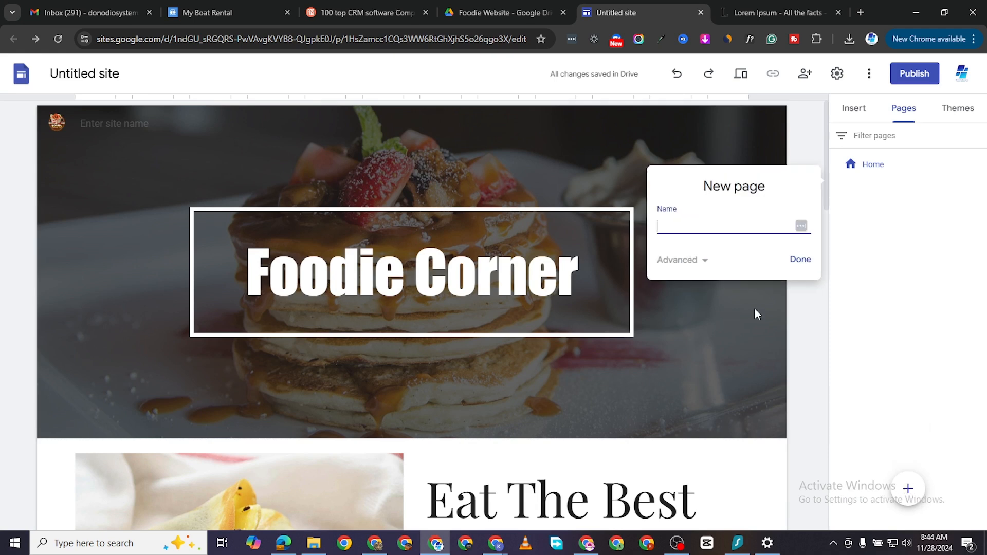
type("04")
key("BackSpace")
key("BackSpace")
type("Gallery")
left_click(798, 262)
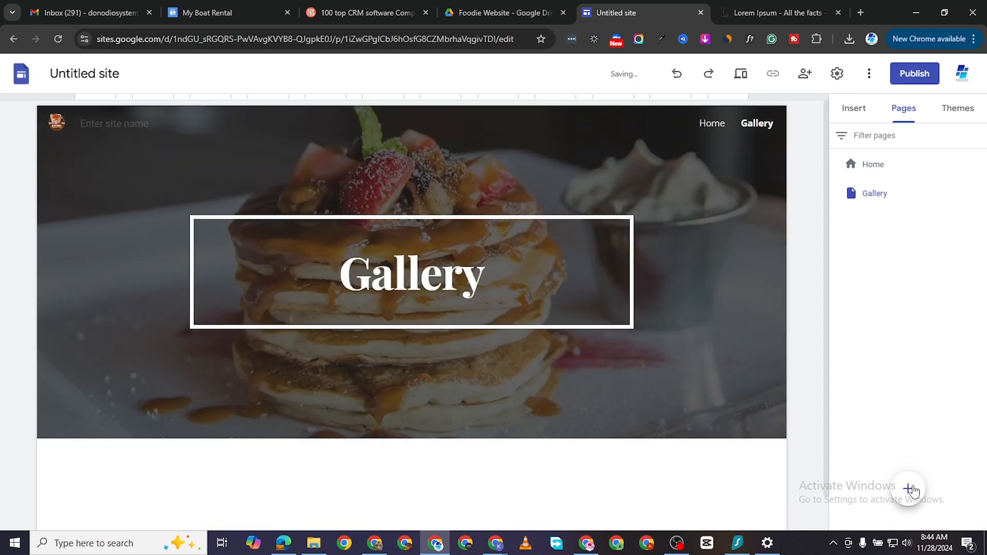
Add a new page named "Contact" to the site
mouse_move(908, 490)
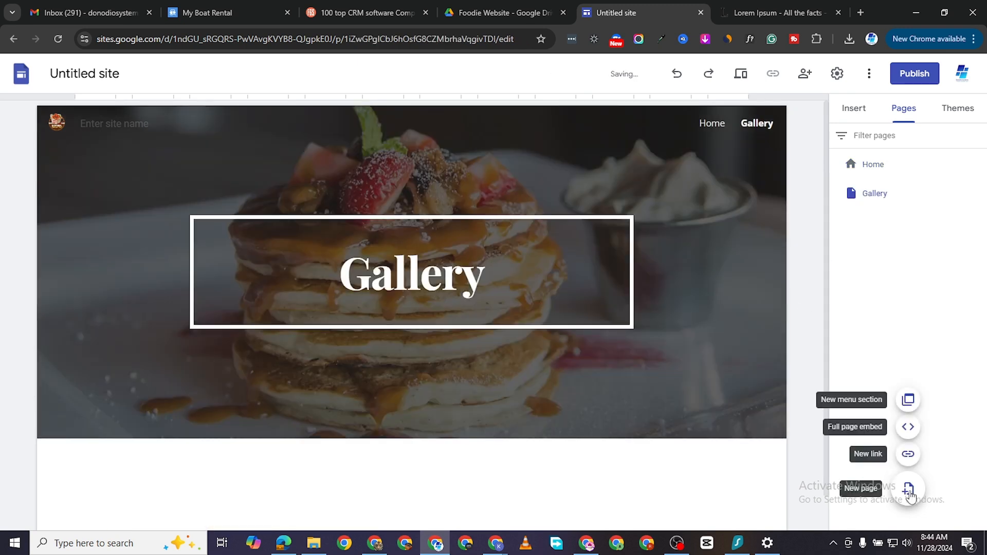
left_click(909, 489)
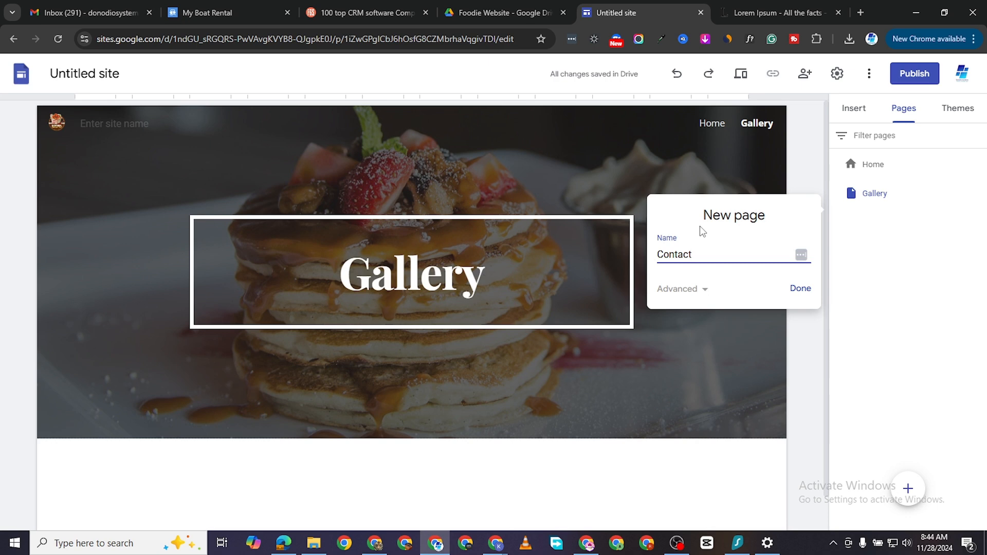
key("Return")
Replace the Contact page's header background with the burger and fries image
scroll(699, 227, "down", 1)
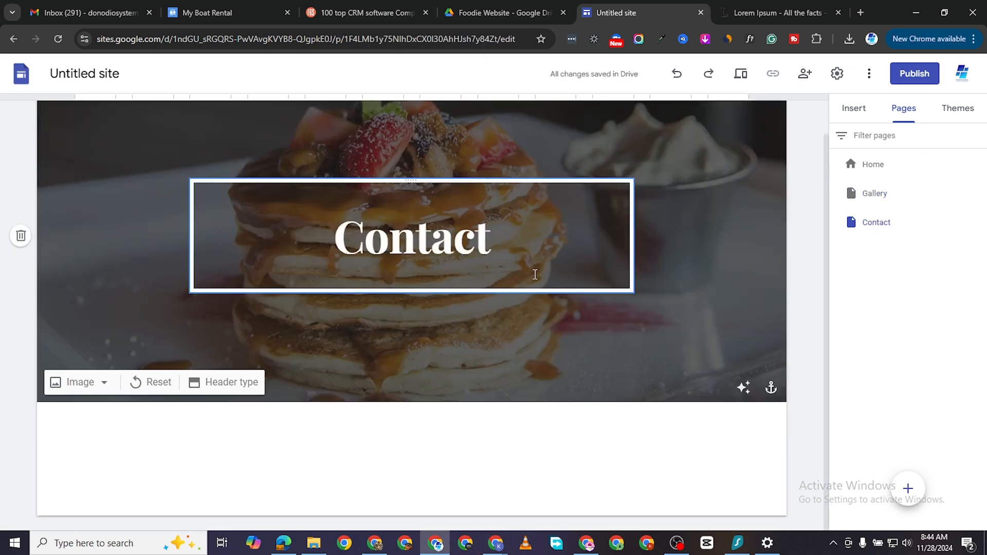
left_click(859, 118)
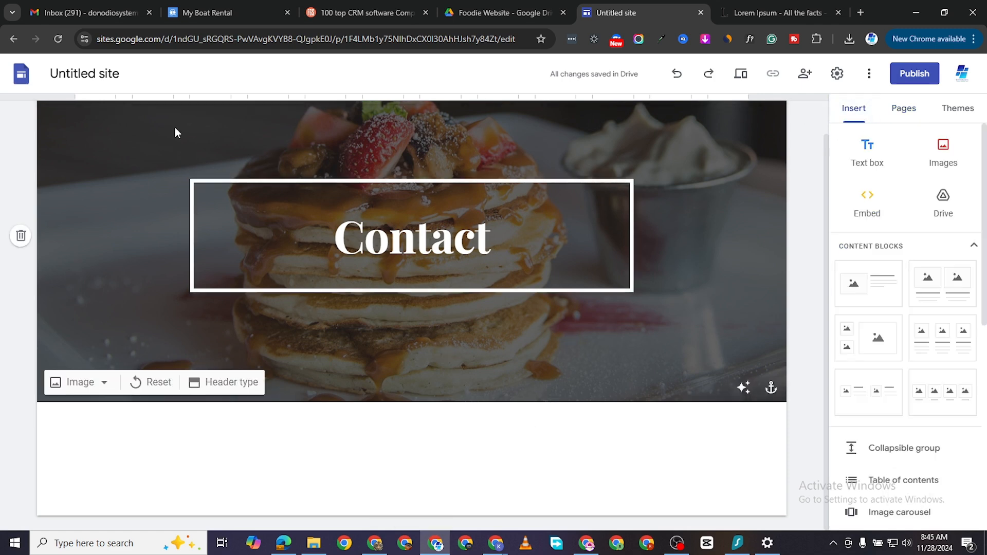
left_click(130, 145)
left_click(97, 388)
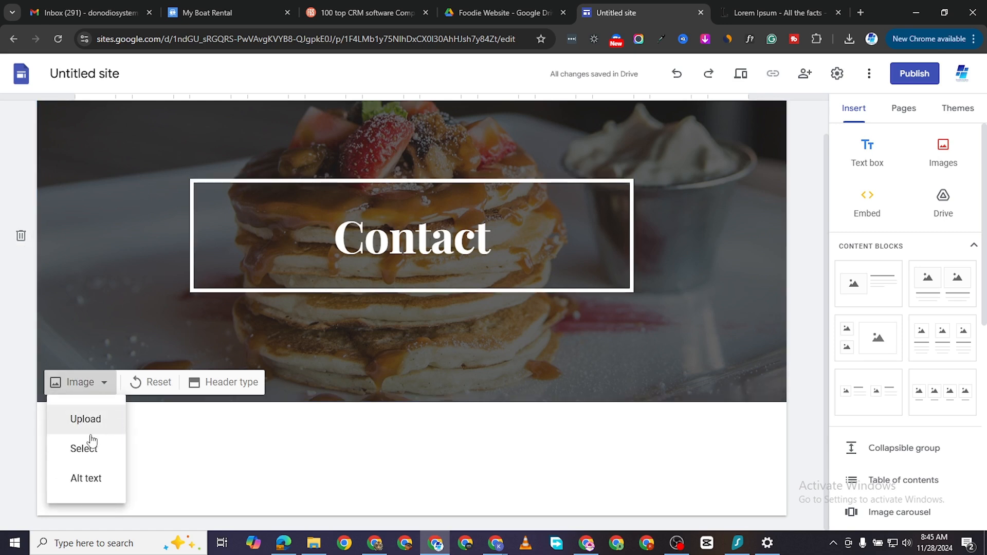
left_click(84, 448)
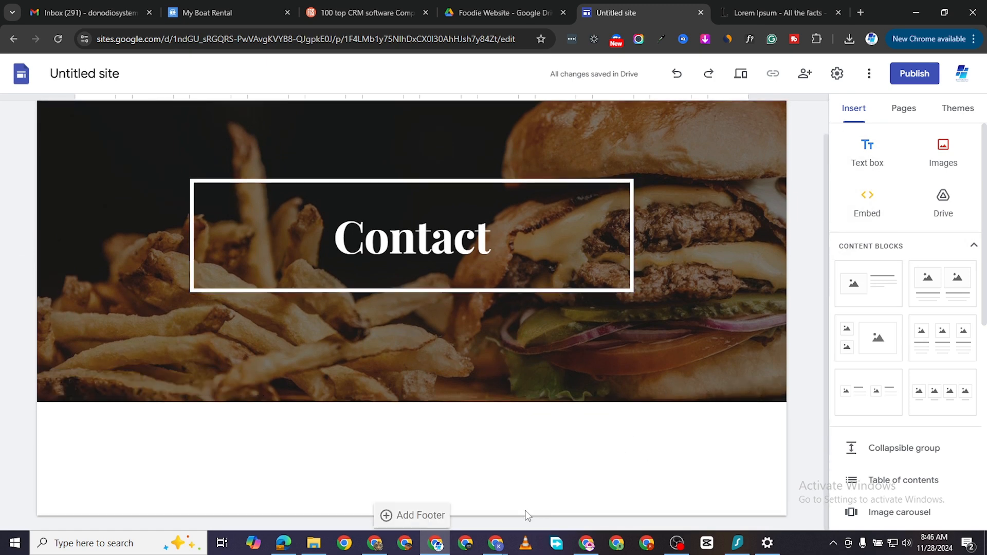
Insert the Food Ordering Form from Google Forms below the Contact header
scroll(879, 473, "down", 6)
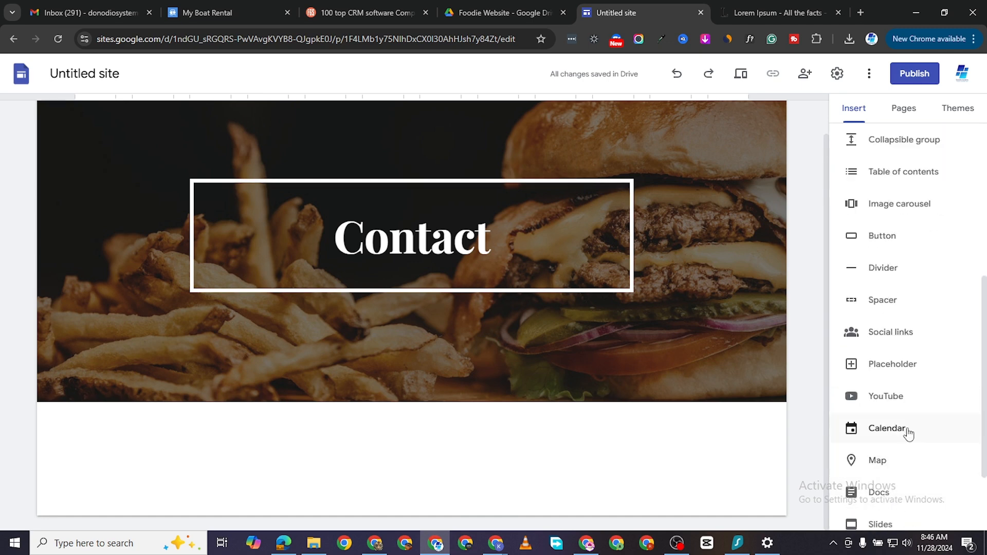
scroll(832, 460, "down", 2)
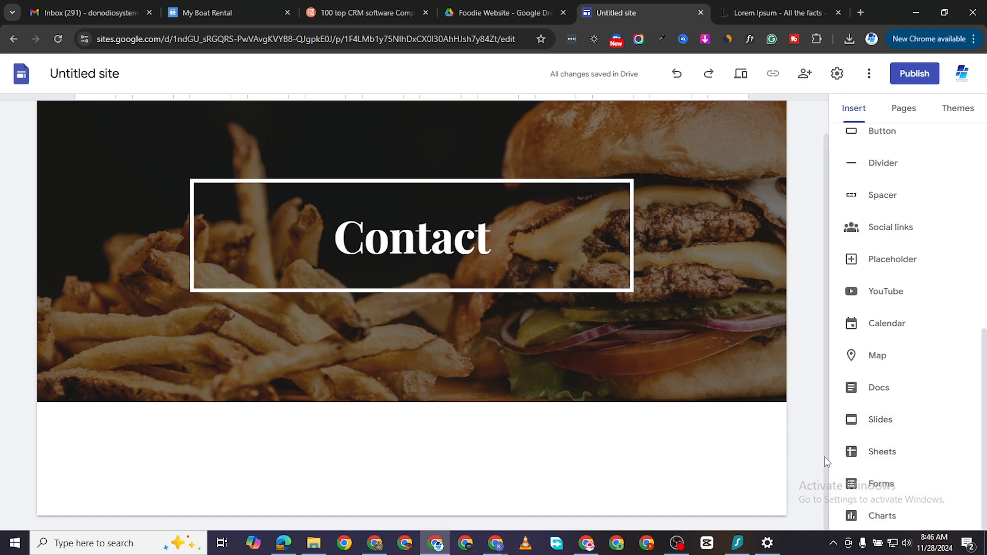
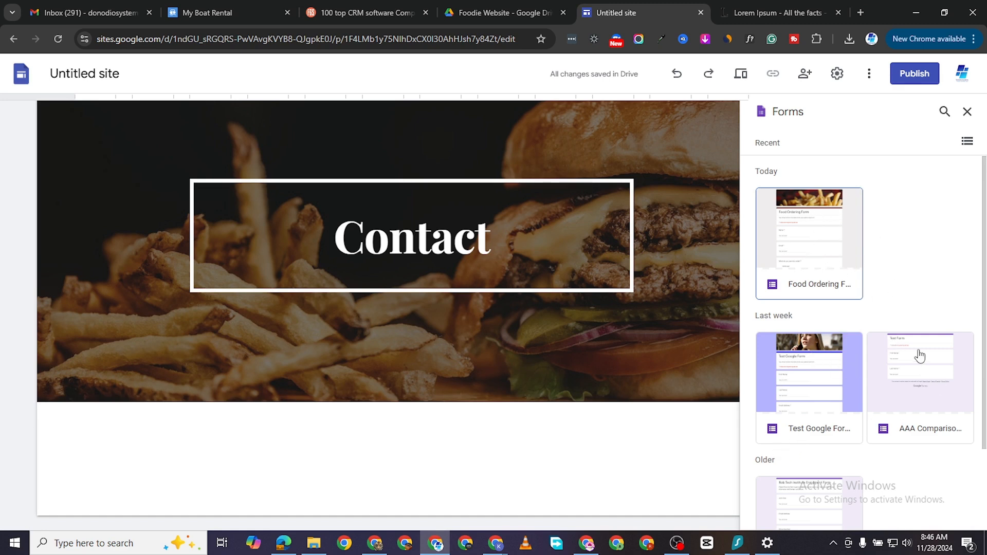
left_click(839, 234)
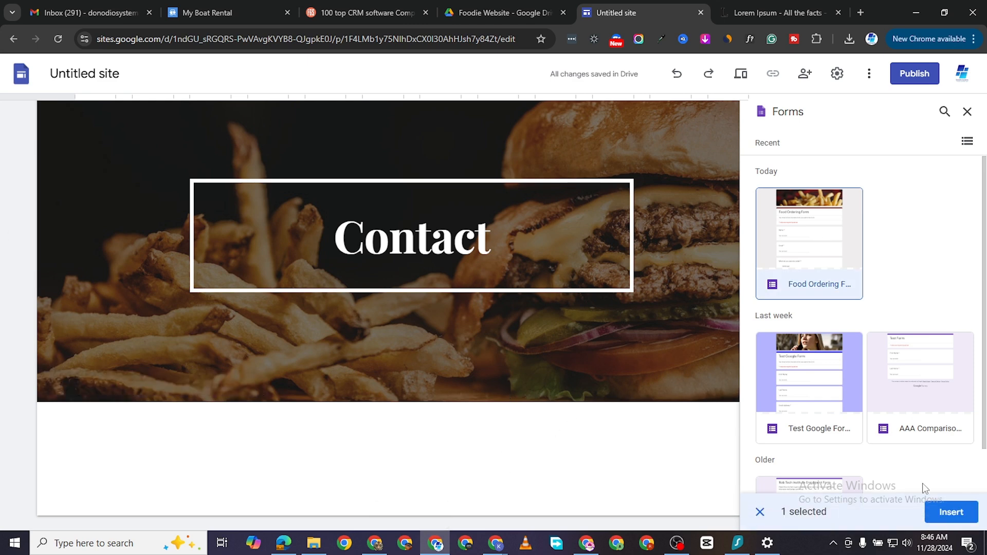
left_click(952, 513)
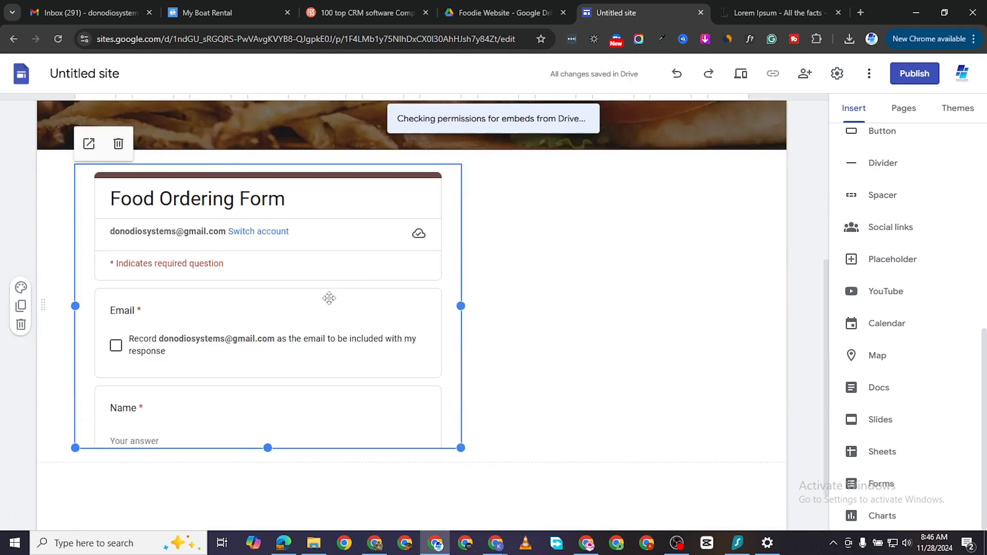
Move the embedded form toward the middle of the page and lengthen it until the Submit button and footer fit
left_click_drag(271, 447, 268, 549)
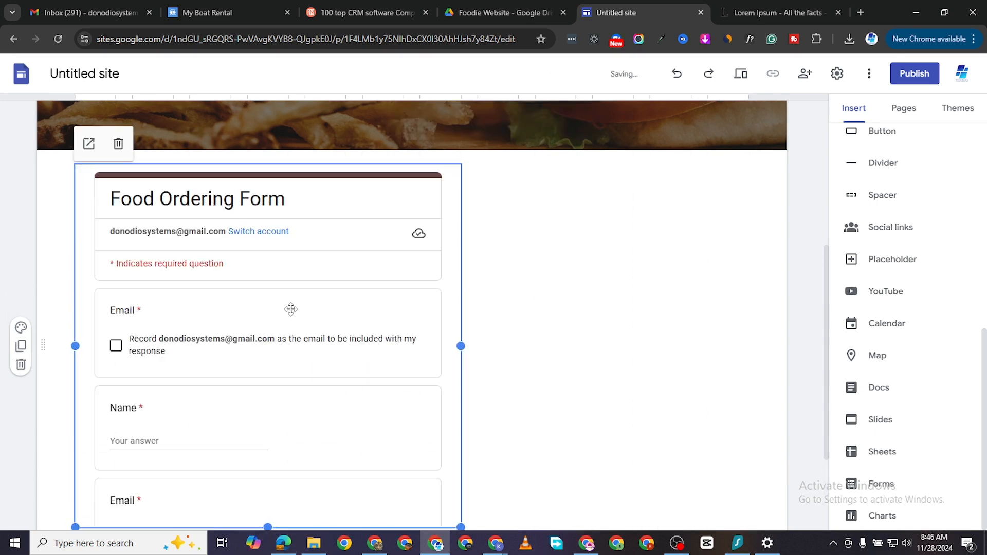
left_click_drag(291, 309, 391, 309)
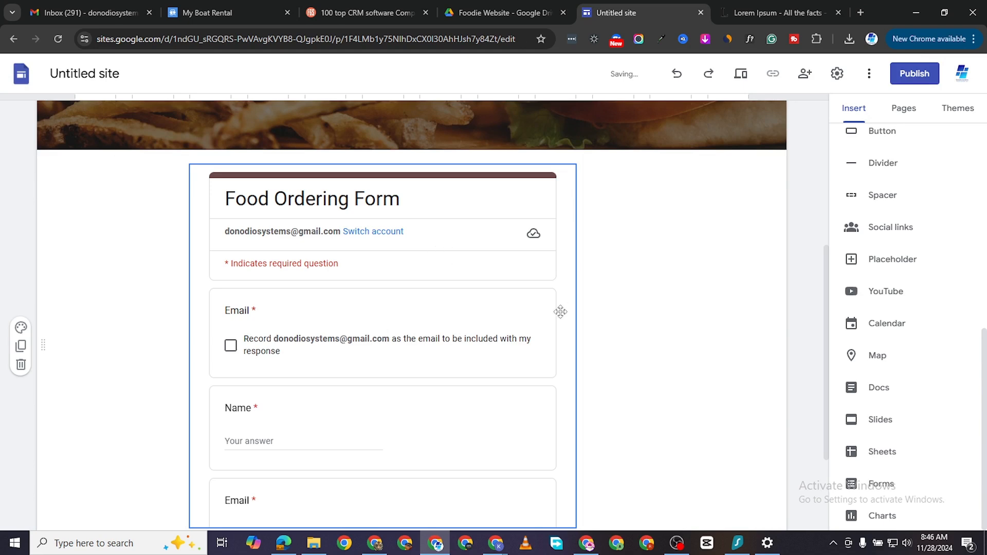
scroll(560, 312, "down", 3)
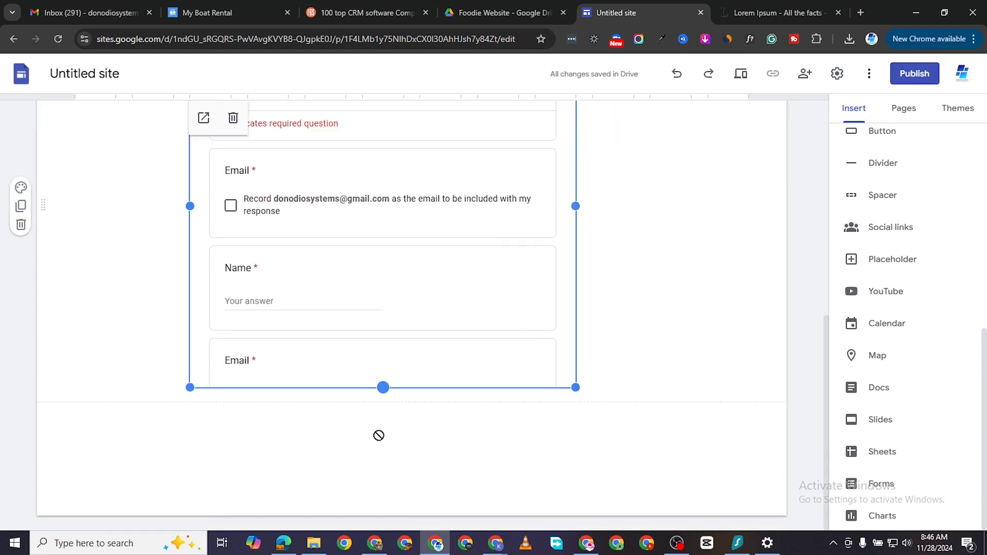
left_click_drag(379, 435, 377, 528)
left_click_drag(383, 388, 380, 437)
left_click_drag(382, 388, 379, 465)
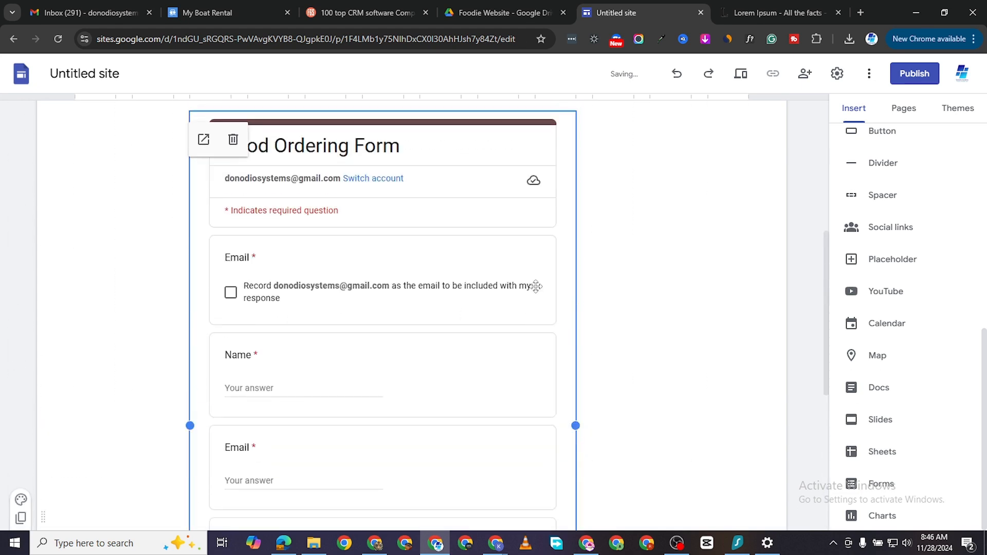
scroll(532, 285, "up", 2)
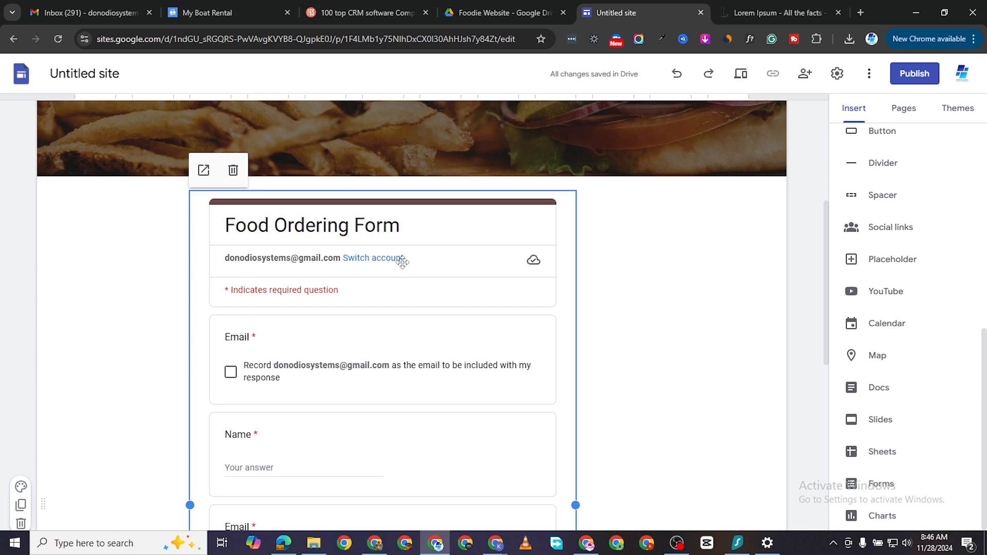
scroll(380, 272, "down", 8)
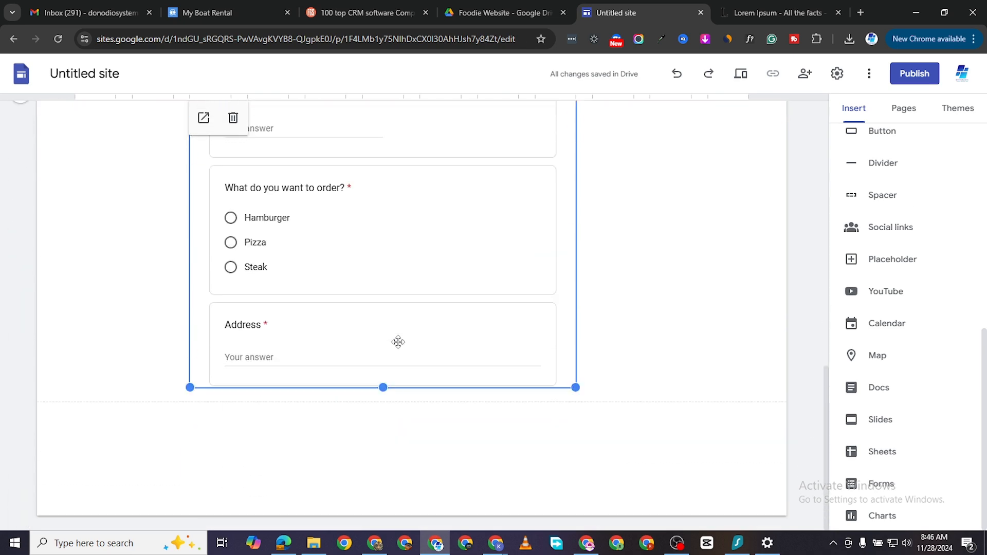
left_click_drag(389, 385, 396, 407)
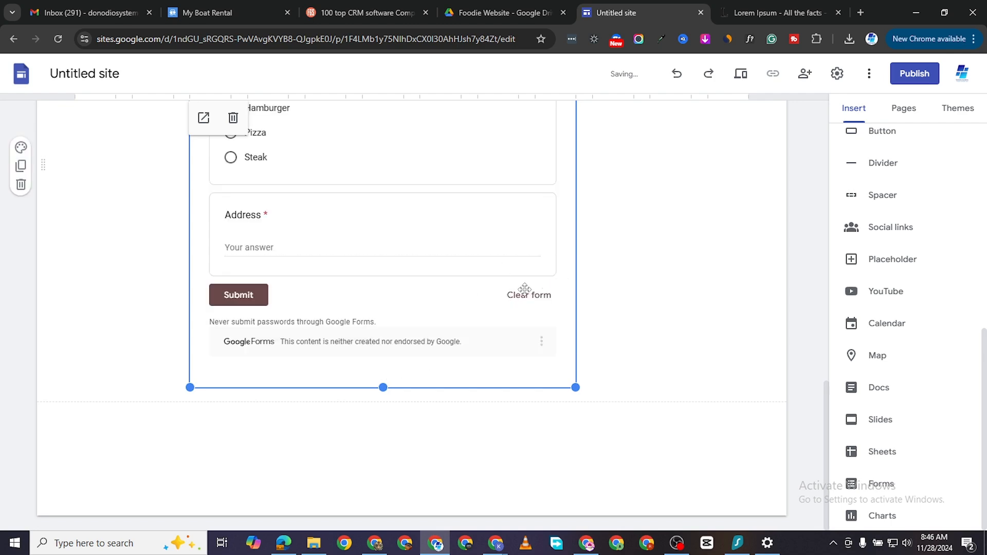
Widen the embedded Food Ordering Form to match the width of the Contact title frame
scroll(495, 284, "up", 10)
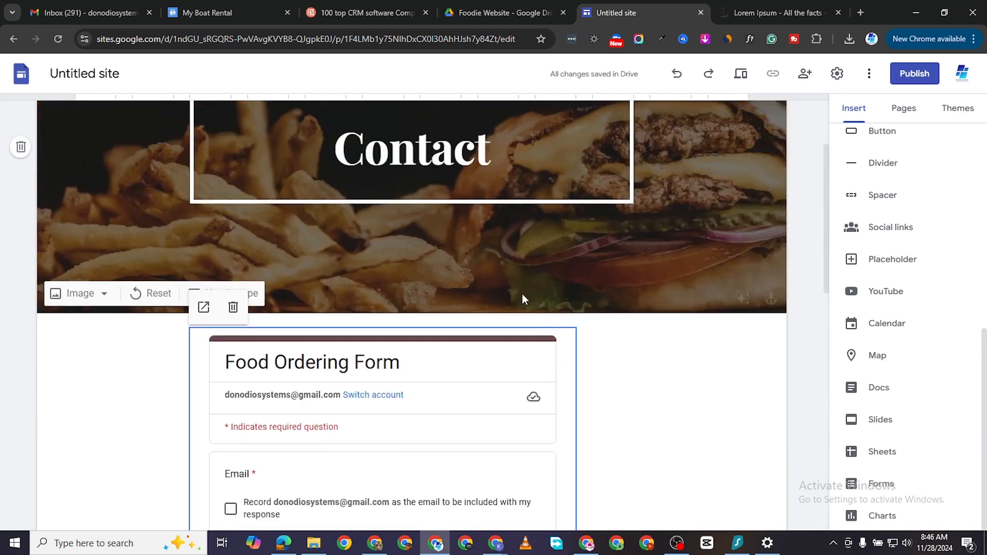
scroll(524, 374, "down", 1)
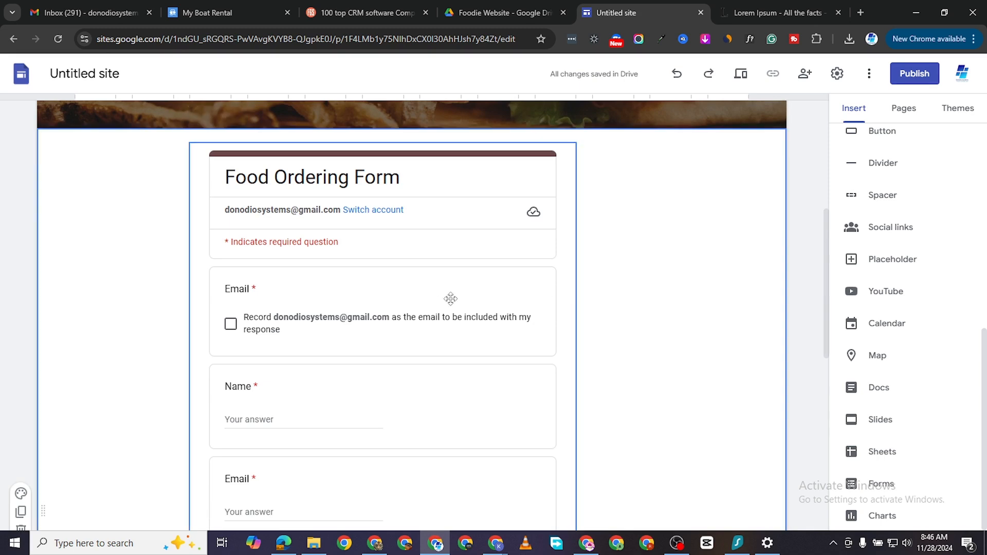
mouse_move(435, 287)
left_mouse_down()
mouse_move(445, 288)
mouse_move(408, 286)
mouse_move(430, 293)
left_mouse_up()
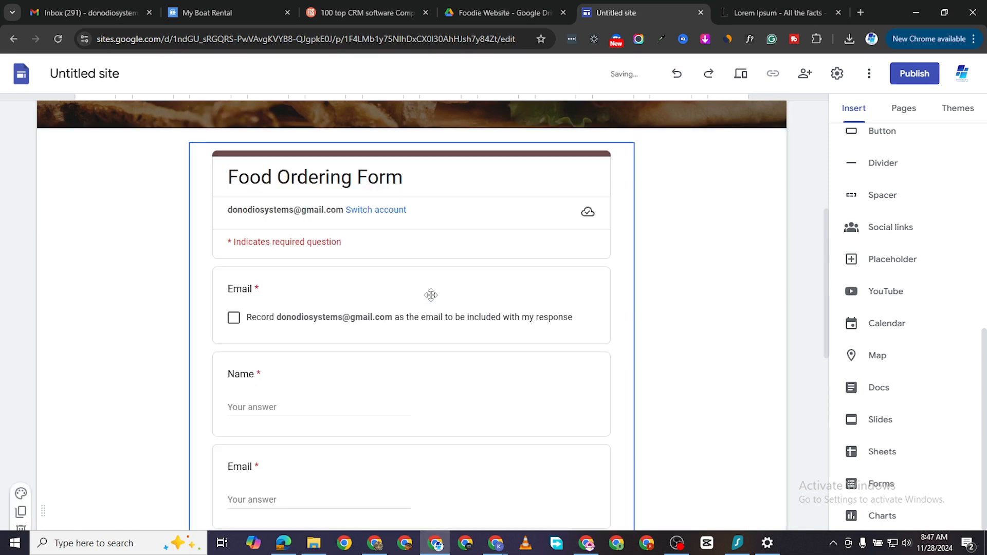
Insert a map of the restaurant's street address below the form and enlarge it to the full content width
scroll(683, 403, "down", 9)
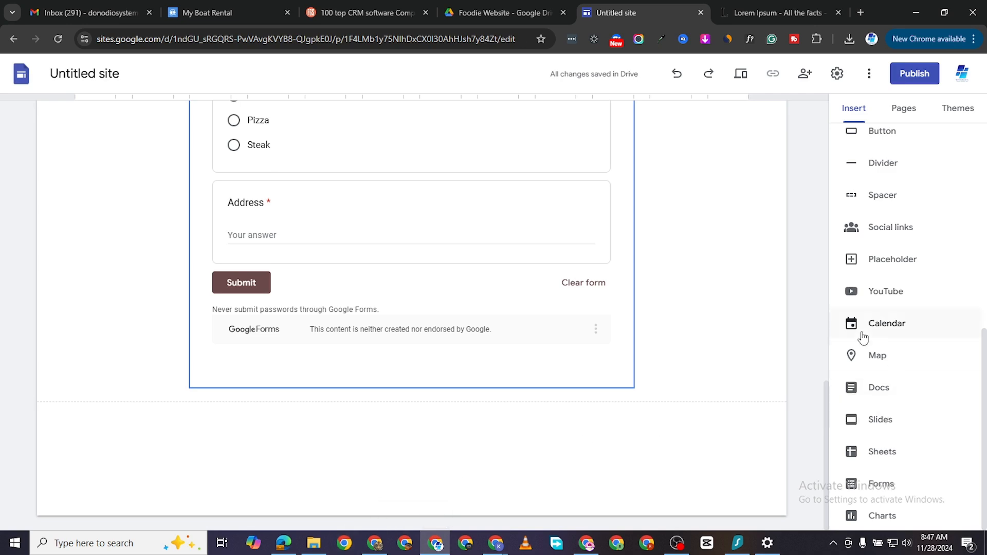
left_click(881, 354)
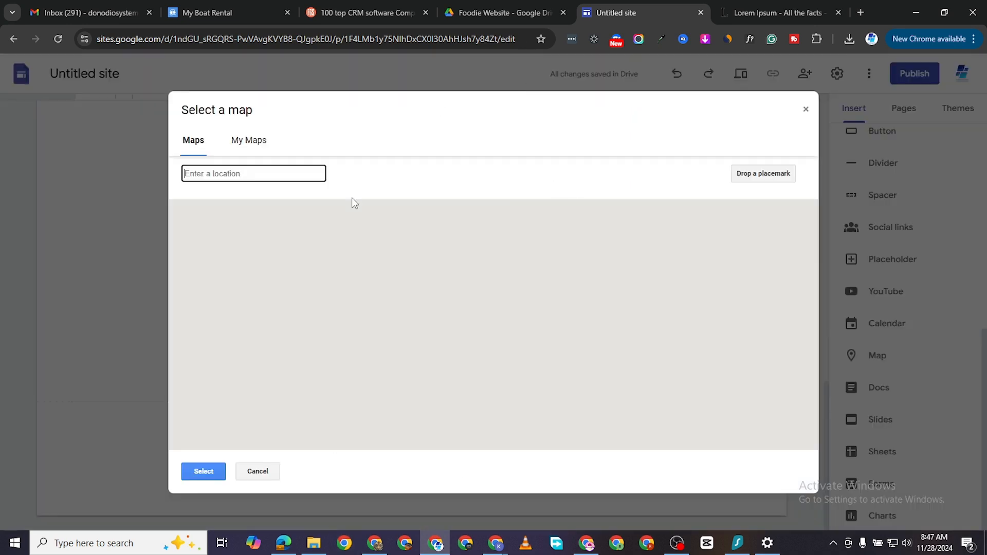
left_click(204, 471)
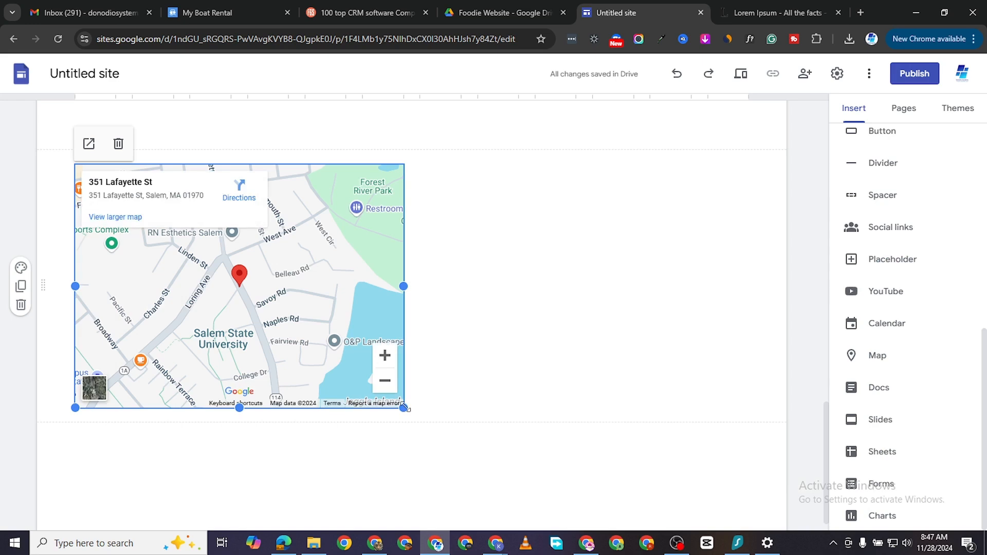
left_click_drag(491, 415, 749, 431)
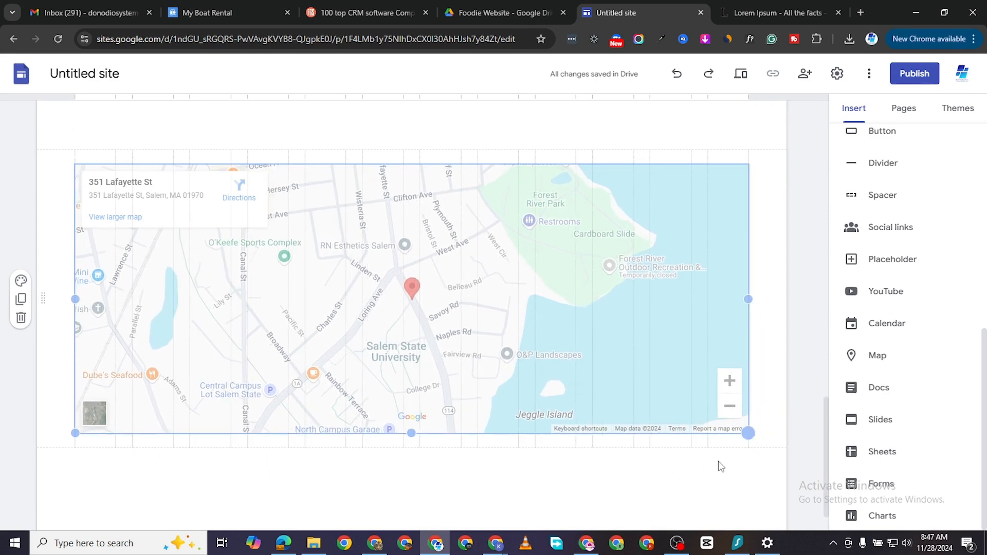
Review the Contact page layout, from the map at the end up to the header and the ordering form
scroll(524, 247, "down", 1)
scroll(527, 282, "up", 4)
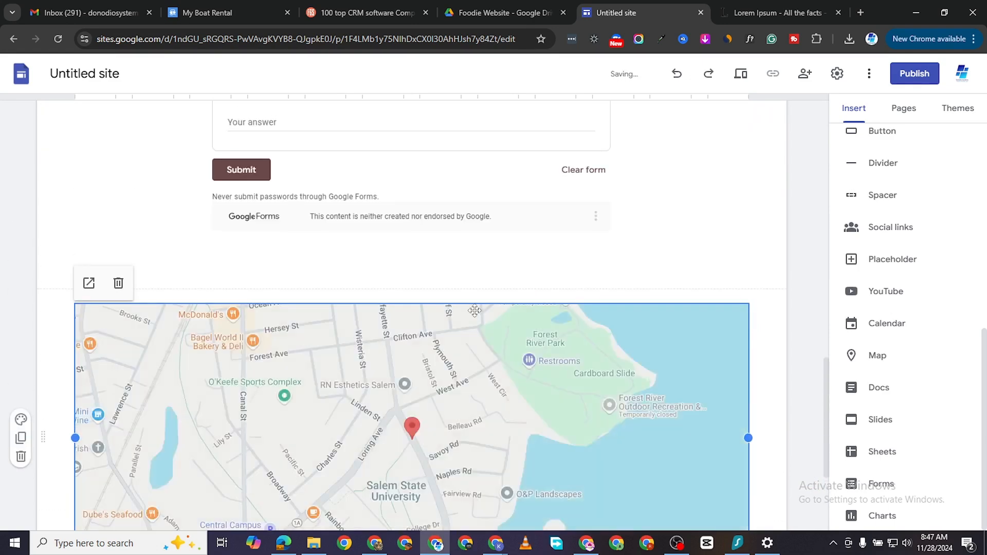
left_click_drag(418, 352, 418, 340)
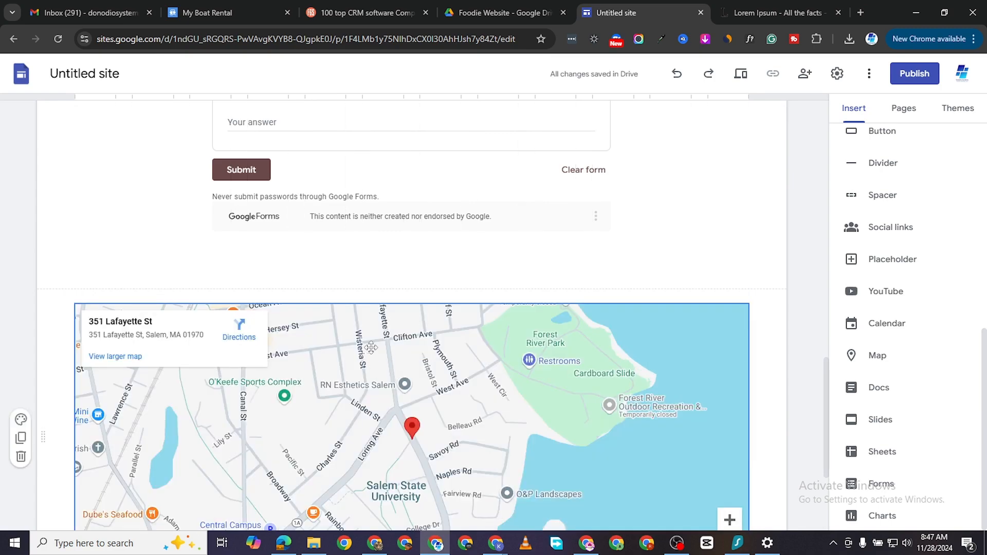
left_click(360, 370)
scroll(566, 198, "down", 4)
scroll(591, 229, "up", 18)
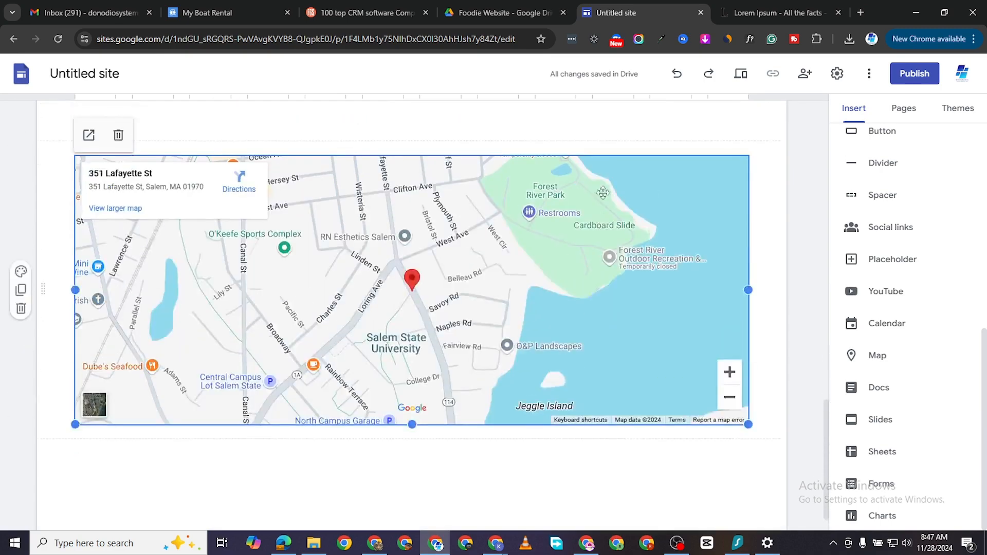
scroll(329, 293, "down", 3)
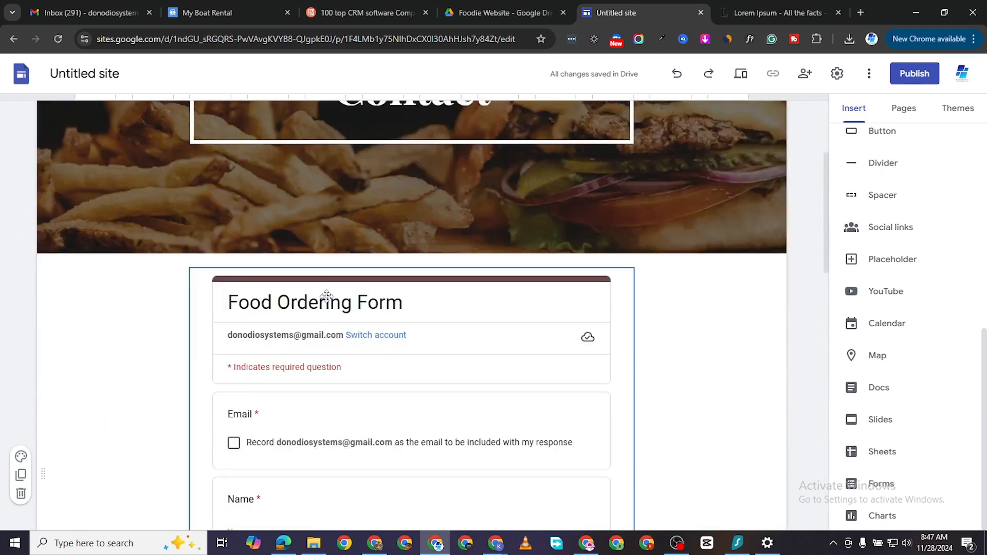
scroll(359, 230, "down", 2)
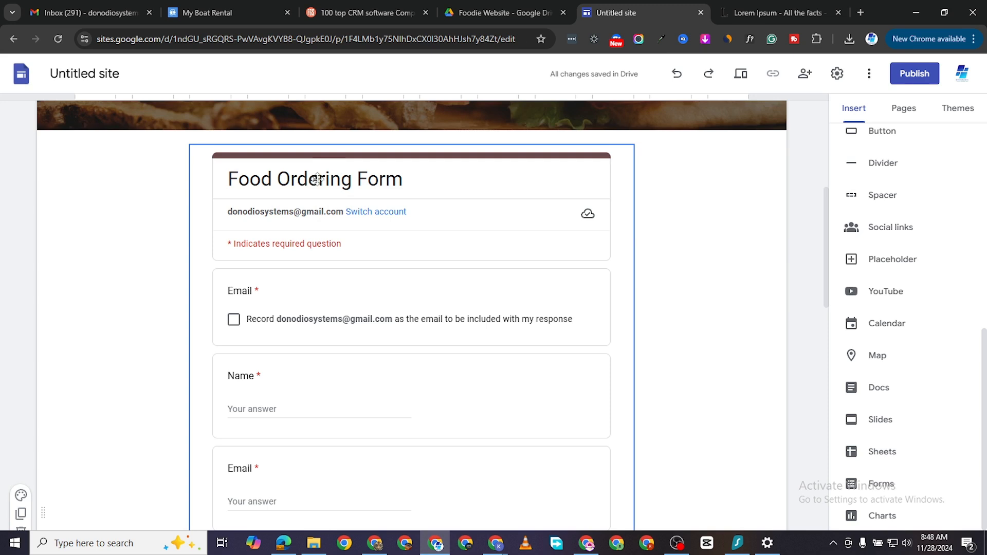
Switch to Google Drive and open the Food Ordering Form for editing
left_click(452, 23)
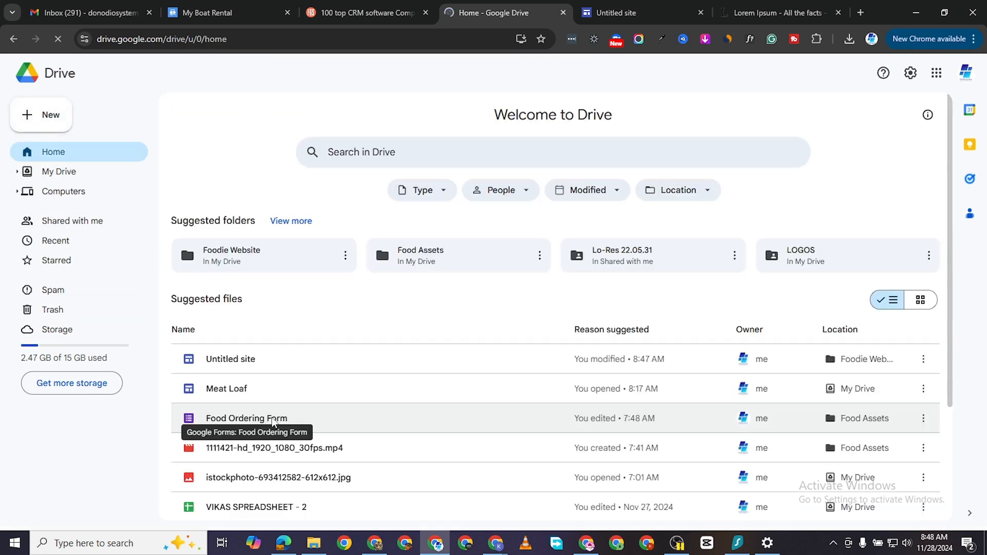
double_click(250, 419)
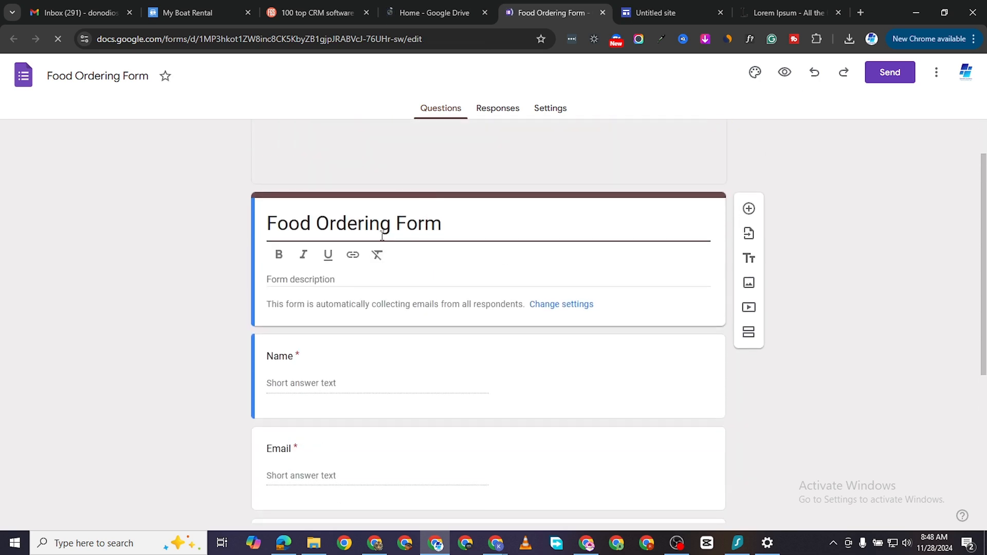
Cut the form's title text and paste it back in place
triple_click(384, 225)
key("ctrl+x")
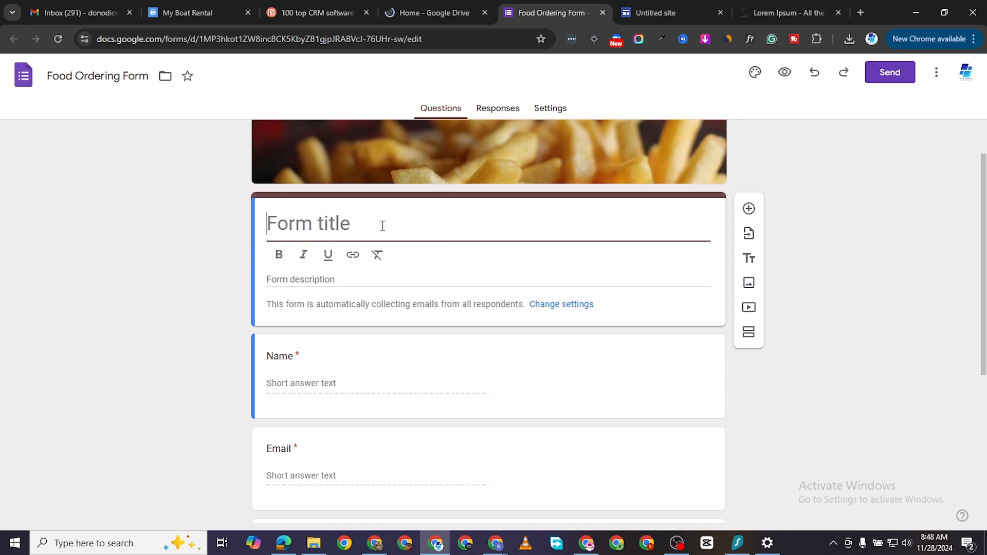
key("ctrl+v")
triple_click(424, 226)
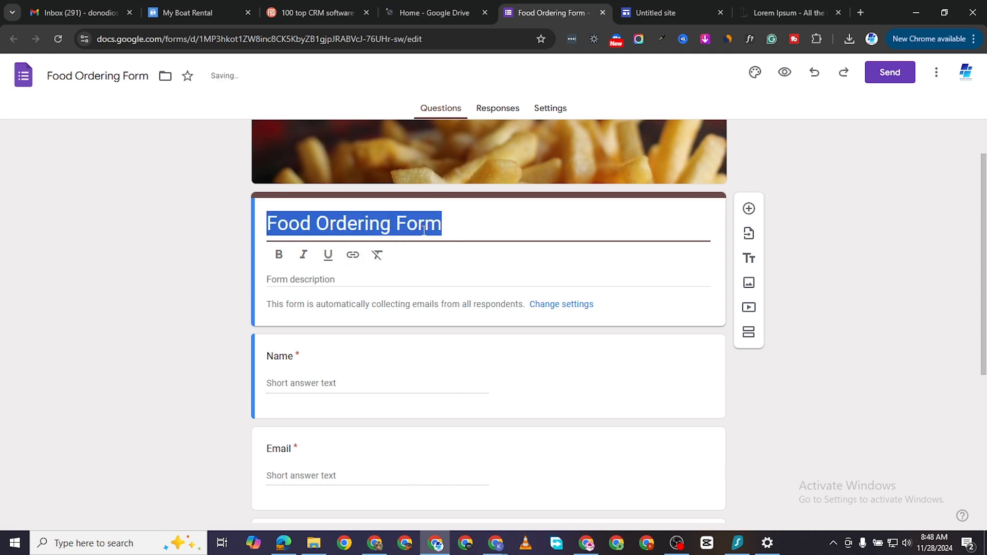
key("ctrl+x")
key("ctrl+v")
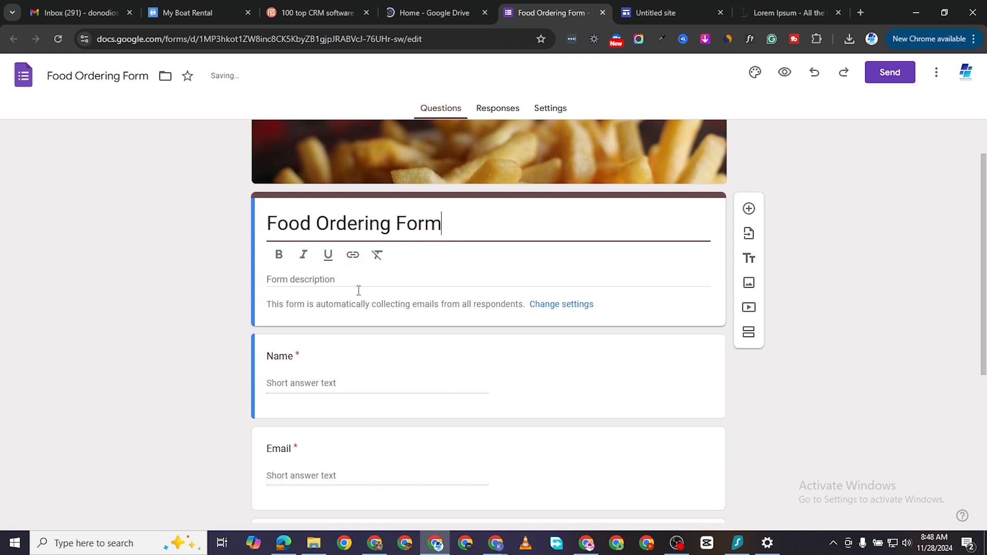
left_click(215, 325)
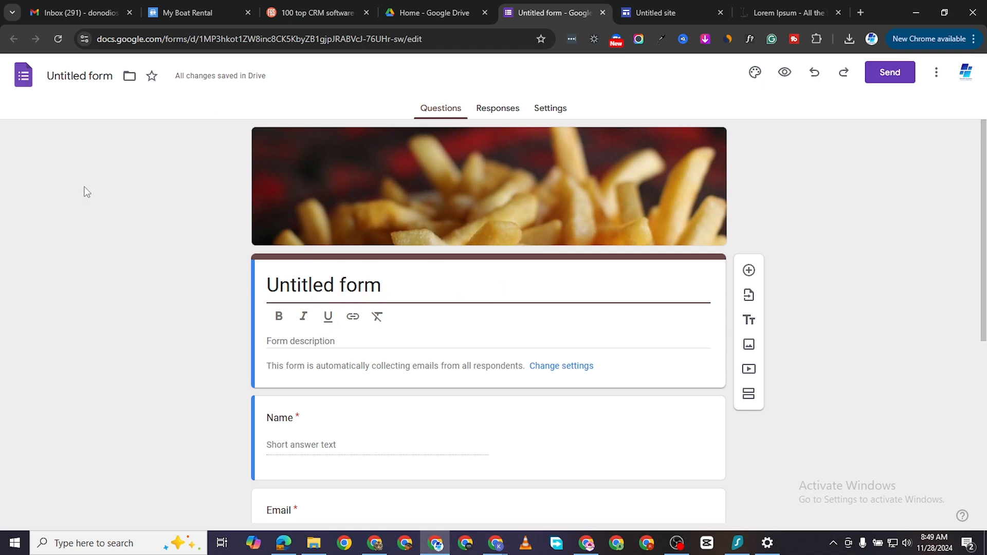
triple_click(298, 277)
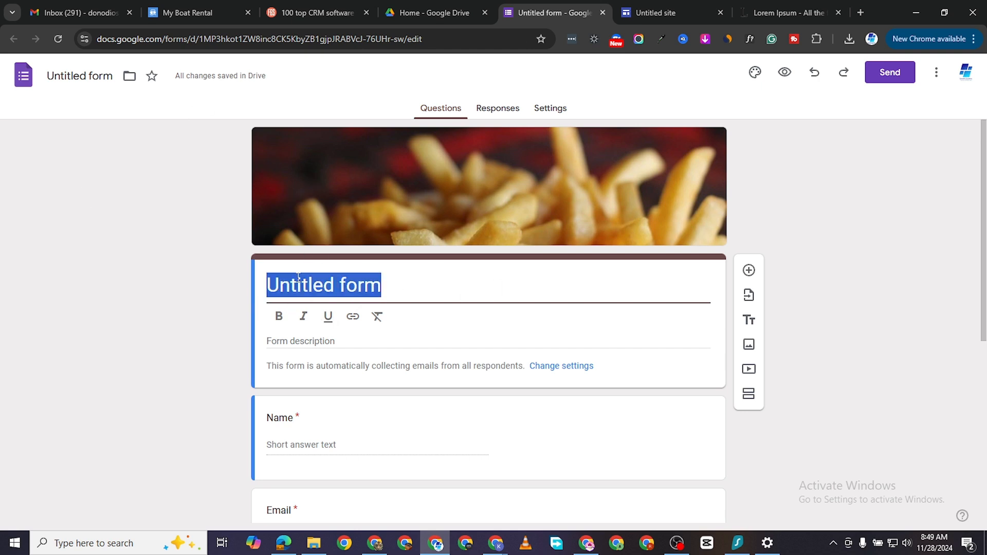
type("cONTAC")
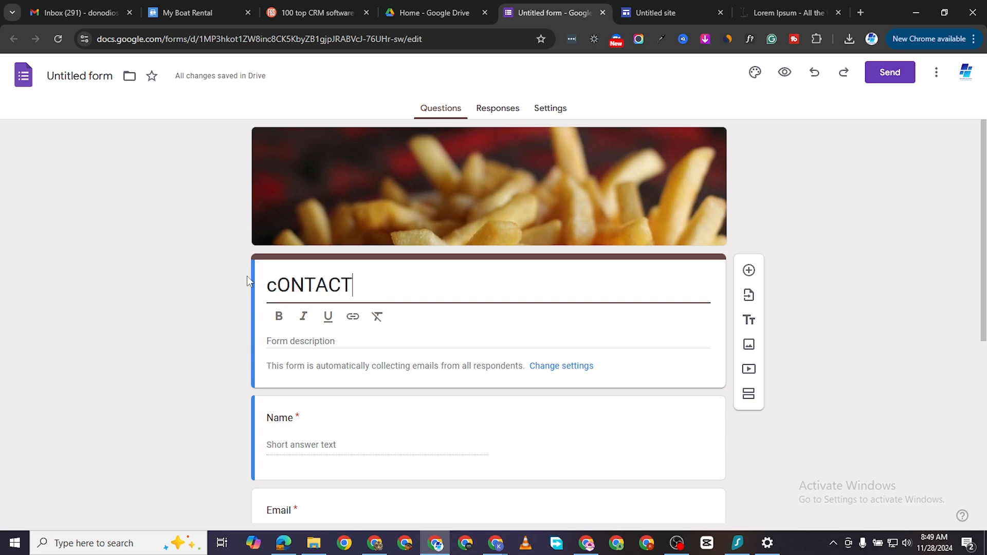
key("ctrl+a")
key("BackSpace")
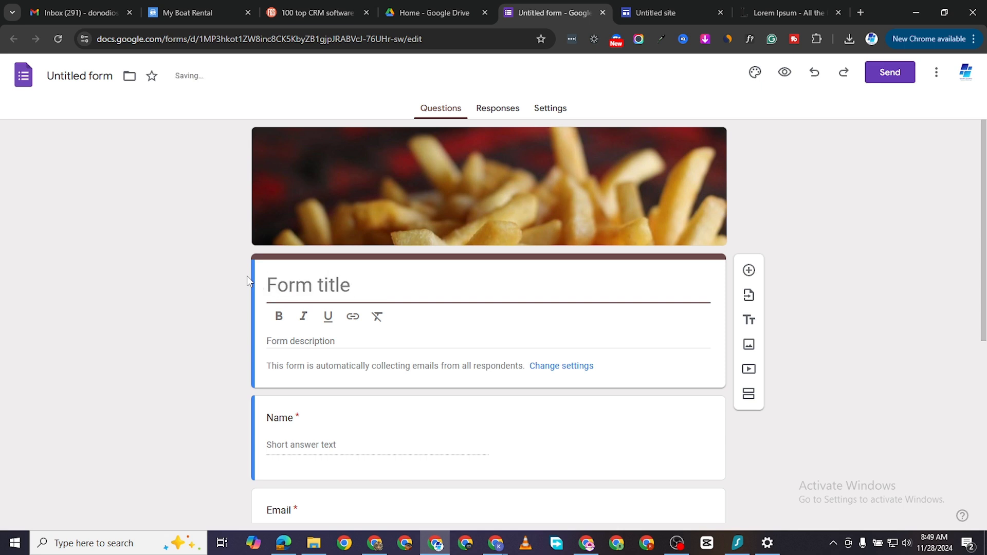
Retitle the food ordering form as Leave Us A Message
type("IEA")
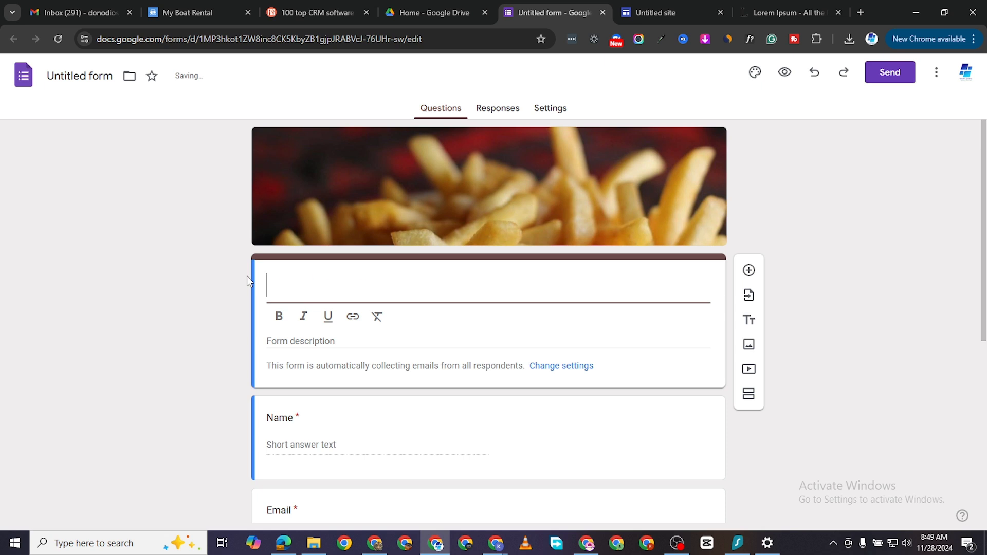
type("L")
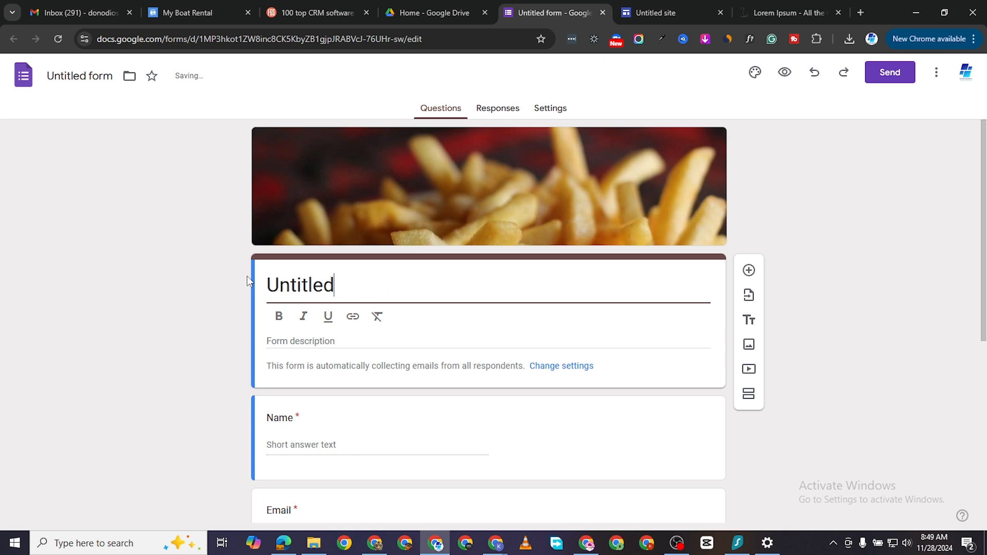
key("BackSpace")
key("BackSpace")
key("BackSpace")
key("BackSpace")
key("BackSpace")
key("BackSpace")
key("BackSpace")
key("BackSpace")
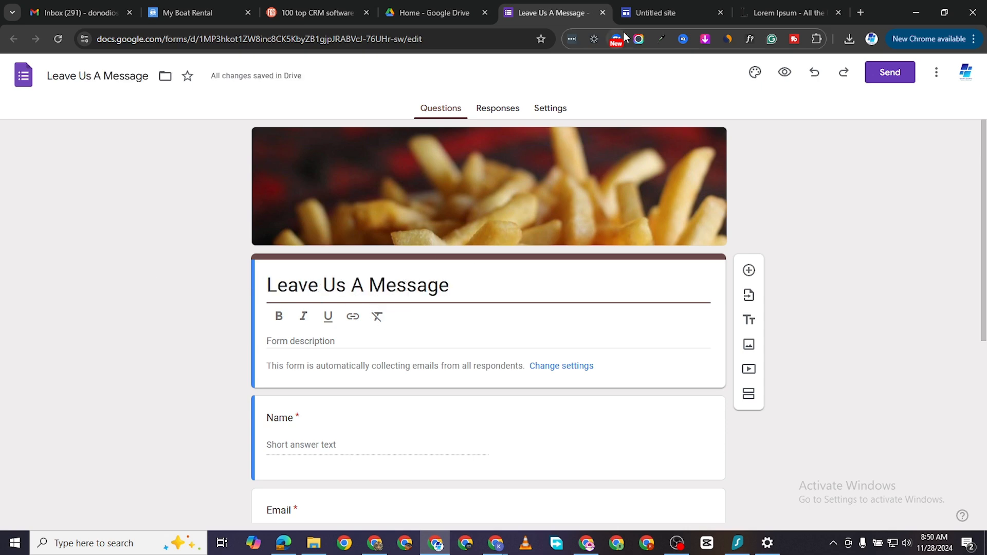
Switch back to Google Sites and open the Gallery page for editing
left_click(648, 11)
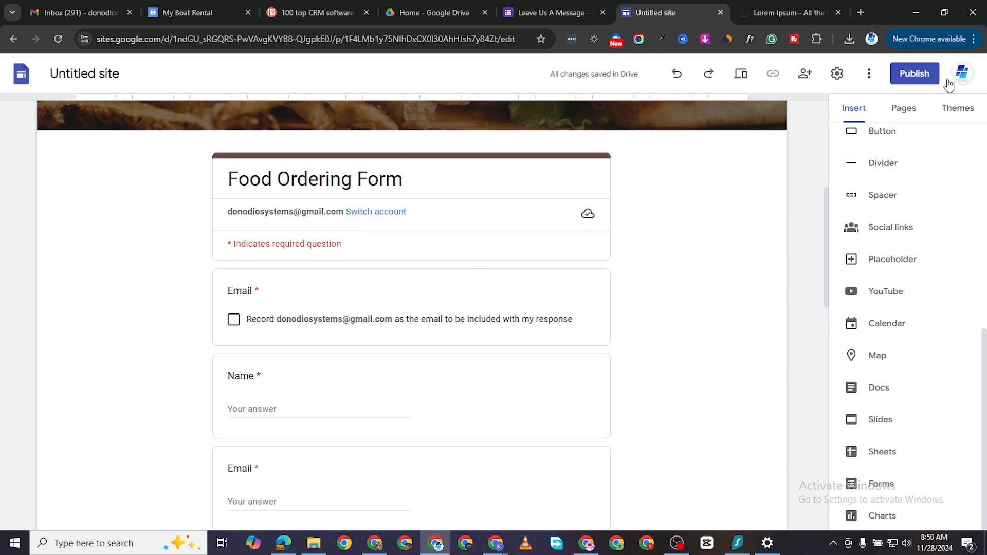
left_click(909, 110)
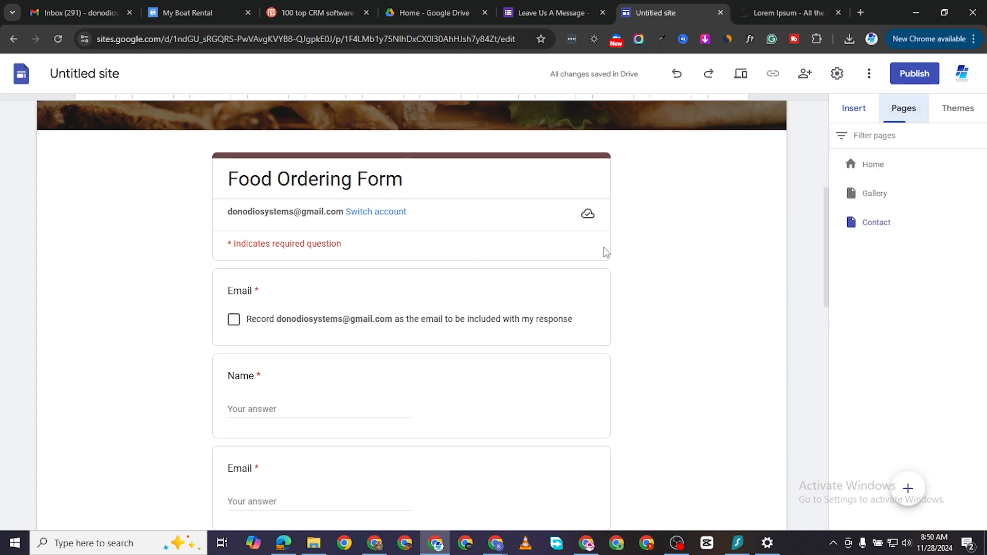
left_click(873, 194)
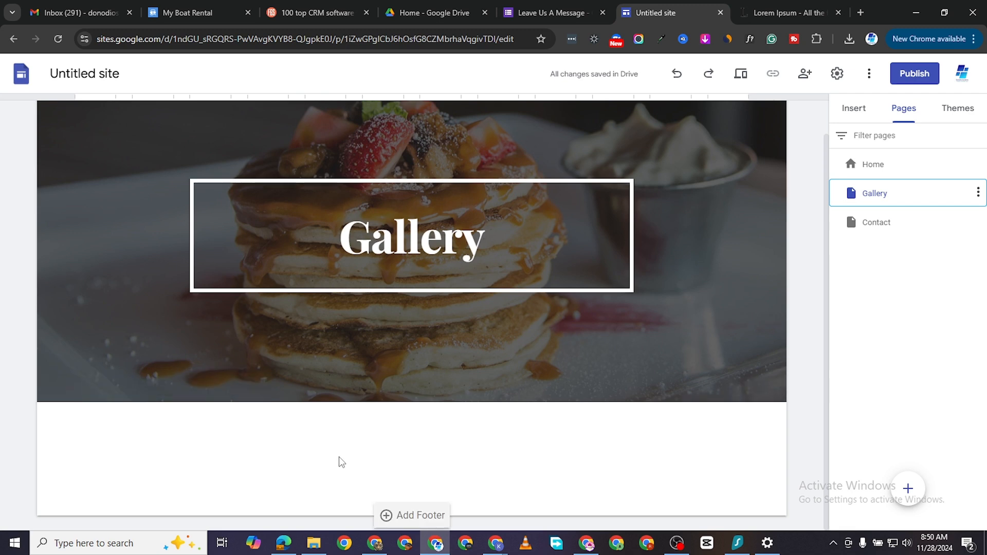
Start inserting an image carousel on the Gallery page
left_click(854, 108)
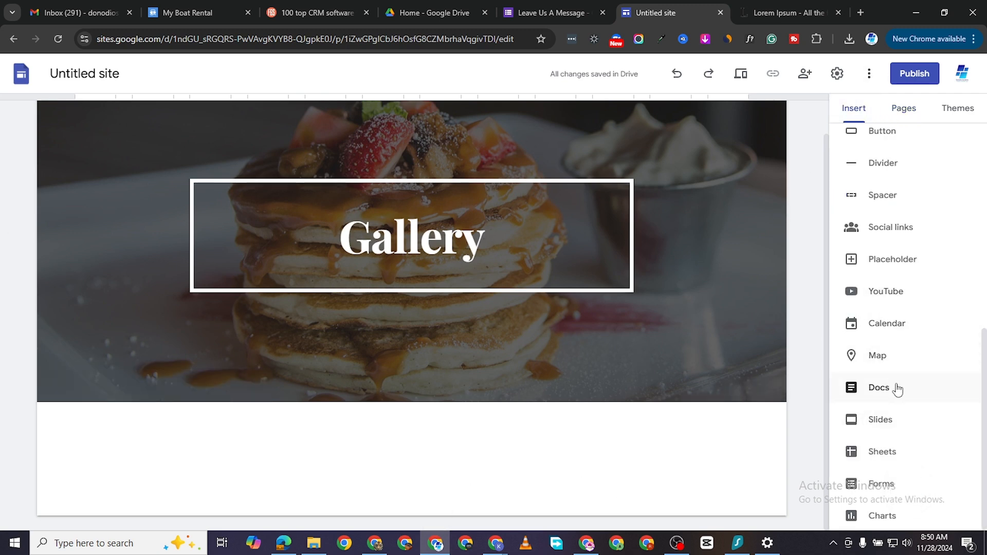
scroll(892, 277, "up", 3)
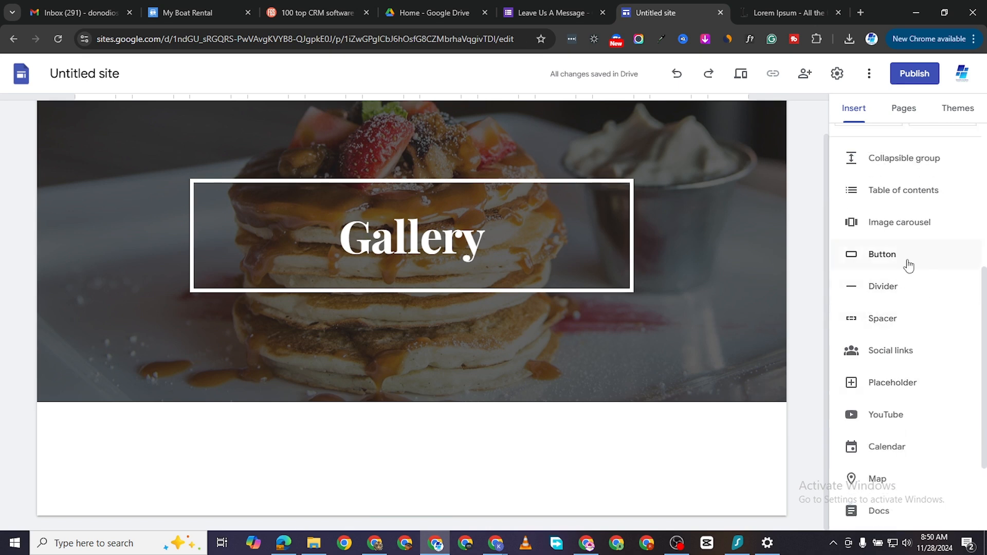
scroll(908, 265, "up", 3)
scroll(874, 324, "down", 3)
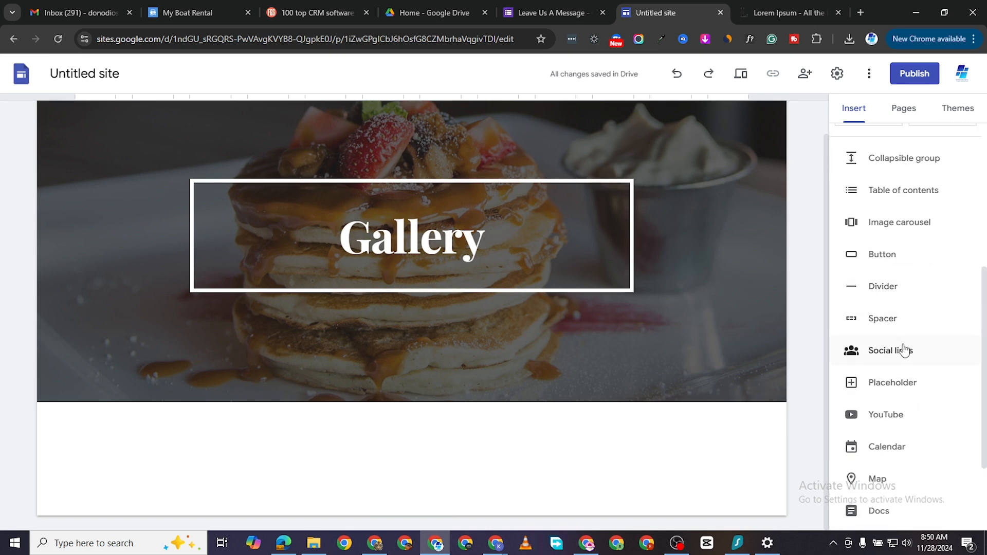
scroll(905, 352, "down", 3)
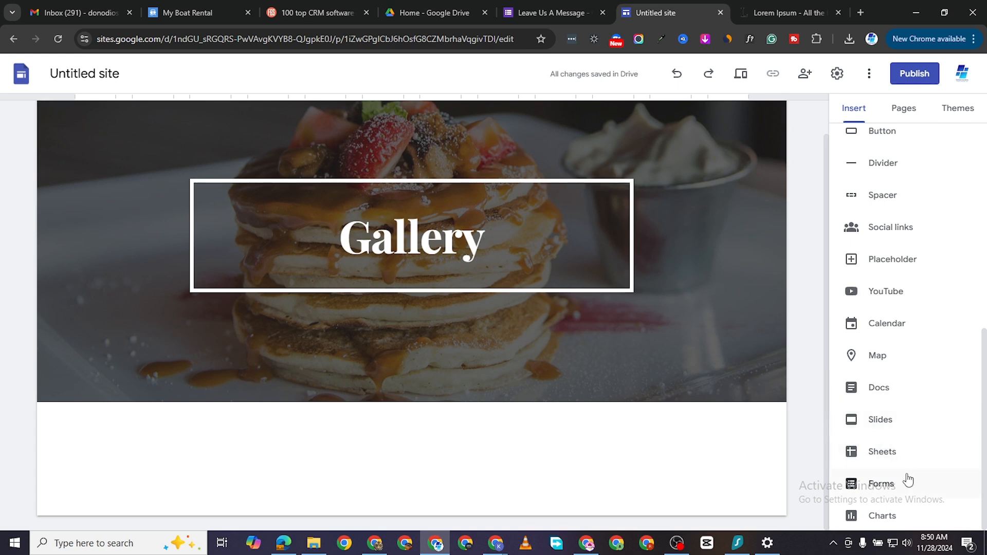
scroll(899, 411, "up", 3)
scroll(920, 352, "up", 5)
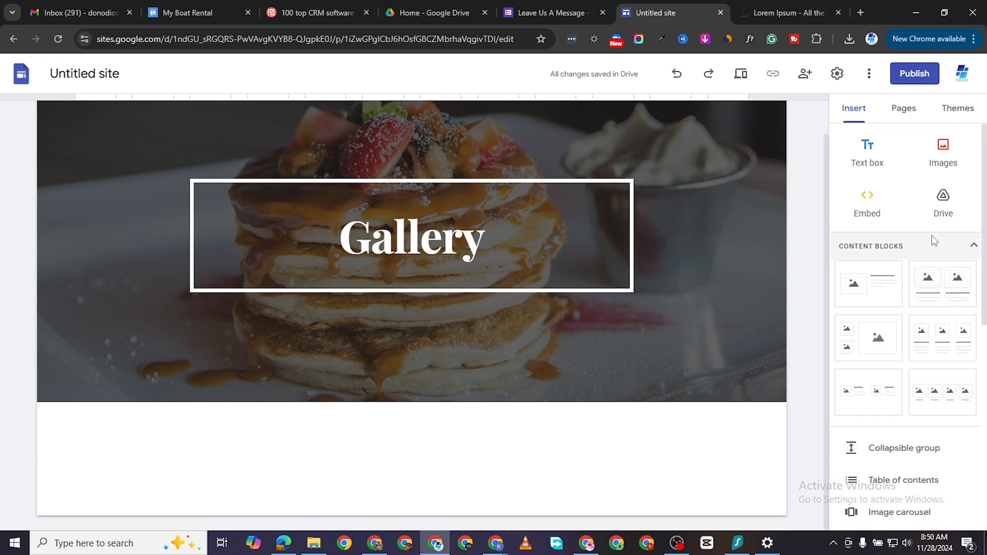
scroll(918, 318, "down", 4)
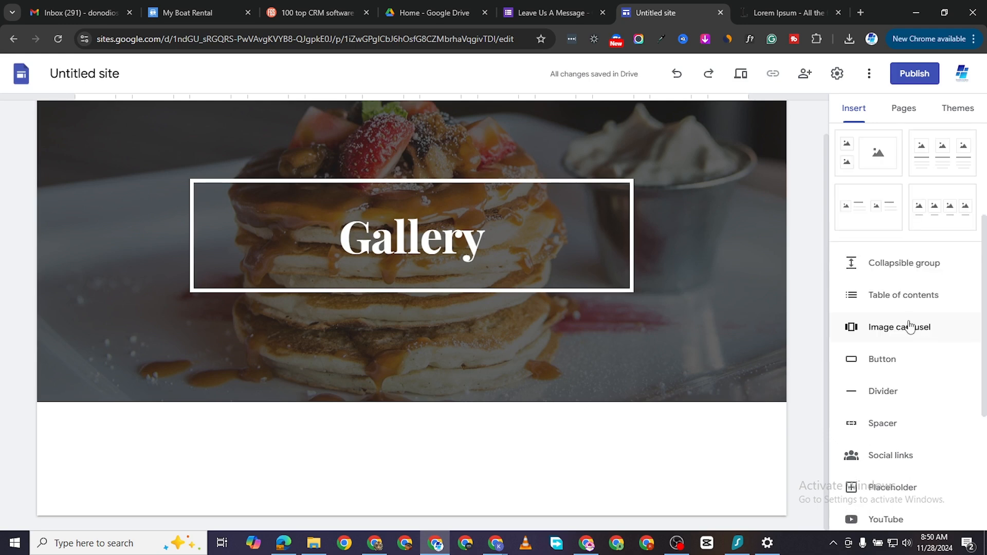
left_click(908, 330)
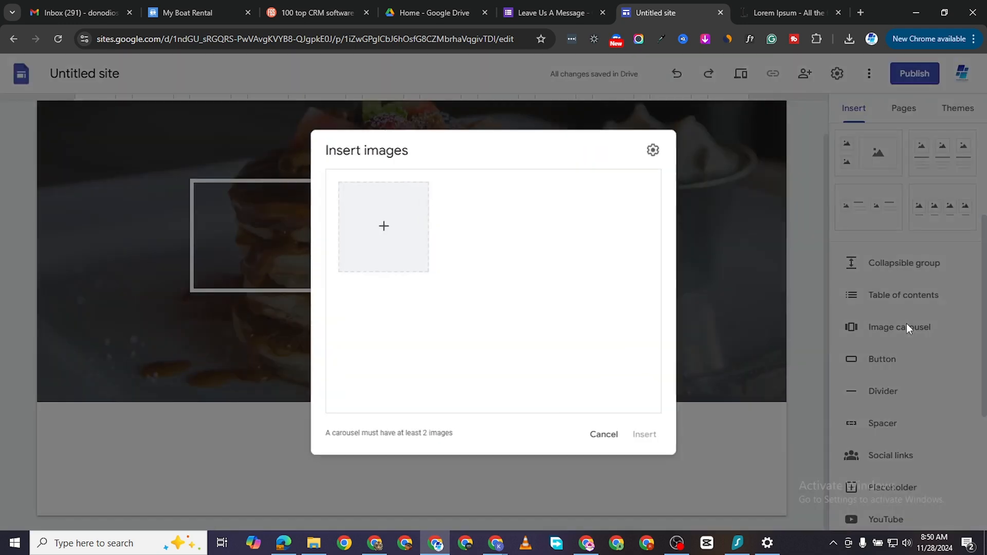
left_click(383, 228)
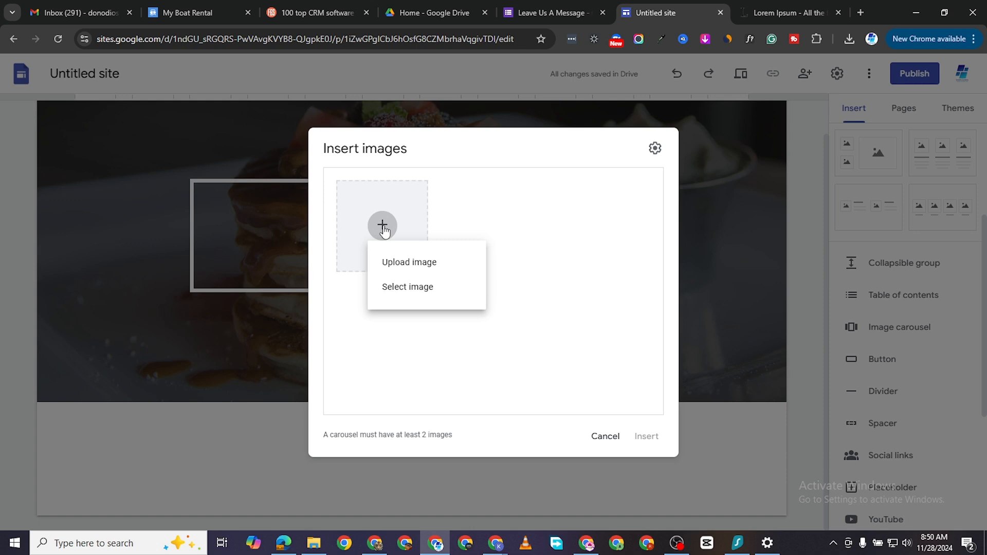
left_click(409, 287)
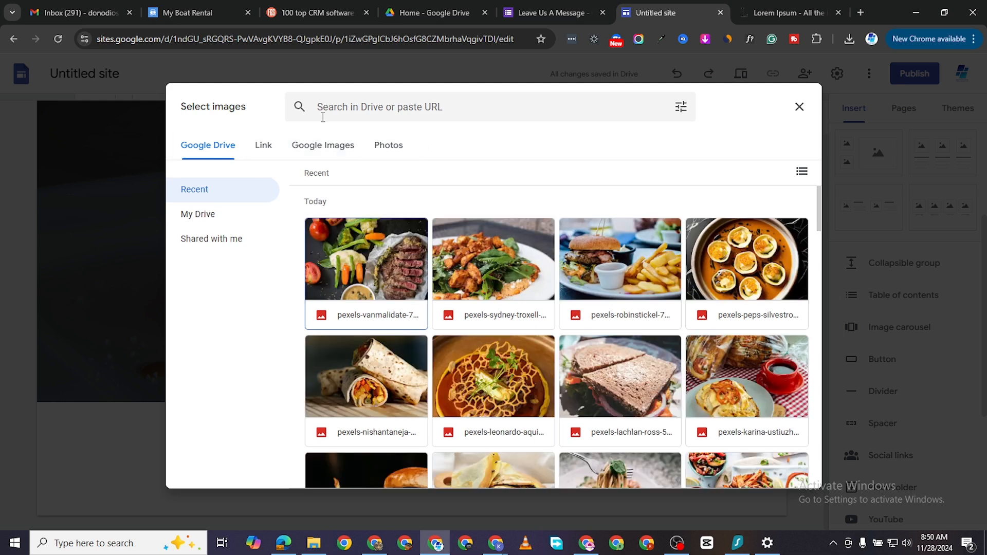
left_click(798, 108)
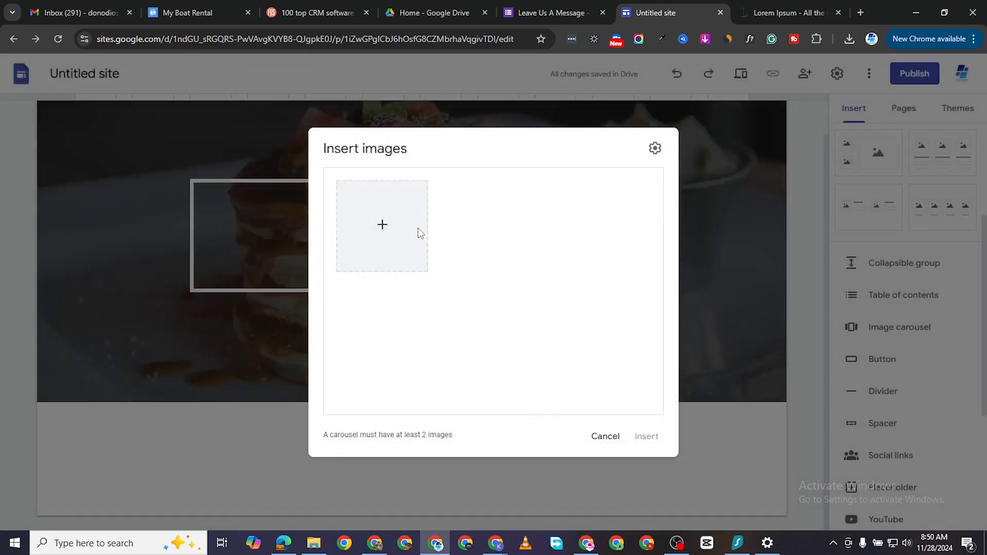
Start an image upload for the carousel and open the FOOD WEBSITE folder in Downloads
left_click(382, 225)
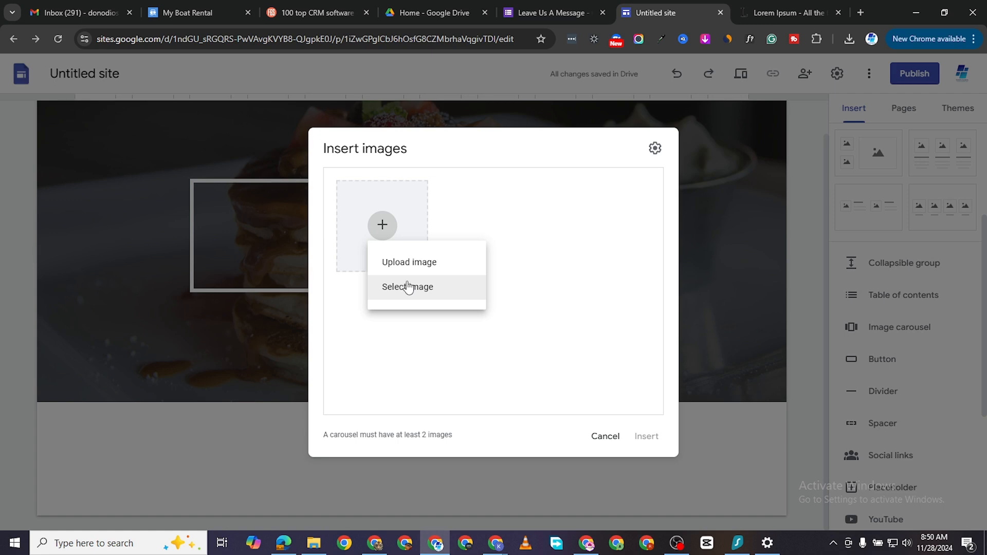
left_click(406, 263)
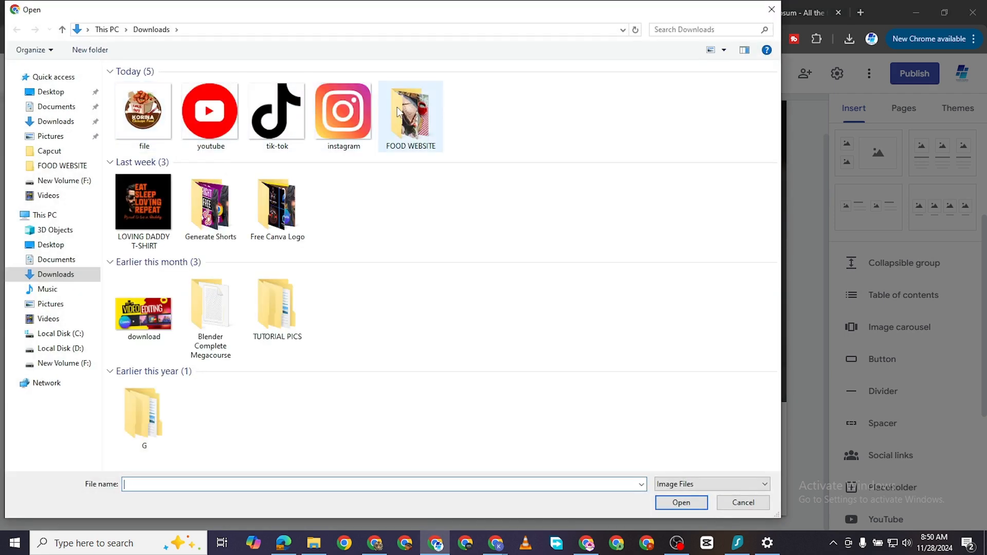
double_click(403, 108)
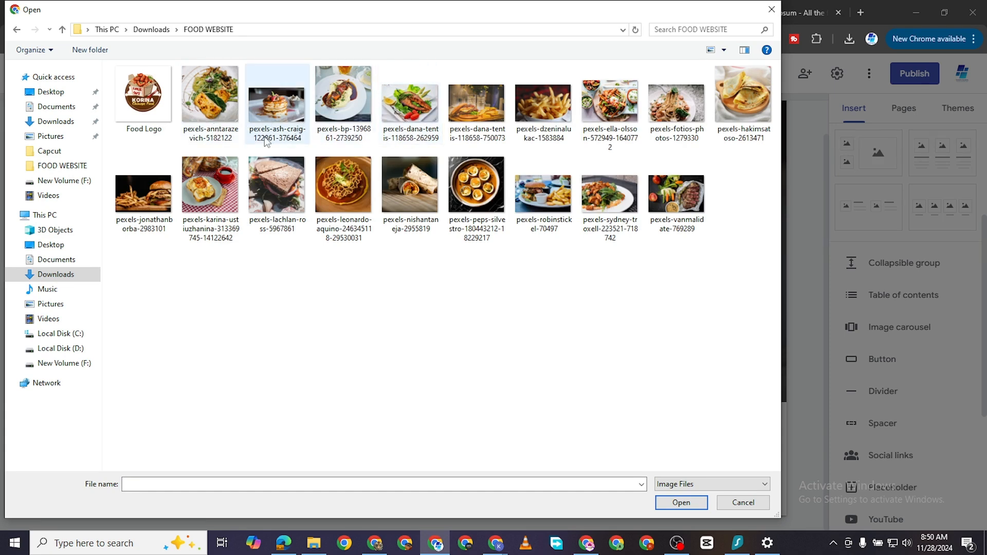
Upload the ten pexels photos ending in 376464, 262959, 750073, 1583884, 1640772, 1279330, 2983101, 70497, 718742 and 769289 to the carousel
left_click(477, 132)
left_click(433, 133, "shift")
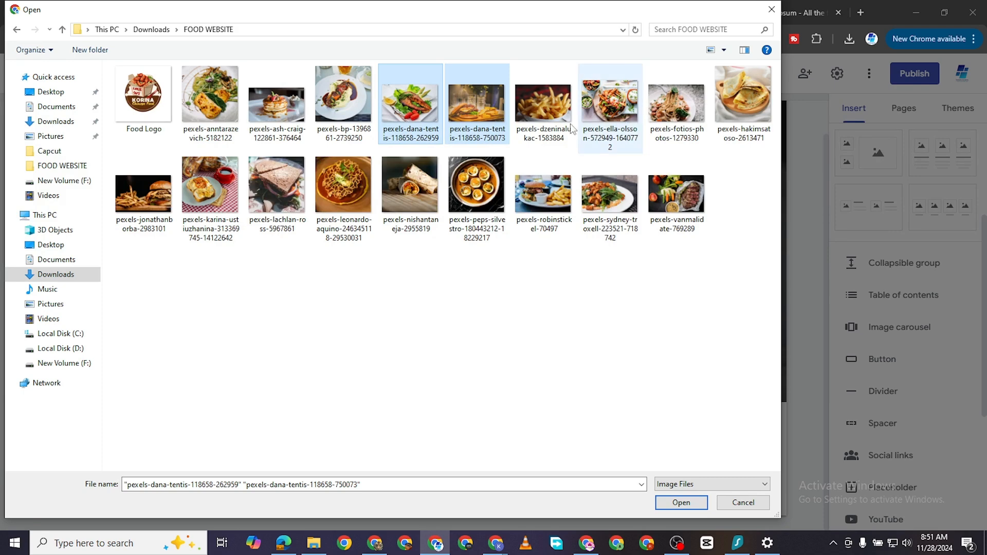
left_click(572, 135, "shift")
left_click(610, 136, "shift")
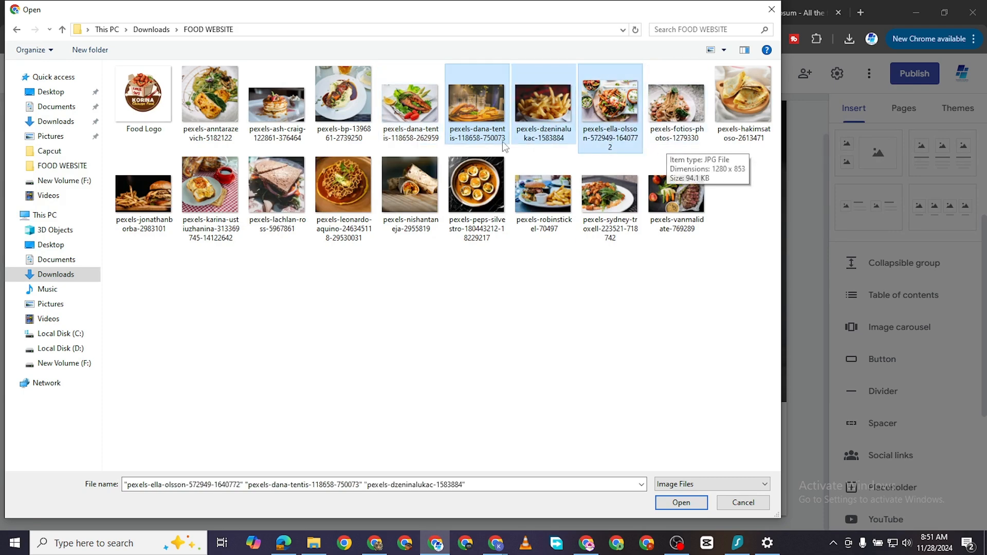
left_click(278, 131, "ctrl")
left_click(434, 127, "ctrl")
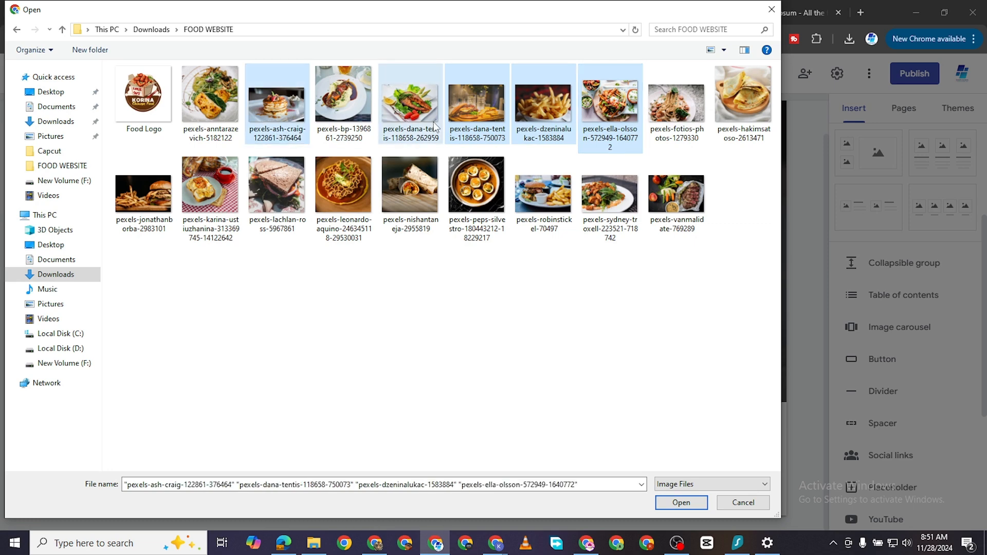
left_click(691, 133, "ctrl")
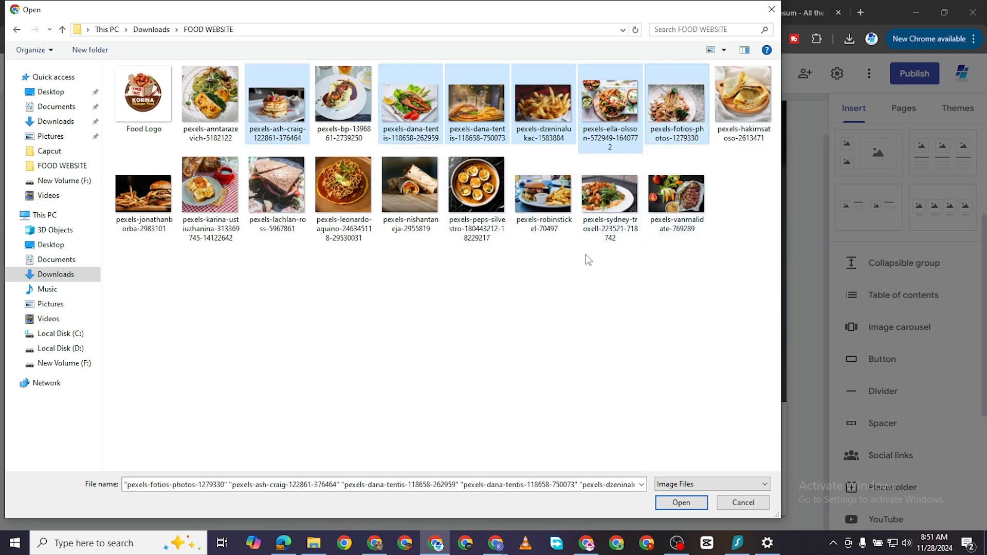
left_click(677, 201, "ctrl")
left_click(610, 206, "ctrl")
left_click(559, 222, "ctrl")
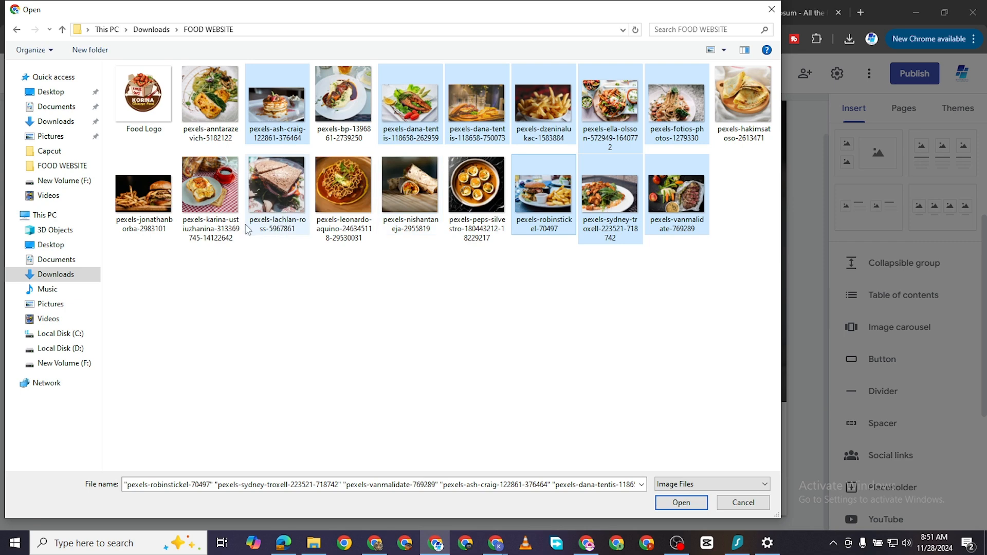
left_click(159, 236, "ctrl")
left_click(596, 483)
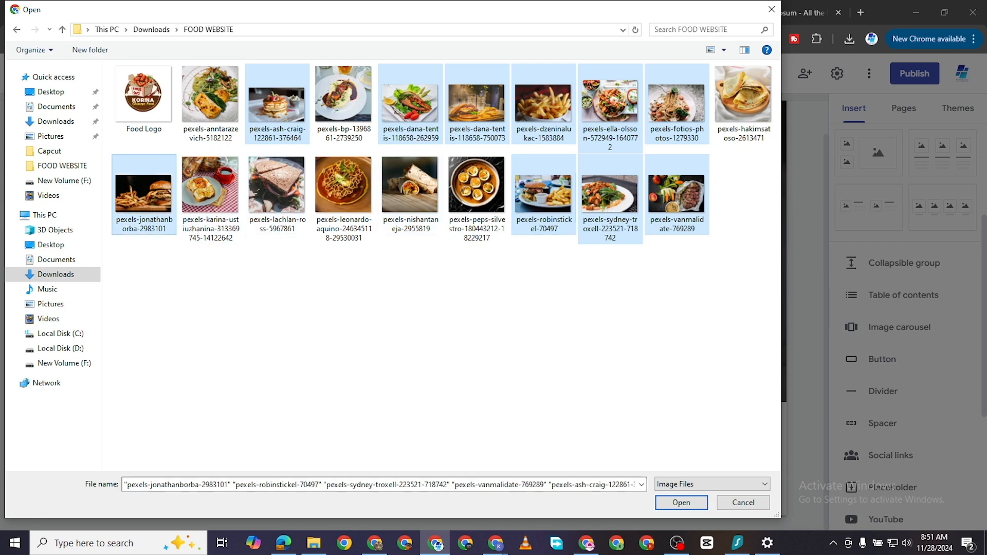
left_click(696, 507)
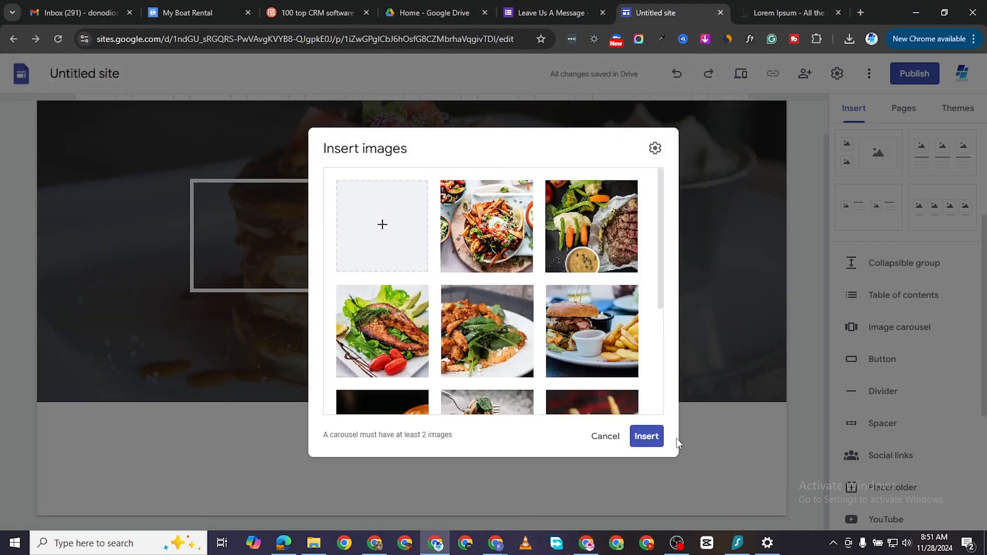
Insert the carousel of uploaded photos below the Gallery header and enlarge it to the full content width
scroll(653, 346, "down", 5)
left_click(647, 436)
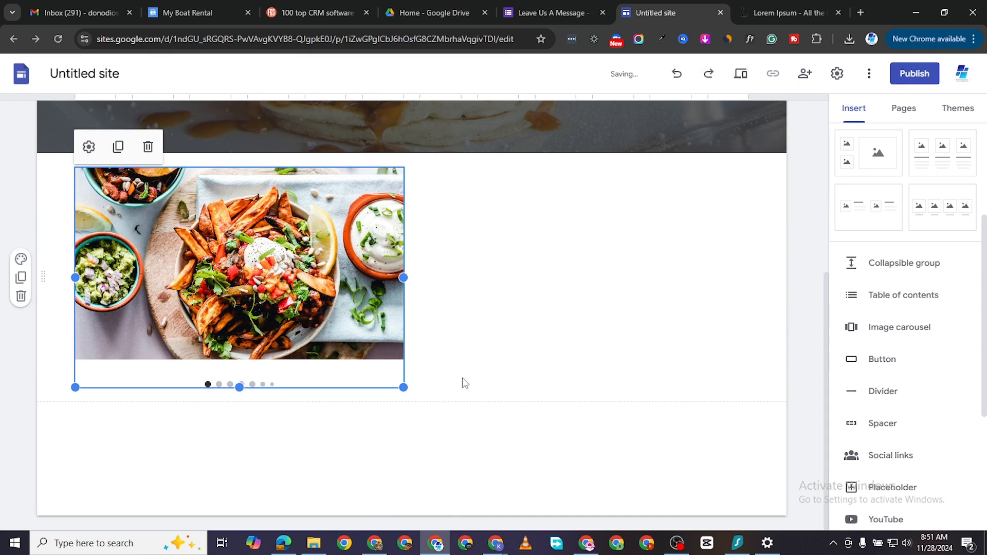
left_click_drag(405, 391, 770, 543)
left_click(707, 99)
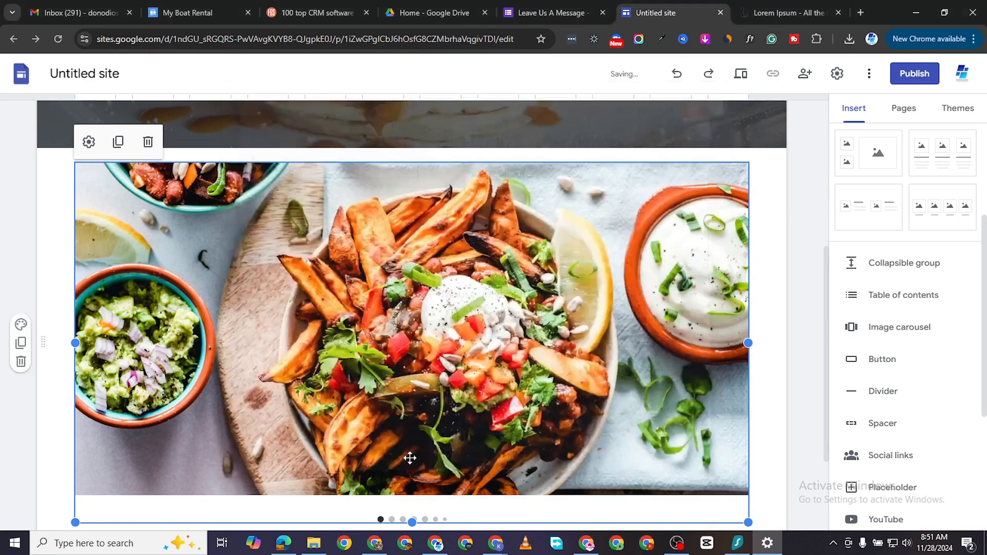
scroll(499, 399, "down", 2)
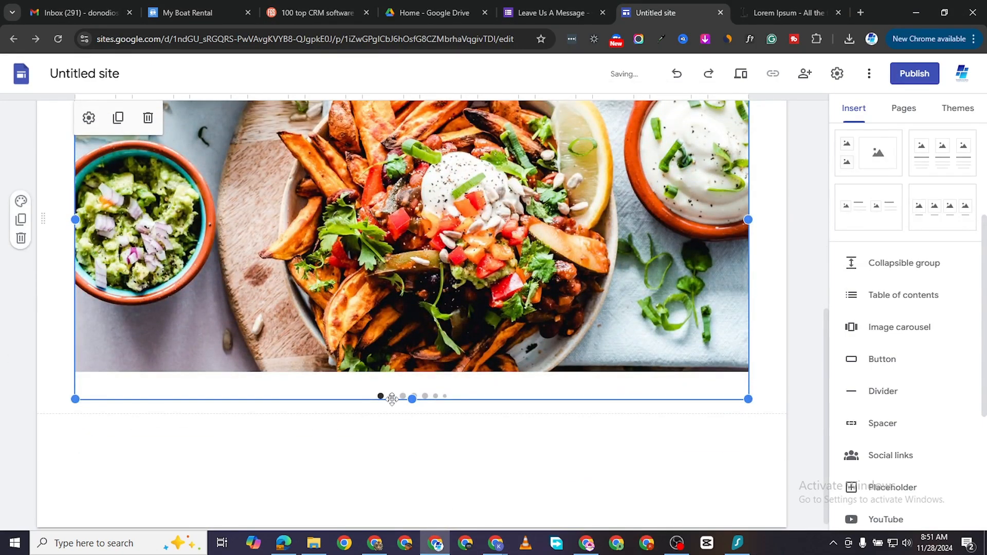
mouse_move(416, 400)
left_mouse_down()
mouse_move(419, 414)
mouse_move(412, 398)
left_mouse_up()
scroll(555, 370, "up", 5)
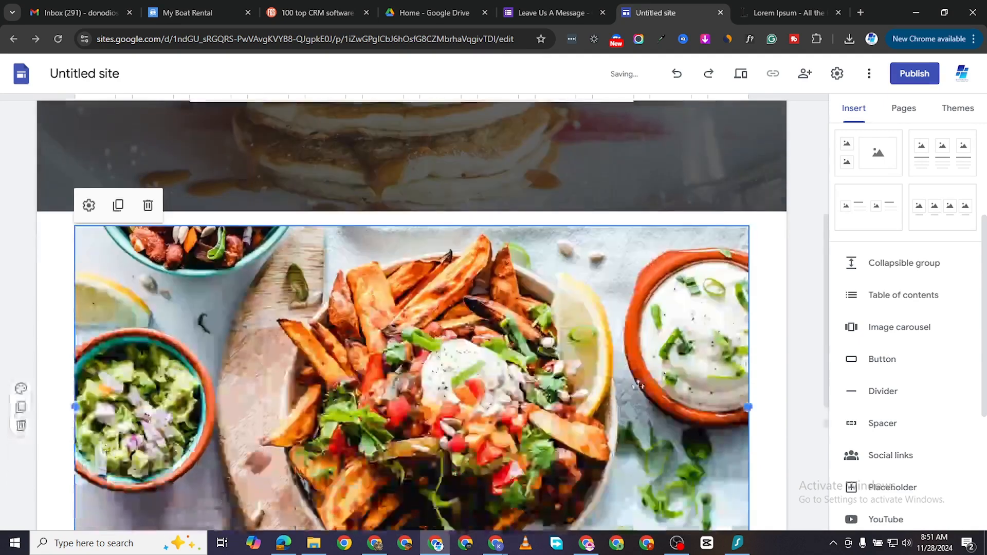
scroll(648, 381, "down", 4)
scroll(576, 414, "down", 3)
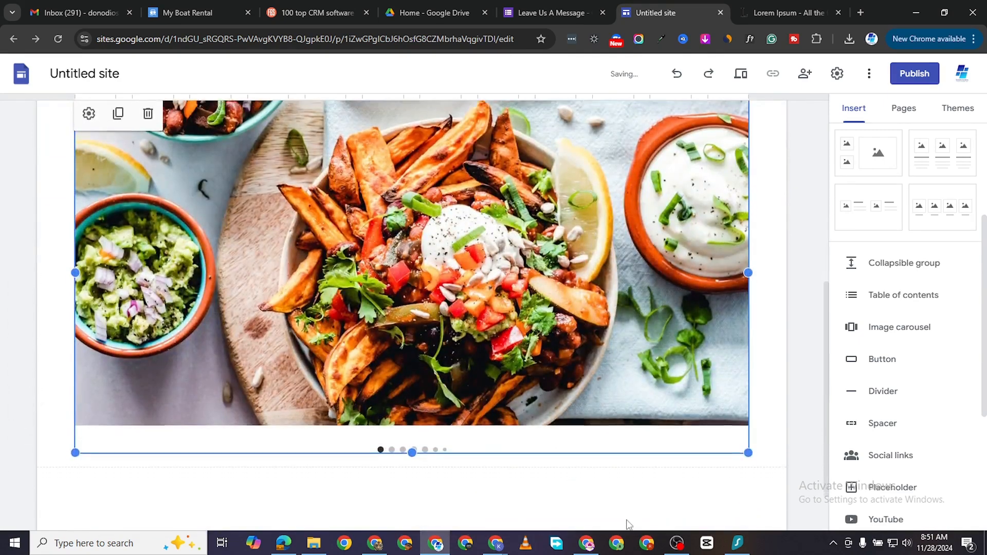
scroll(558, 368, "up", 4)
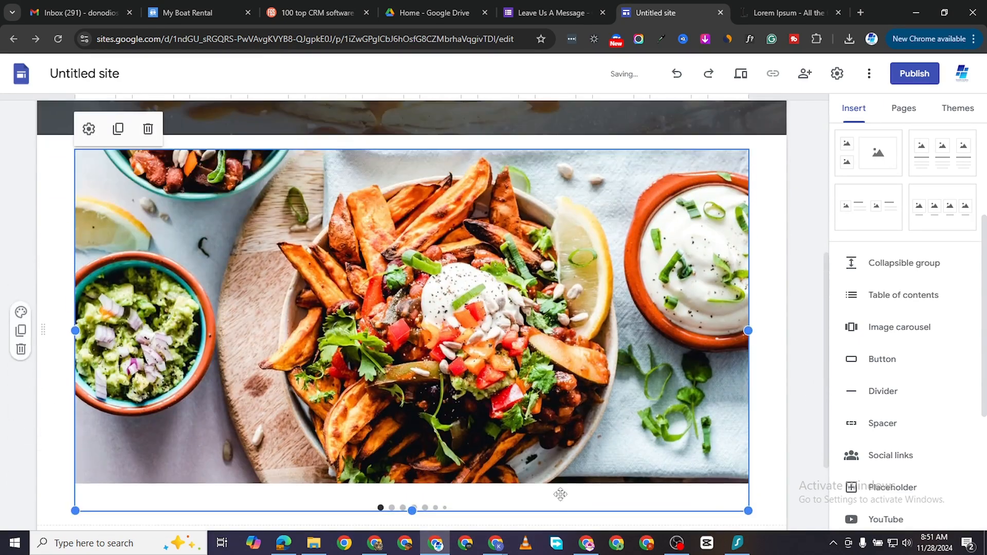
scroll(550, 422, "down", 4)
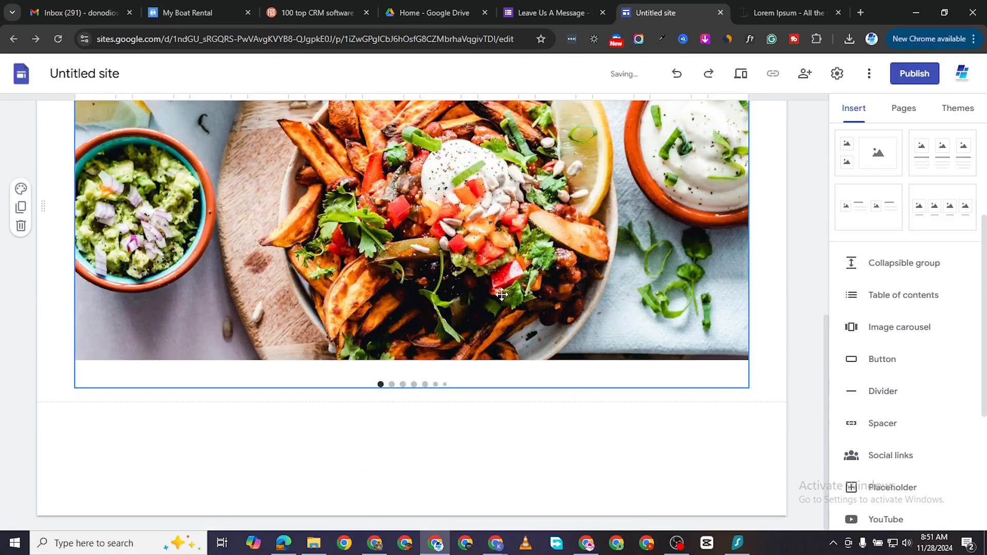
left_click_drag(501, 294, 469, 247)
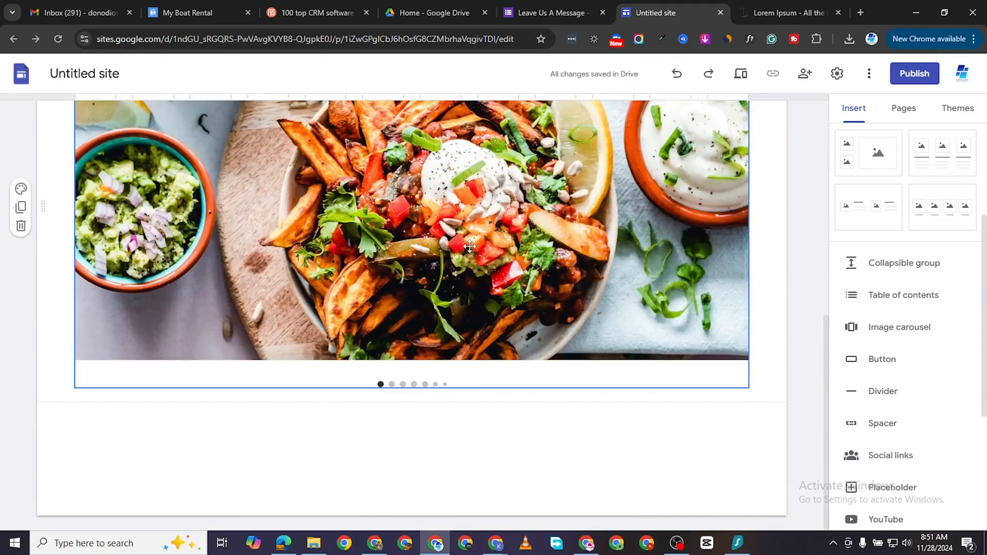
scroll(469, 246, "up", 3)
scroll(539, 324, "down", 3)
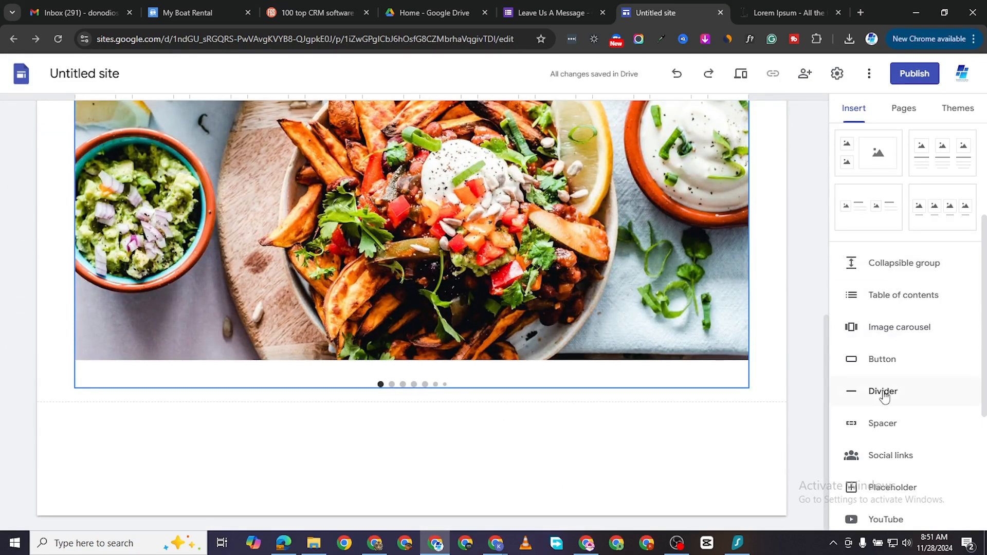
Start inserting a YouTube video on the Gallery page and search YouTube for "how to make a burger"
scroll(894, 427, "down", 2)
scroll(904, 426, "down", 1)
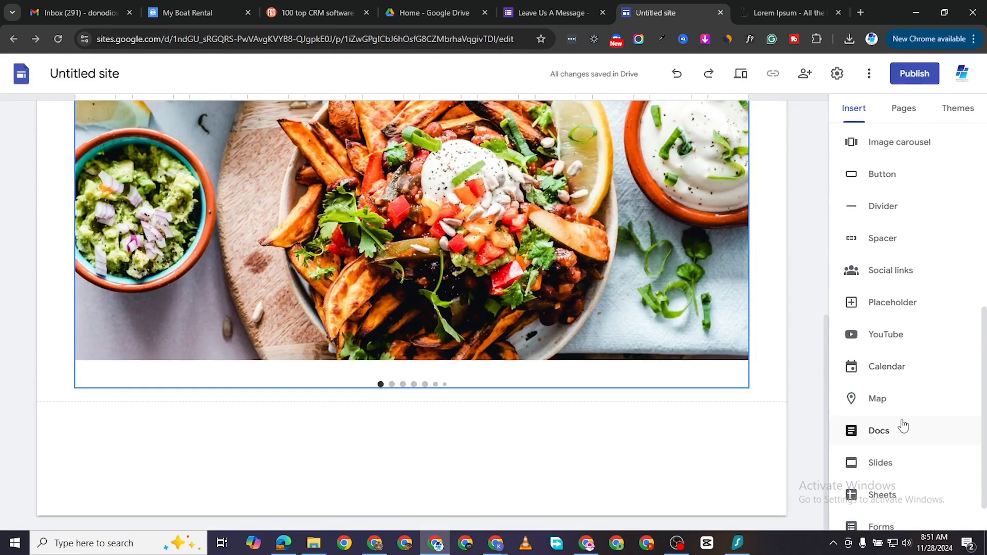
left_click(915, 337)
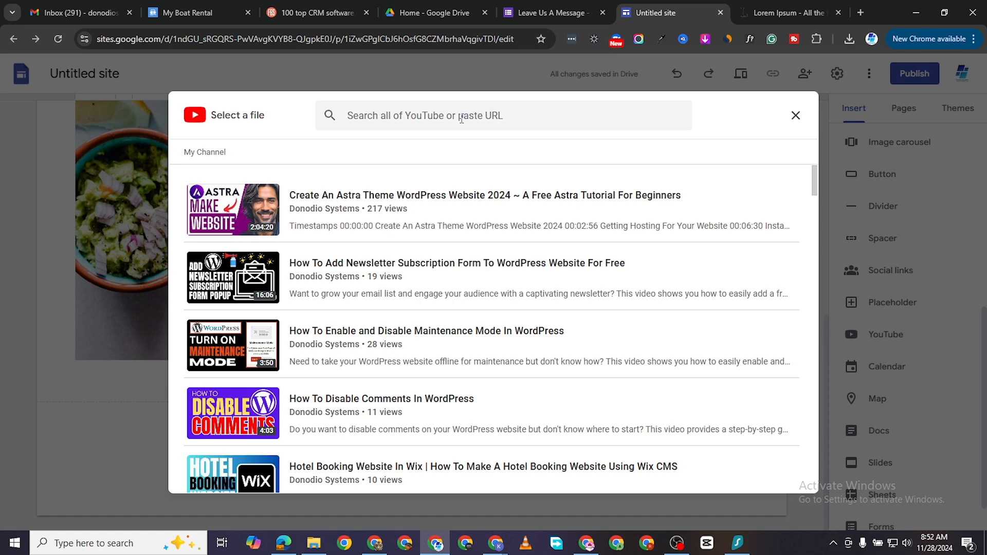
left_click(461, 119)
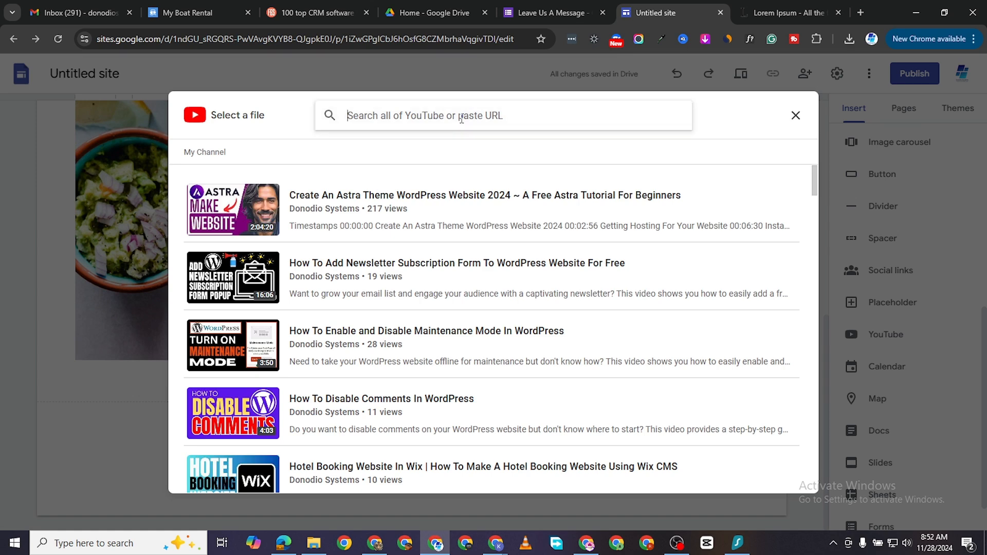
type("how to m")
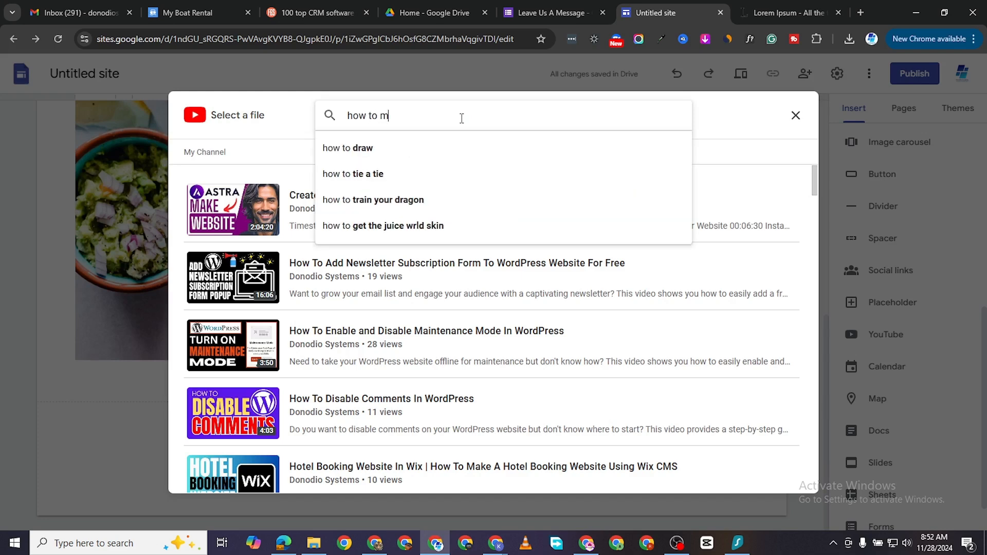
type("ake a bu")
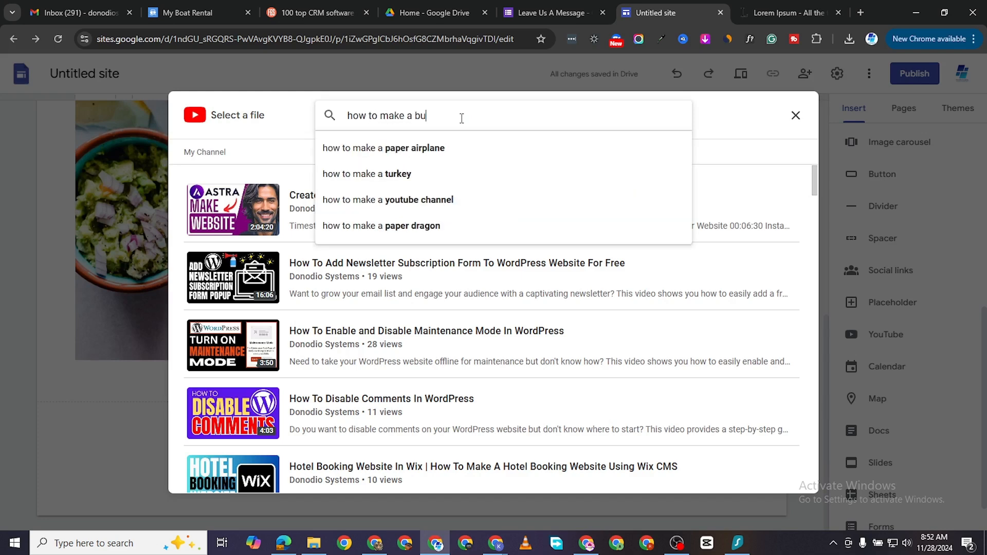
type("rger")
key("Return")
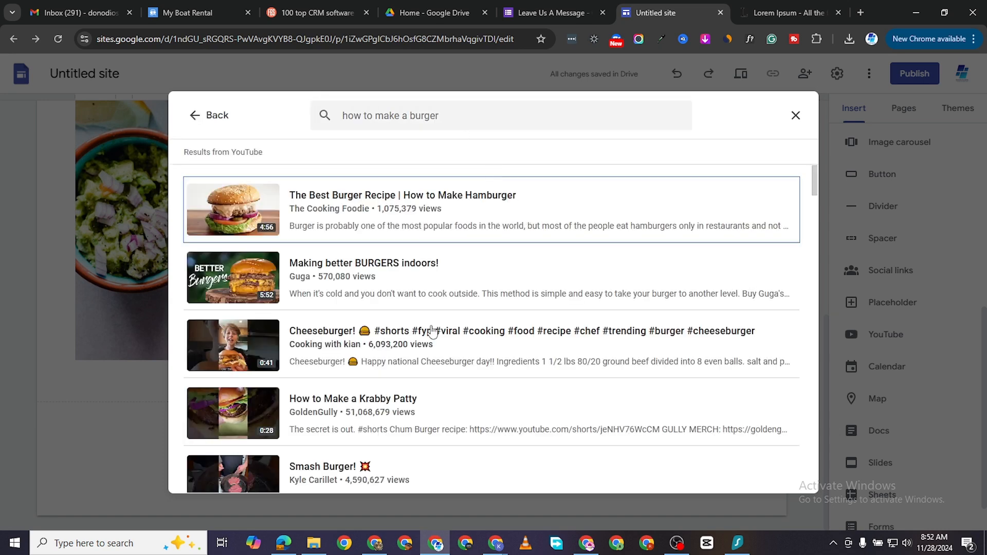
Insert the video "The Best Burger Recipe | How to Make Hamburger" below the carousel and enlarge it to the full content width
left_click(451, 205)
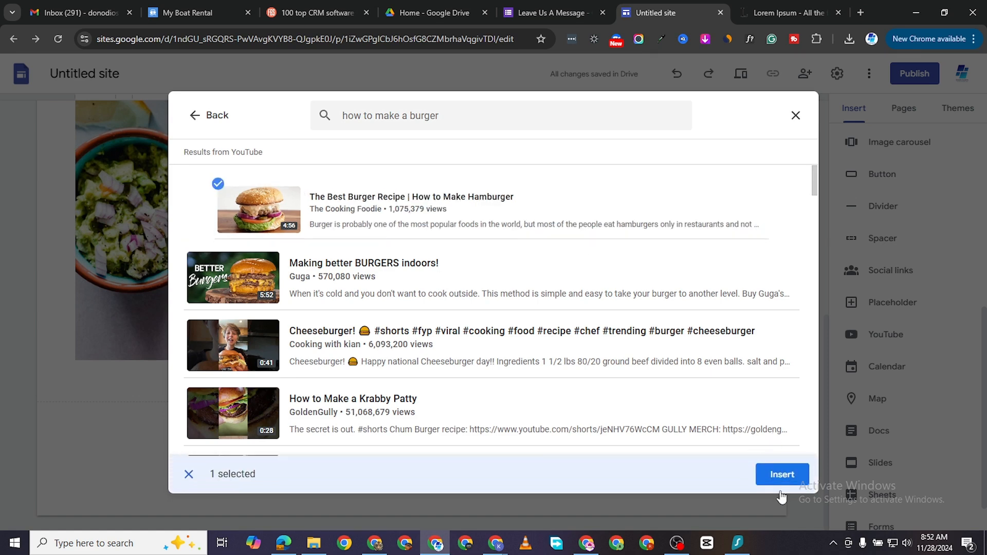
left_click(782, 473)
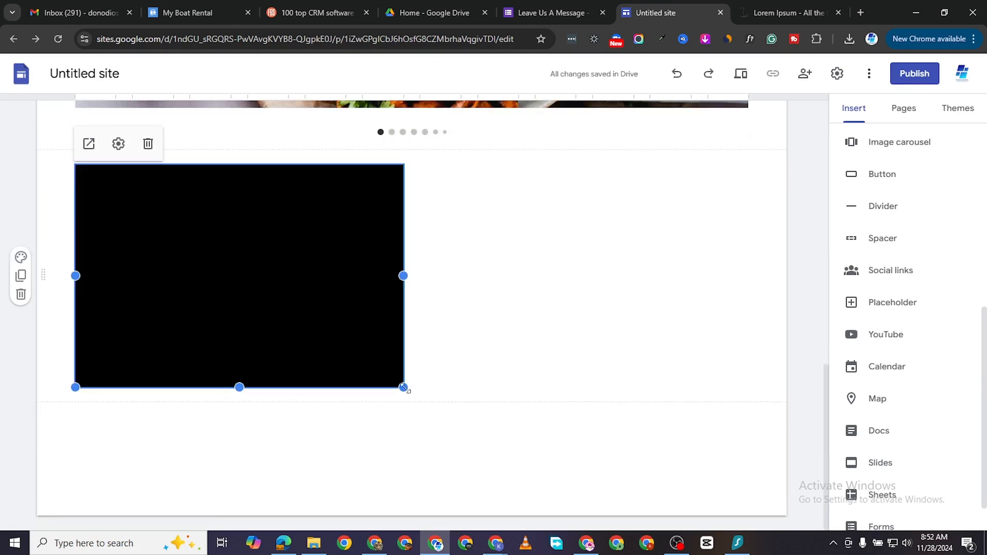
left_click_drag(403, 389, 750, 495)
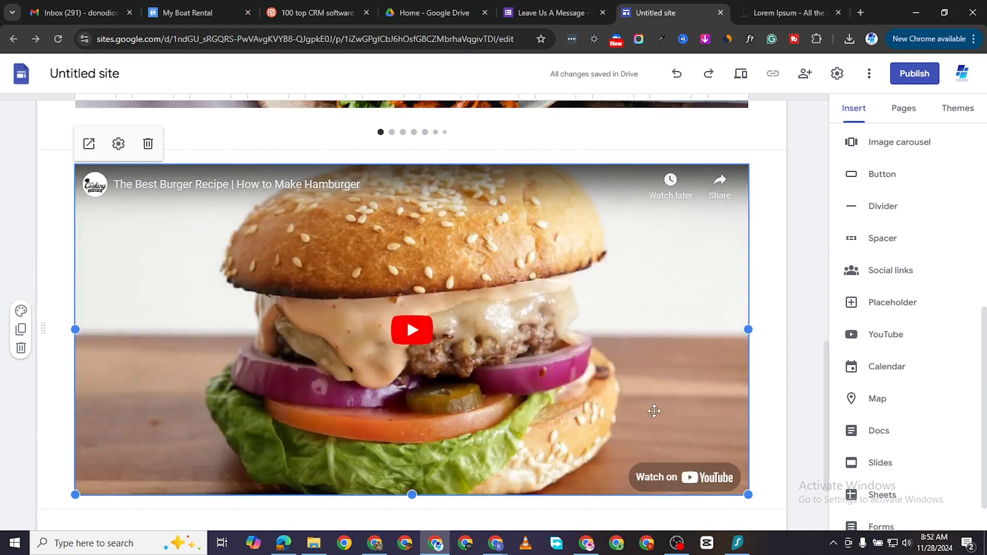
Open the Home page for editing and browse Google Drive for a replacement header image
scroll(509, 396, "down", 2)
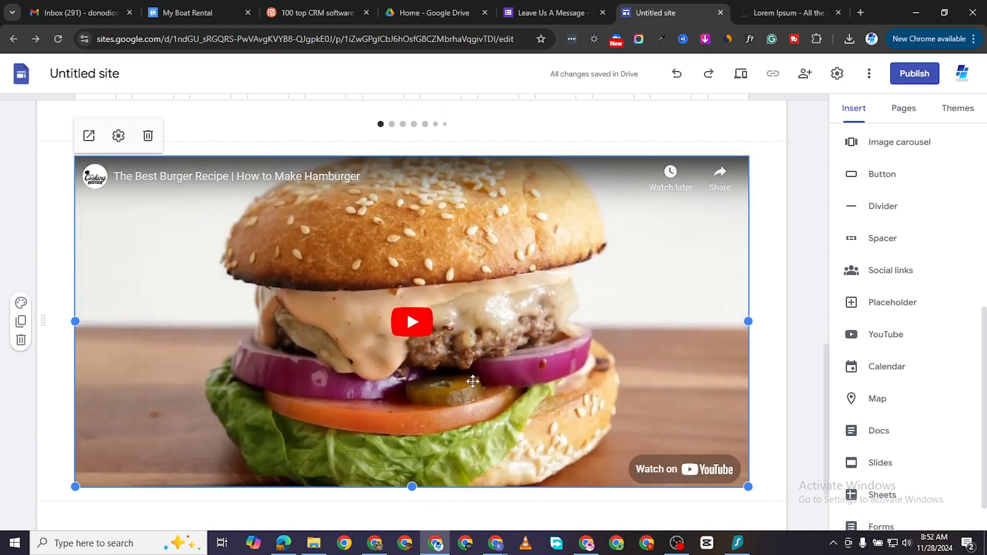
scroll(513, 410, "up", 5)
scroll(907, 154, "up", 6)
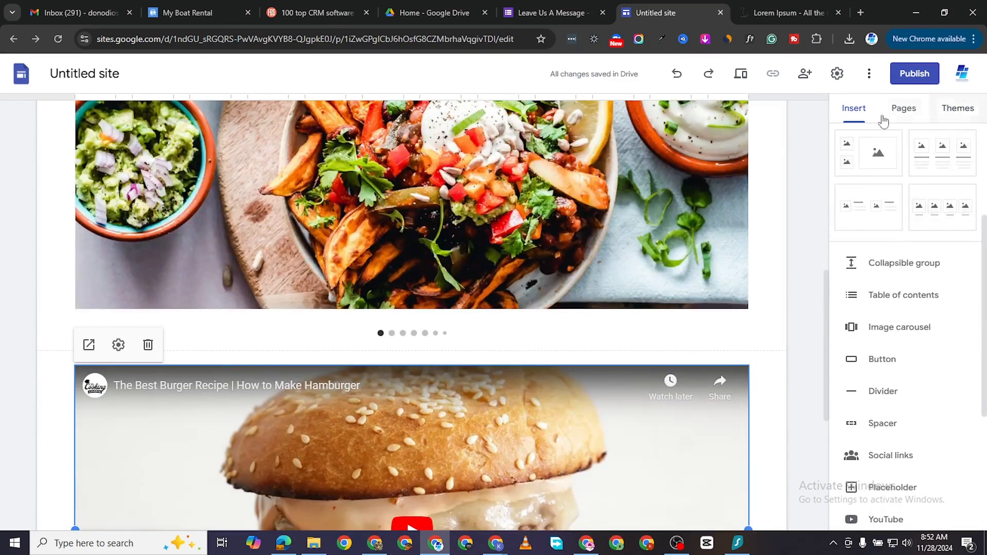
scroll(907, 189, "up", 3)
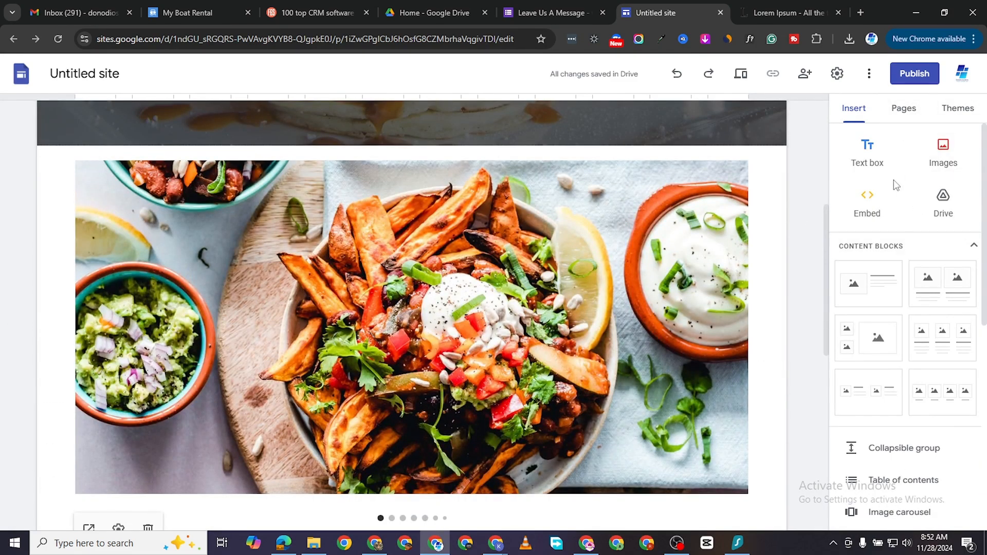
scroll(706, 299, "up", 1)
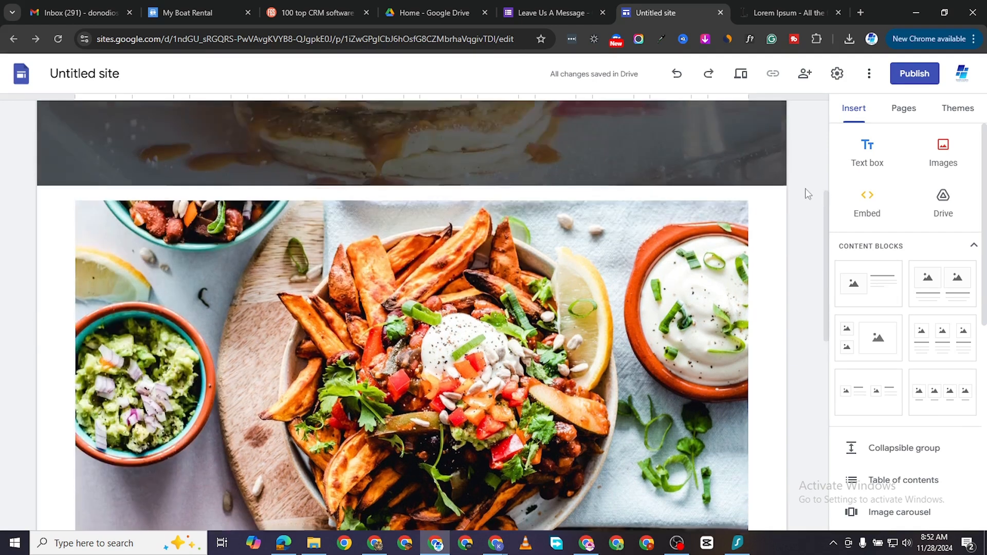
left_click(903, 109)
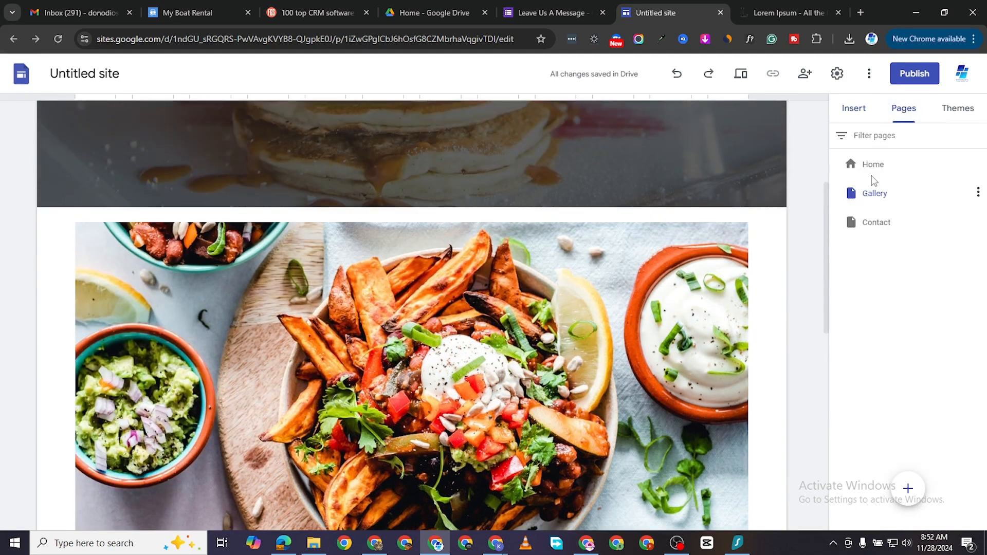
left_click(873, 164)
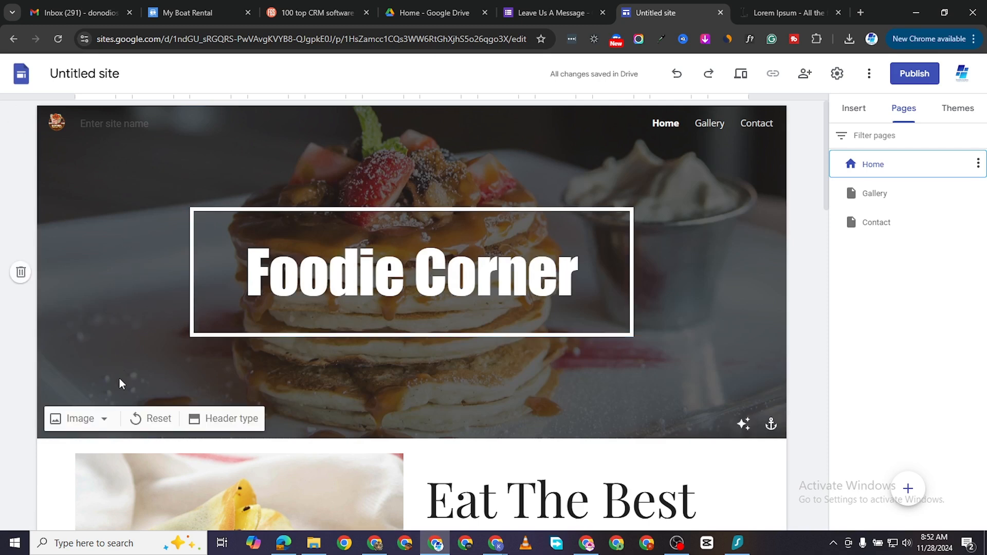
left_click(82, 418)
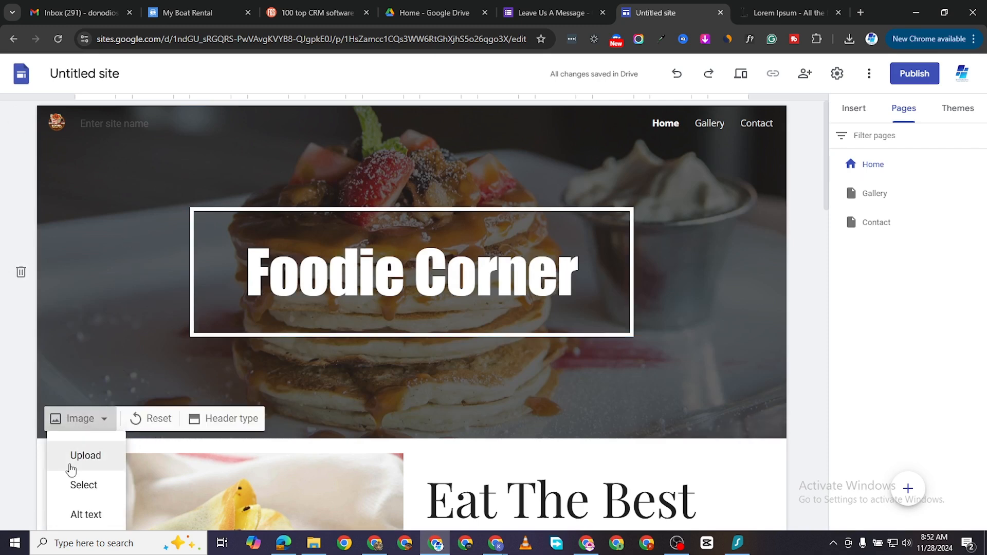
left_click(85, 484)
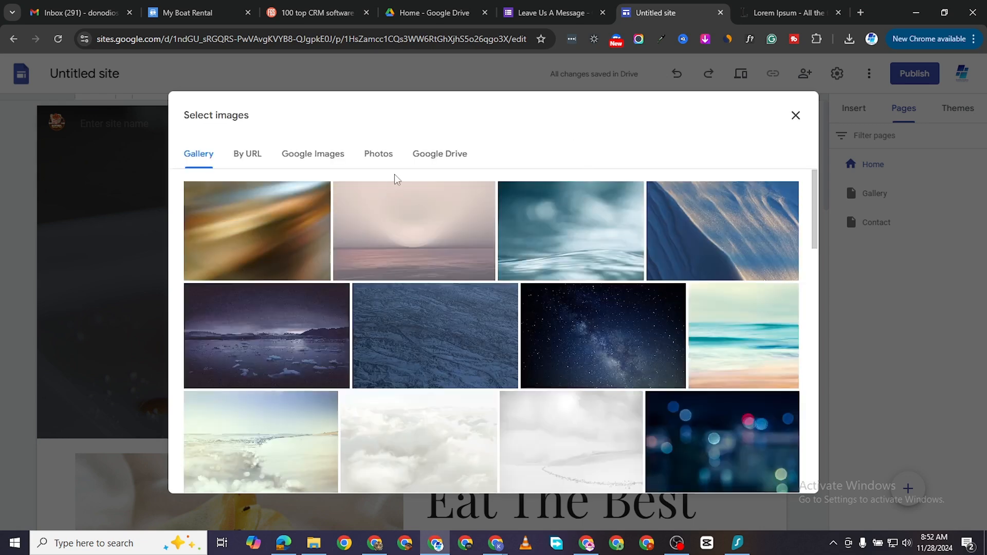
left_click(472, 154)
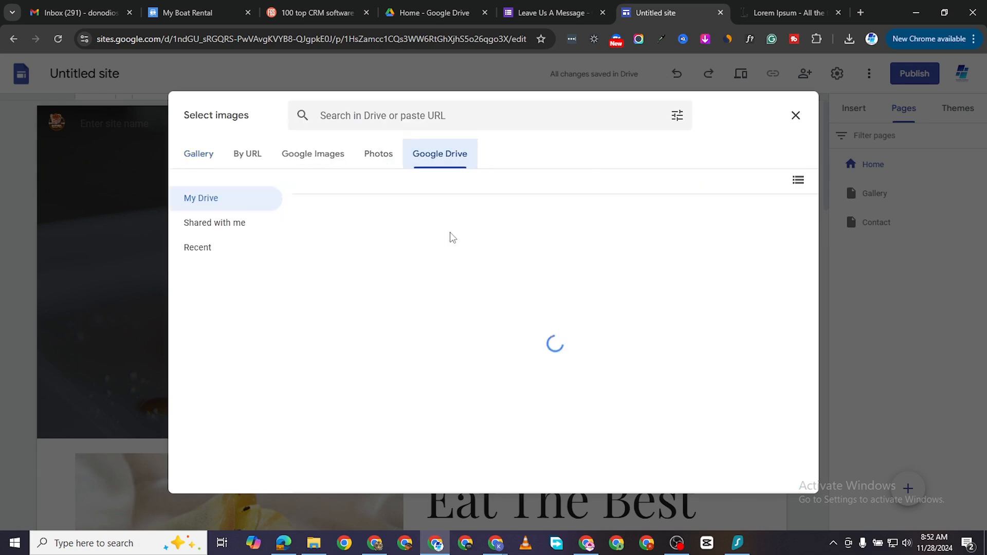
Set the Home header image to the Food Assets photo of the loaded potato wedges with guacamole and white dip
scroll(521, 361, "down", 5)
scroll(521, 361, "down", 2)
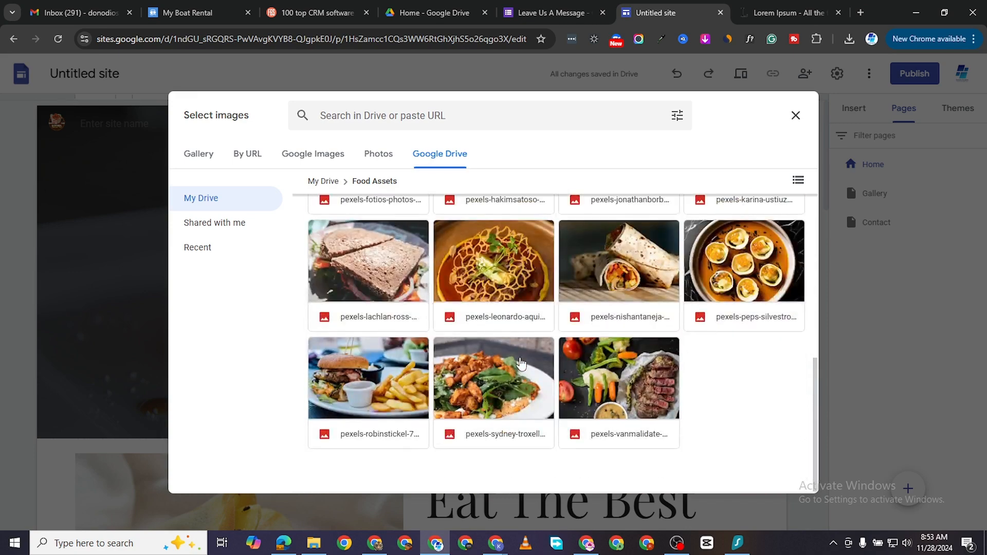
scroll(554, 350, "up", 7)
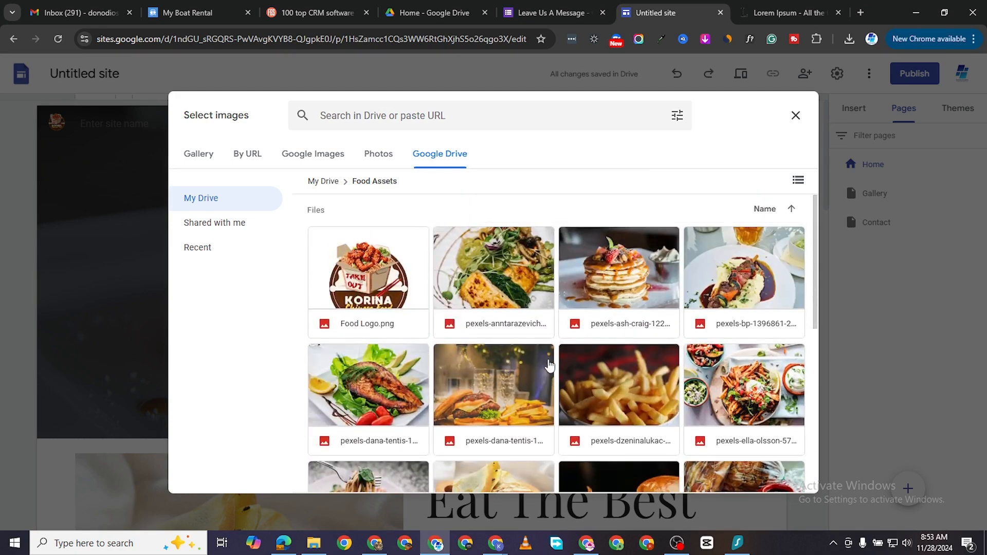
scroll(461, 382, "down", 1)
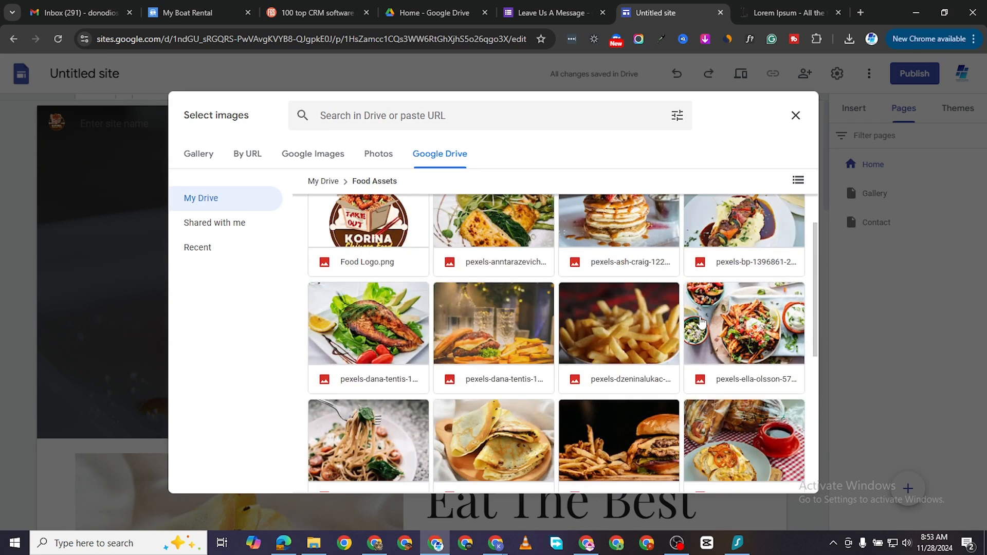
scroll(703, 313, "up", 1)
scroll(740, 355, "down", 1)
left_click(750, 326)
scroll(558, 364, "down", 7)
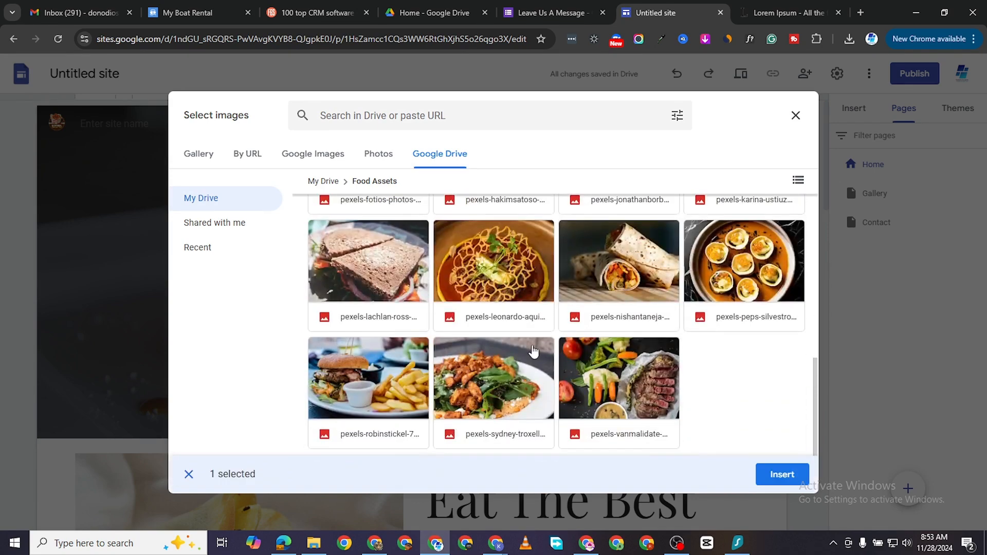
scroll(526, 389, "up", 7)
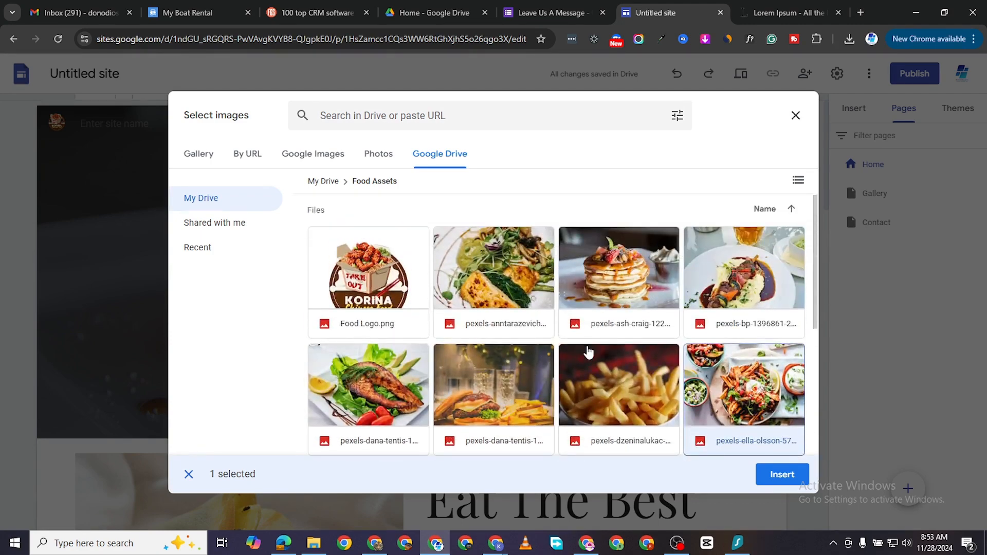
scroll(602, 355, "down", 1)
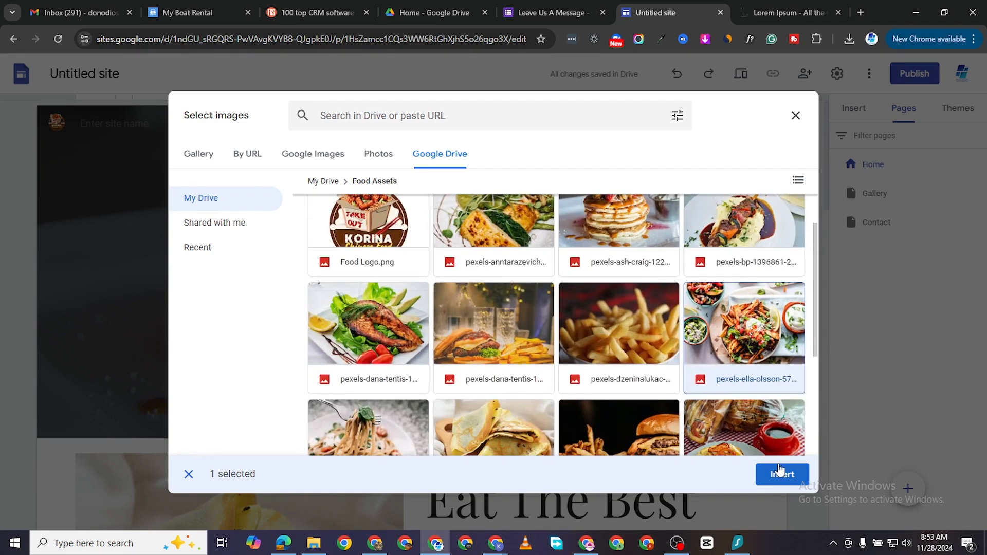
left_click(782, 474)
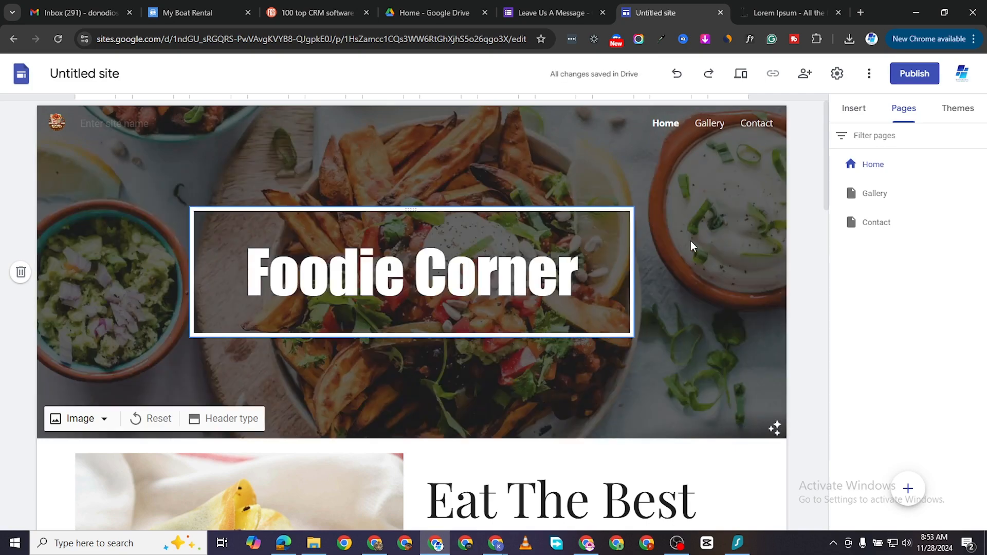
Add a footer below the location map on the Home page
scroll(749, 225, "down", 5)
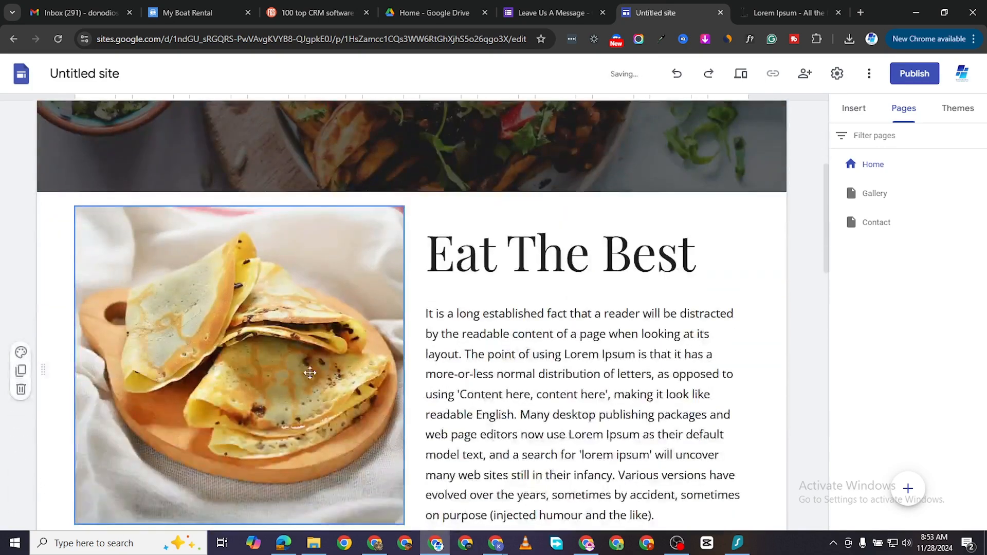
scroll(310, 373, "down", 15)
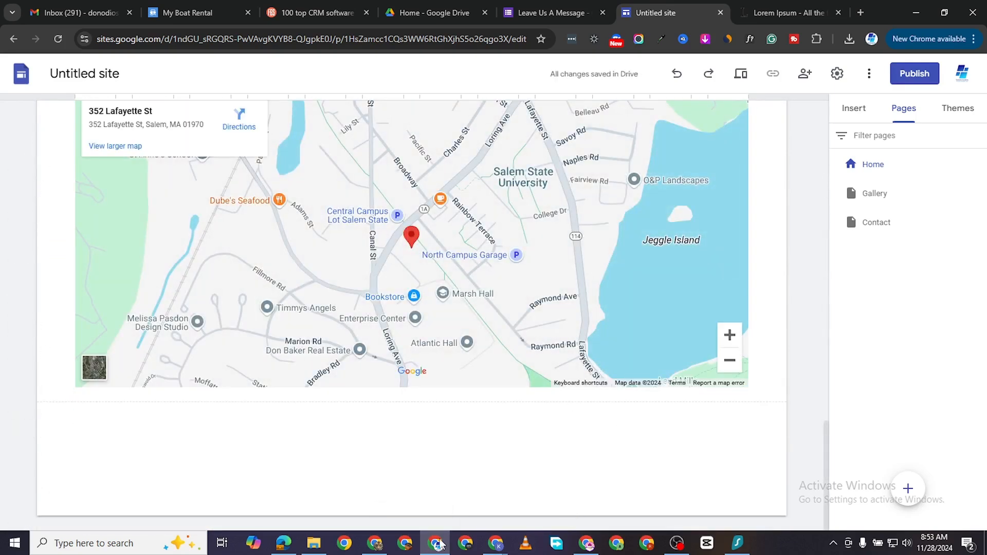
left_click(420, 515)
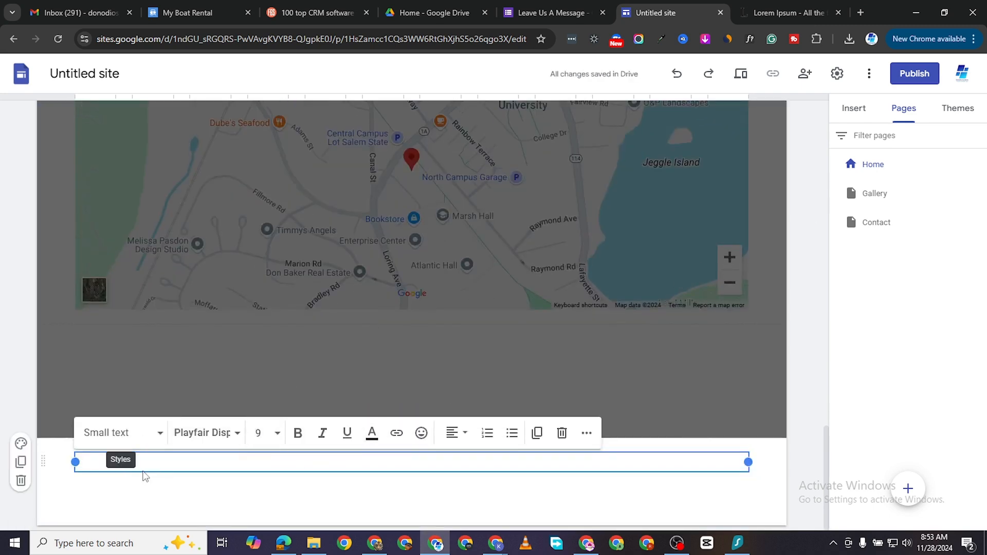
Insert the Food Logo.png image from the recent Google Drive files into the footer
left_click(853, 108)
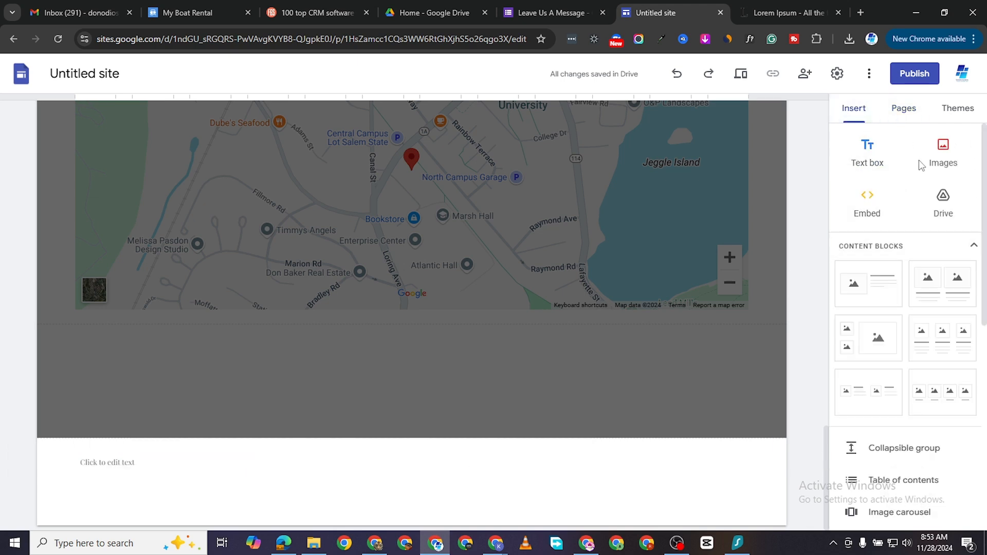
left_click(943, 152)
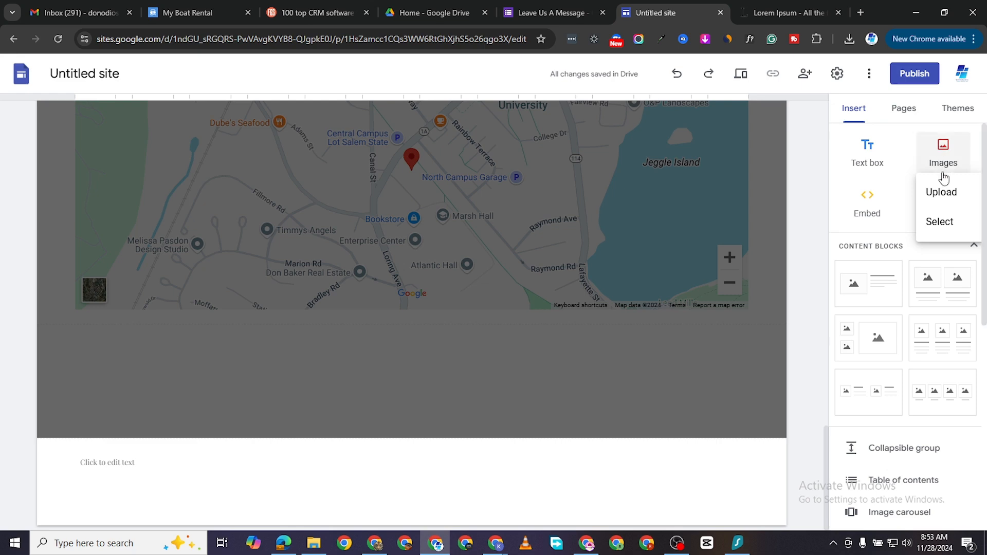
left_click(946, 225)
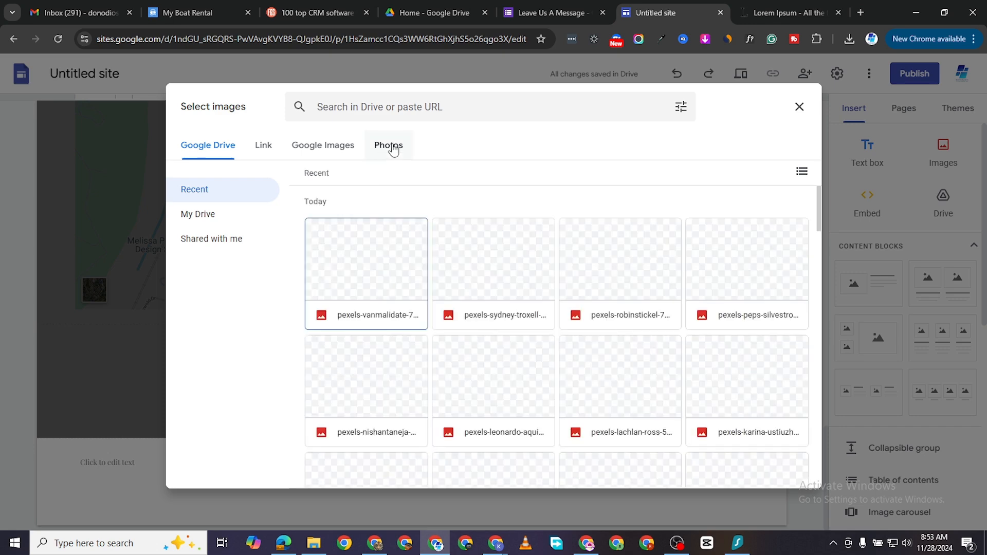
scroll(575, 328, "down", 5)
scroll(606, 331, "down", 5)
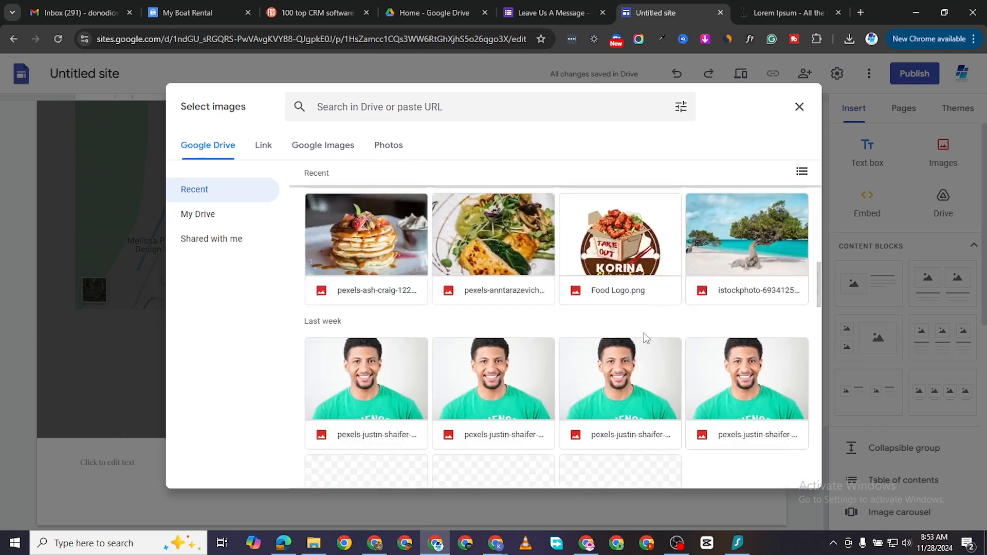
scroll(628, 309, "up", 3)
left_click(613, 252)
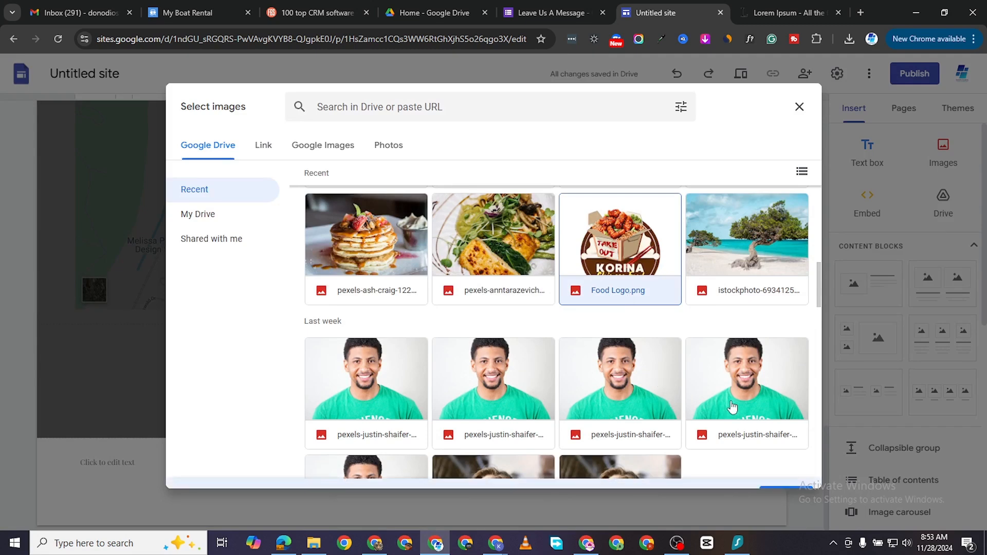
left_click(792, 470)
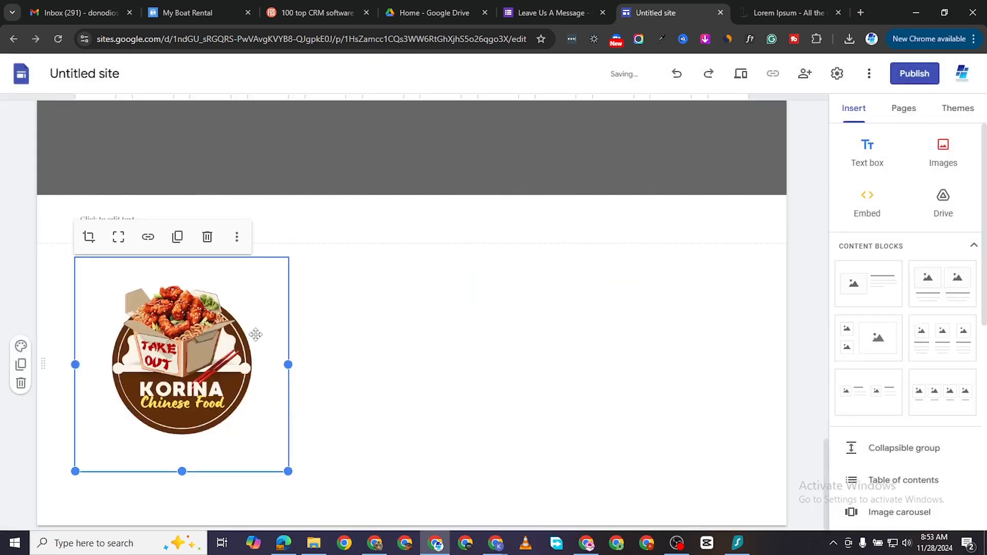
Shrink the footer logo to about half its size and shift it inward from the footer's left edge
left_click_drag(288, 470, 200, 383)
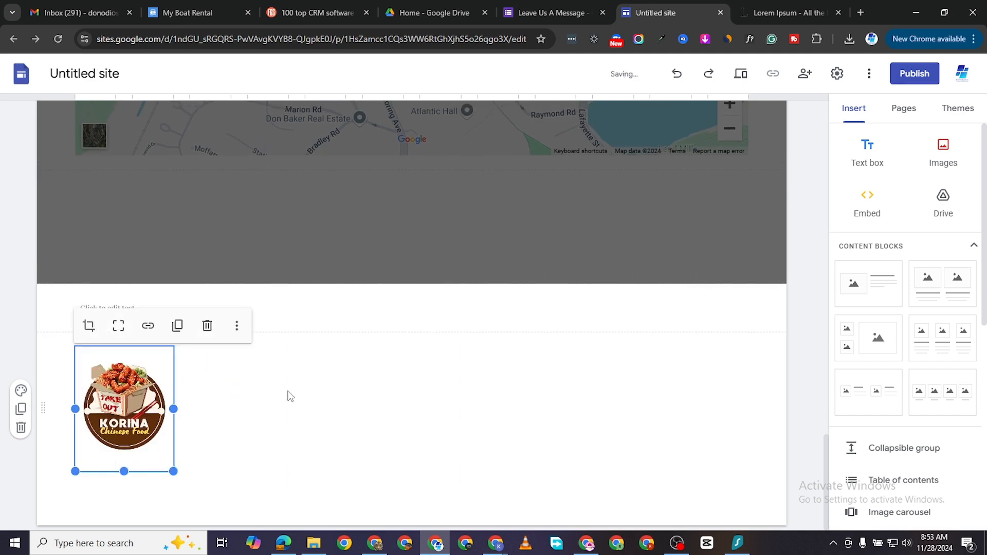
left_click(222, 399)
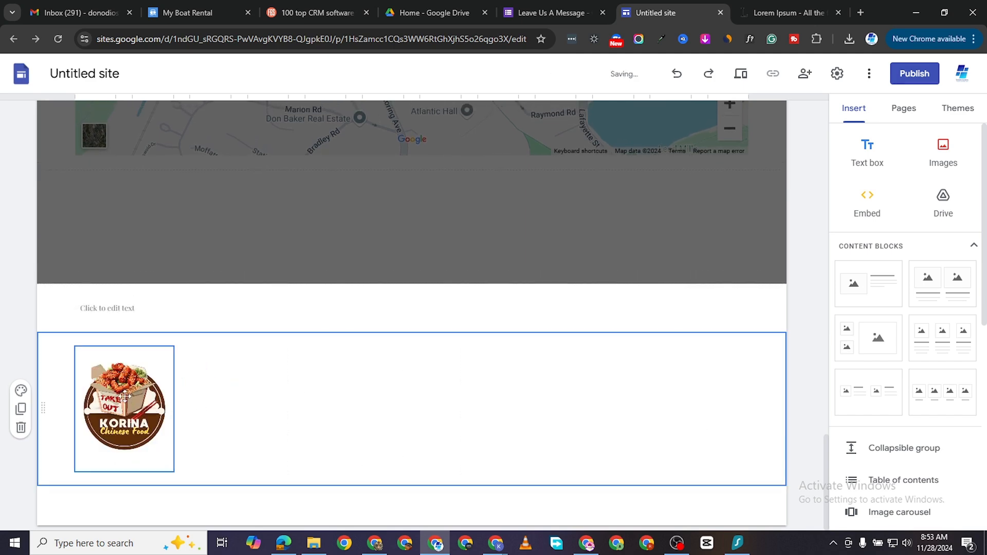
left_click_drag(124, 397, 249, 440)
Start inserting social links, giving the first one the youtube image from the Downloads folder and the link youtube.com
scroll(942, 385, "down", 8)
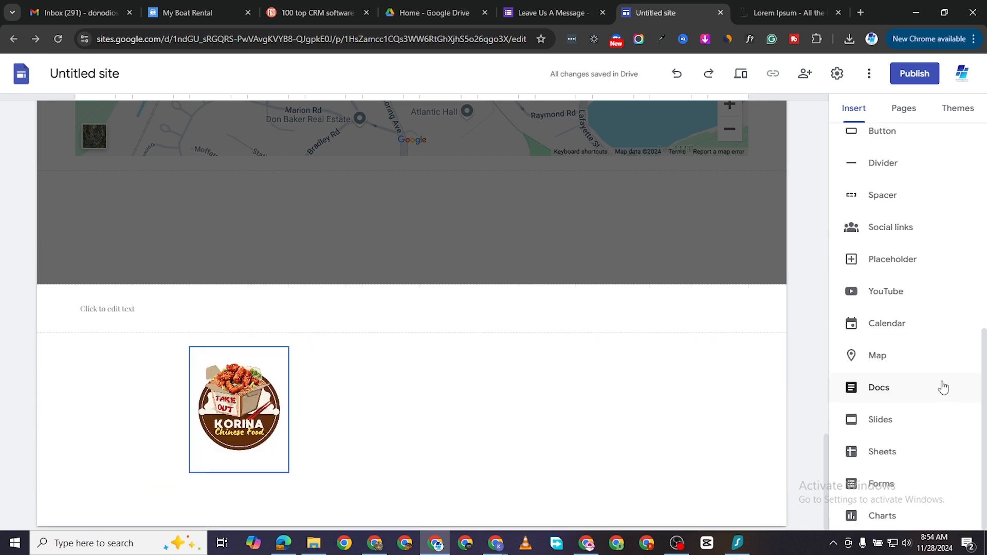
left_click(901, 237)
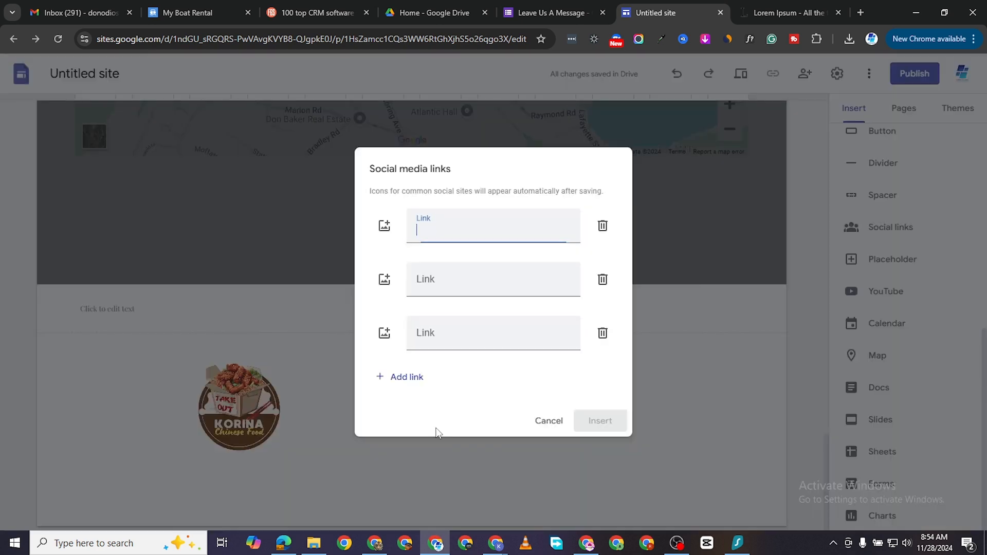
left_click(383, 231)
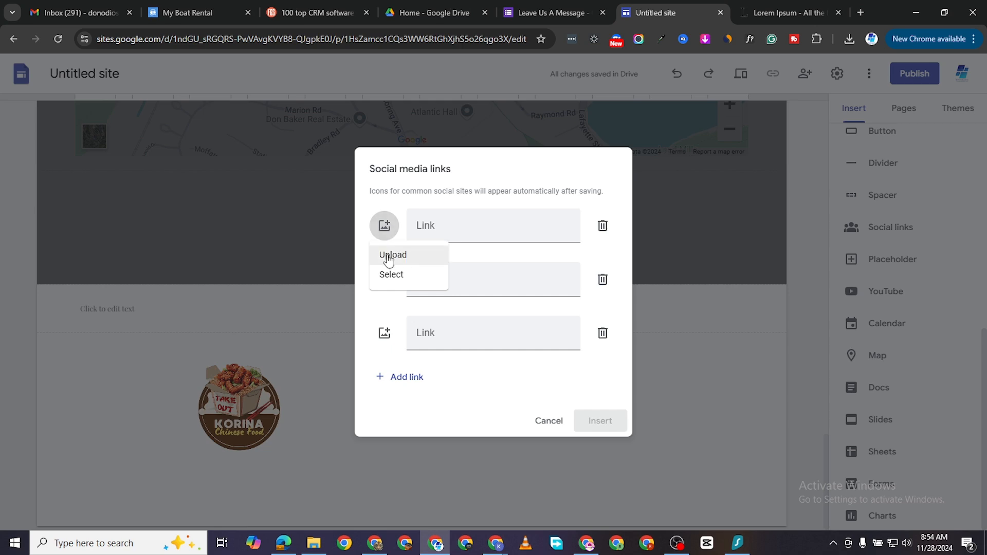
left_click(392, 255)
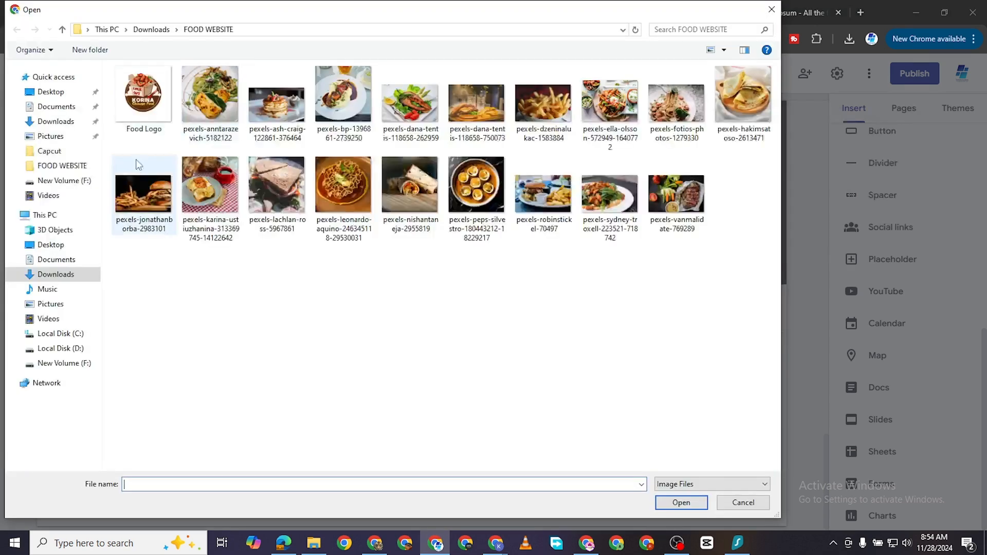
left_click(66, 123)
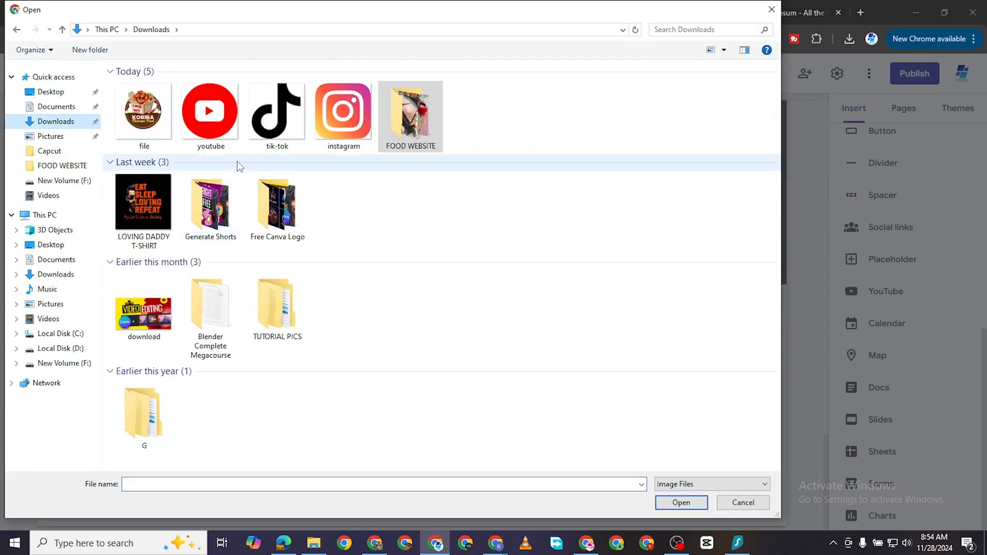
double_click(205, 101)
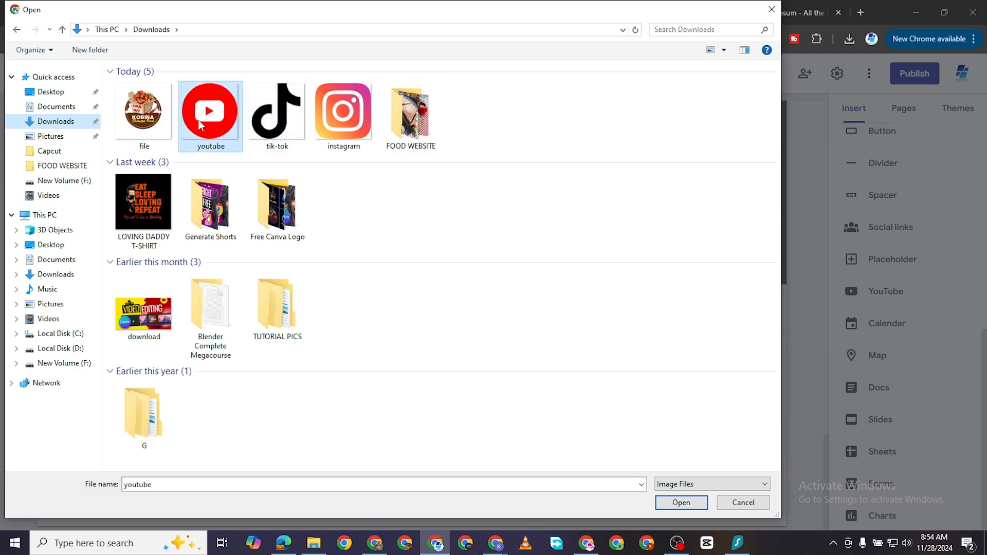
left_click(444, 223)
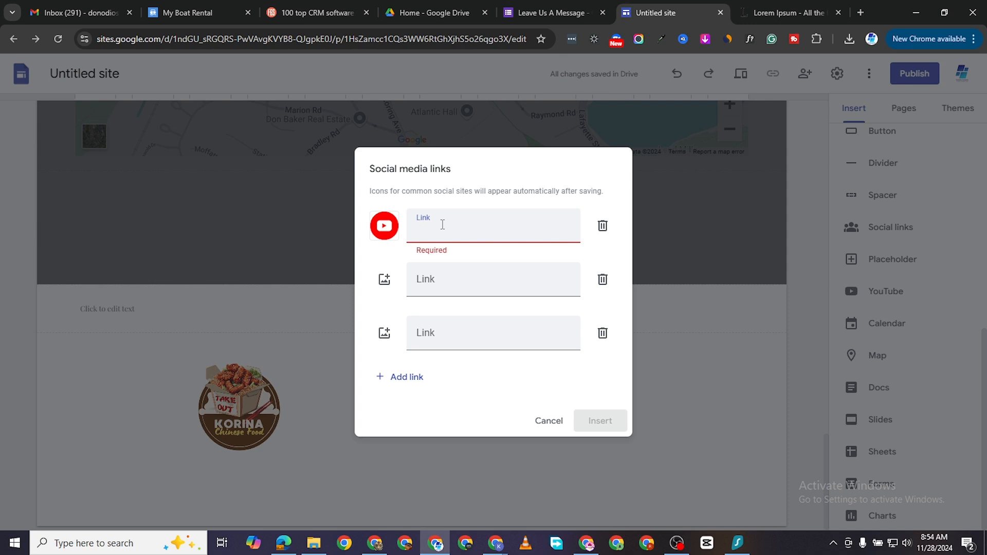
type("youtube.com")
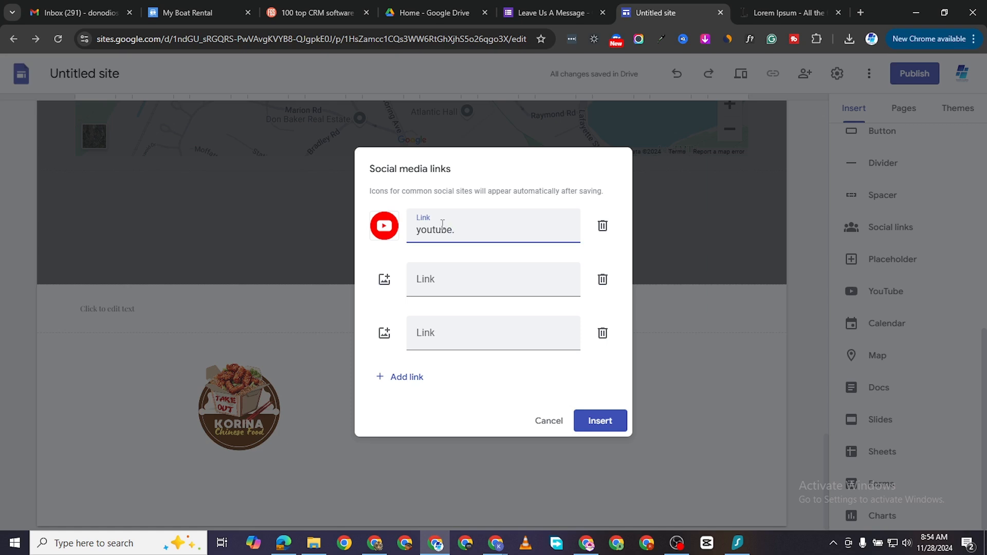
Give the second social link the tik-tok image from Downloads and the link tiktok.com
left_click(385, 281)
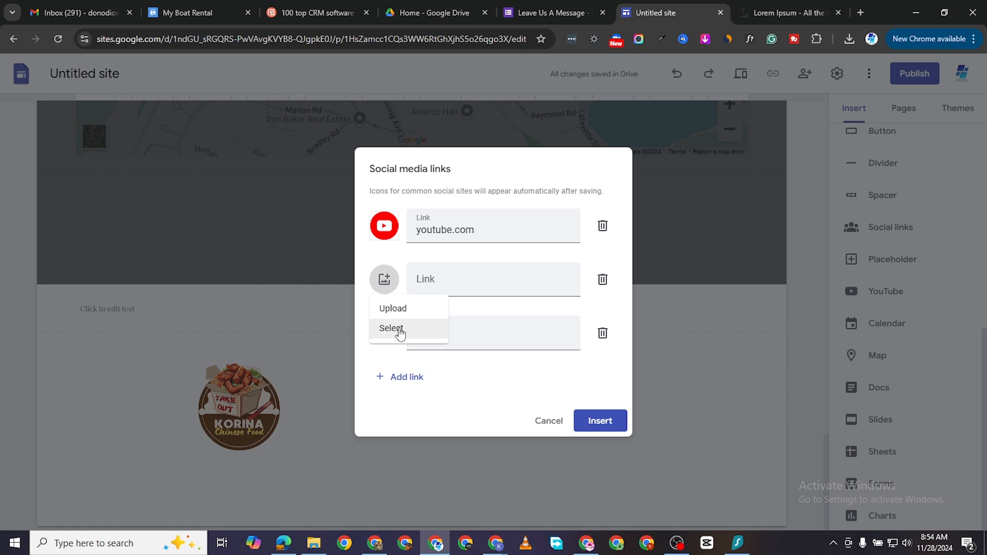
left_click(392, 308)
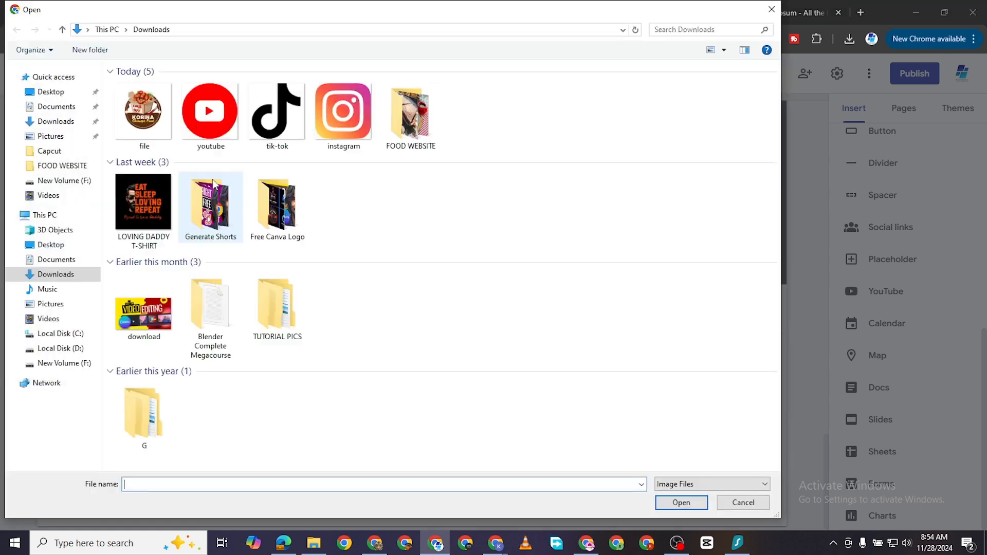
left_click(301, 125)
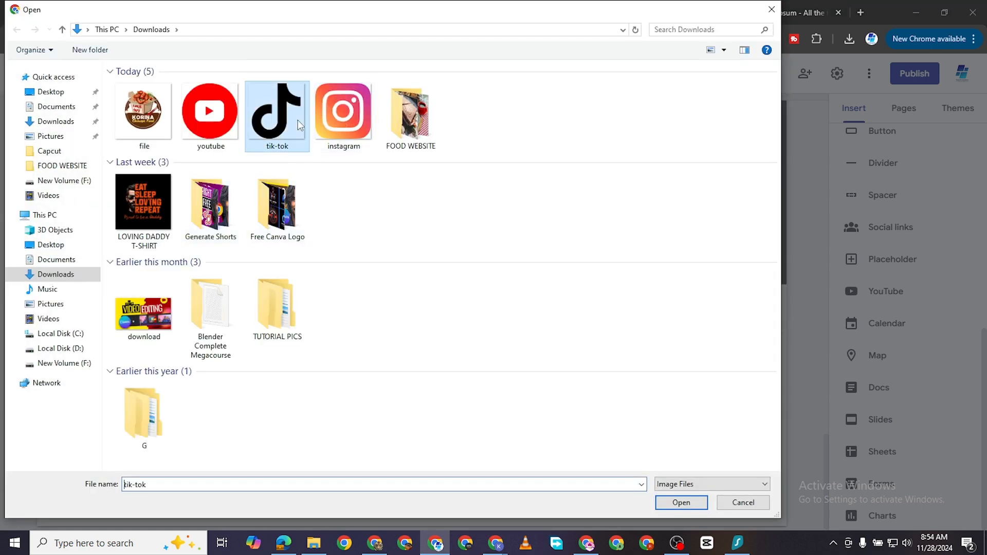
left_click(667, 504)
left_click(462, 277)
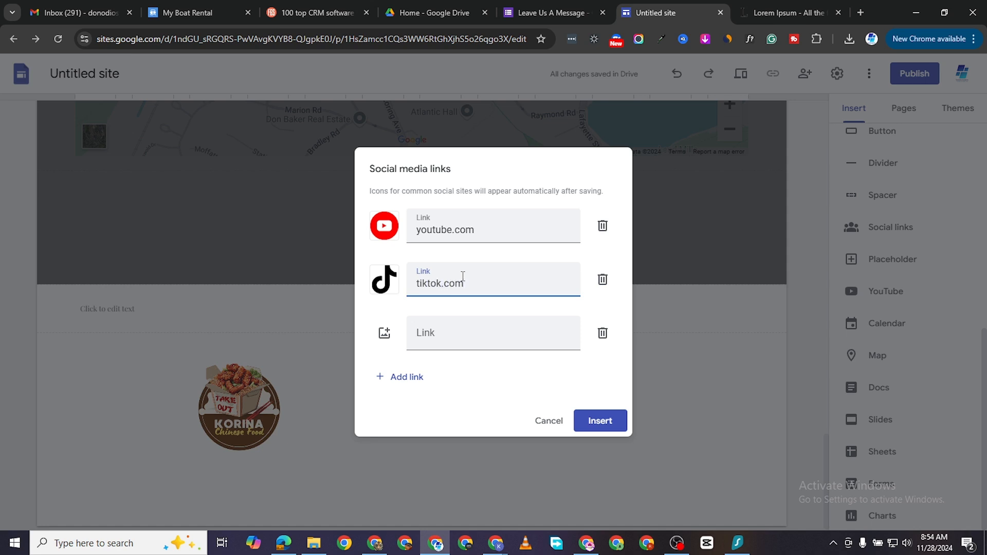
Give the third social link the instagram image and the link instagram.com, and insert the set into the footer
left_click(385, 334)
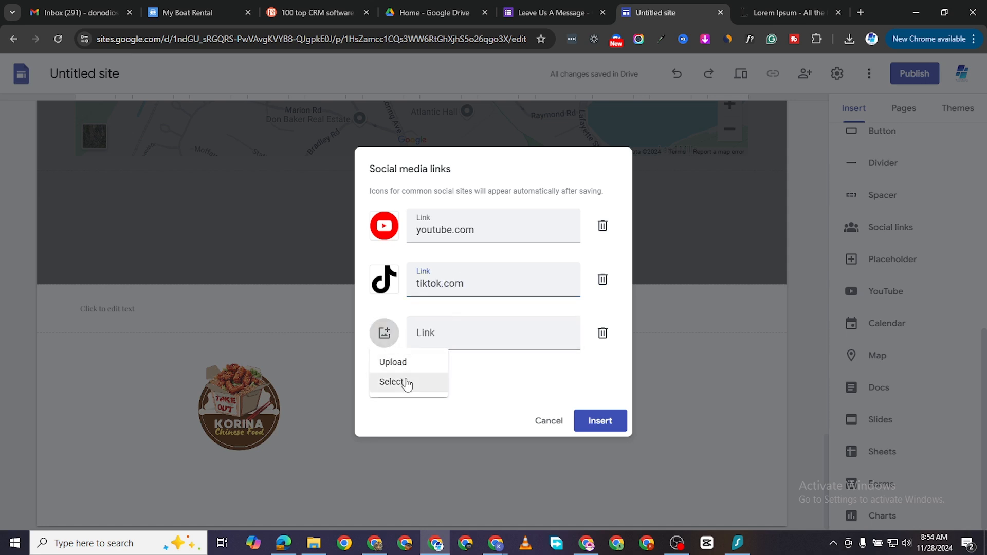
left_click(406, 383)
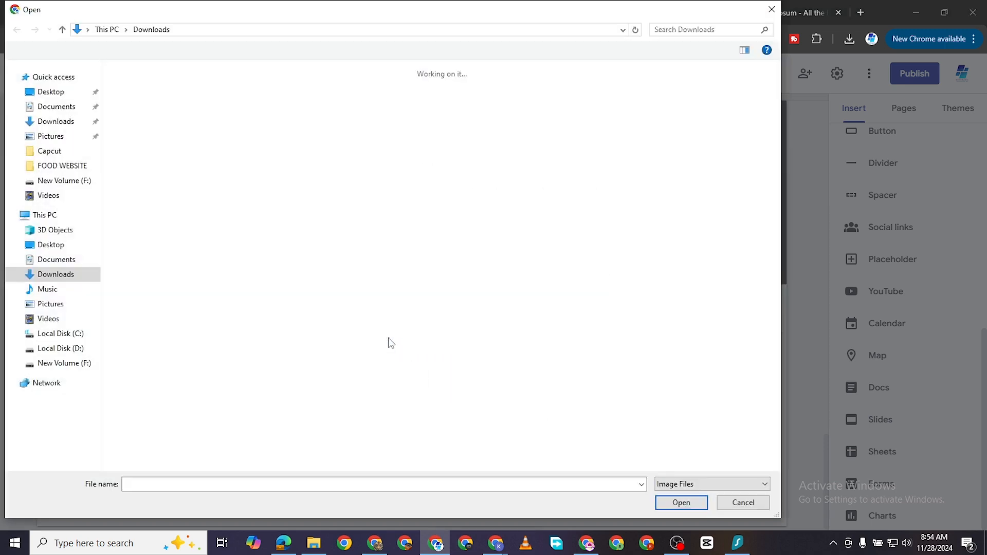
double_click(341, 172)
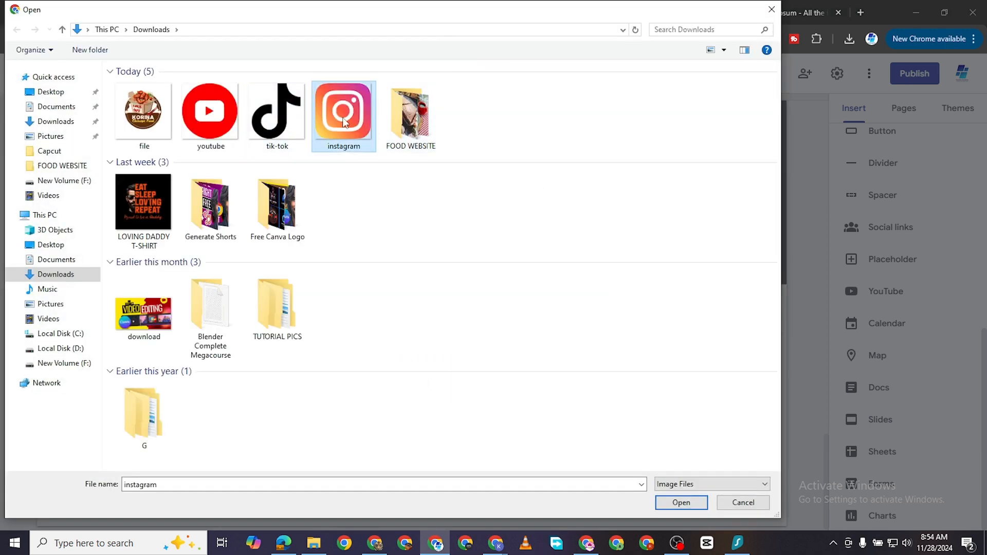
left_click(463, 337)
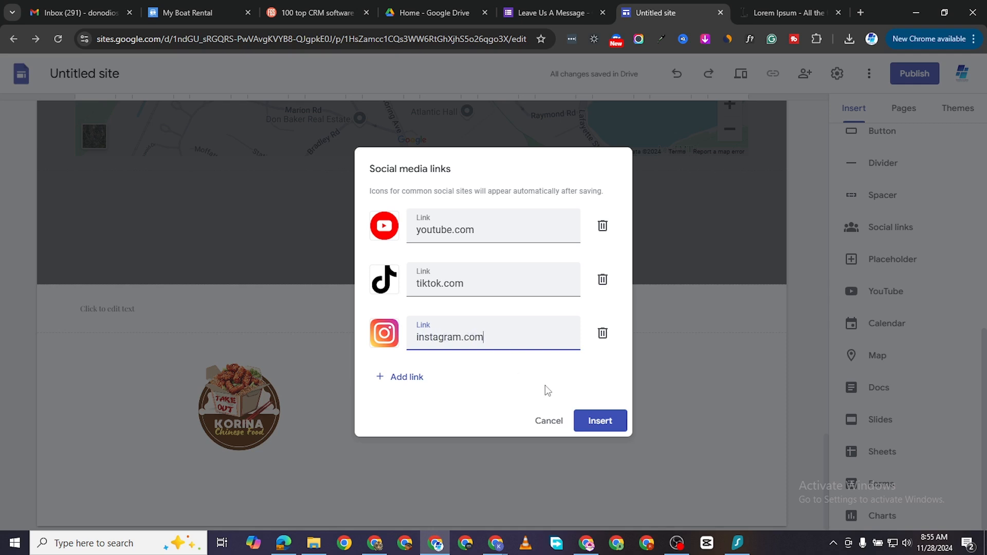
left_click(591, 421)
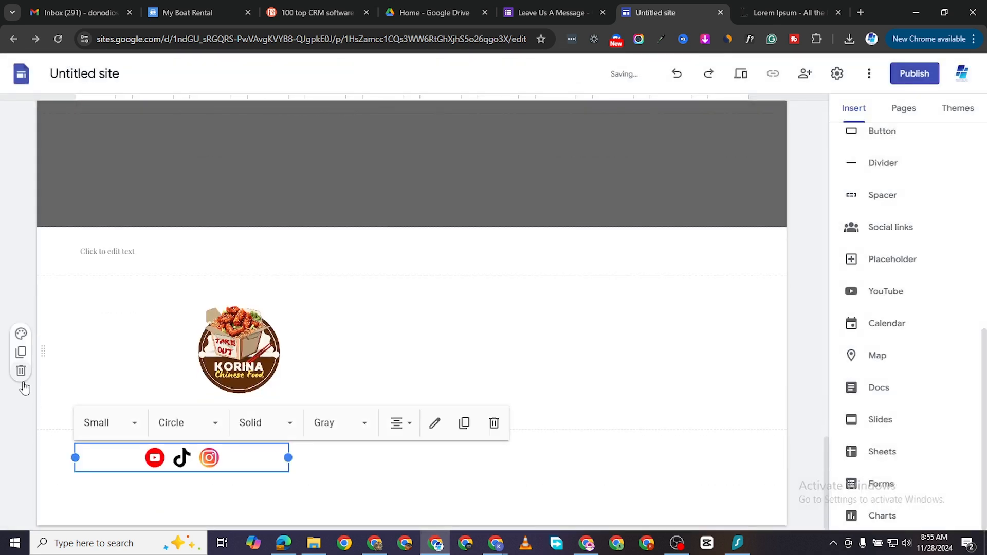
Move the social icons up into the logo's row, placing them near the middle of the footer
left_click(358, 467)
left_click_drag(254, 455, 546, 346)
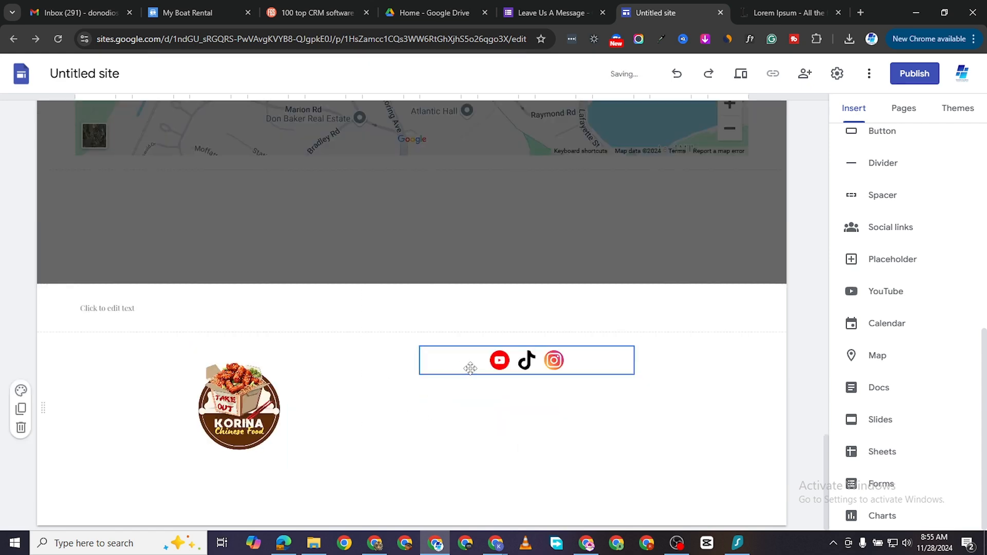
left_click_drag(516, 362, 491, 411)
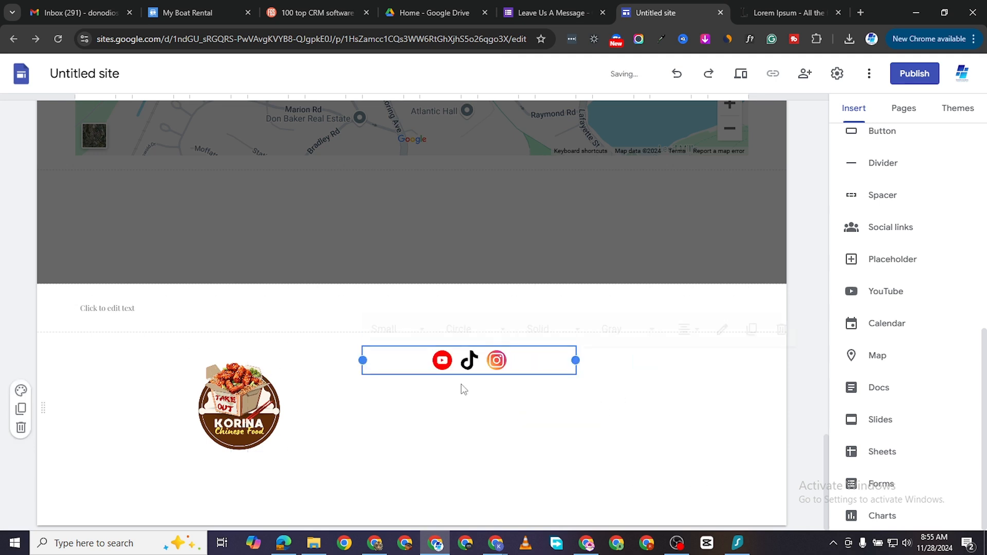
left_click(212, 388)
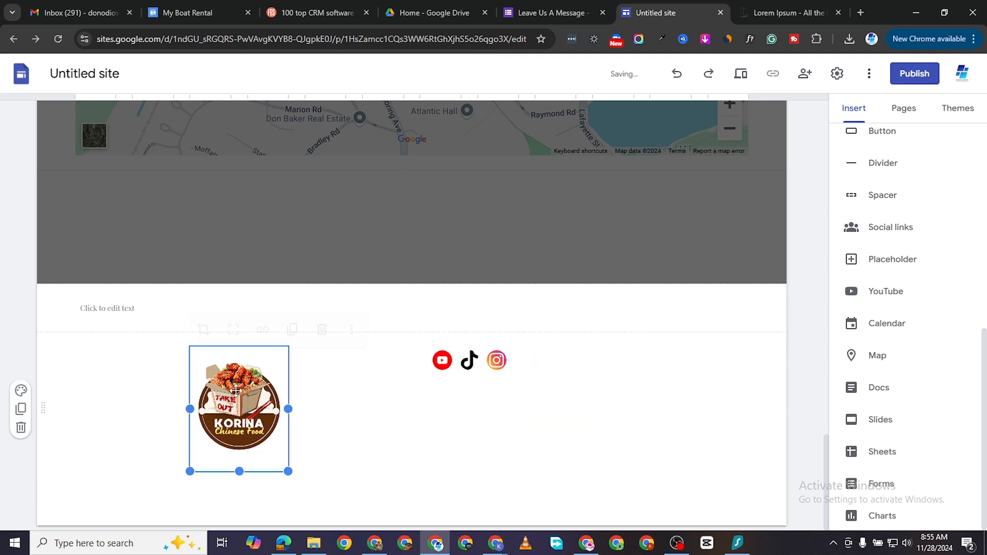
left_click(499, 362)
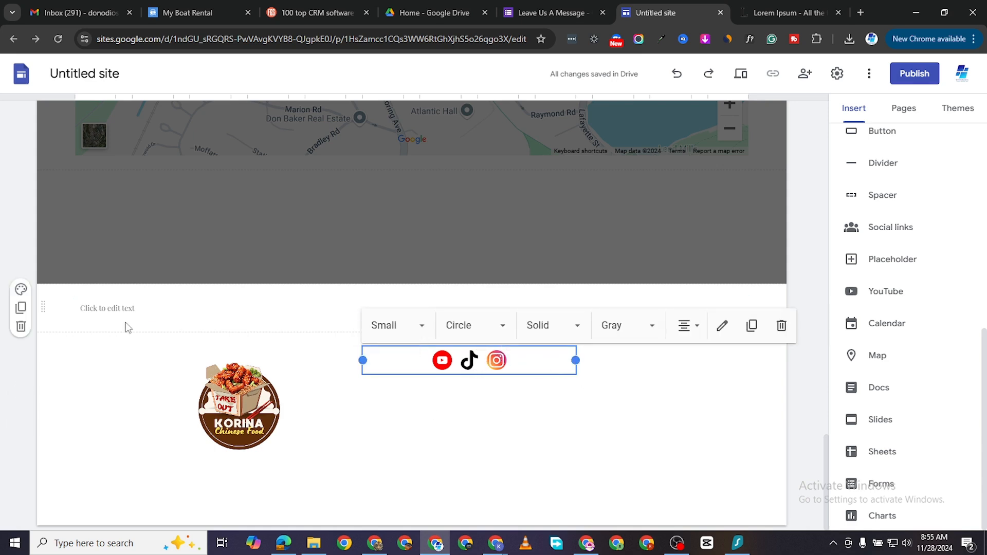
Delete the empty text box above the footer logo and move the social icons to the footer's right side
left_click(160, 316)
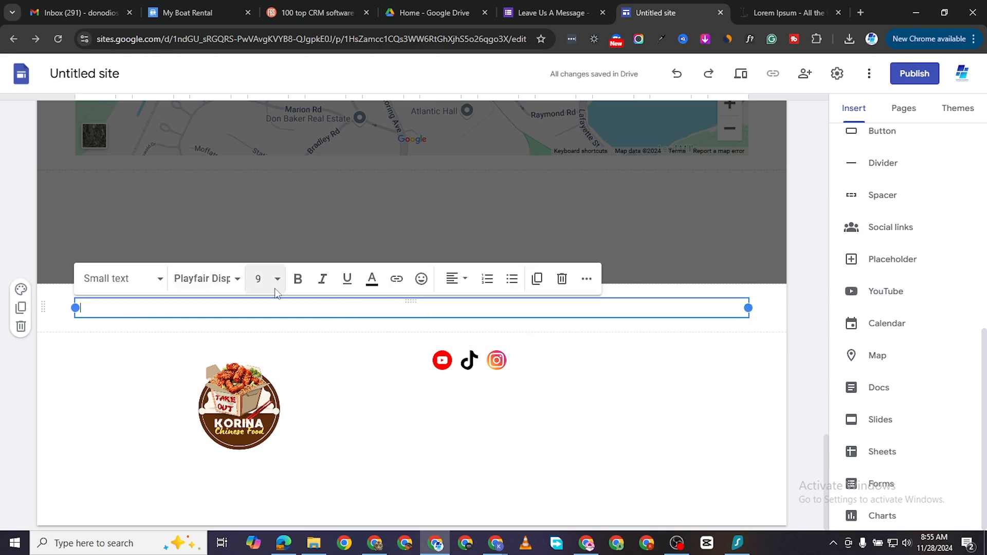
left_click(562, 279)
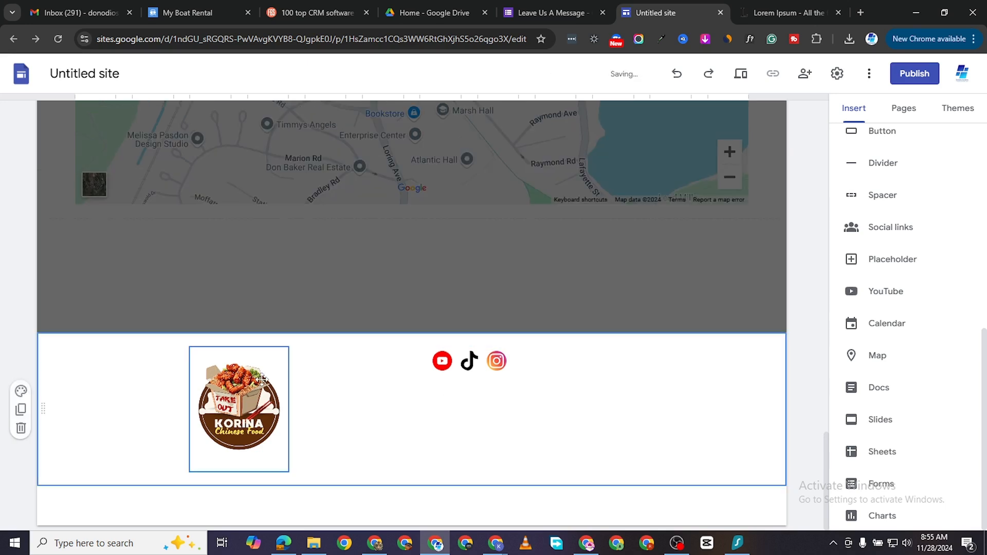
left_click_drag(241, 419, 242, 411)
left_click_drag(506, 362, 643, 393)
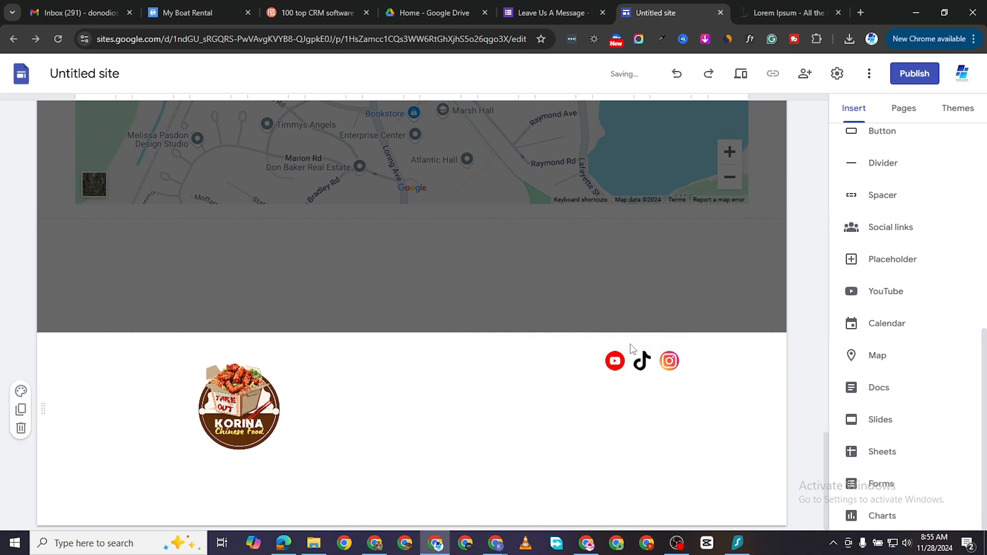
Publish the site under the web address foodie-junction, copying its full URL before publishing
left_click(658, 366)
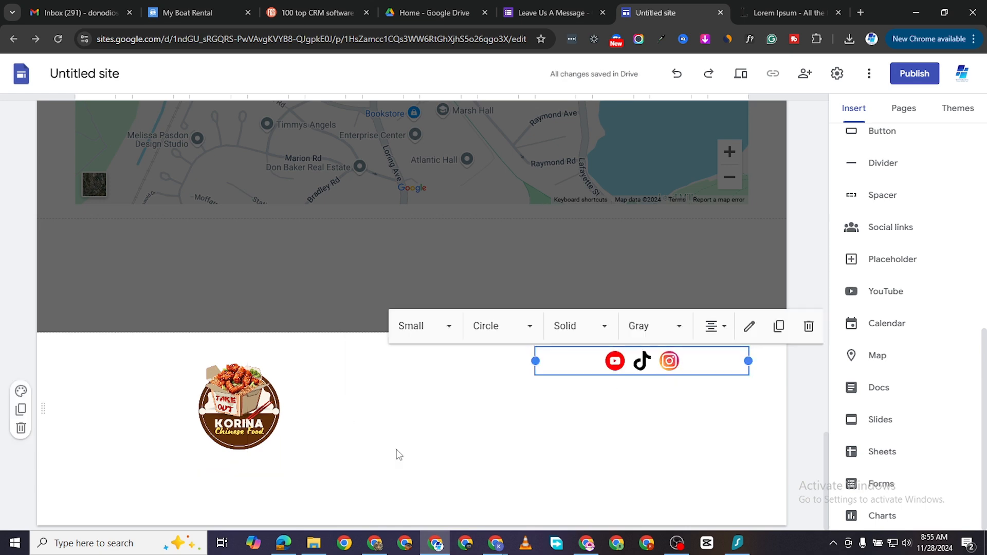
scroll(474, 368, "up", 8)
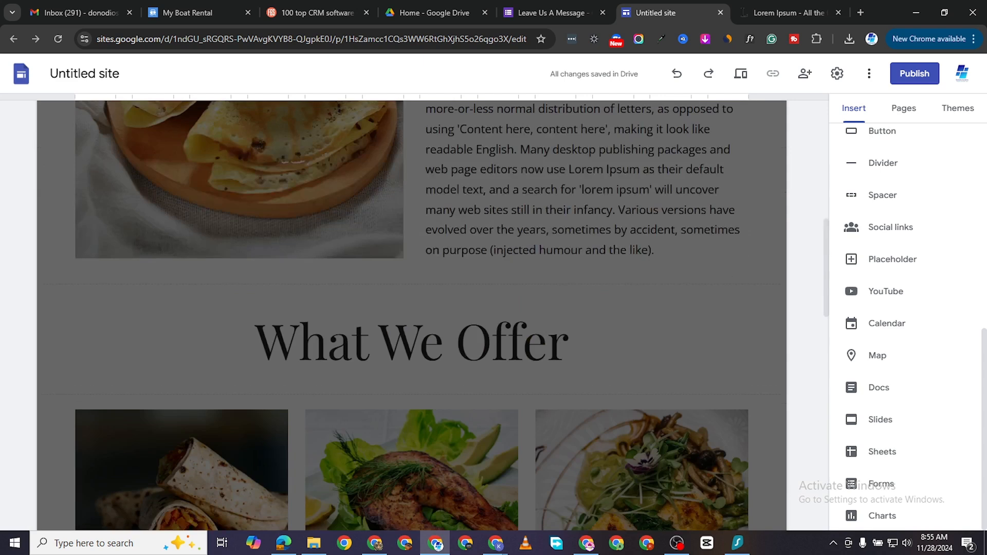
left_click(912, 80)
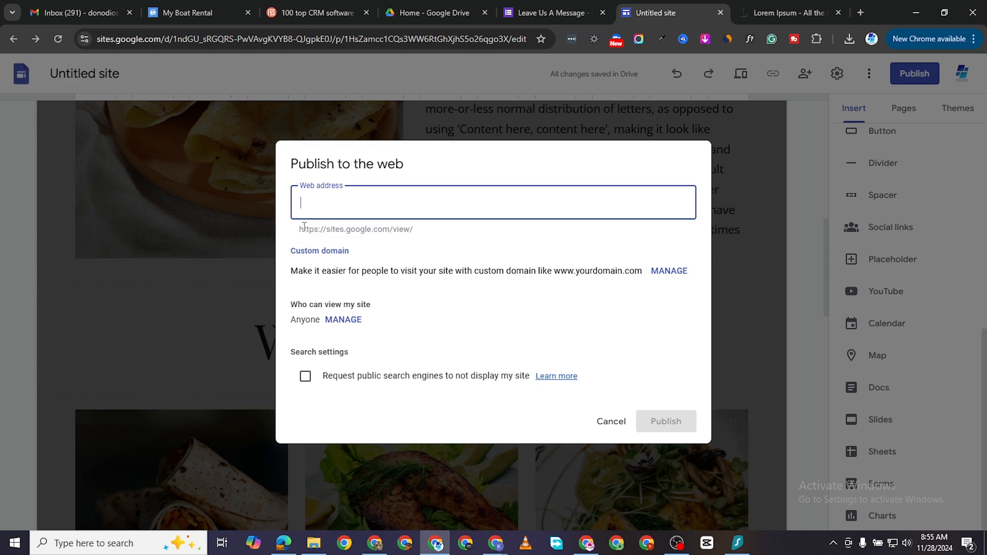
type("foodie-junction")
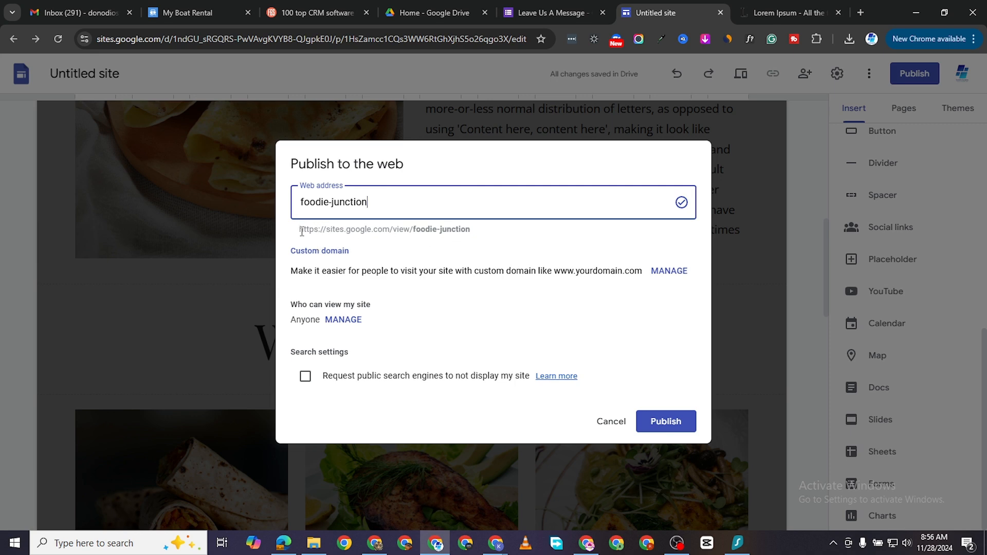
left_click_drag(301, 232, 472, 230)
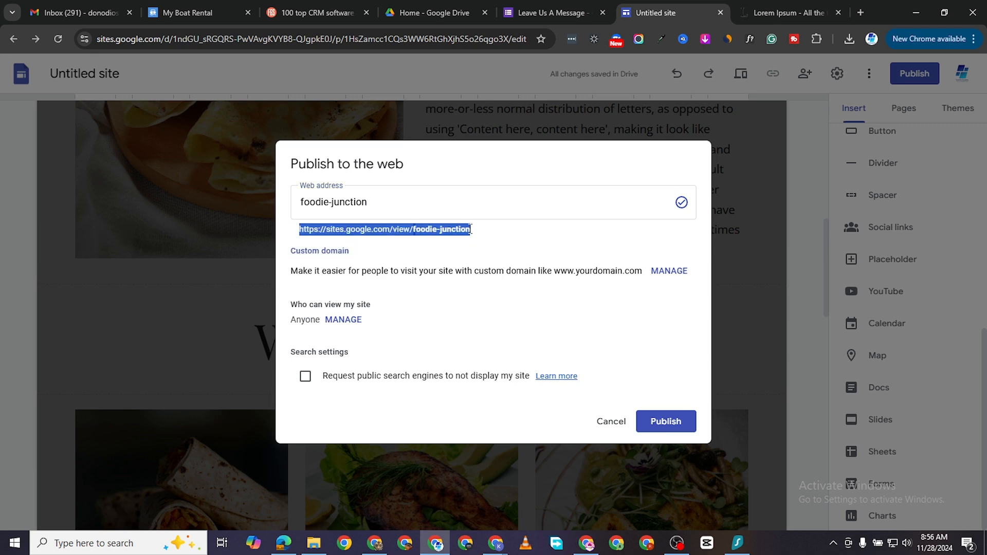
right_click(463, 226)
left_click(500, 242)
left_click(404, 260)
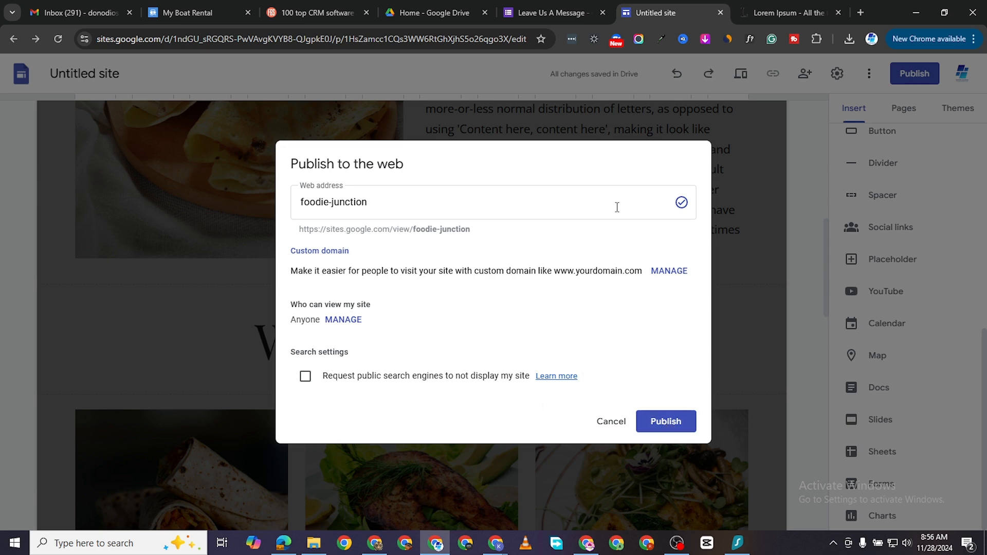
left_click(671, 423)
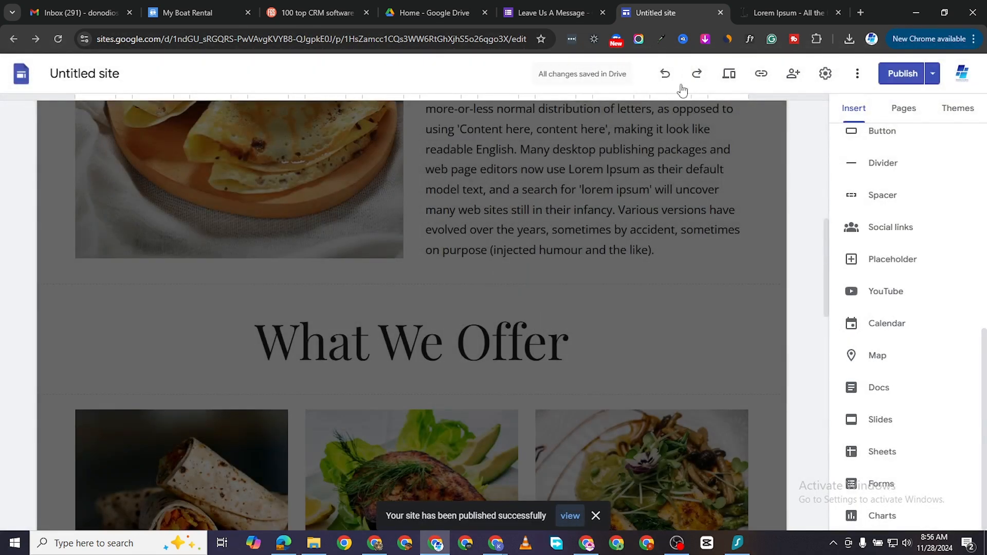
Try to open the copied foodie-junction site address in a new browser tab, and close that tab
left_click(855, 12)
right_click(414, 36)
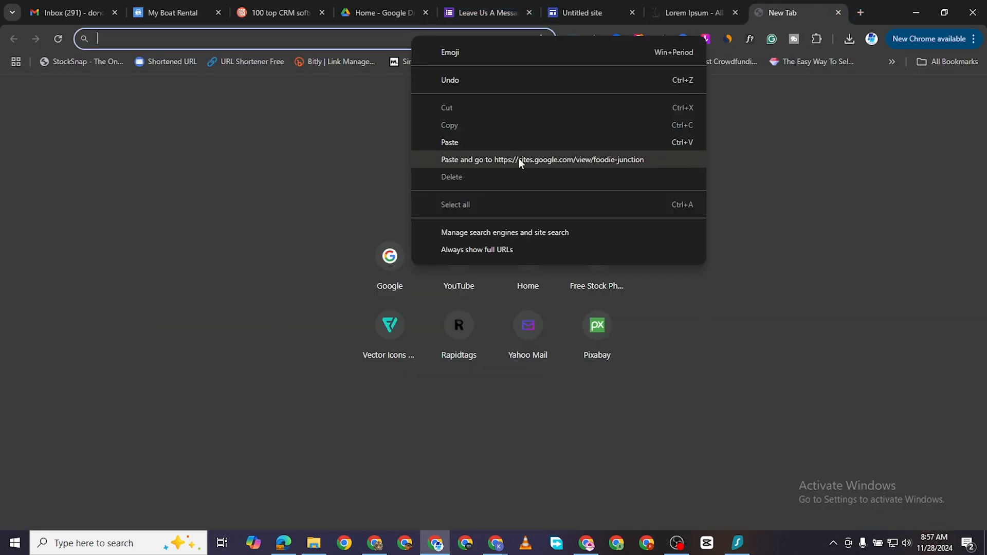
left_click(518, 158)
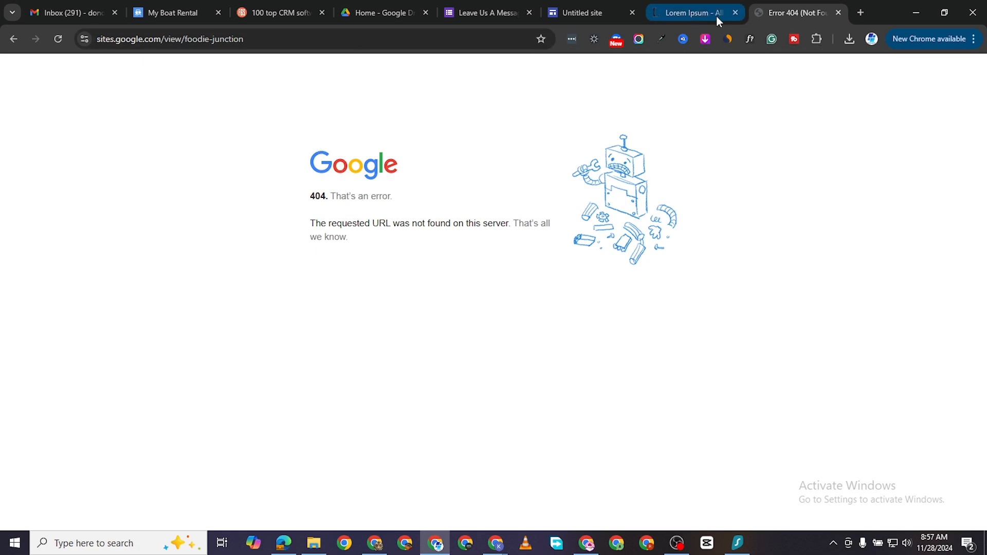
key("ctrl+w")
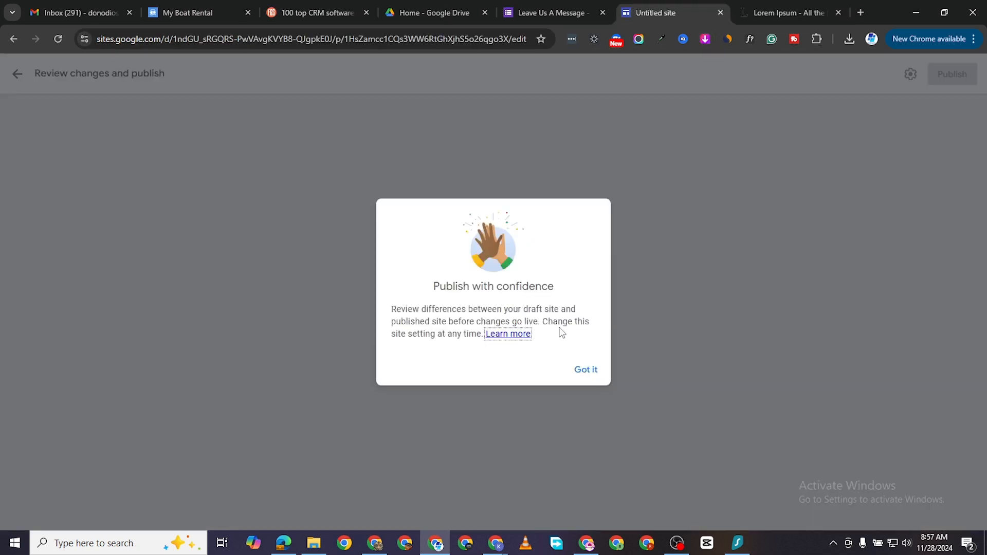
Leave the publish review for the site editor and open the published site
left_click(581, 371)
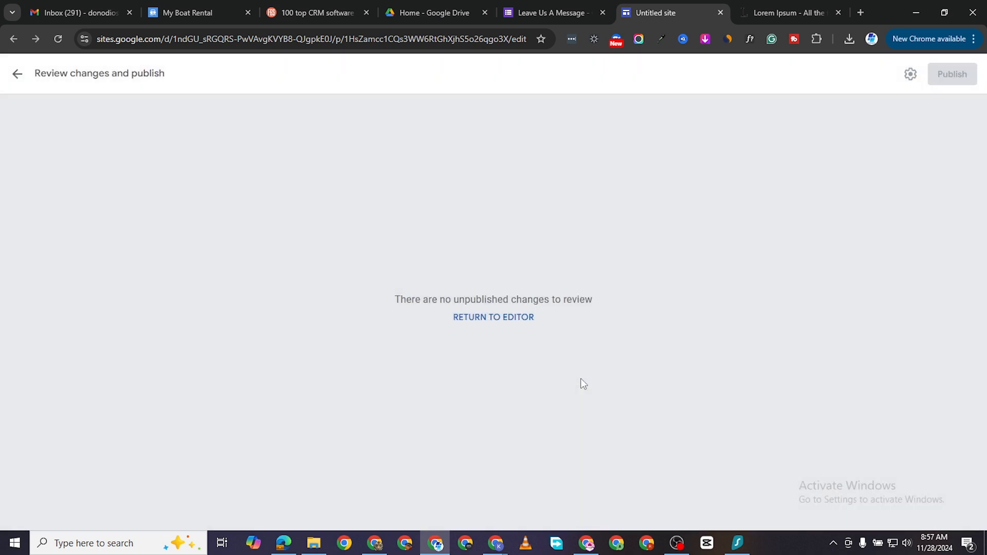
left_click(506, 322)
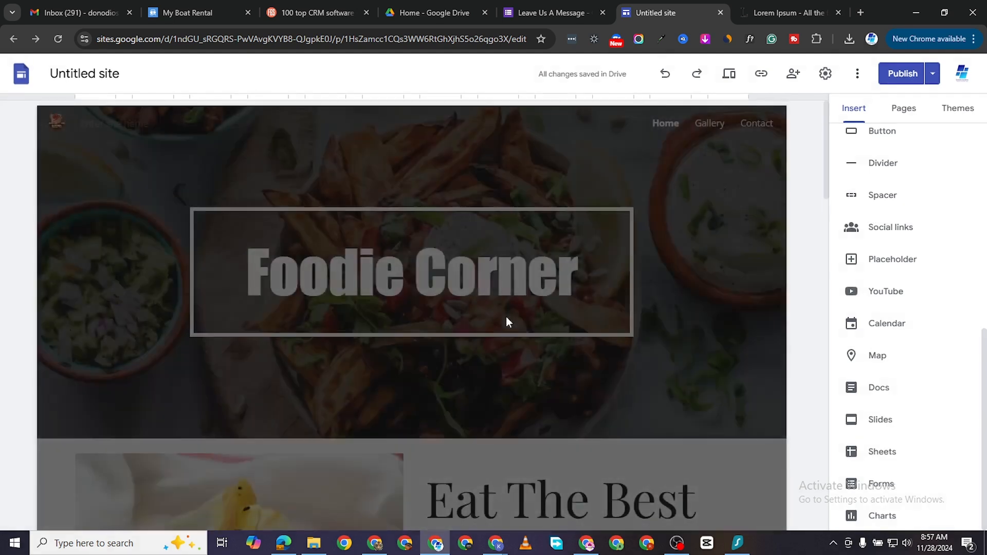
scroll(507, 322, "down", 1)
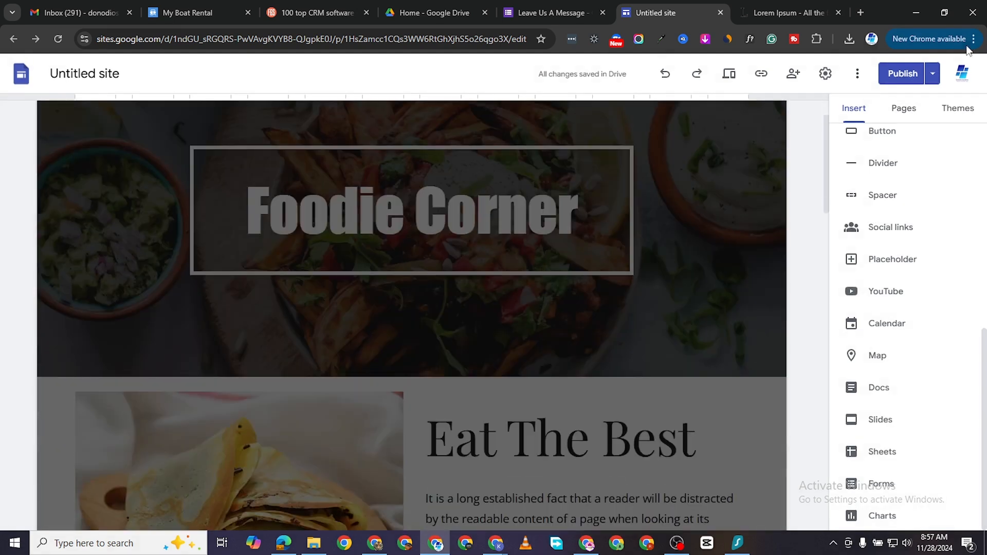
left_click(932, 74)
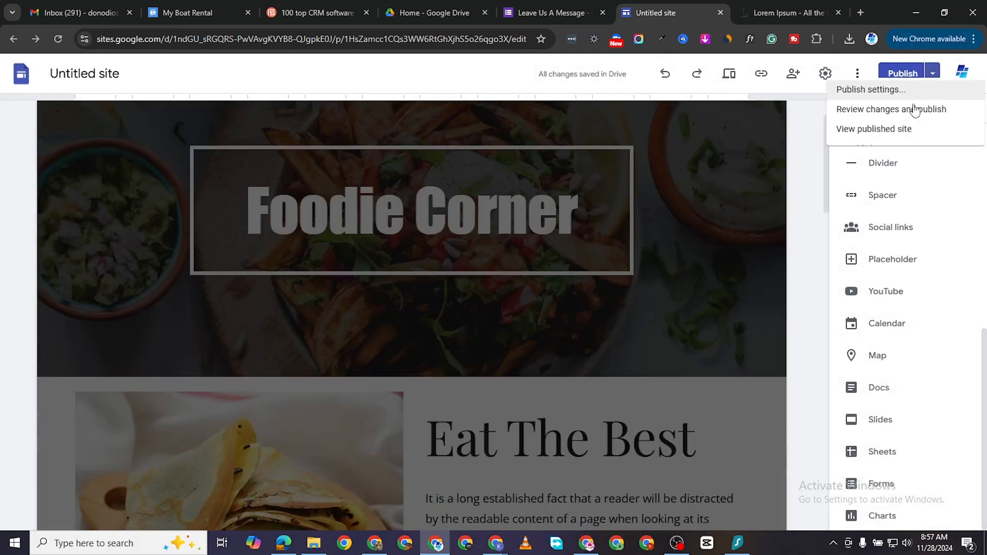
left_click(841, 142)
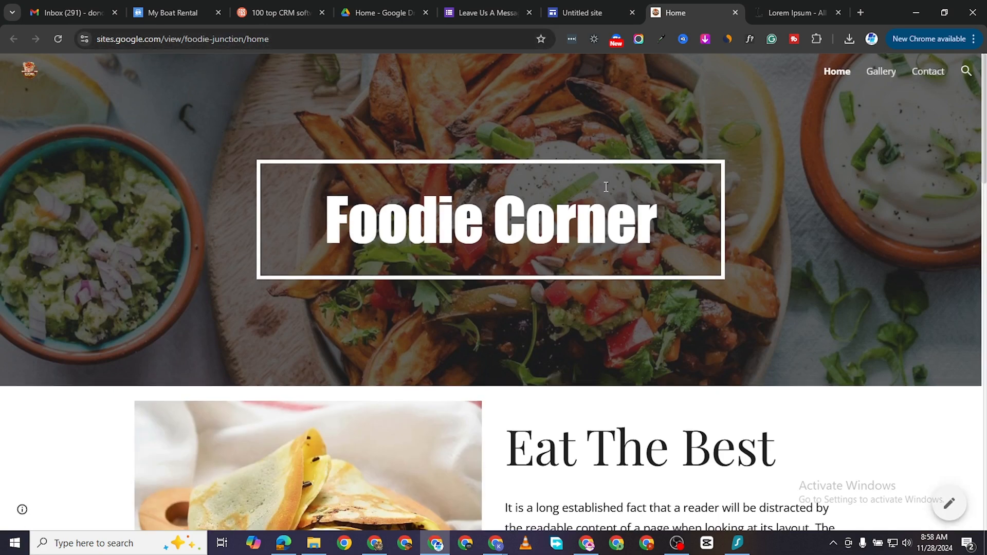
Look through the published Home page from the Foodie Corner banner down to the footer
scroll(606, 188, "down", 2)
scroll(606, 194, "up", 2)
scroll(615, 215, "down", 10)
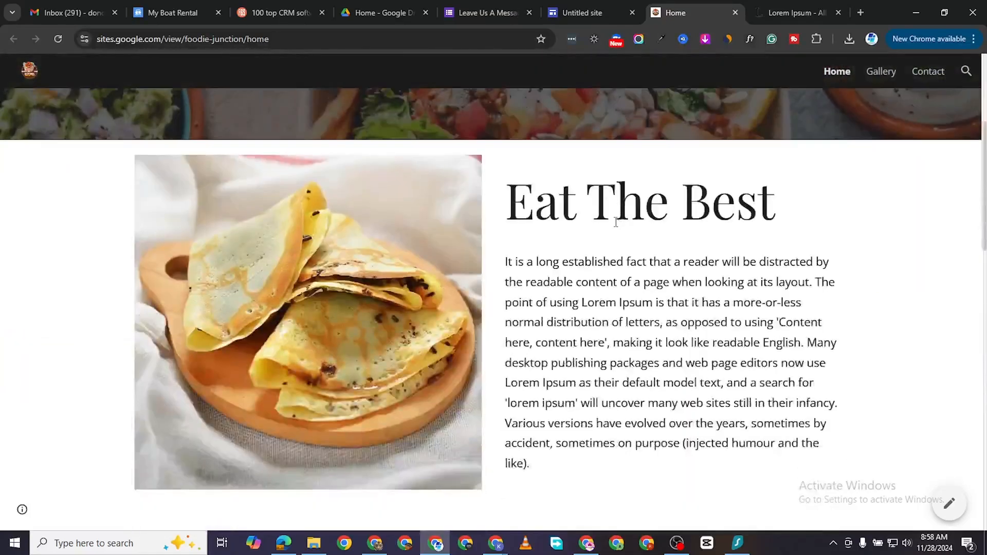
scroll(616, 222, "down", 15)
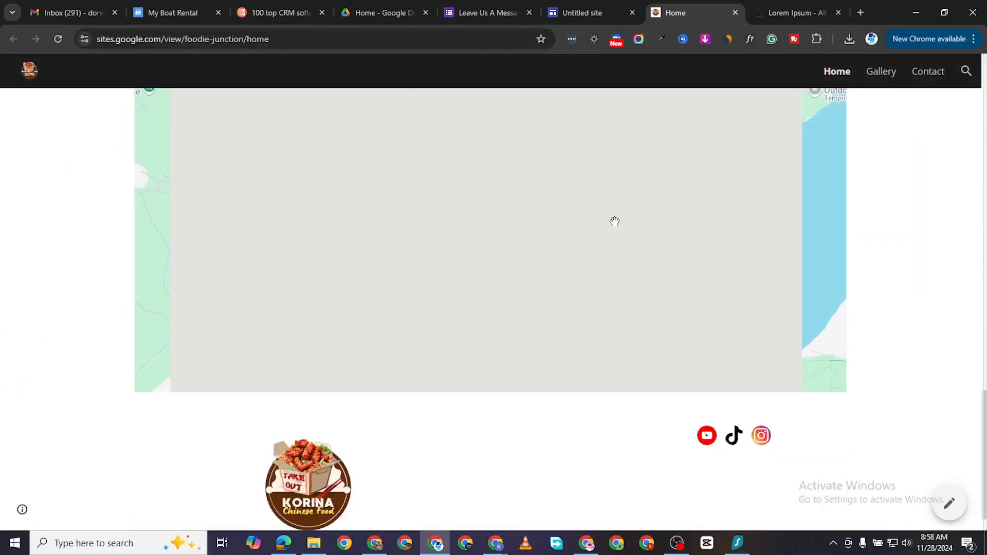
scroll(618, 232, "up", 20)
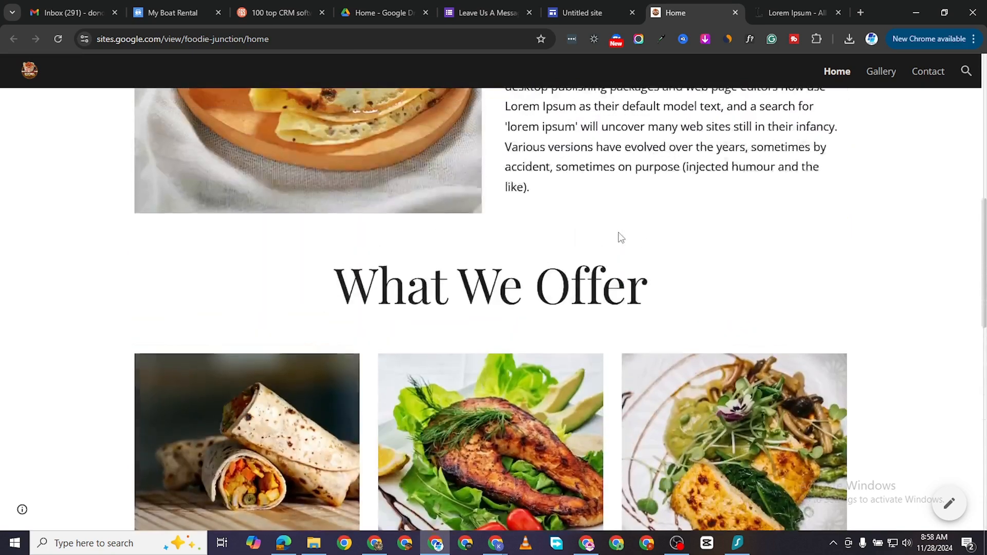
scroll(618, 234, "up", 2)
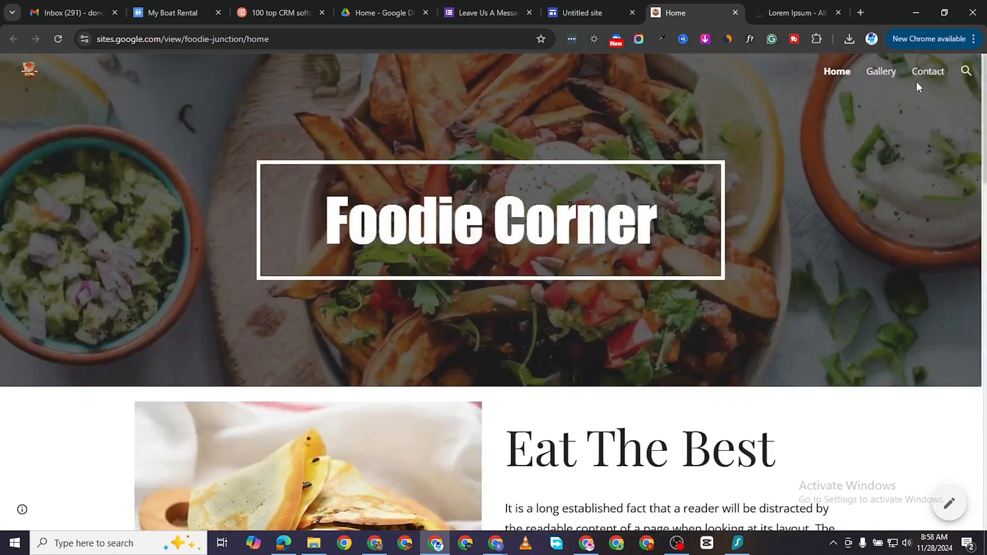
Open the published Gallery page and advance its image carousel three times
left_click(880, 73)
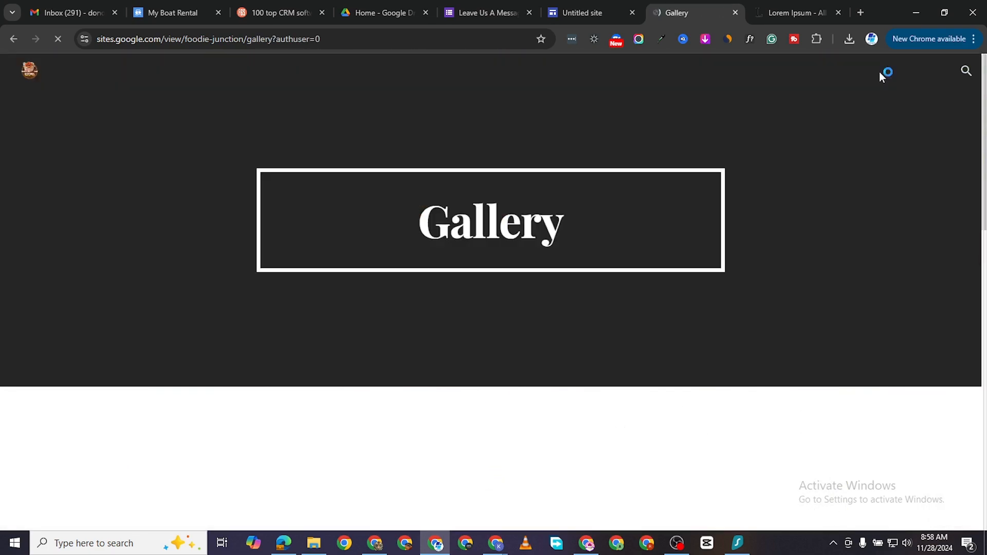
scroll(499, 296, "down", 8)
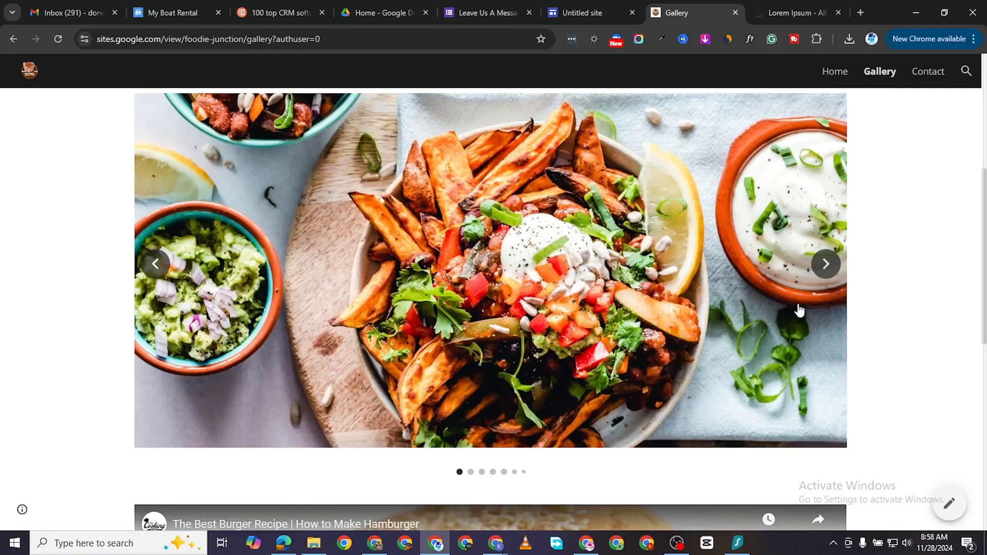
left_click(824, 265)
left_click(823, 265)
left_click(824, 265)
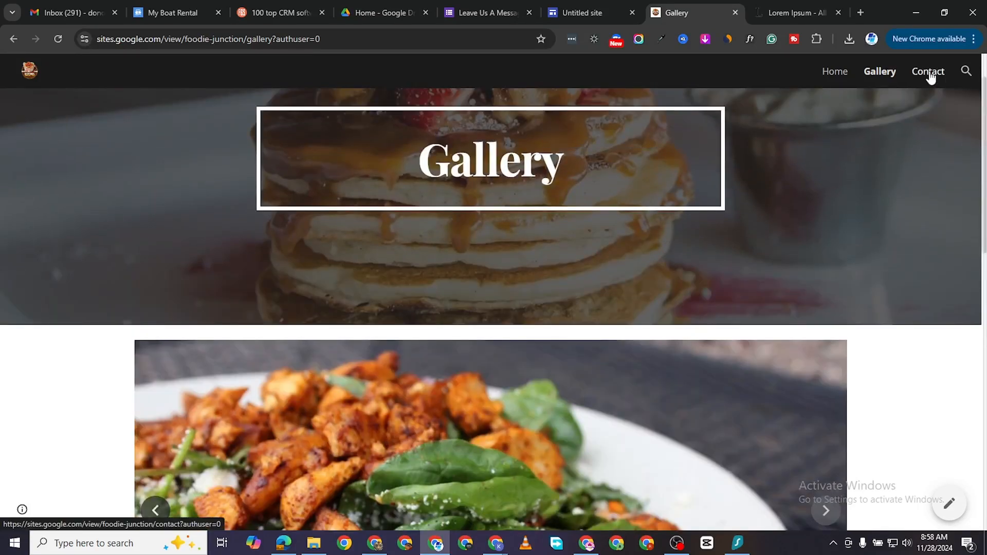
Open the published Contact page and examine its message form and map
left_click(929, 72)
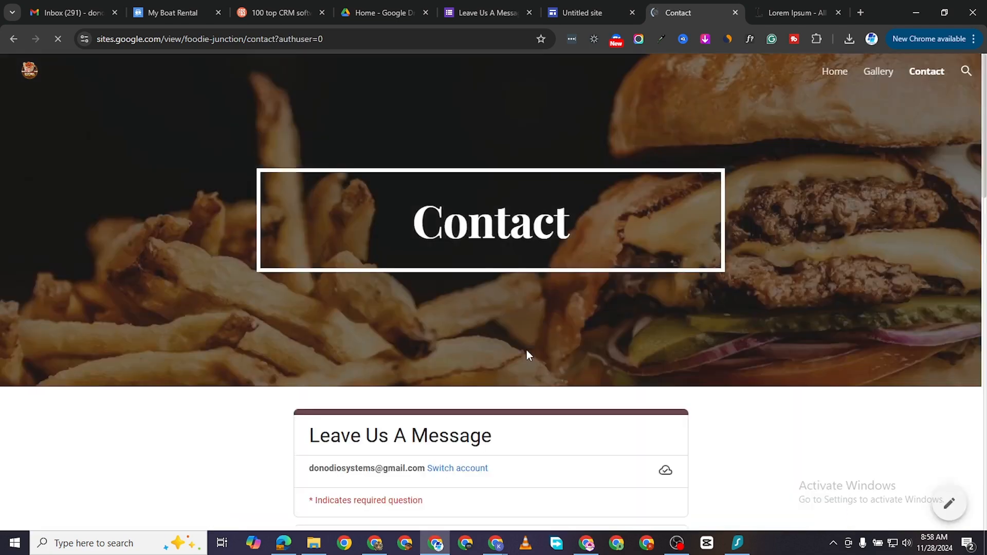
scroll(520, 329, "down", 15)
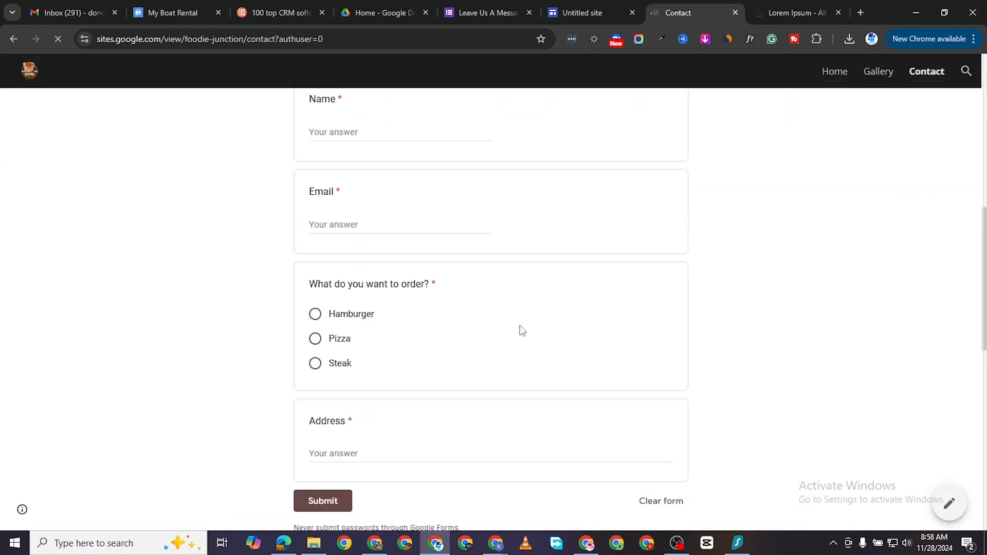
scroll(487, 375, "up", 5)
scroll(478, 421, "down", 3)
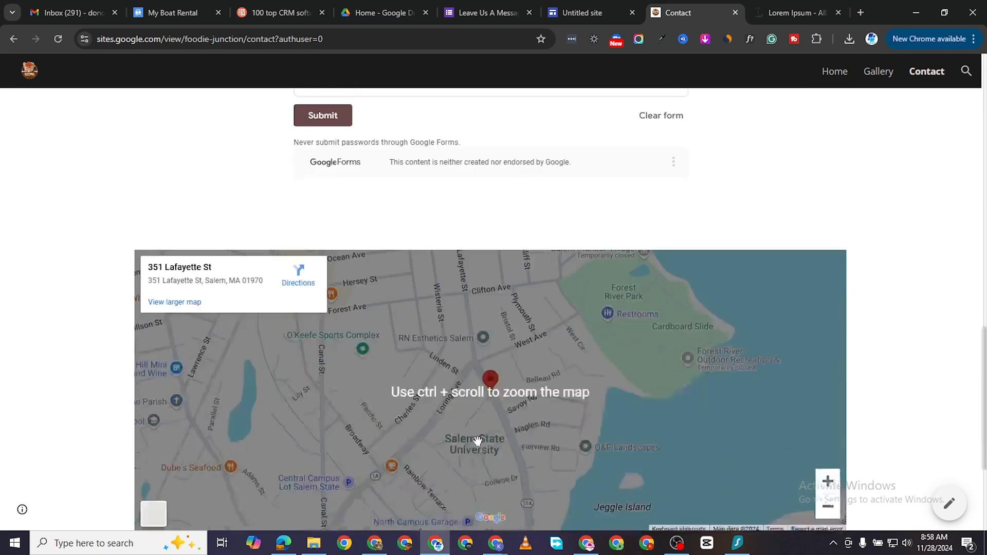
scroll(478, 441, "up", 1)
scroll(477, 440, "up", 15)
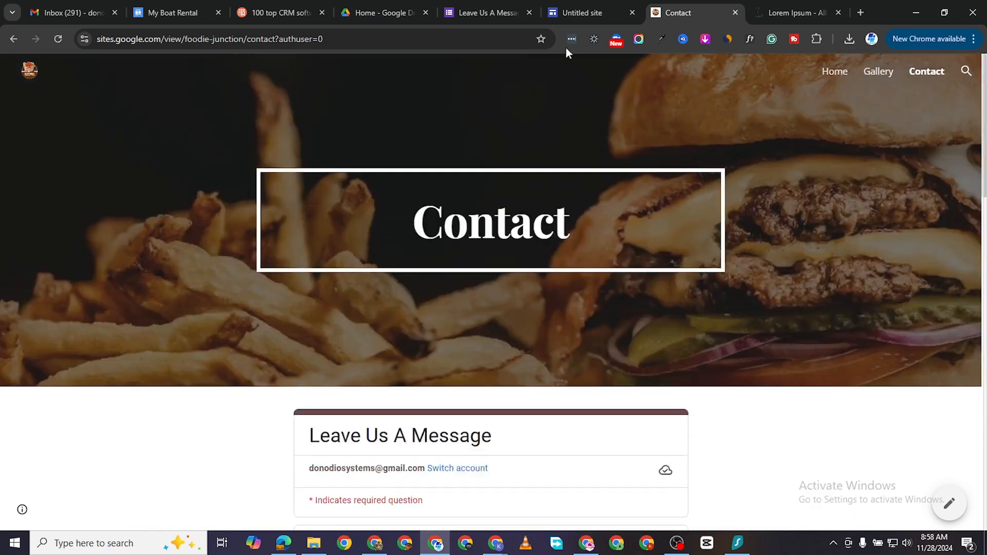
Switch back to the site editor and look over the Home page down to its map
left_click(589, 16)
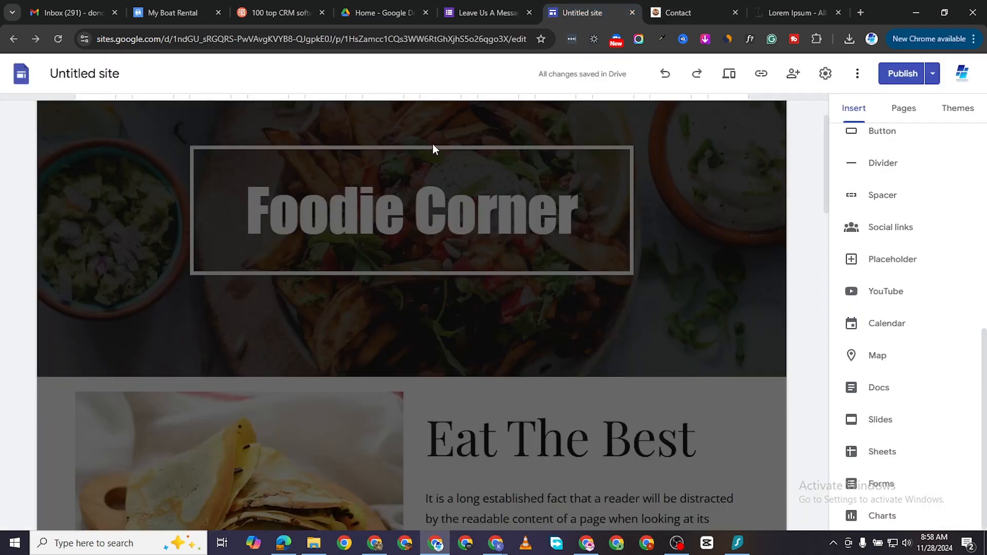
left_click(496, 13)
left_click(611, 14)
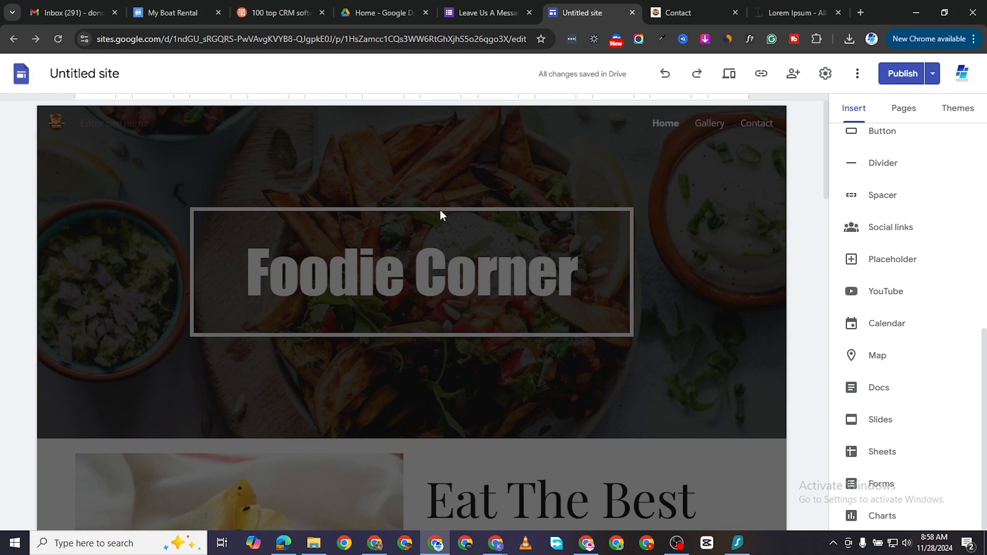
scroll(485, 254, "down", 10)
scroll(486, 254, "down", 5)
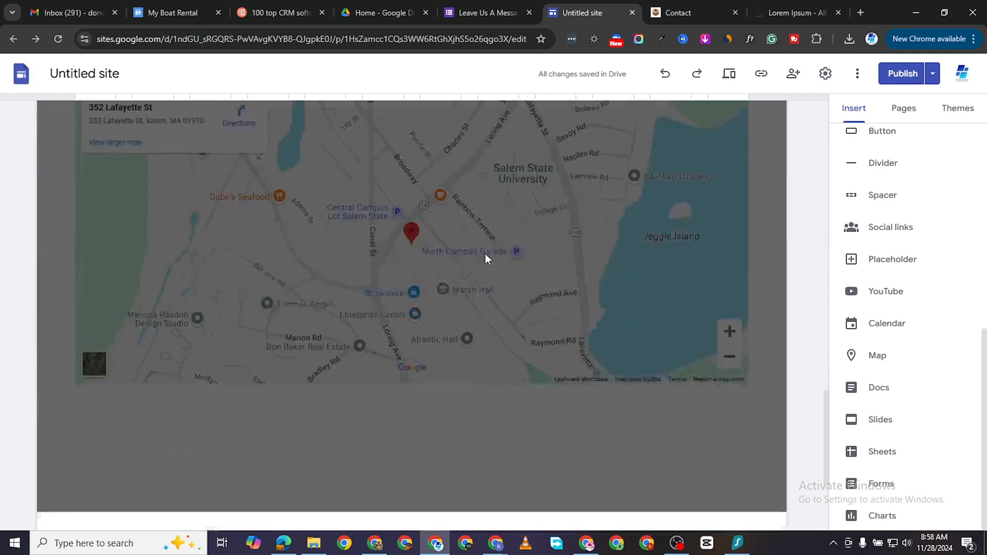
scroll(488, 259, "up", 20)
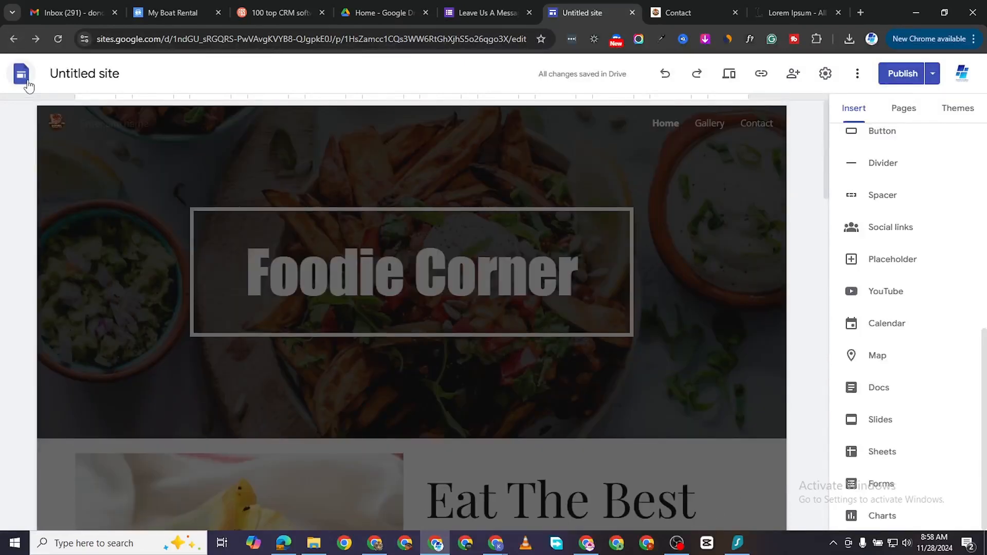
Go to the Sites overview and move the Meat Loaf site to the trash
left_click(22, 76)
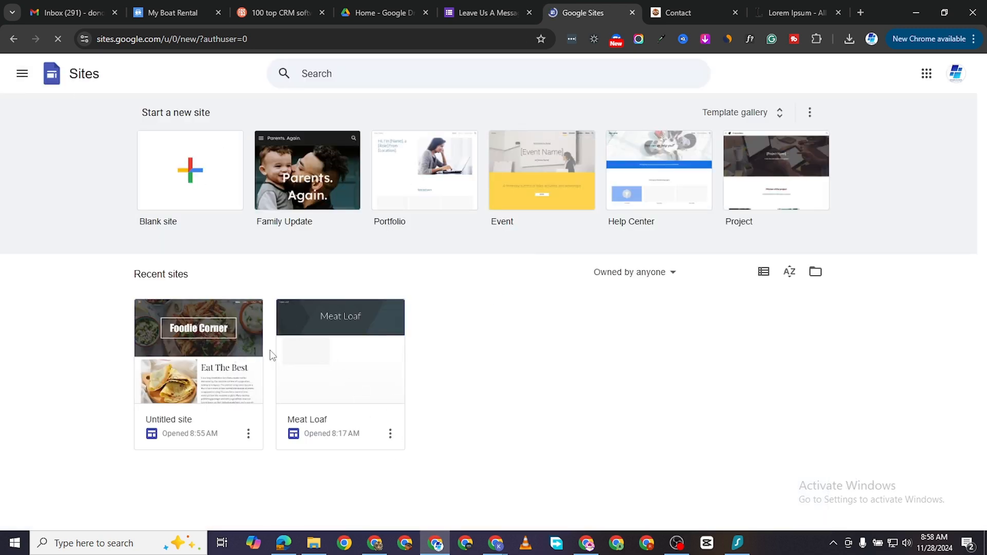
left_click(390, 434)
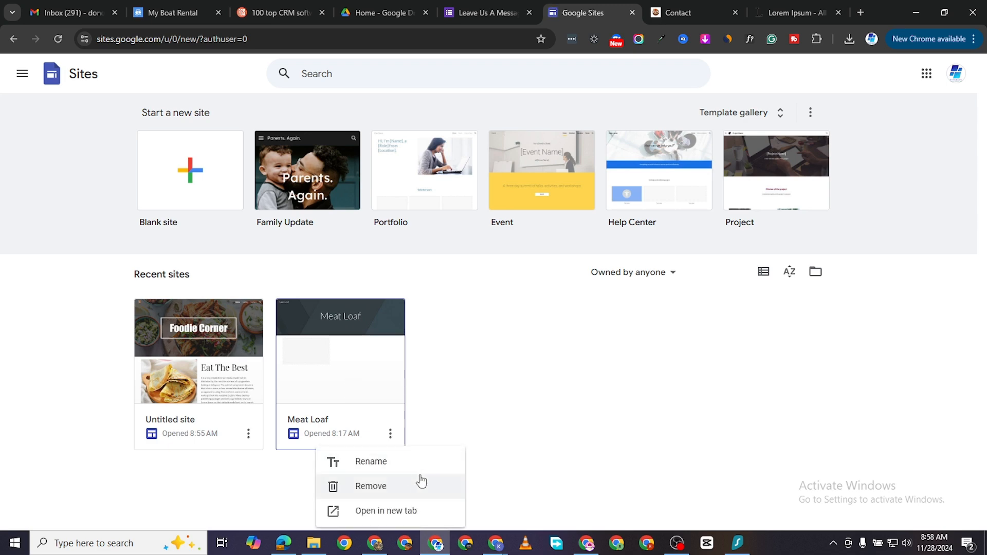
left_click(405, 493)
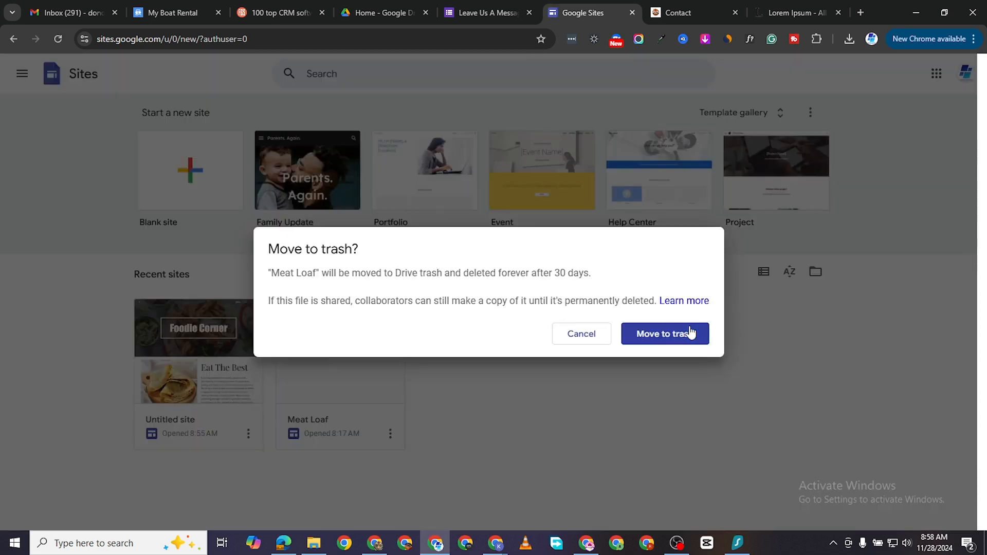
left_click(689, 334)
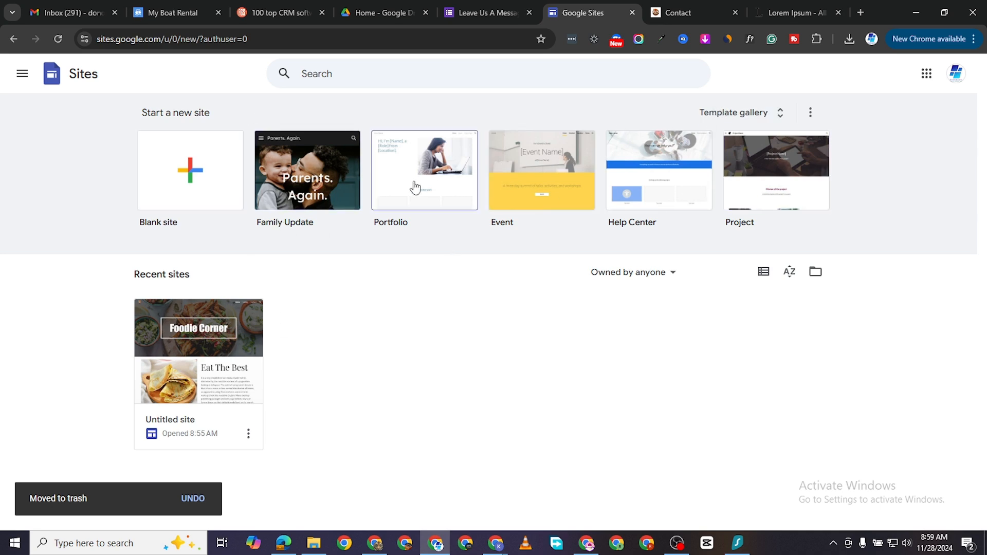
Browse the template gallery down to the small business templates and create a site from the Dog Walker template
left_click(742, 117)
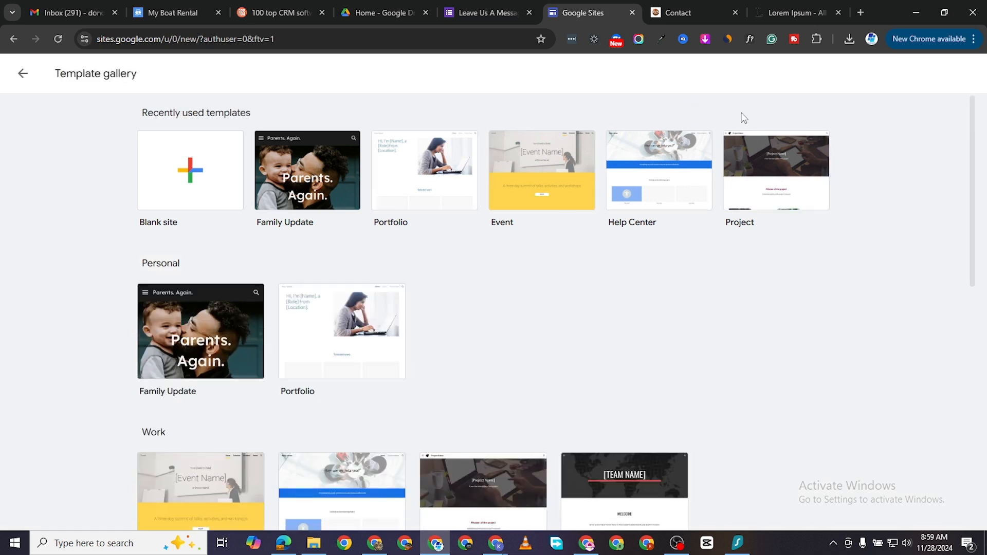
scroll(749, 194, "down", 7)
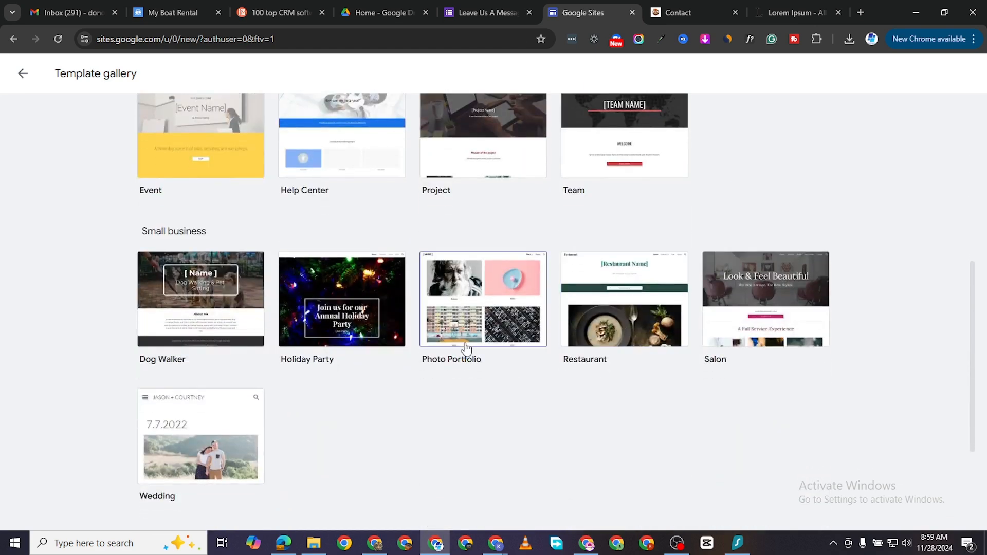
scroll(227, 277, "down", 1)
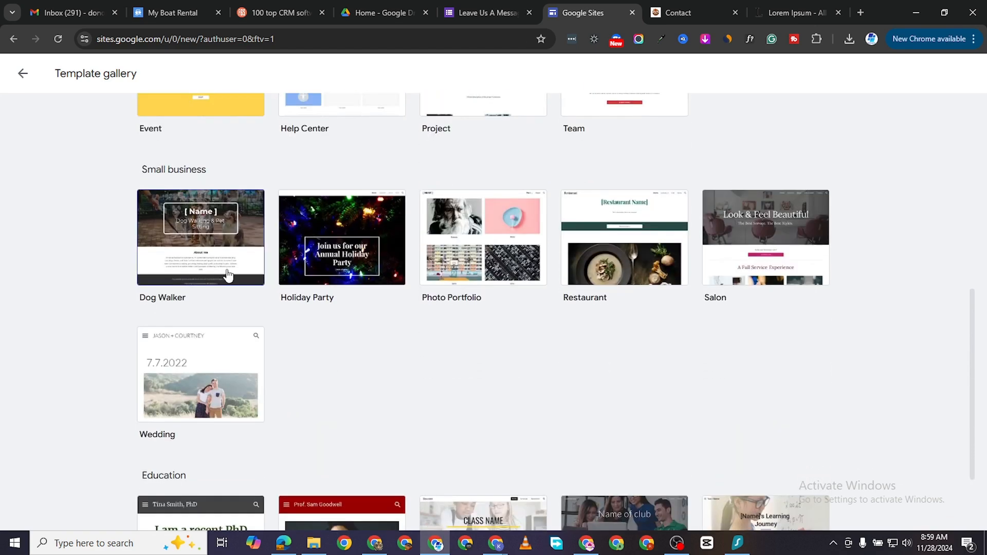
scroll(231, 237, "down", 2)
scroll(242, 252, "up", 2)
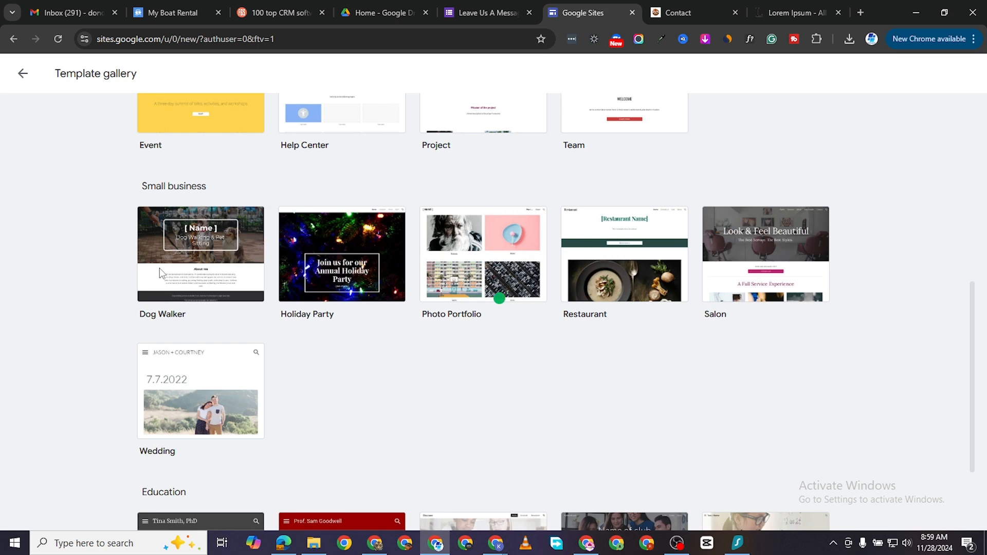
left_click(207, 248)
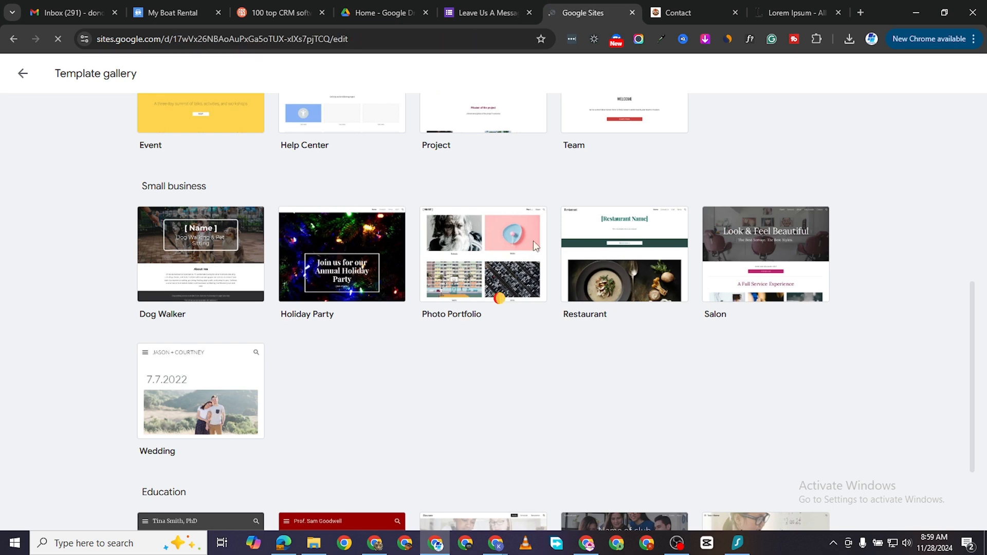
Look over the Dog Walker page from its header to the contact details and return to the template gallery
scroll(401, 271, "down", 7)
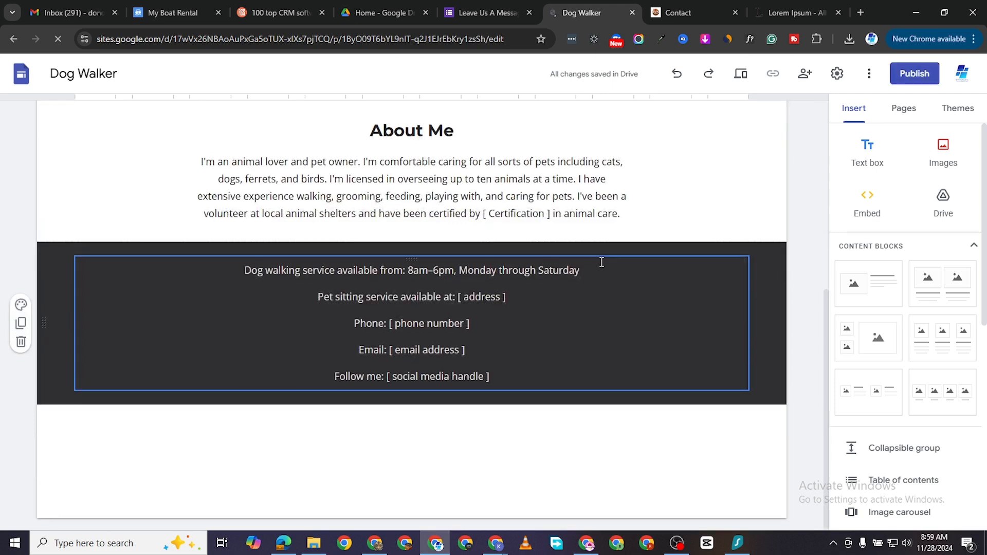
scroll(601, 259, "up", 7)
left_click(595, 229)
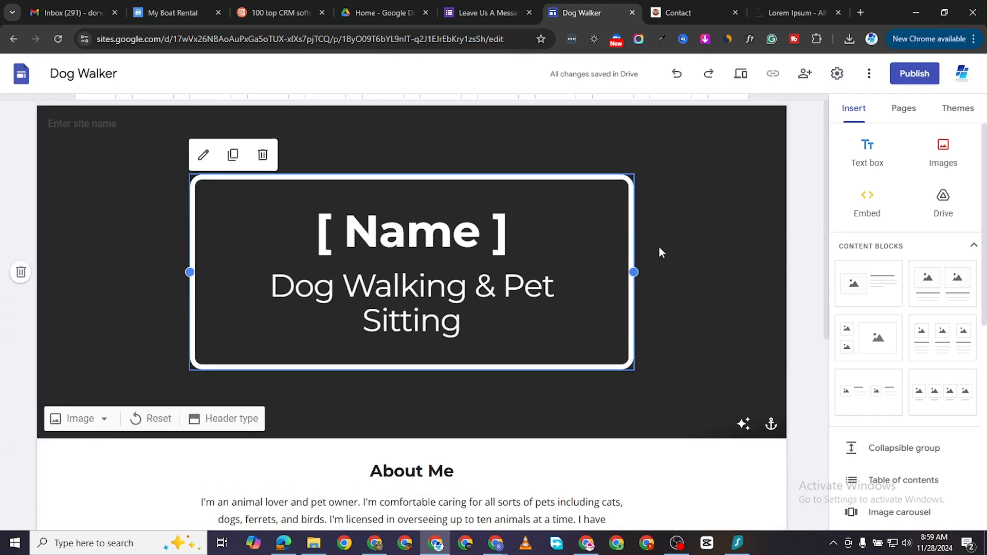
scroll(658, 246, "down", 6)
scroll(563, 342, "up", 6)
scroll(589, 288, "down", 6)
scroll(650, 330, "up", 6)
left_click(506, 251)
left_click(676, 209)
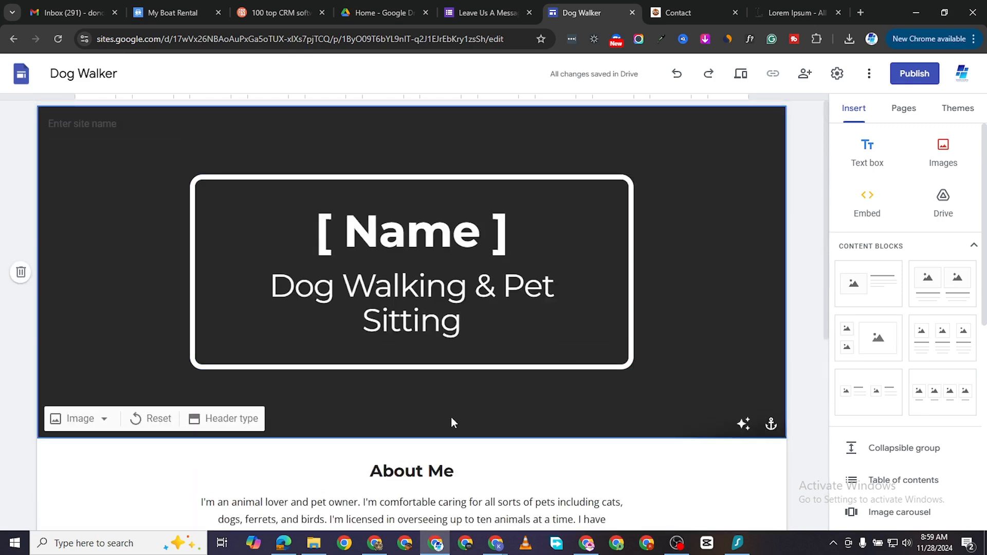
scroll(676, 210, "down", 3)
left_click(13, 39)
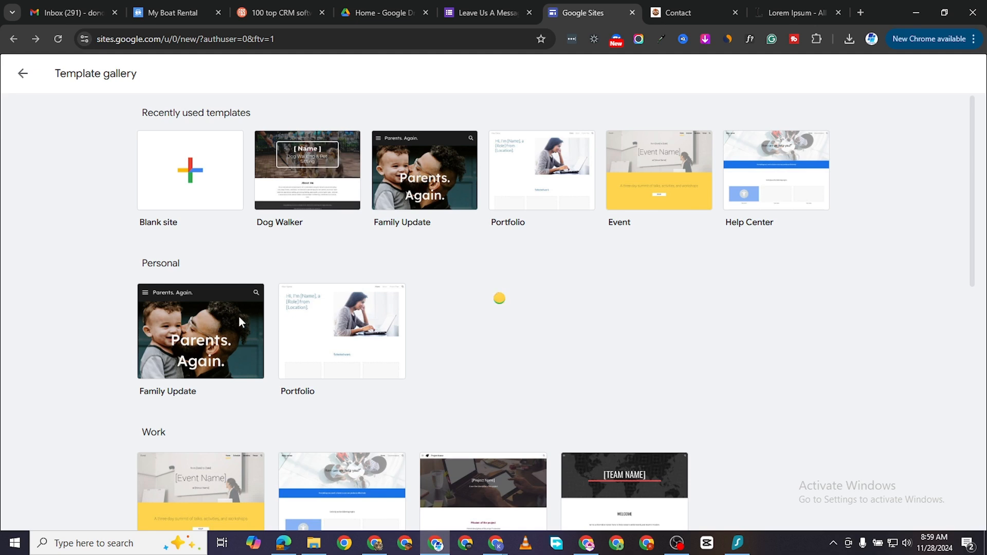
Create a site from the Family Update template, look over its Home page, and return to the template gallery
left_click(199, 339)
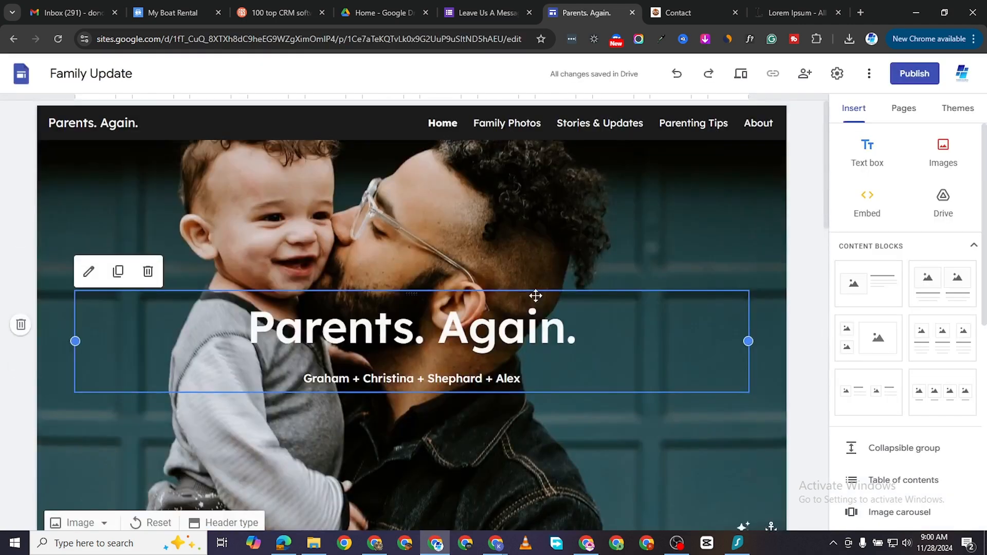
scroll(475, 277, "down", 5)
scroll(475, 277, "up", 5)
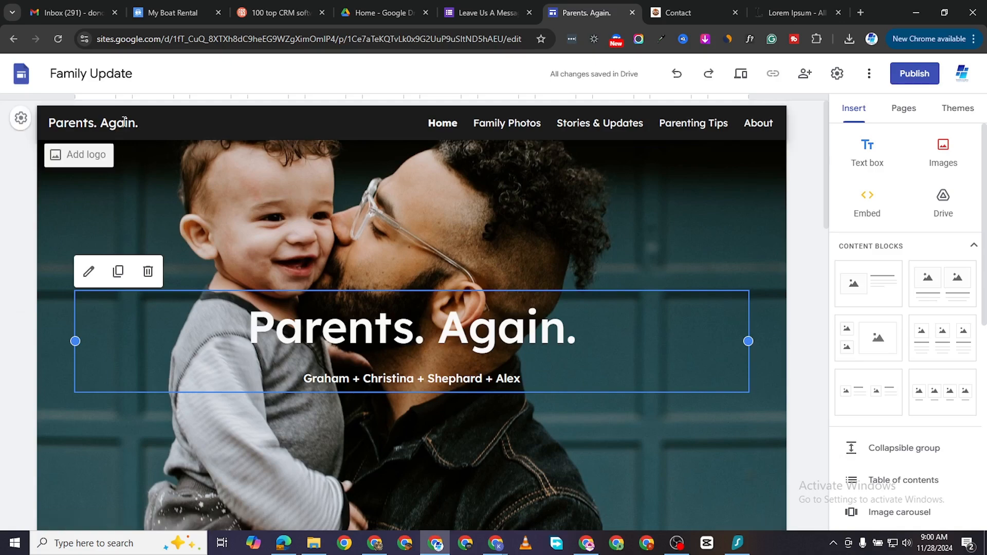
scroll(257, 232, "down", 8)
scroll(494, 238, "up", 5)
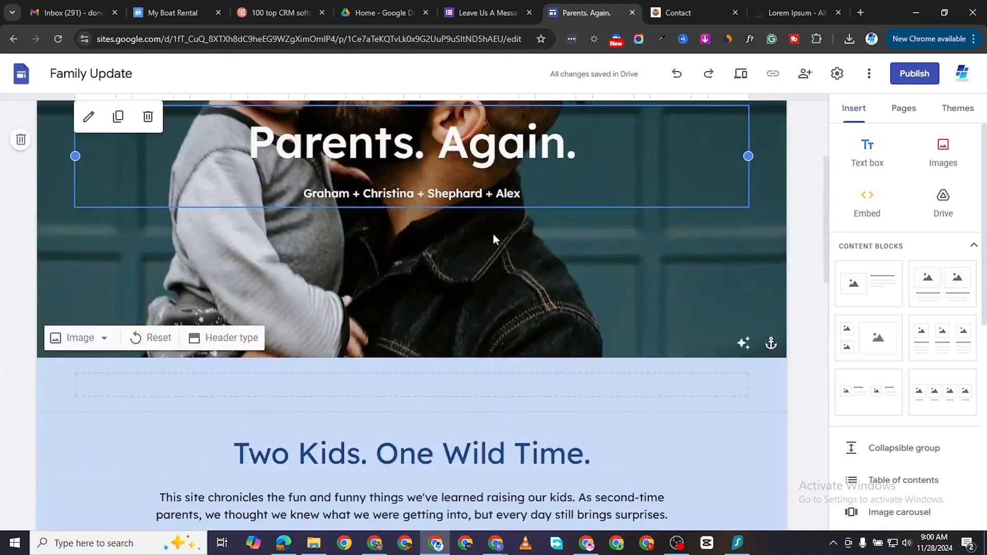
scroll(354, 418, "down", 8)
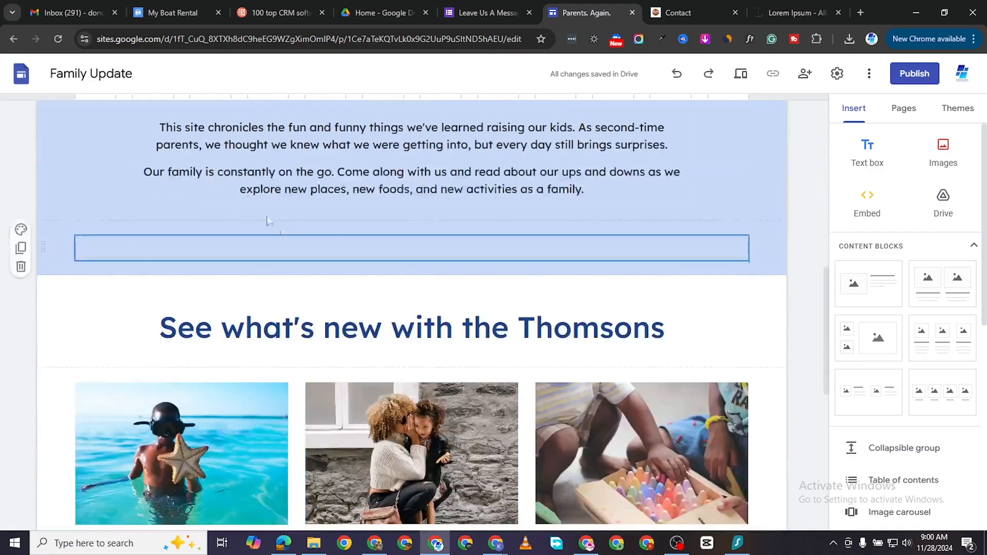
left_click(13, 38)
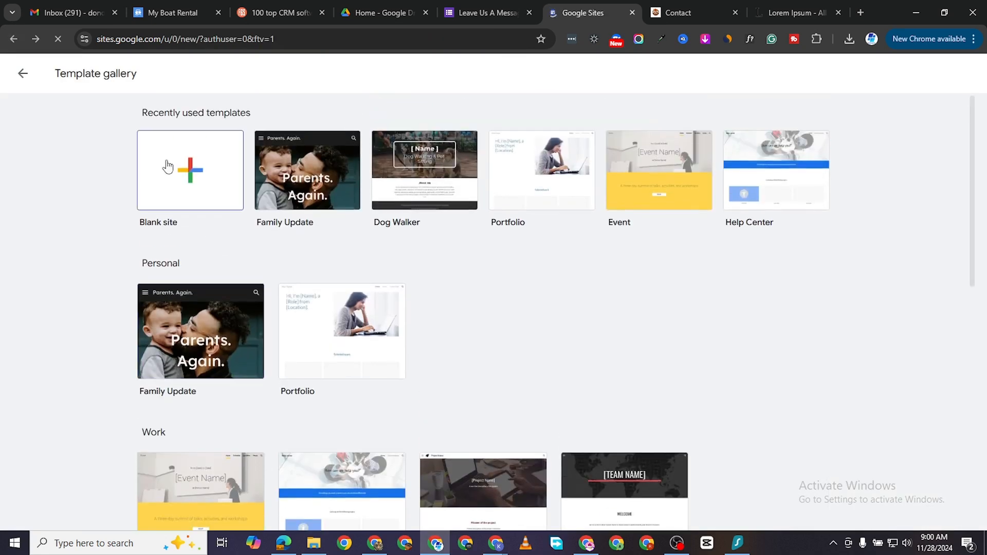
Open the untitled restaurant site from the Sites overview and rename its site document as Foodie Corner
left_click(22, 76)
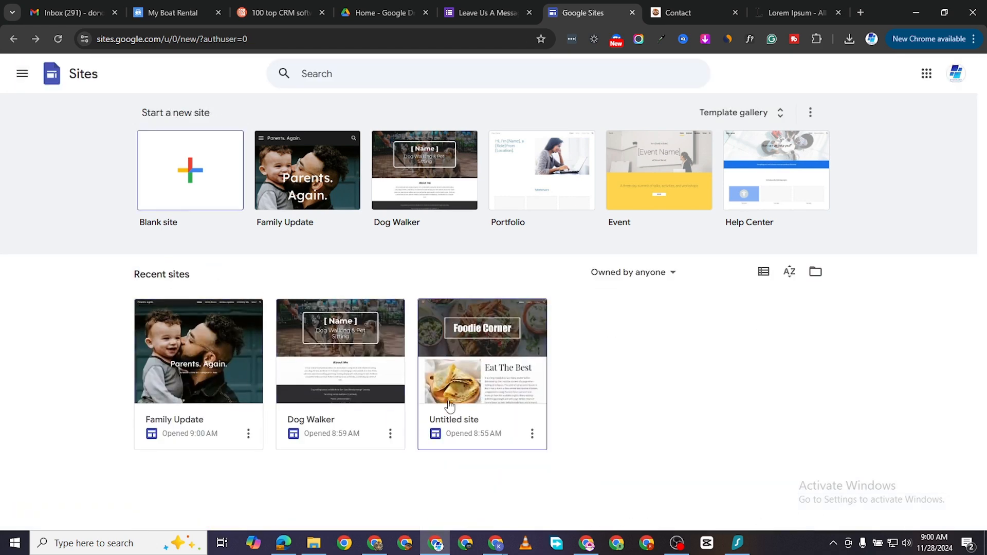
left_click(486, 410)
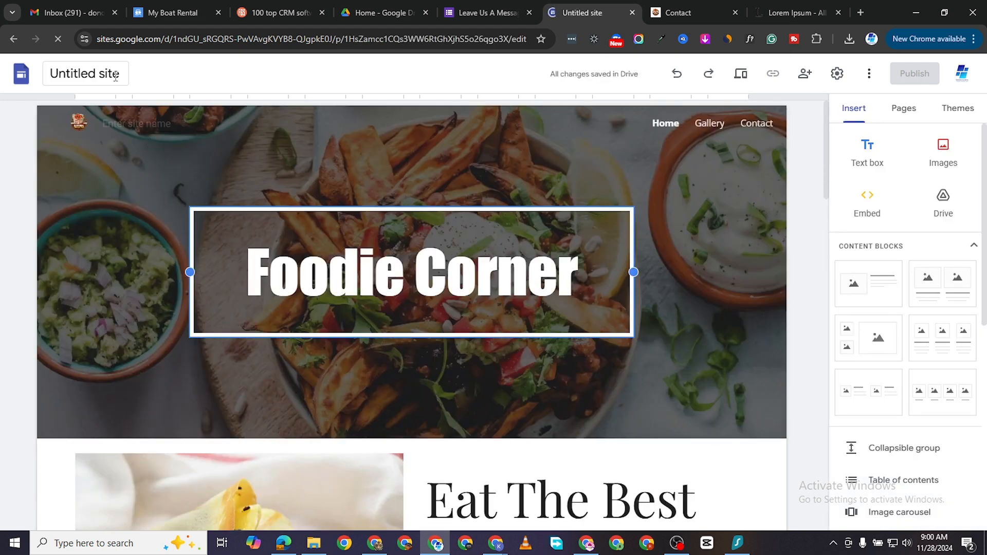
left_click(116, 76)
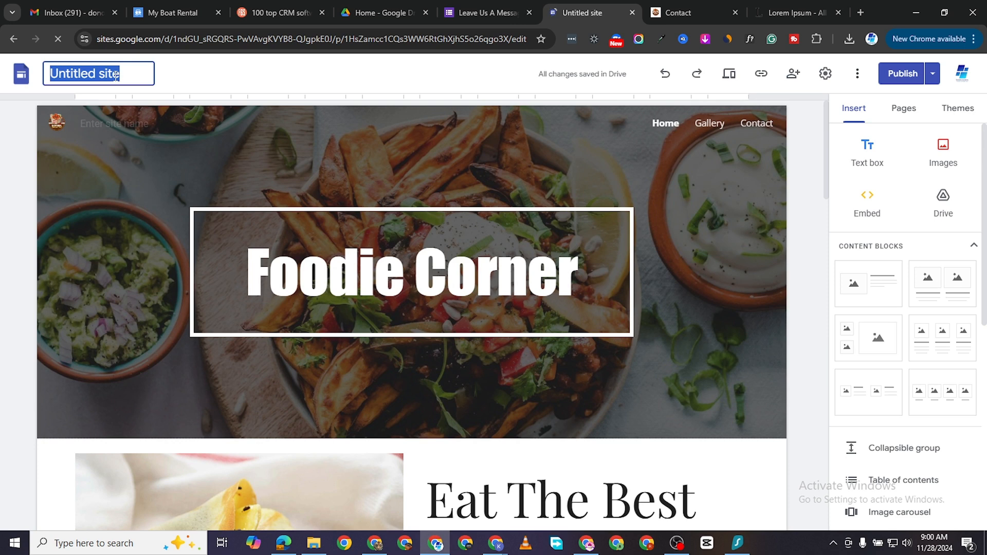
type("Co")
key("BackSpace")
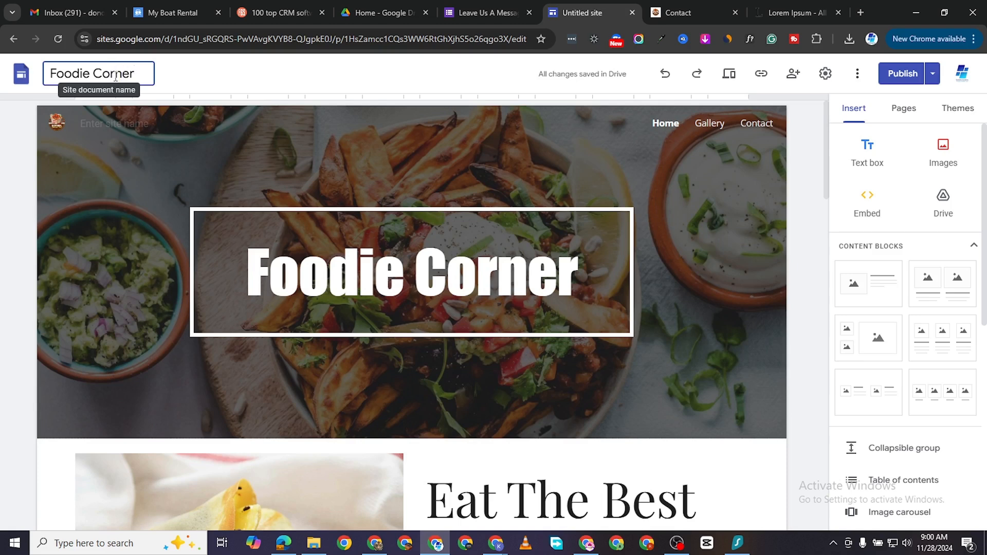
key("Return")
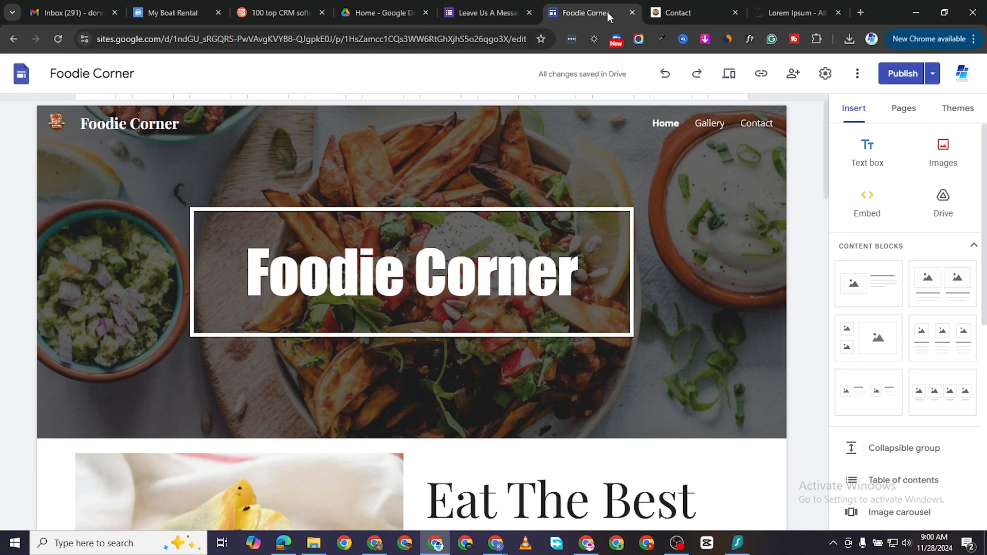
Check the published Contact page and preview the edited Home page from the site editor
left_click(690, 9)
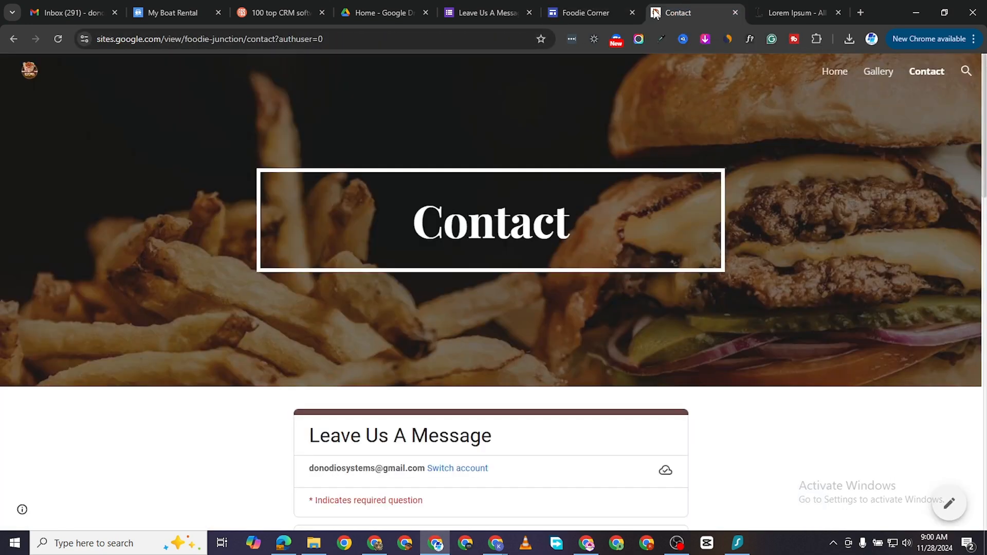
left_click(572, 13)
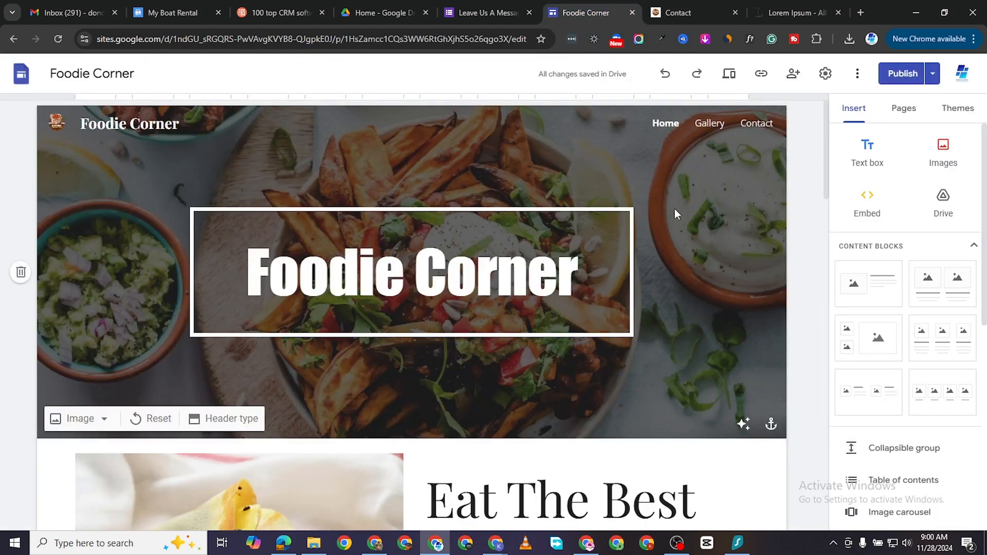
left_click(730, 77)
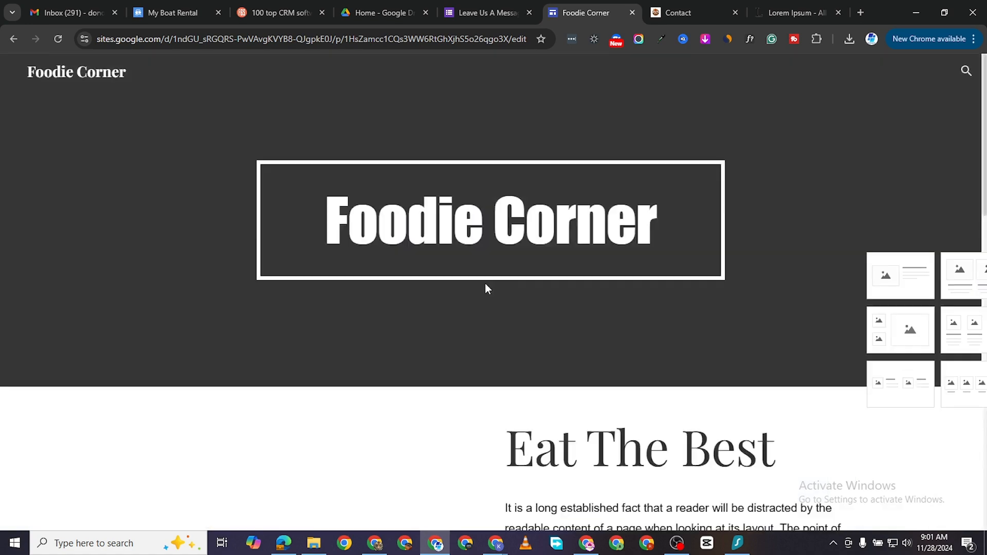
scroll(549, 304, "down", 20)
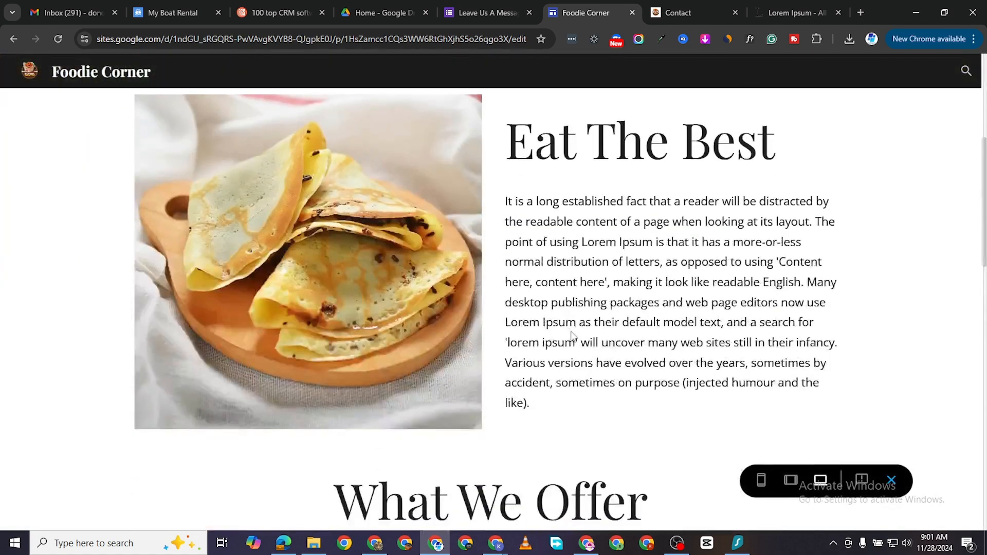
scroll(595, 369, "up", 20)
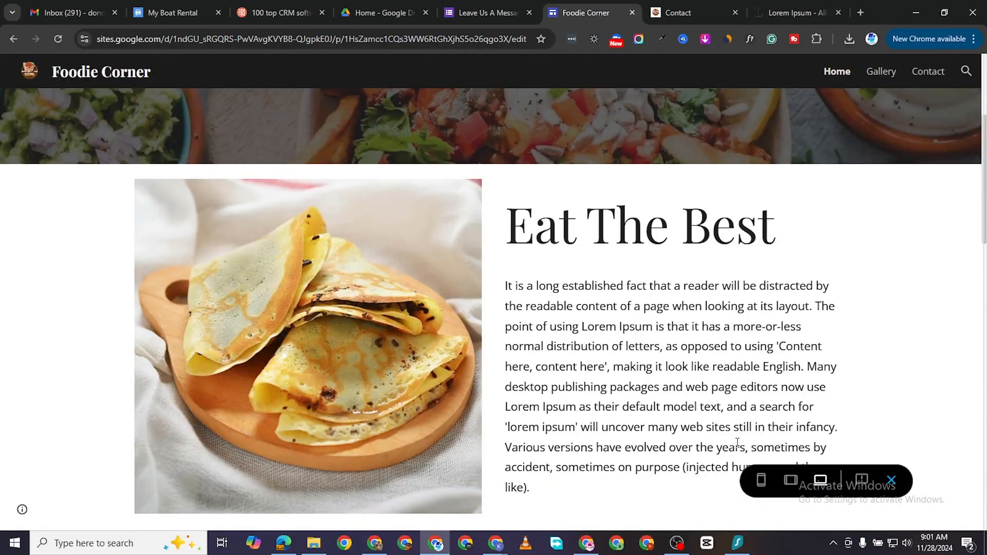
Switch the preview to the phone layout and examine the Home page down to its map and social links
left_click(760, 480)
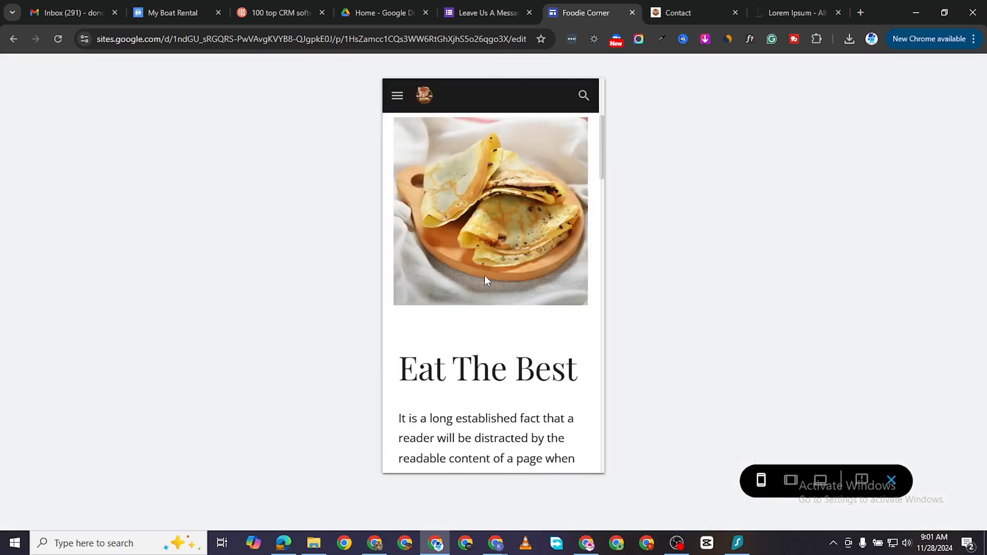
scroll(486, 281, "down", 10)
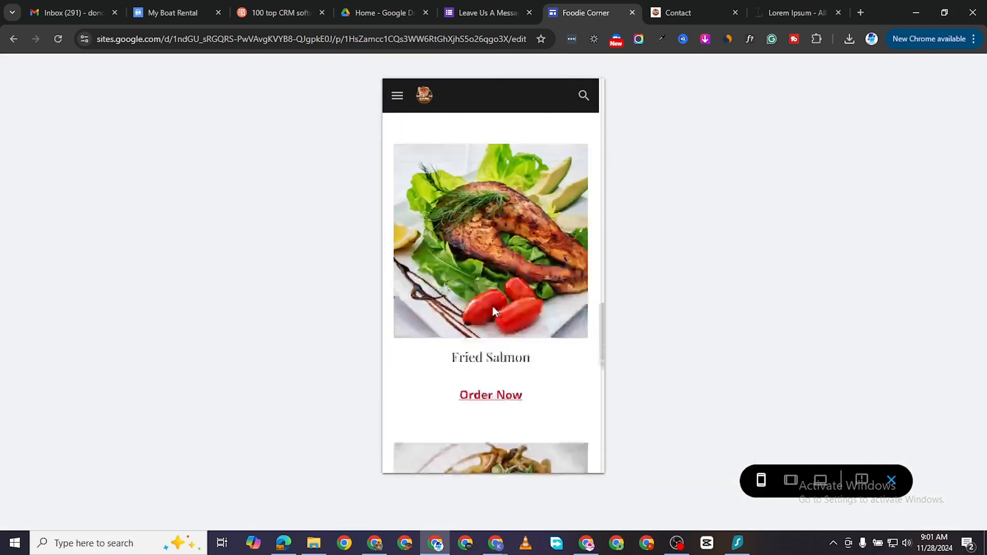
scroll(492, 306, "down", 10)
scroll(492, 306, "up", 15)
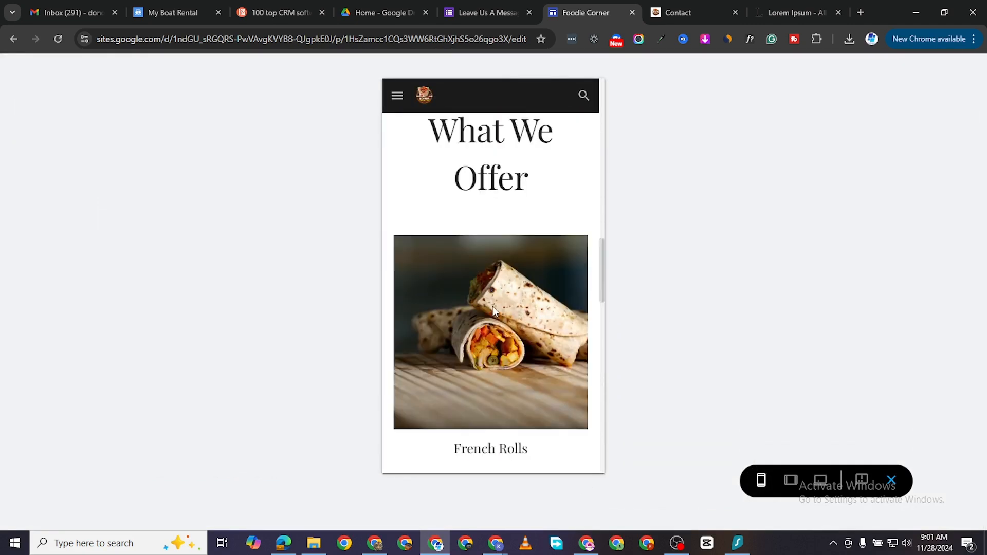
scroll(492, 306, "down", 15)
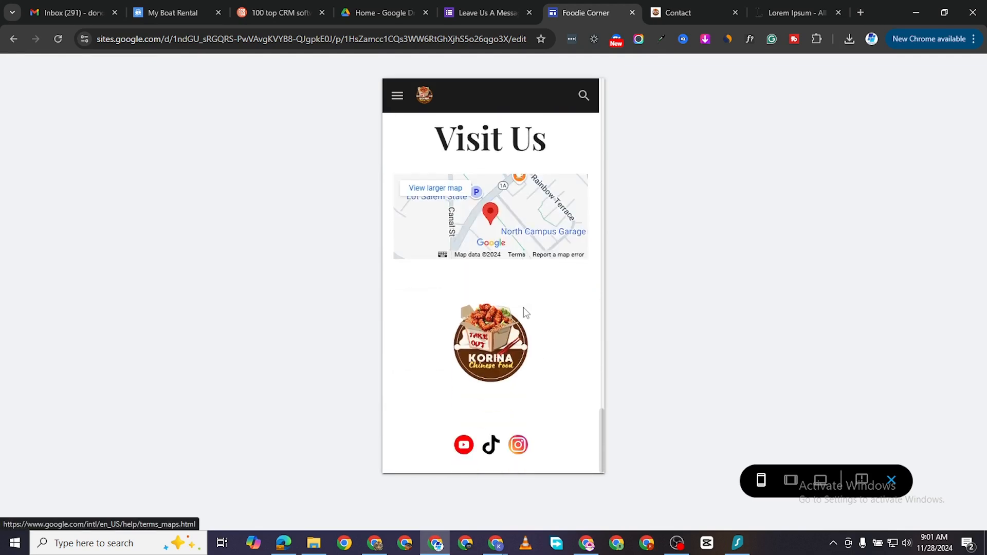
scroll(524, 311, "up", 15)
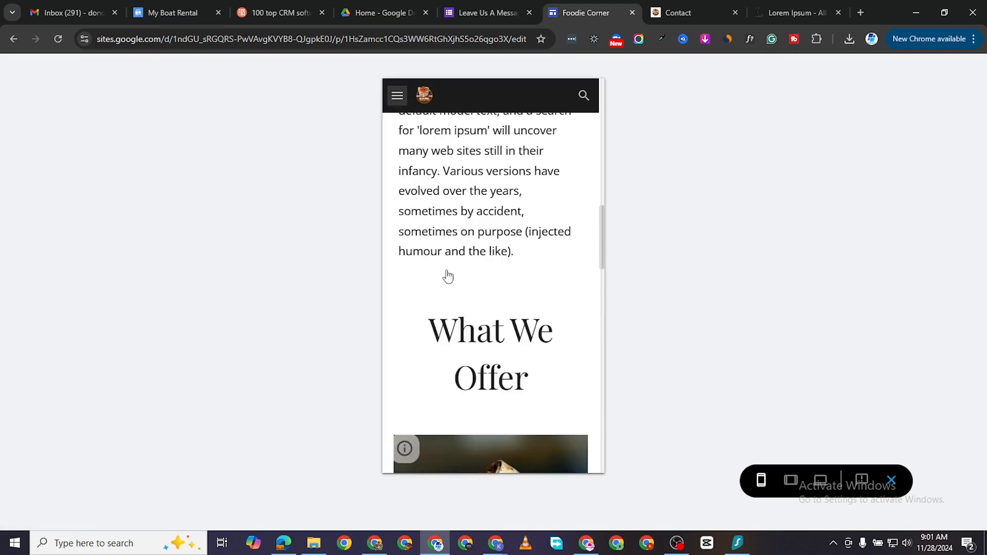
Open the Gallery page in the phone preview, advance its image carousel four times, and view the rest of the page
left_click(397, 96)
left_click(429, 158)
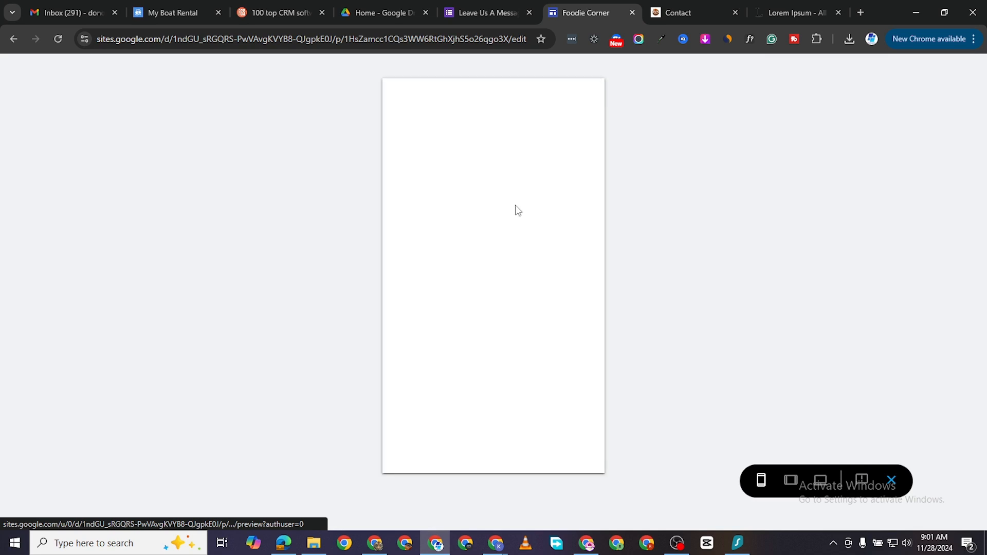
scroll(556, 273, "down", 4)
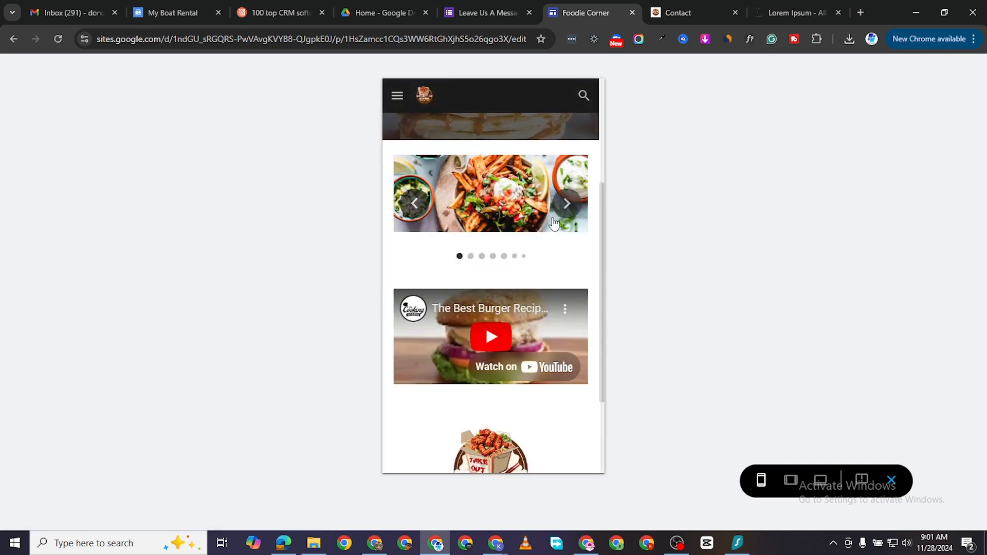
left_click(566, 203)
left_click(566, 204)
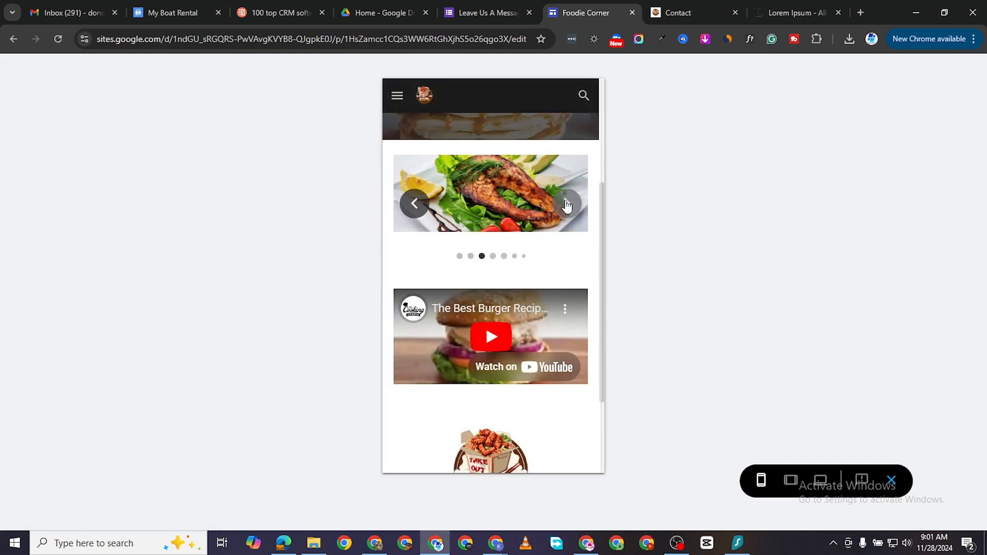
left_click(568, 207)
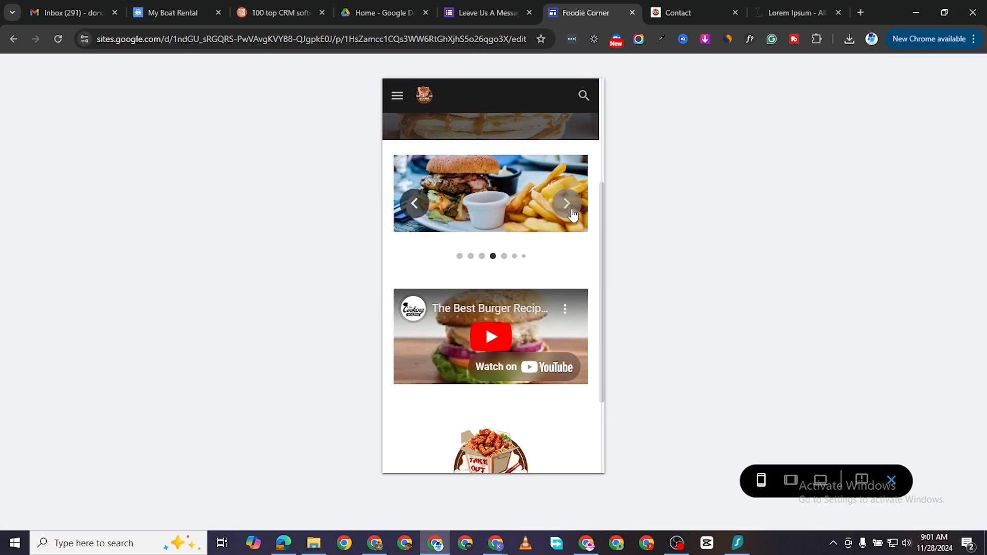
left_click(570, 208)
scroll(566, 216, "down", 2)
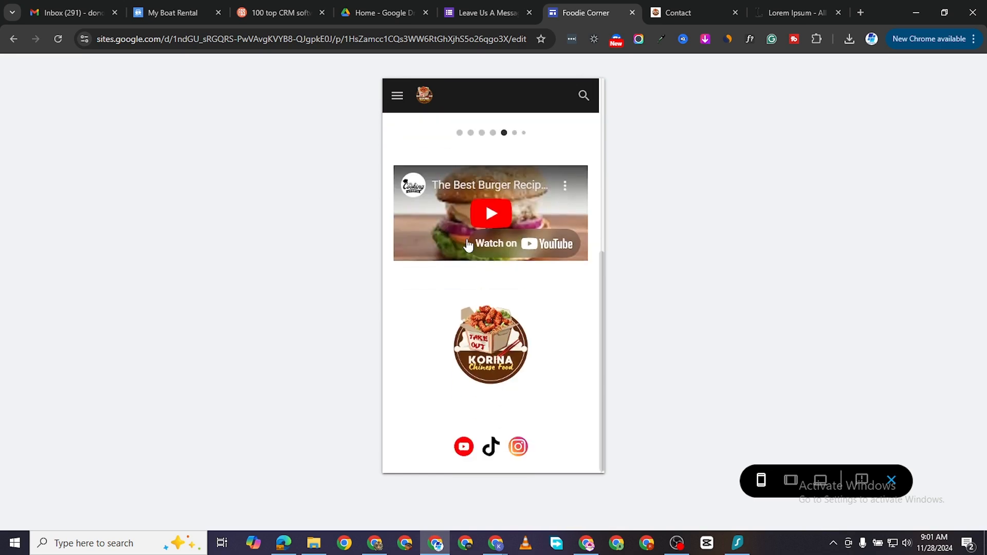
Open the Contact page in the phone preview and examine its message form and map
left_click(394, 100)
left_click(411, 195)
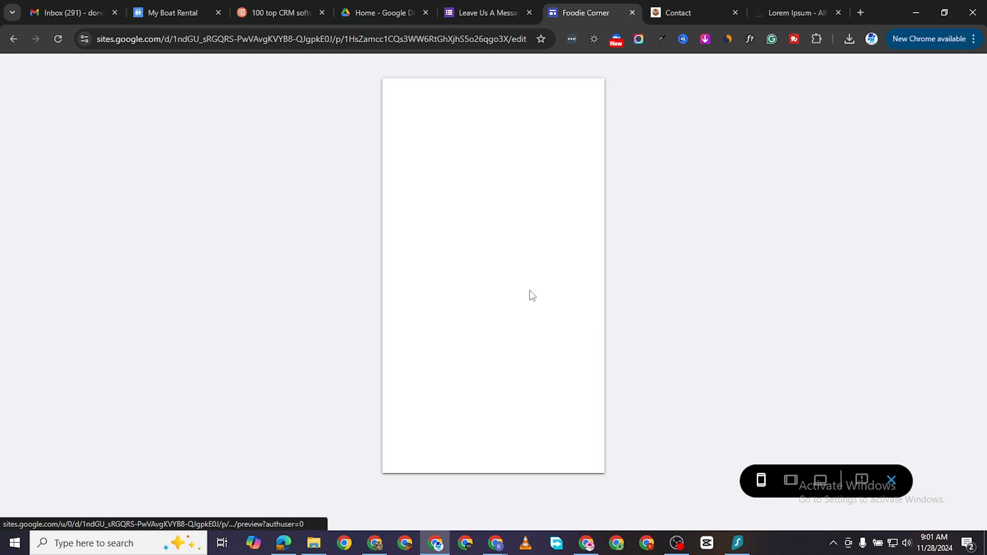
scroll(529, 282, "down", 8)
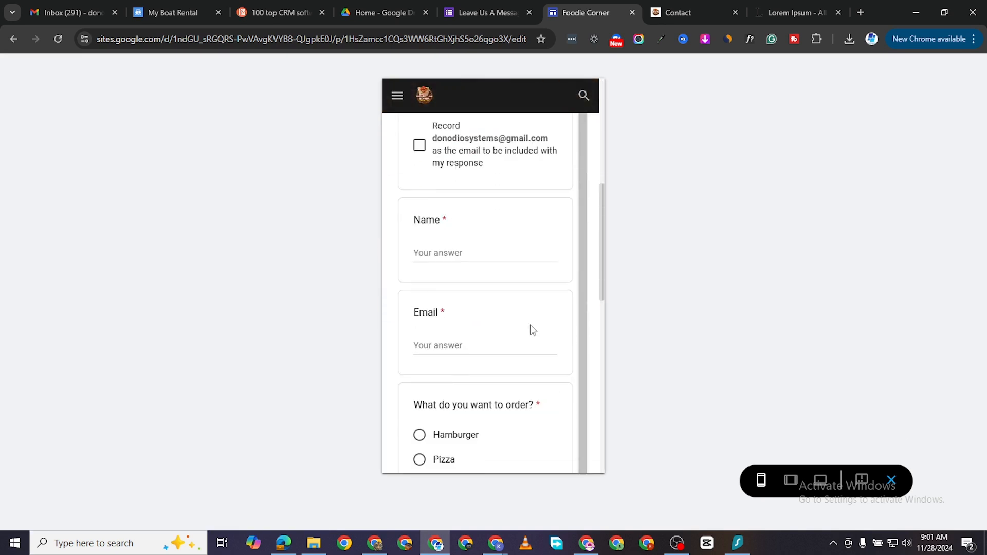
scroll(533, 330, "down", 1)
scroll(547, 323, "down", 10)
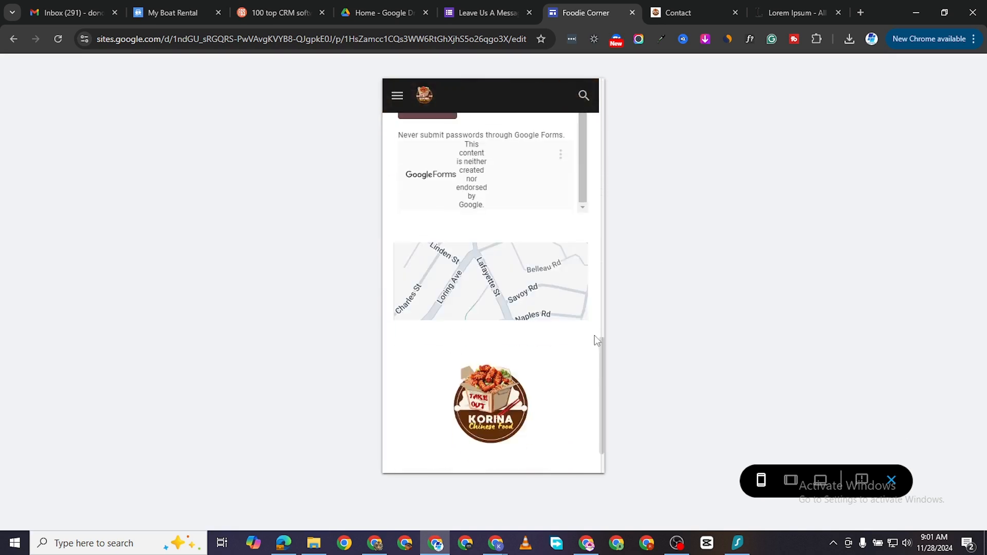